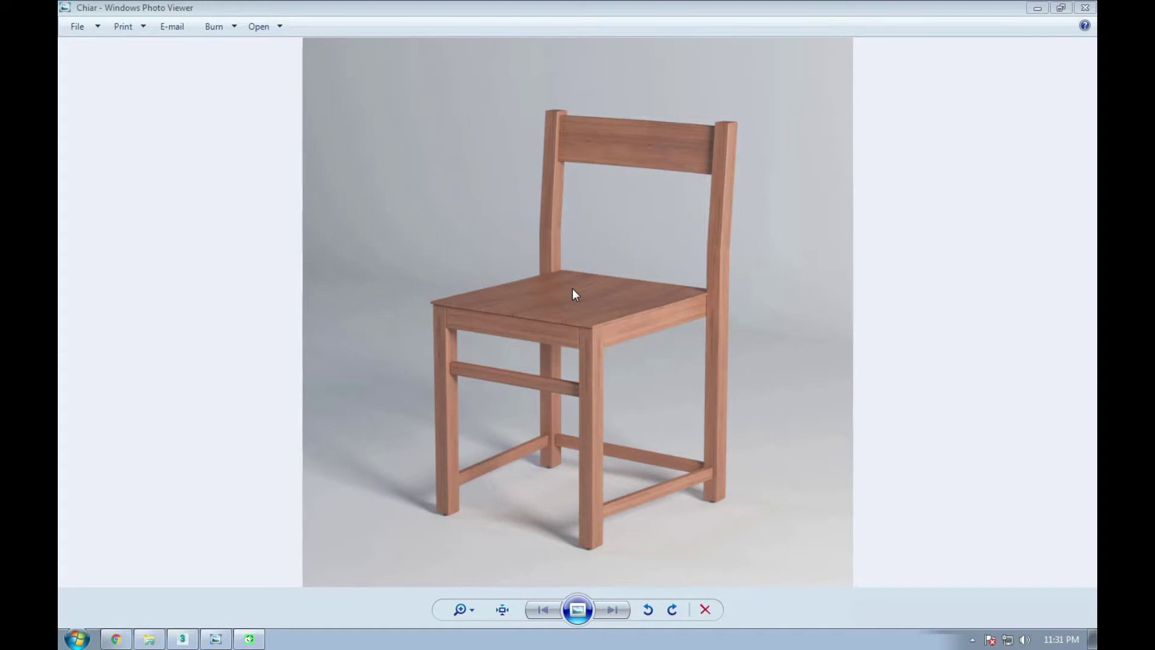
# Step: Leave the chair reference photo and bring the empty 3ds Max scene forward
pyautogui.click(185, 639)
pyautogui.moveTo(614, 359); pyautogui.dragTo(561, 307, button='middle')
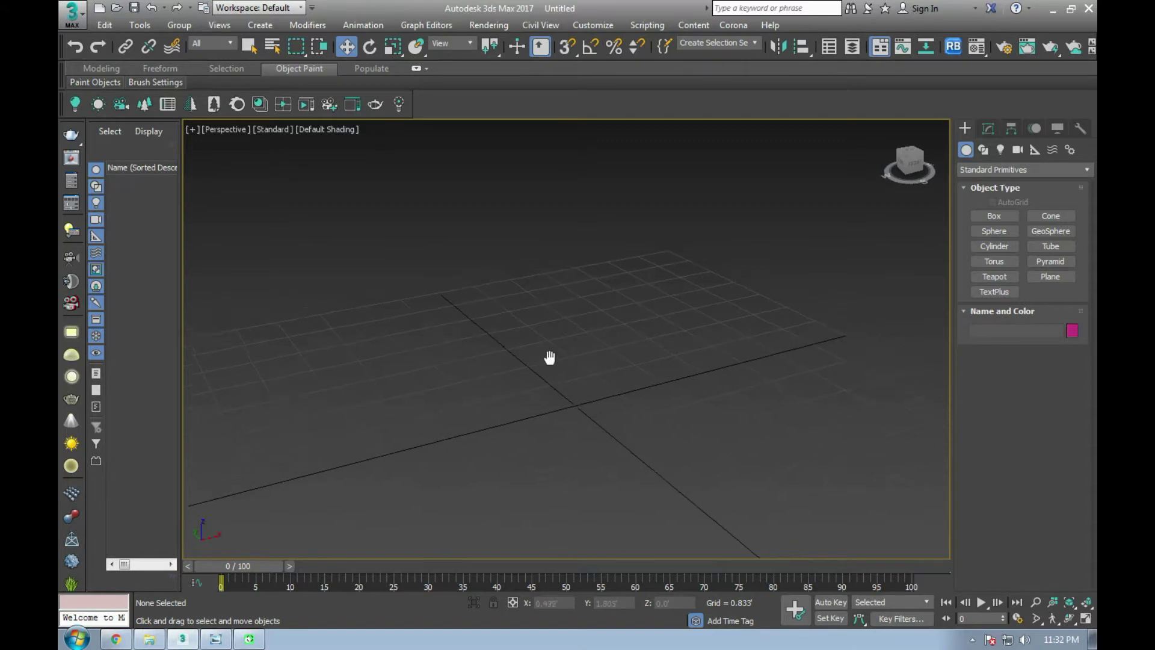
# Step: Confirm Units Setup with US Standard Decimal Feet as the display unit
pyautogui.click(575, 24)
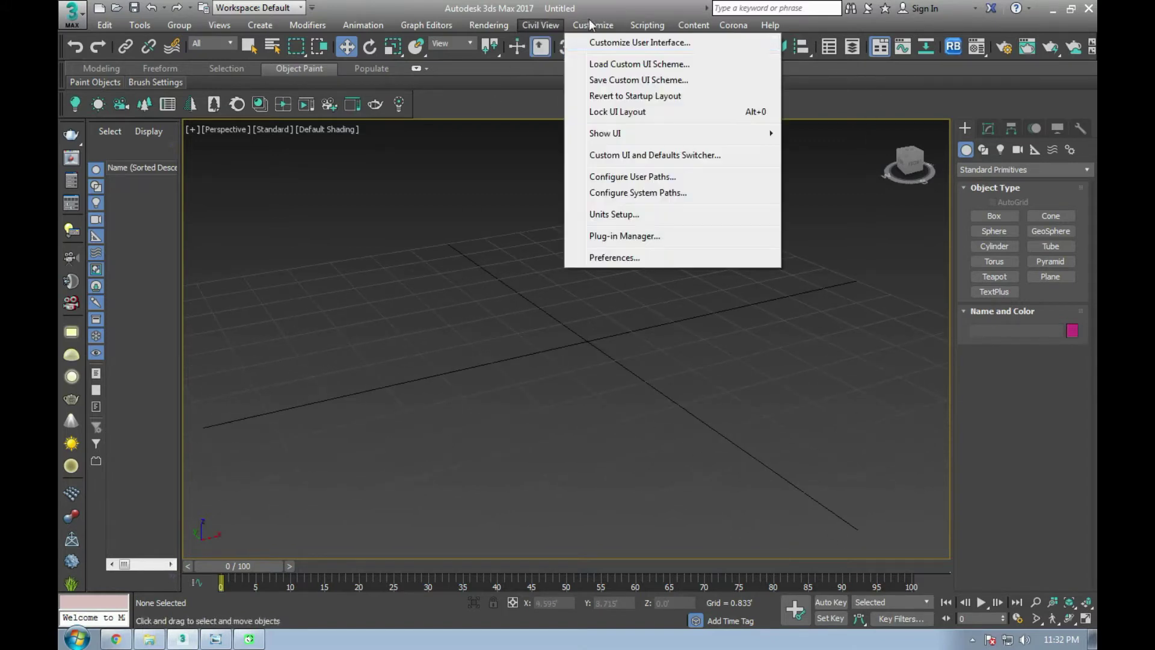
pyautogui.click(597, 215)
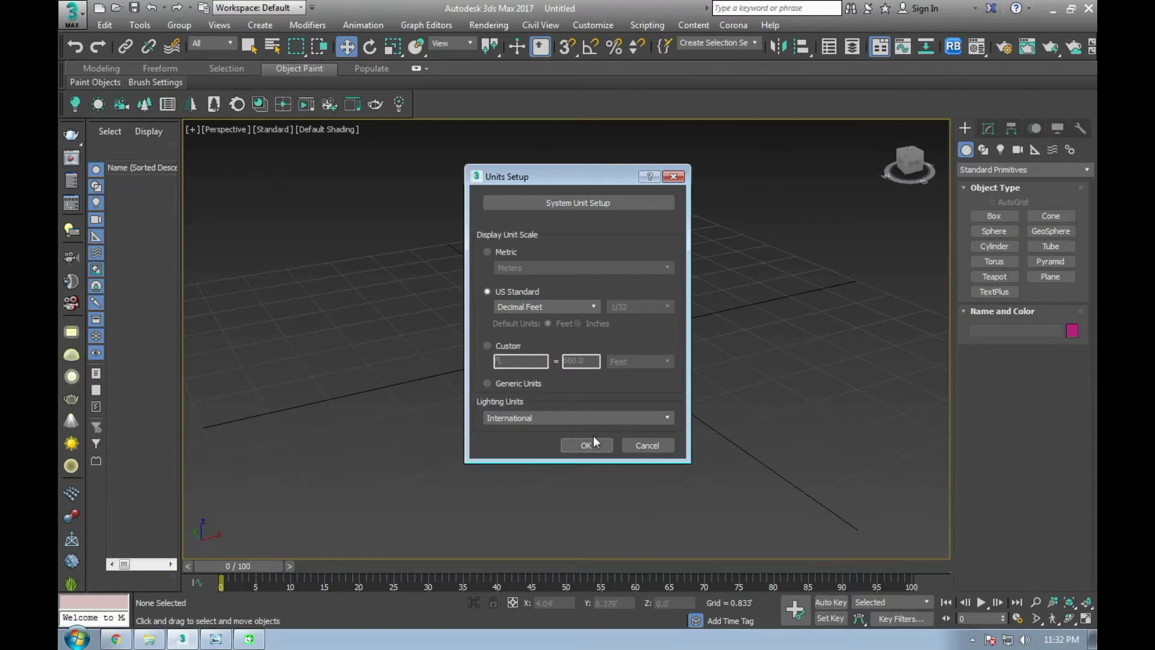
pyautogui.click(535, 310)
pyautogui.click(534, 311)
pyautogui.click(590, 445)
# Step: Set the home grid spacing to 1 foot, updating in all viewports
pyautogui.rightClick(614, 54)
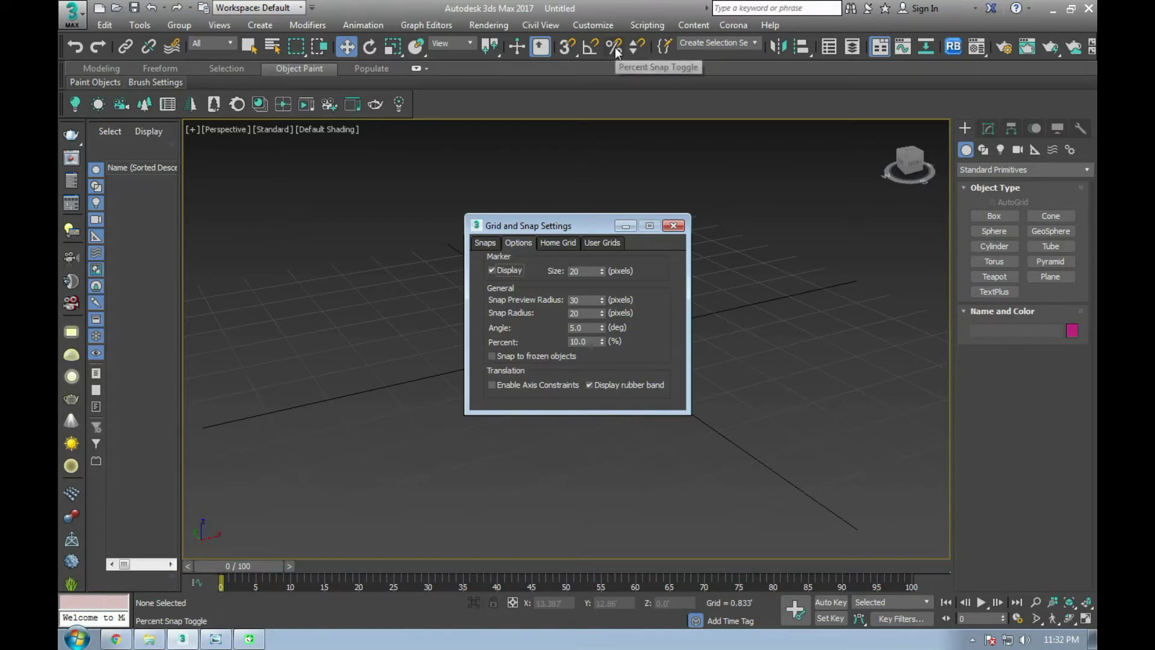
pyautogui.click(558, 242)
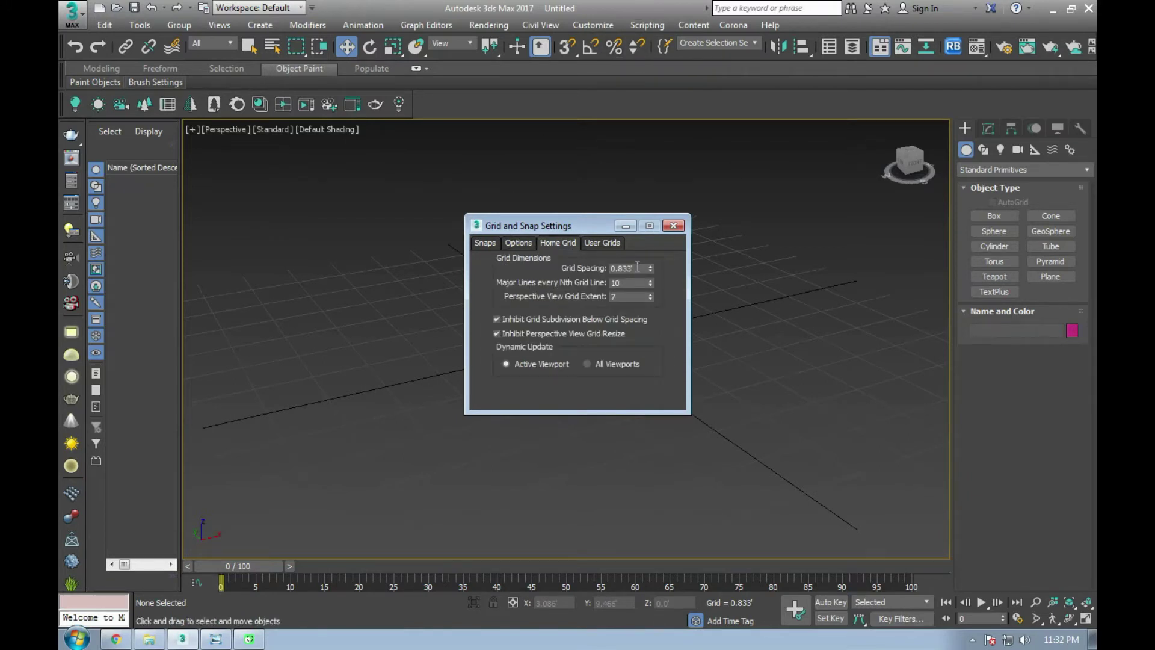
pyautogui.write('1')
pyautogui.press('Return')
pyautogui.click(586, 363)
pyautogui.click(671, 226)
# Step: Maximize the Top view, recheck the chair photo, zoom in, and pick the Box tool
pyautogui.hotkey('alt', 'w')
pyautogui.hotkey('alt', 'w')
pyautogui.hotkey('alt', 'w')
pyautogui.click(404, 255)
pyautogui.hotkey('alt', 'w')
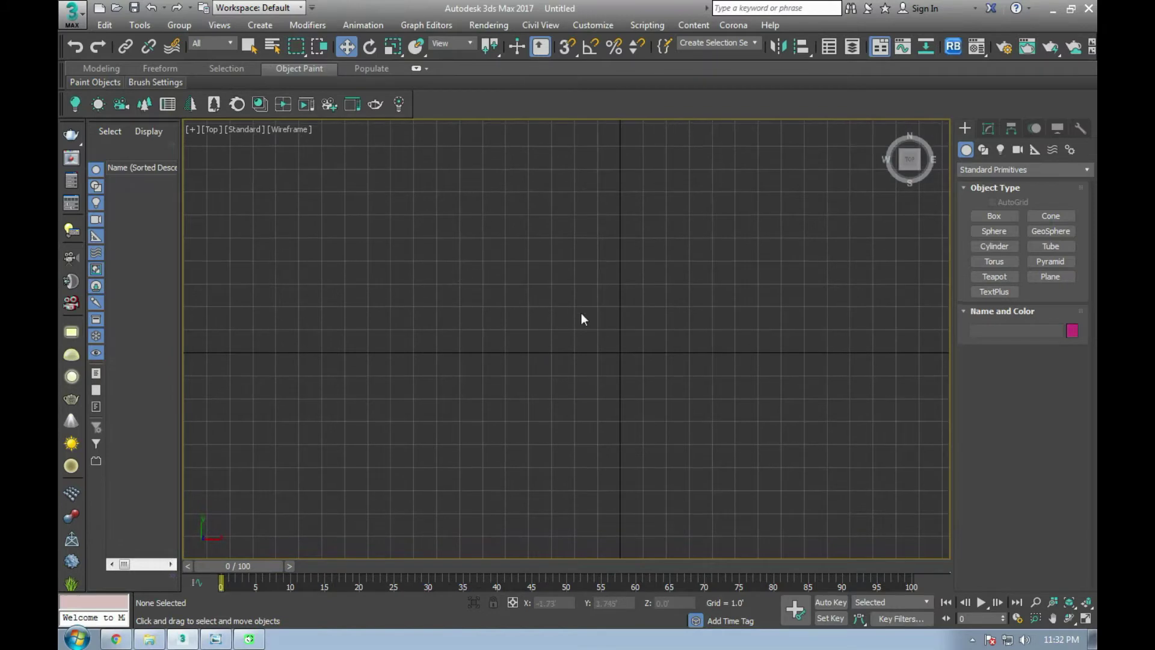
pyautogui.click(216, 638)
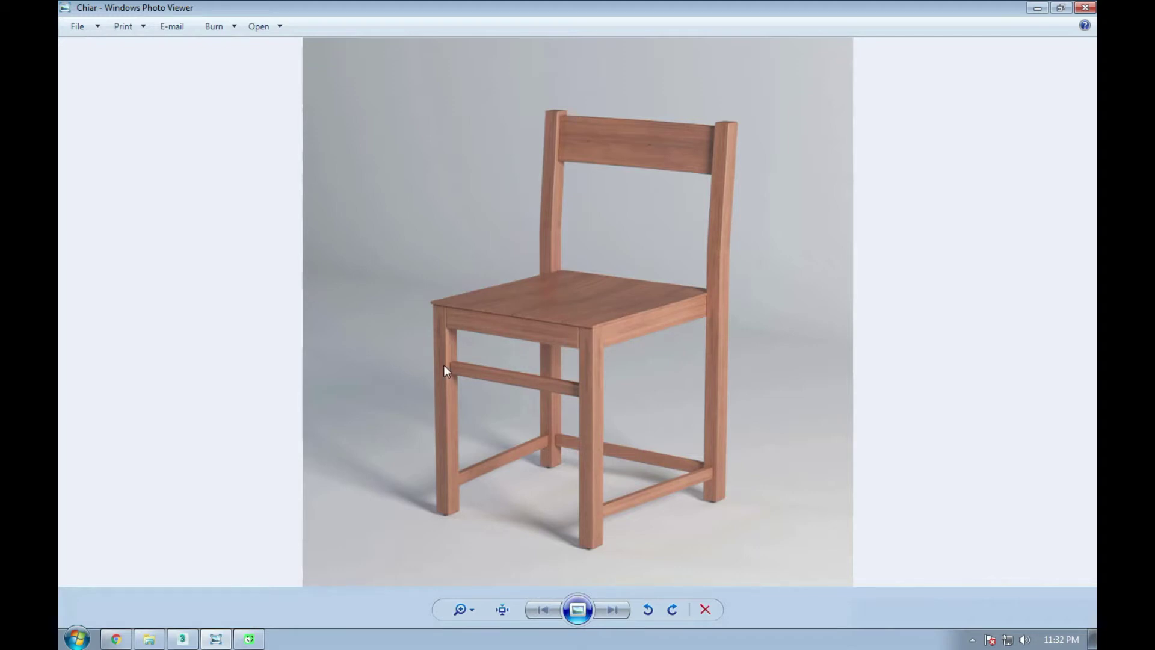
pyautogui.click(183, 638)
pyautogui.moveTo(633, 325); pyautogui.dragTo(631, 317, button='middle')
pyautogui.scroll(3, 558, 336)
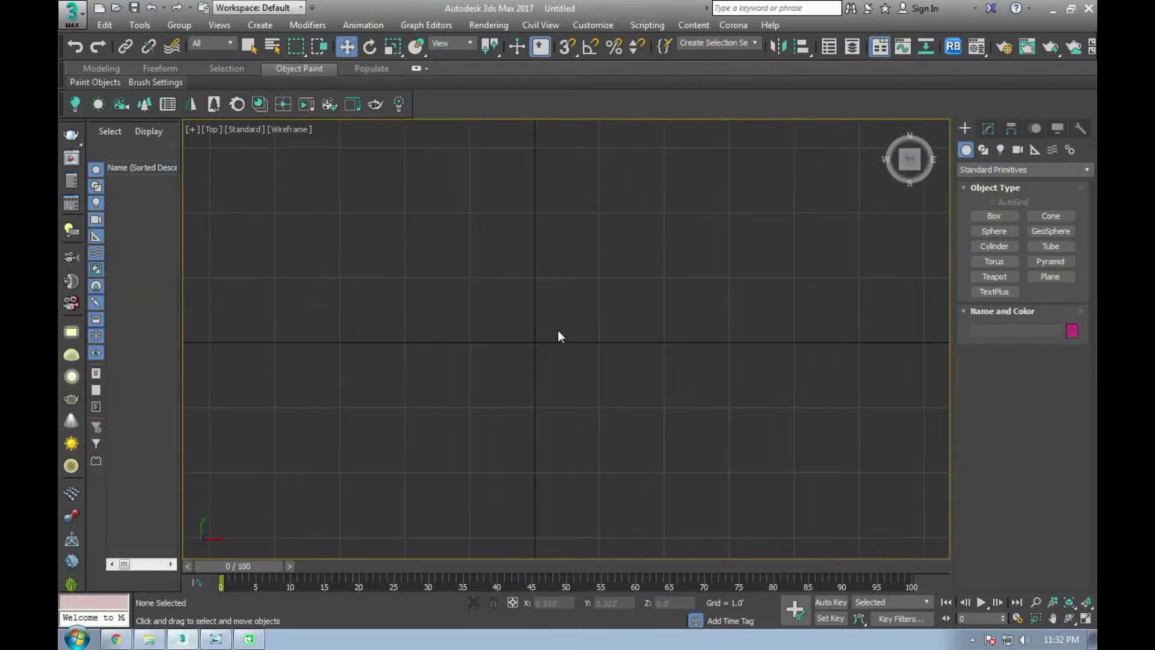
pyautogui.scroll(3, 561, 338)
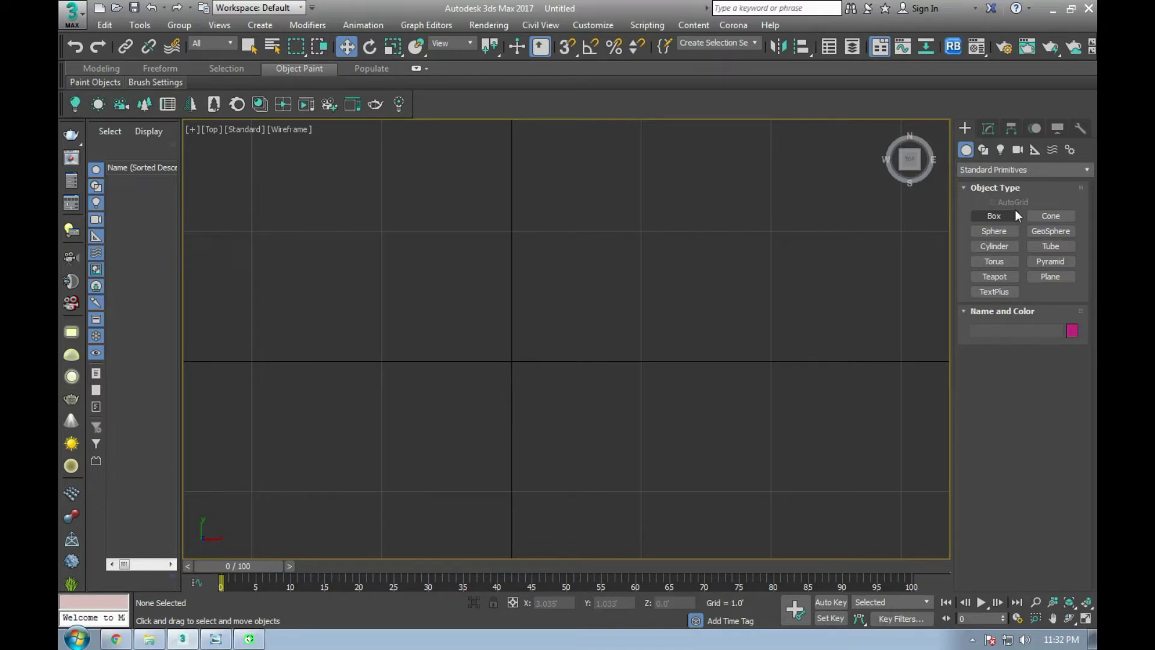
pyautogui.click(1015, 216)
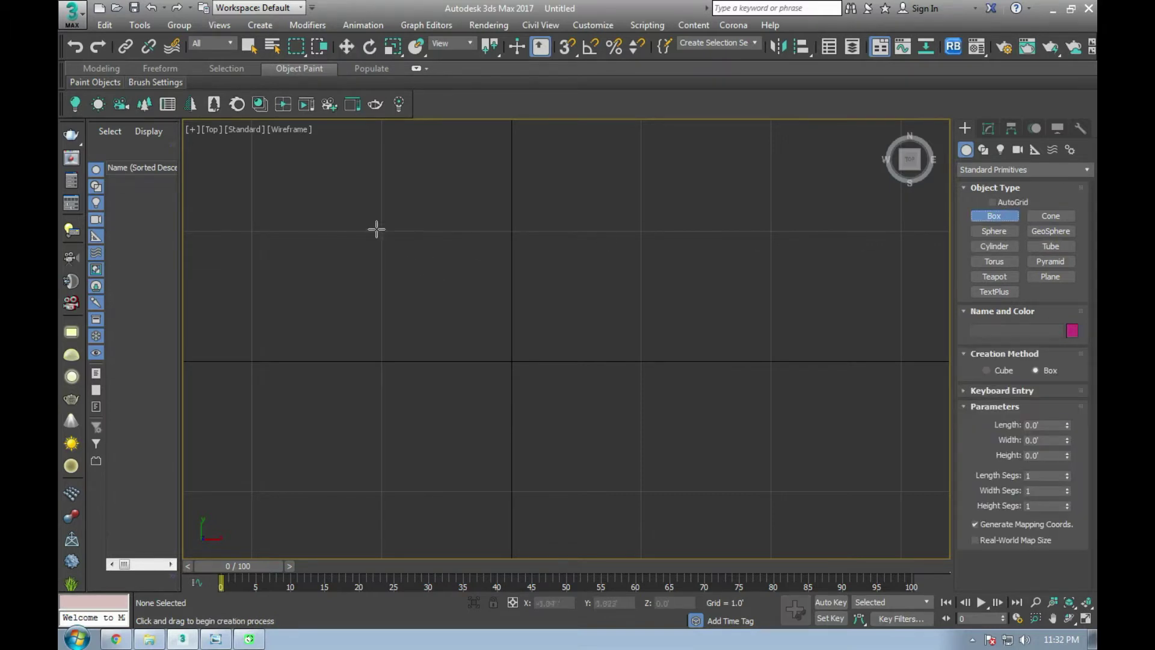
# Step: Drag a square box around the grid centre and inspect it in a maximized Front view
pyautogui.moveTo(379, 229)
pyautogui.mouseDown()
pyautogui.moveTo(503, 467)
pyautogui.moveTo(639, 489)
pyautogui.moveTo(639, 480)
pyautogui.mouseUp()
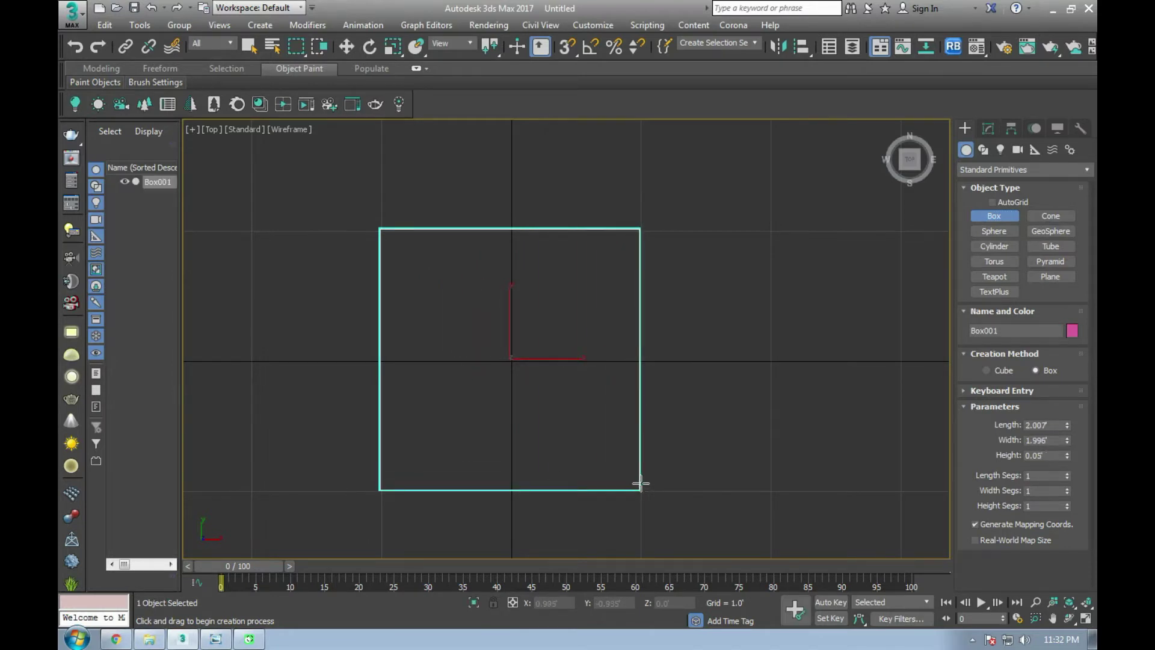
pyautogui.press('w')
pyautogui.hotkey('alt', 'w')
pyautogui.rightClick(644, 260)
pyautogui.hotkey('alt', 'w')
pyautogui.scroll(3, 561, 381)
pyautogui.scroll(2, 557, 377)
pyautogui.scroll(1, 553, 394)
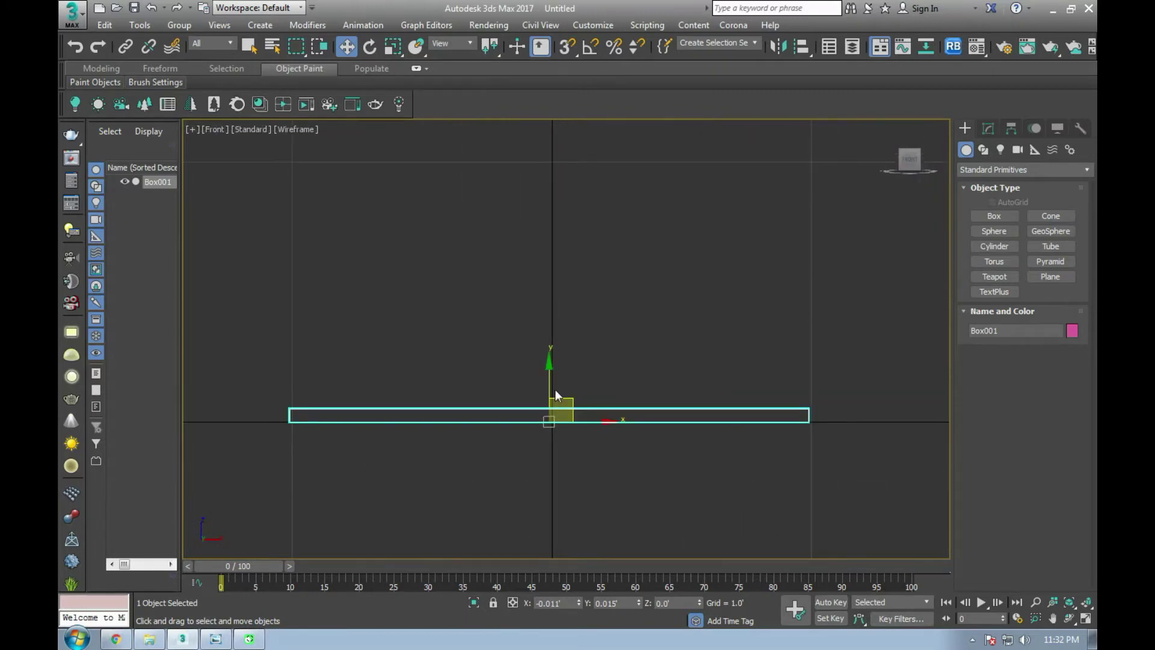
# Step: Set the box to Length 2', Width 2' and Height 0.1'
pyautogui.click(988, 128)
pyautogui.press('t')
pyautogui.moveTo(395, 255); pyautogui.dragTo(506, 245, button='middle')
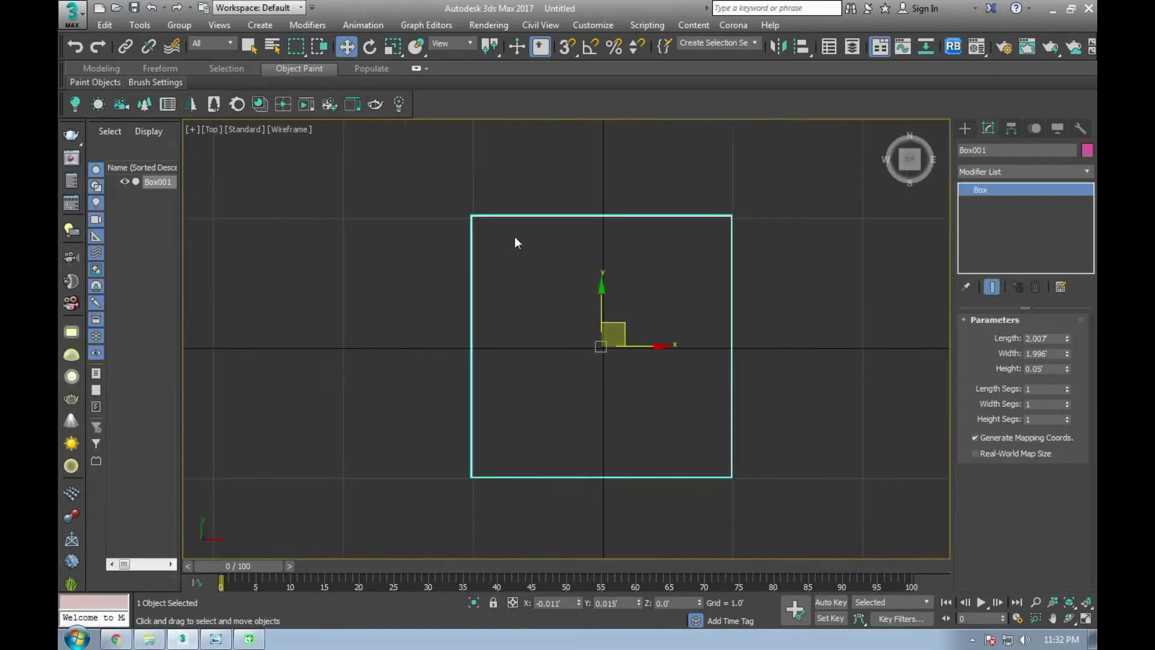
pyautogui.click(1045, 338)
pyautogui.write('2')
pyautogui.press('Tab')
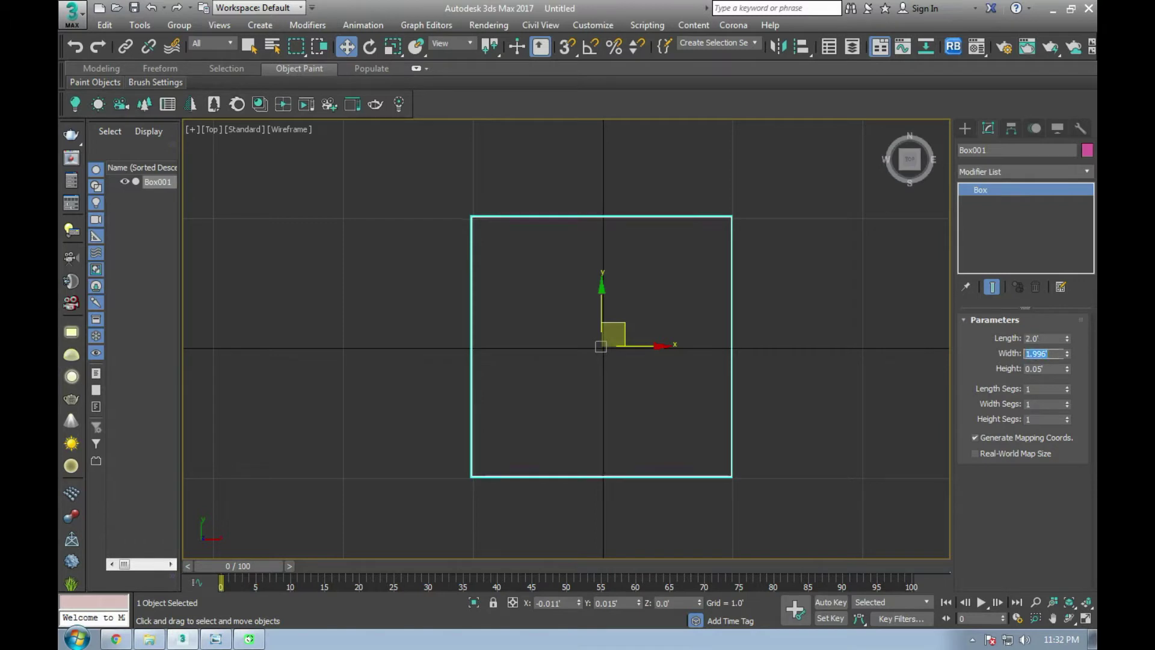
pyautogui.write('2')
pyautogui.press('Tab')
pyautogui.write('0.')
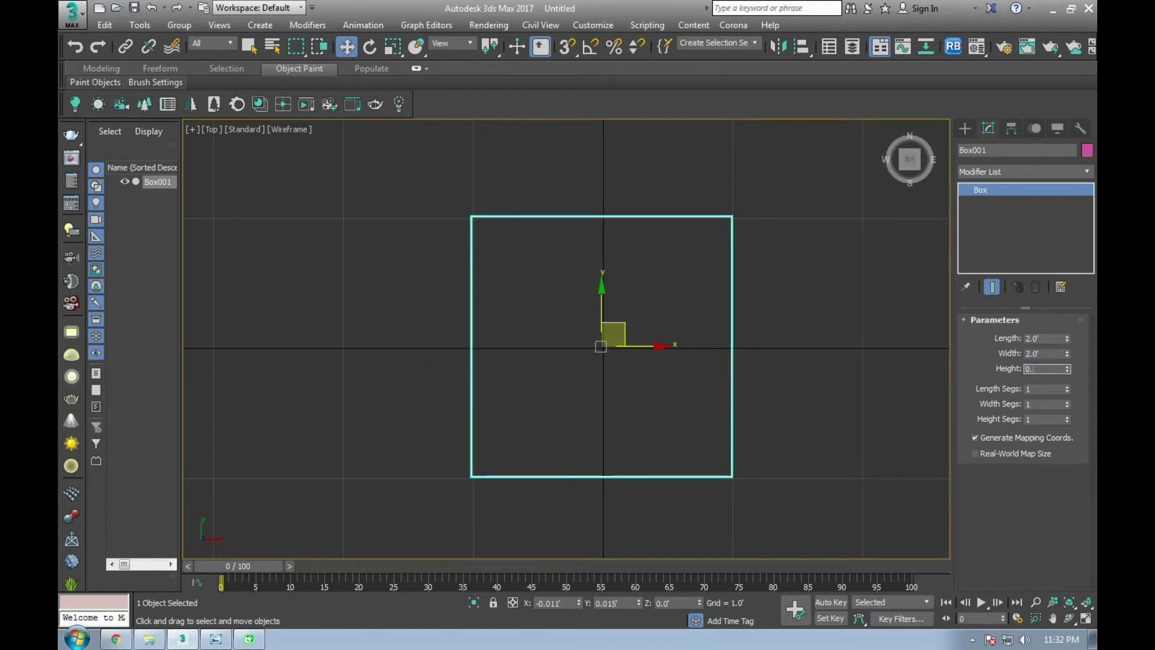
pyautogui.write('1')
pyautogui.press('Return')
# Step: Maximize the Perspective view and frame the flat seat slab
pyautogui.hotkey('alt', 'w')
pyautogui.rightClick(714, 415)
pyautogui.hotkey('alt', 'w')
pyautogui.scroll(1, 619, 405)
pyautogui.scroll(4, 618, 405)
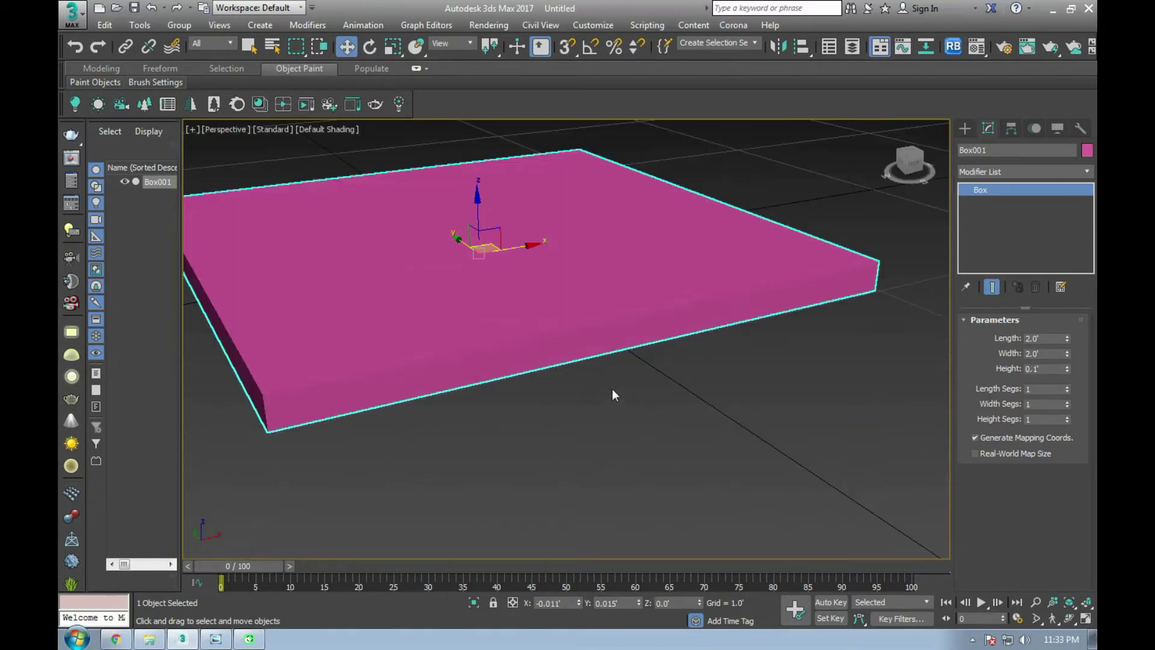
pyautogui.scroll(1, 614, 394)
pyautogui.moveTo(640, 381); pyautogui.dragTo(696, 376, button='middle')
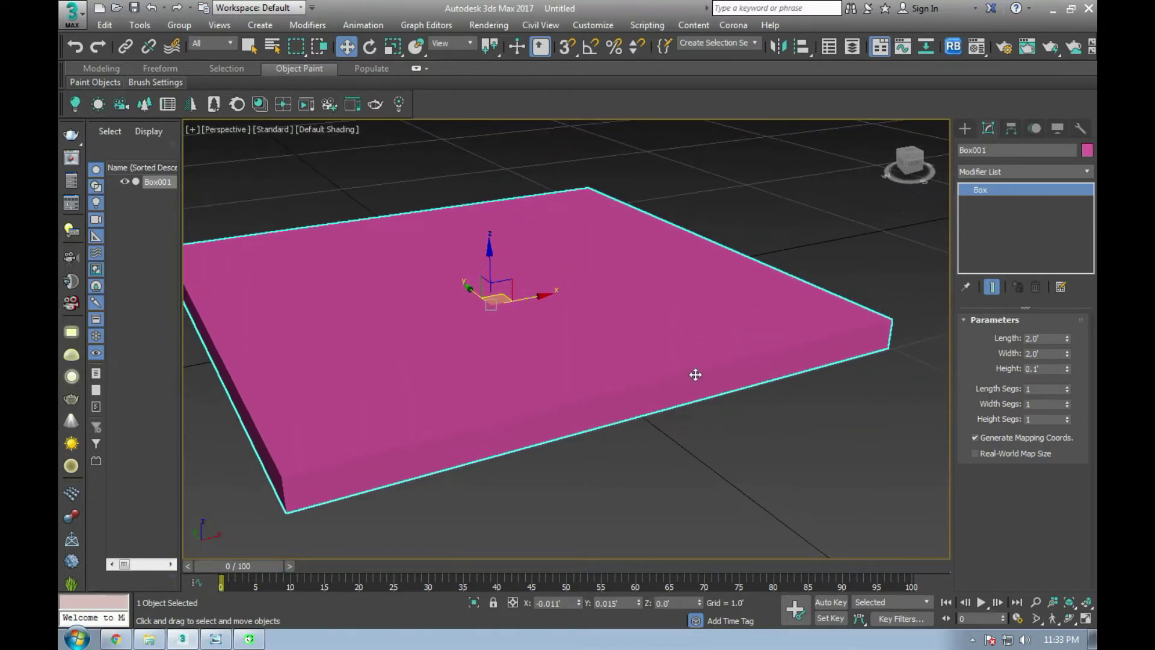
# Step: Set the seat box's object colour to black
pyautogui.click(1087, 150)
pyautogui.click(689, 355)
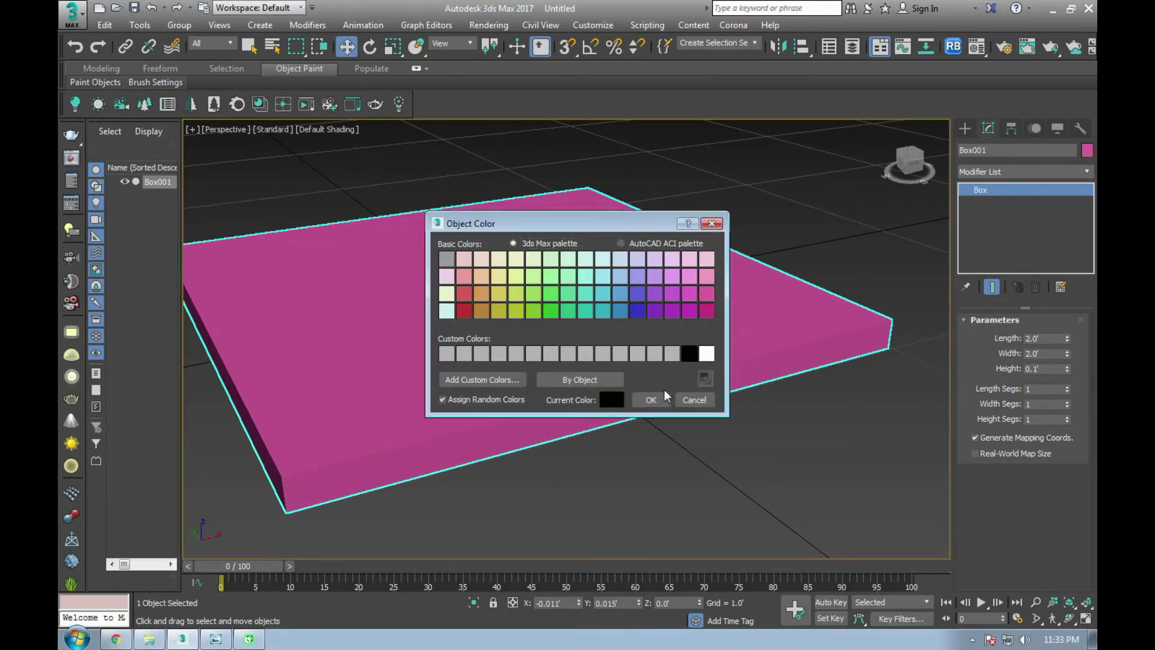
pyautogui.click(652, 400)
# Step: Make Material #1 a Standard material, assign it to the seat and show it in the viewport
pyautogui.press('m')
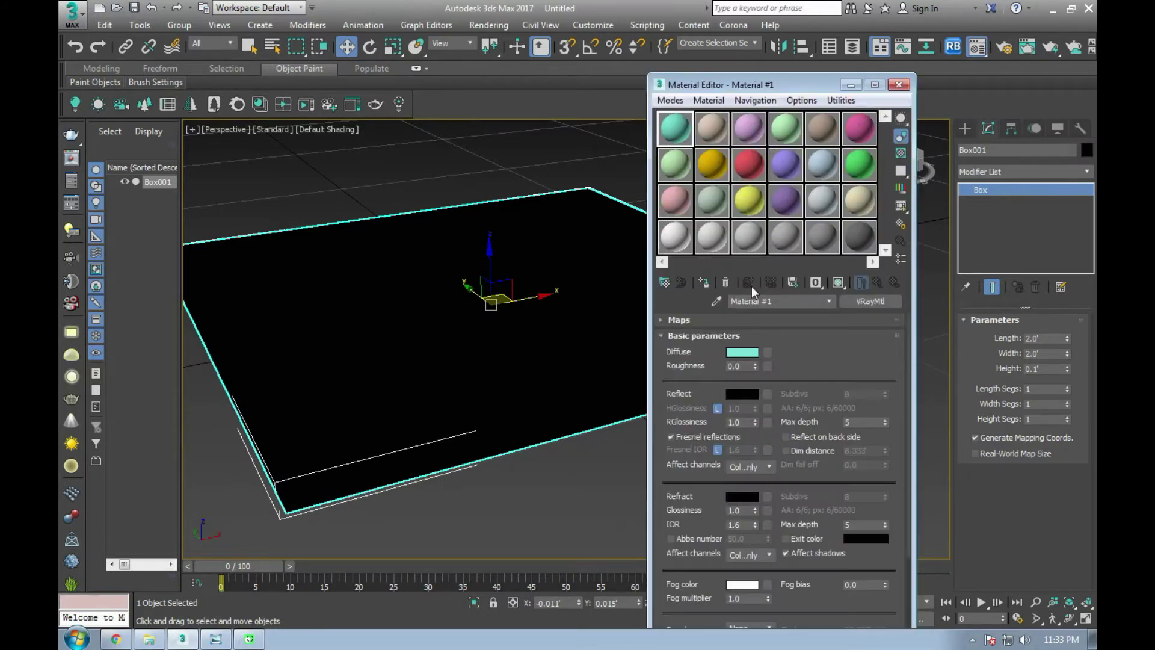
pyautogui.click(850, 306)
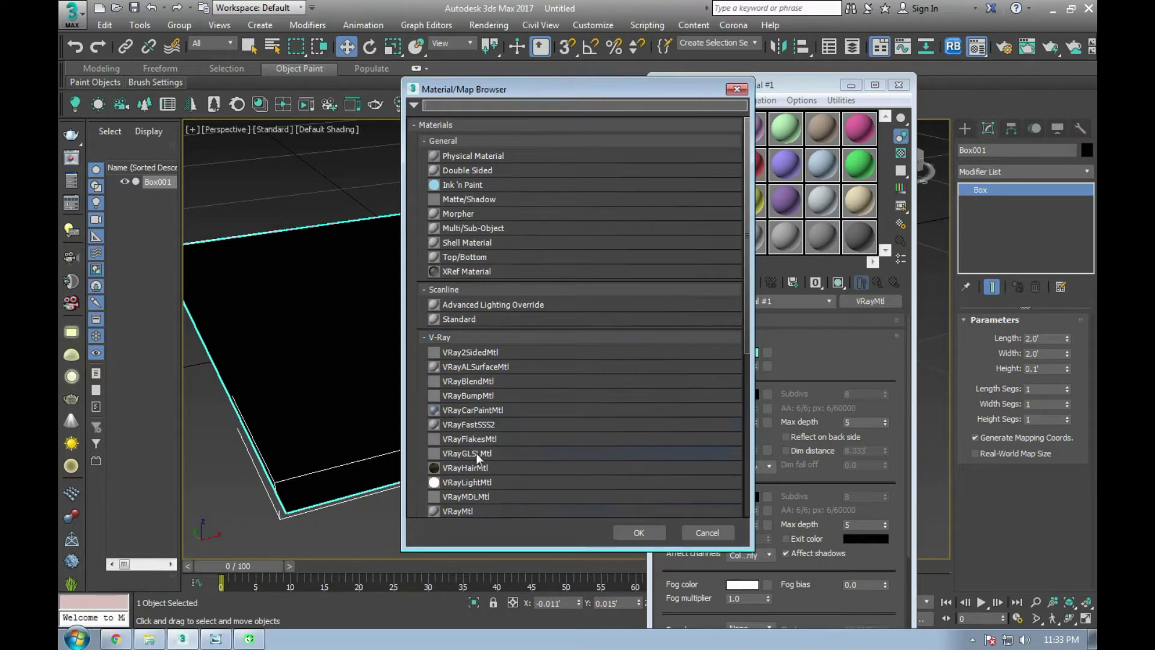
pyautogui.scroll(-2, 478, 469)
pyautogui.scroll(-2, 489, 445)
pyautogui.scroll(-2, 486, 437)
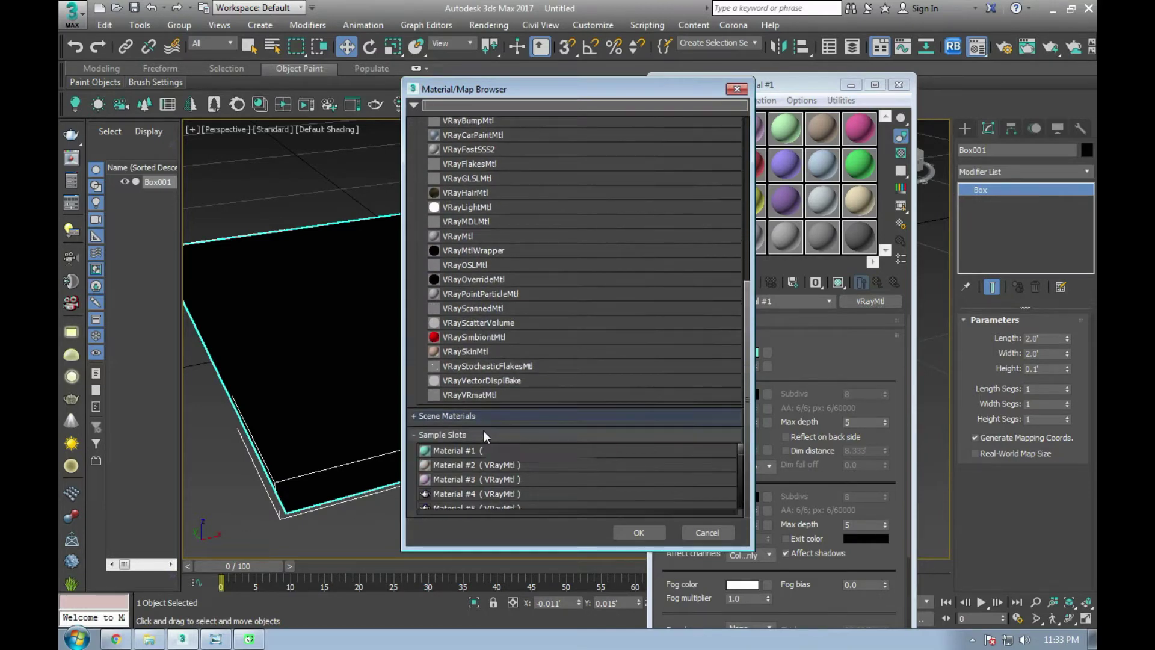
pyautogui.scroll(3, 499, 373)
pyautogui.scroll(1, 504, 359)
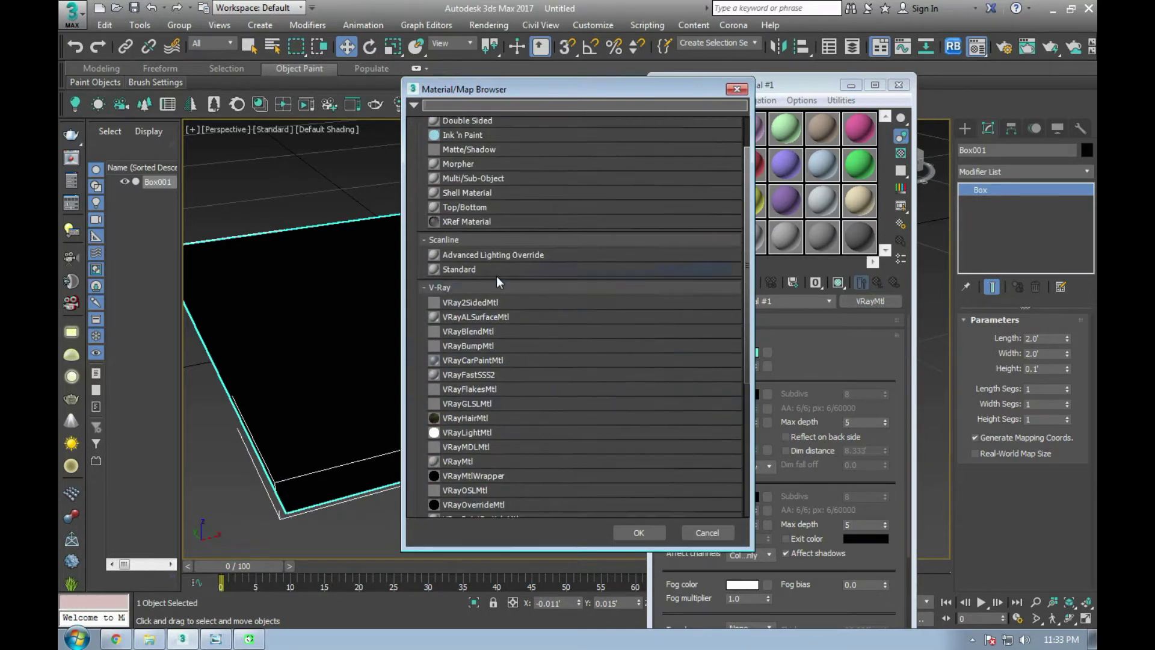
pyautogui.doubleClick(481, 270)
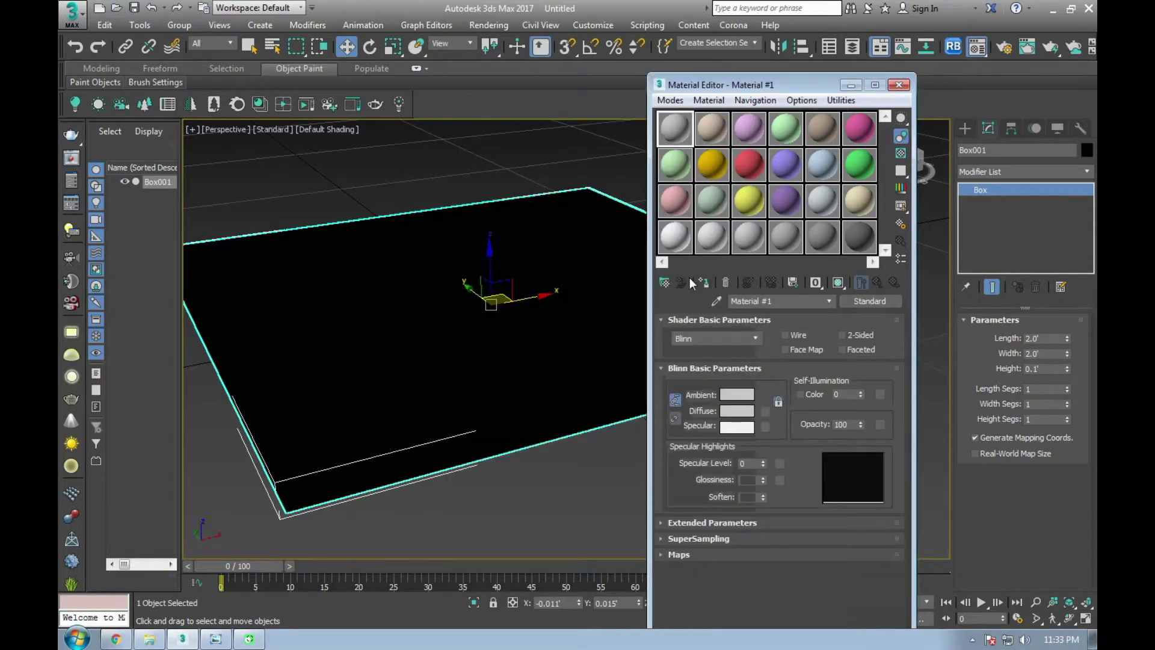
pyautogui.click(704, 282)
pyautogui.click(838, 282)
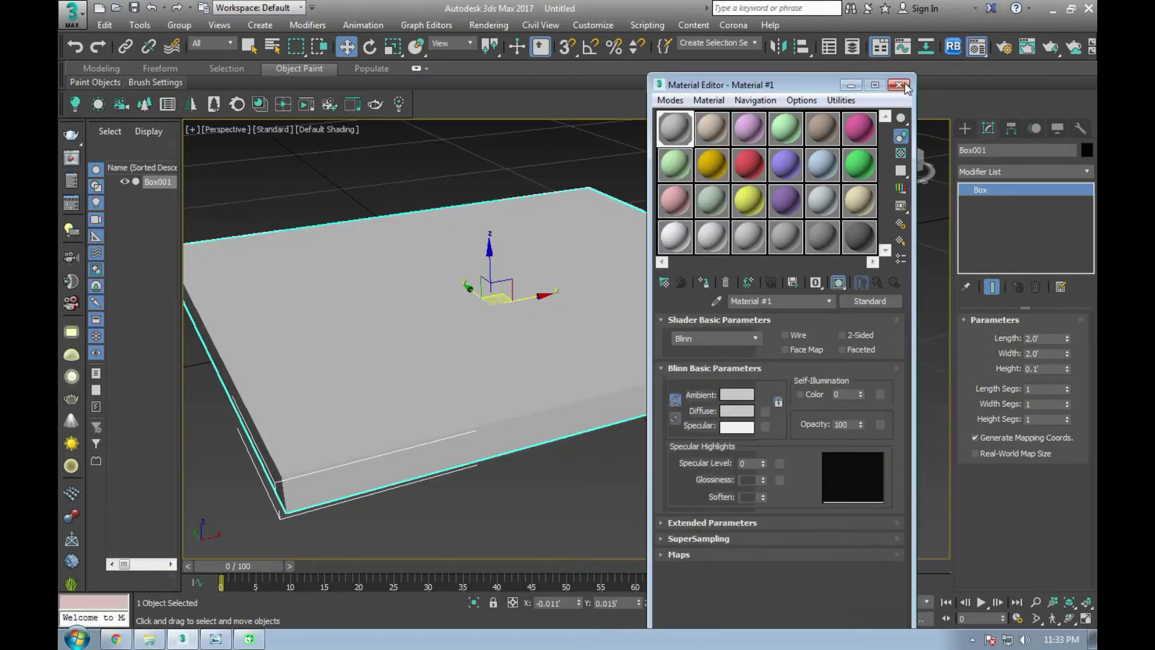
pyautogui.click(898, 84)
# Step: Turn on edged-faces display with F4 and clear the selection
pyautogui.scroll(-1, 508, 325)
pyautogui.scroll(-2, 509, 325)
pyautogui.moveTo(509, 325); pyautogui.dragTo(510, 342, button='middle')
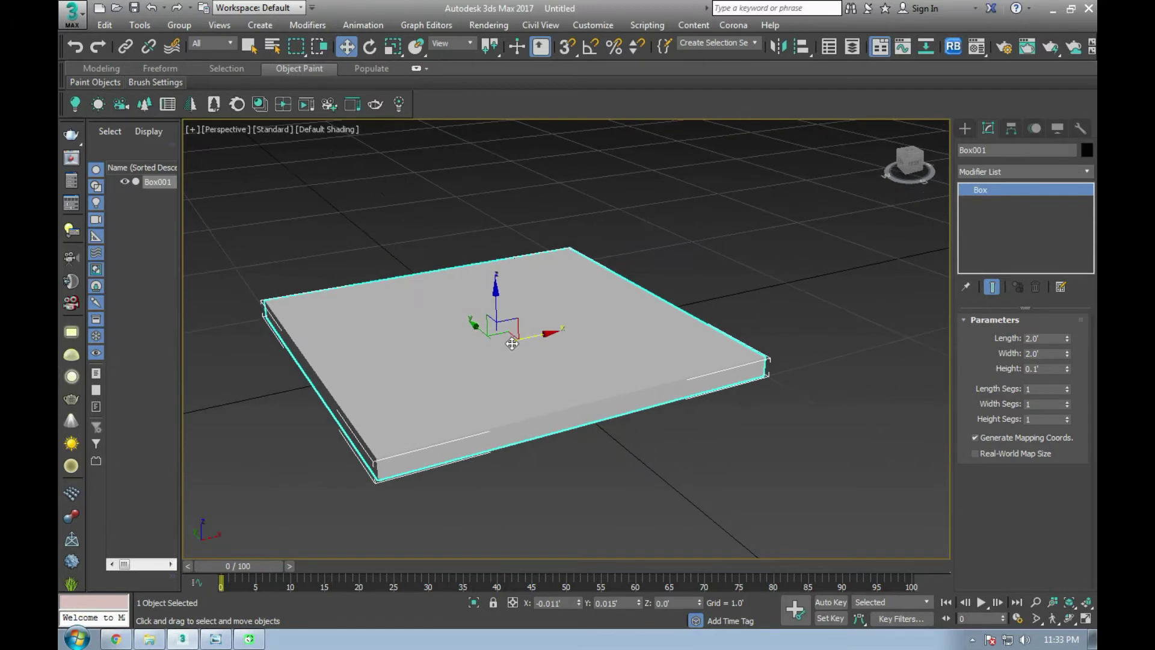
pyautogui.press('F4')
pyautogui.click(795, 228)
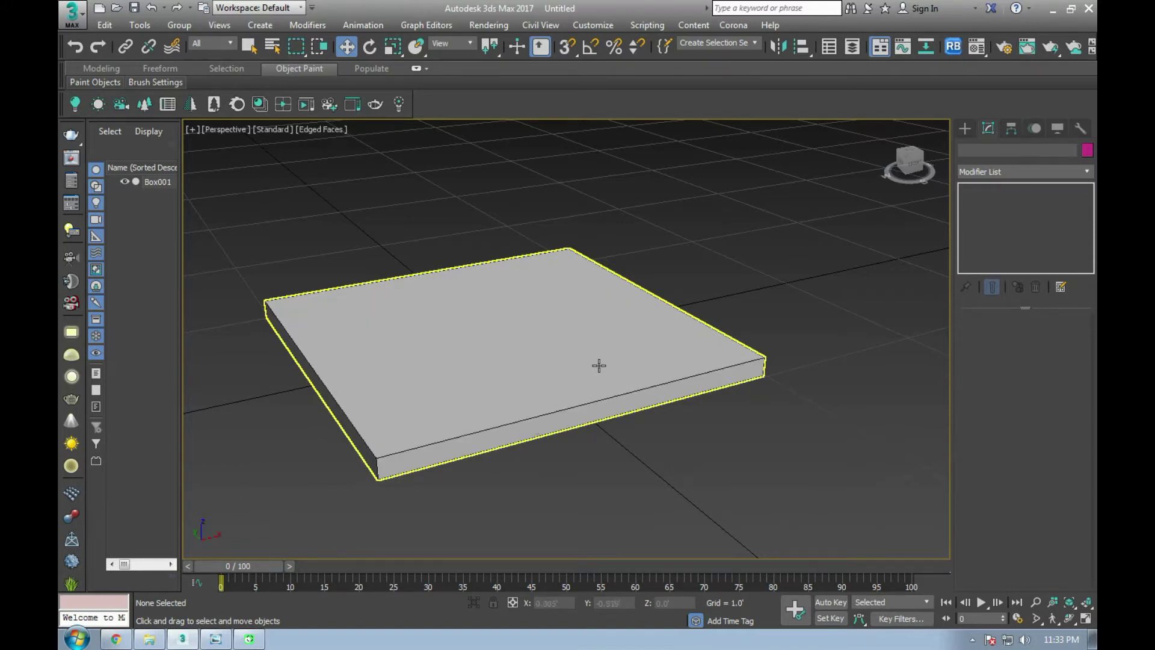
# Step: In a maximized Front view, lift the seat box up to seat height
pyautogui.hotkey('alt', 'w')
pyautogui.click(577, 307)
pyautogui.hotkey('alt', 'w')
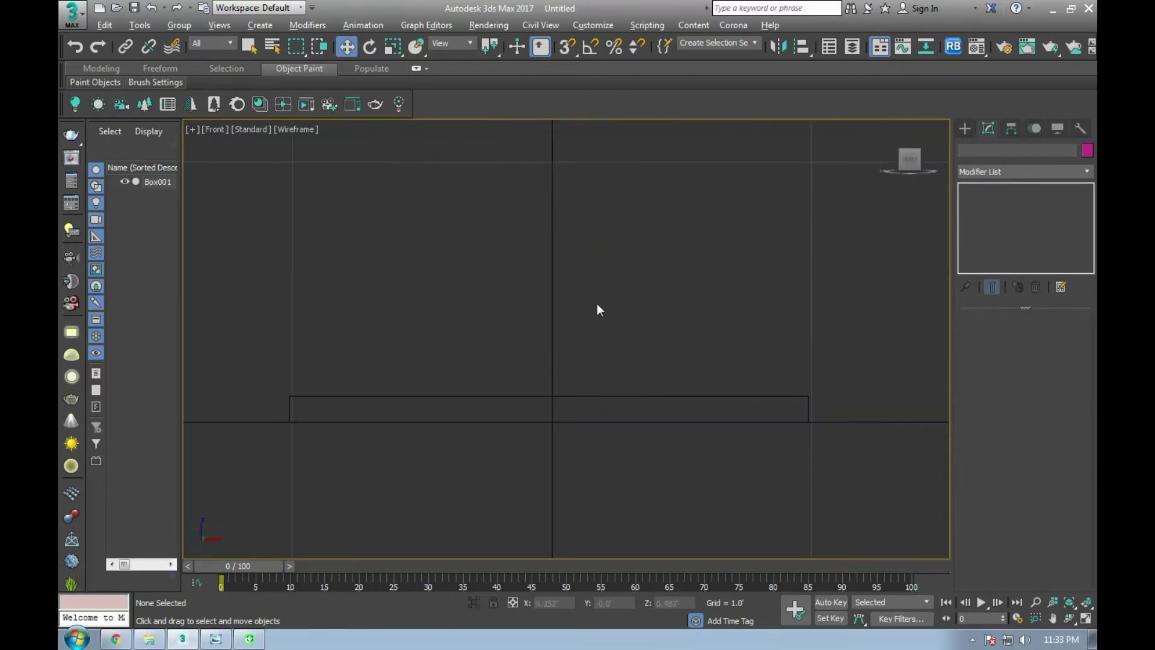
pyautogui.click(612, 421)
pyautogui.scroll(-5, 583, 400)
pyautogui.moveTo(583, 399); pyautogui.dragTo(578, 469, button='middle')
pyautogui.scroll(5, 547, 384)
pyautogui.moveTo(547, 384); pyautogui.dragTo(549, 455, button='middle')
pyautogui.scroll(-2, 549, 391)
pyautogui.moveTo(549, 391); pyautogui.dragTo(549, 412, button='middle')
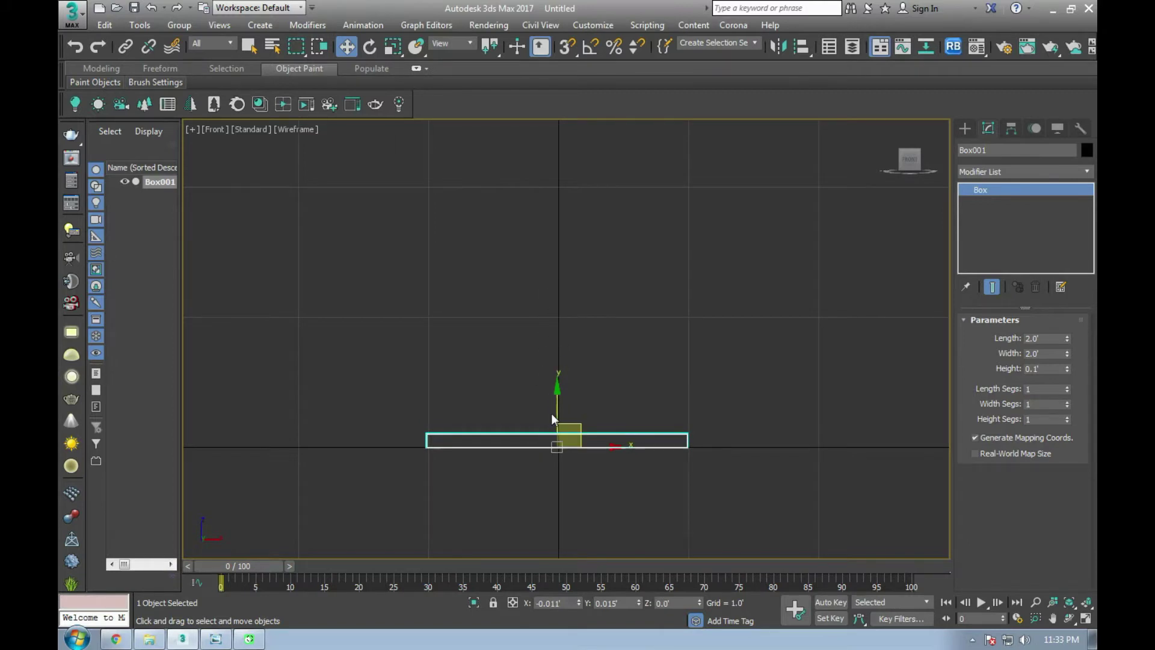
pyautogui.moveTo(540, 342); pyautogui.dragTo(539, 368, button='middle')
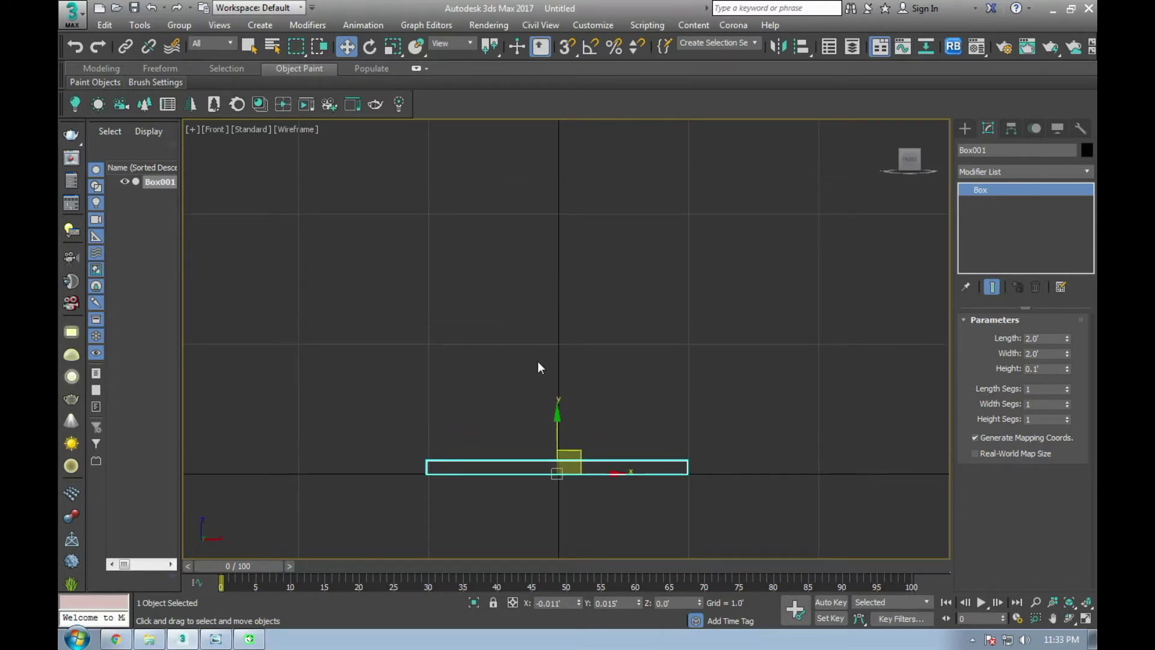
pyautogui.moveTo(558, 421); pyautogui.dragTo(559, 230)
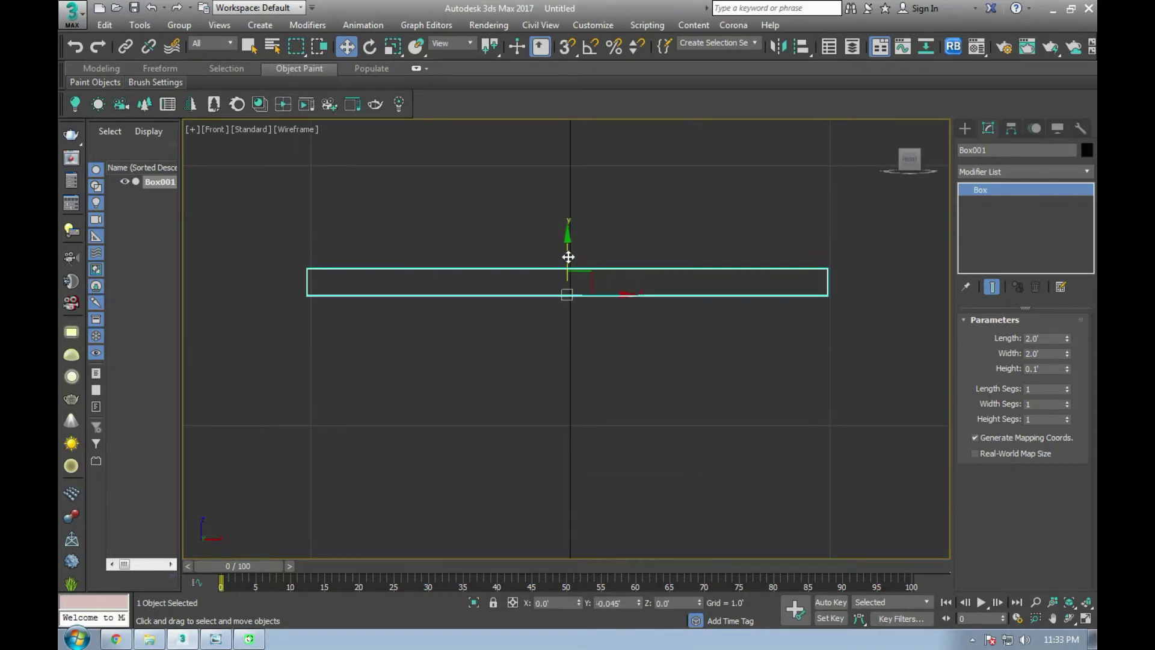
# Step: Zero the box's X position, keeping its raised height near Z 1.508'
pyautogui.rightClick(579, 602)
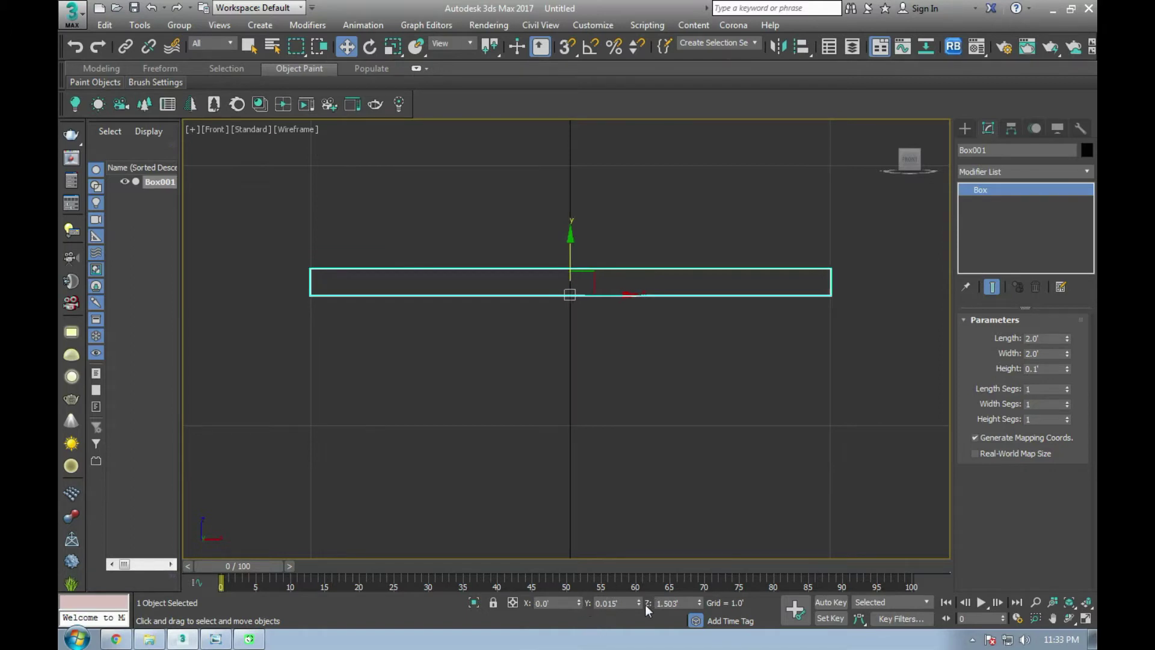
pyautogui.rightClick(697, 604)
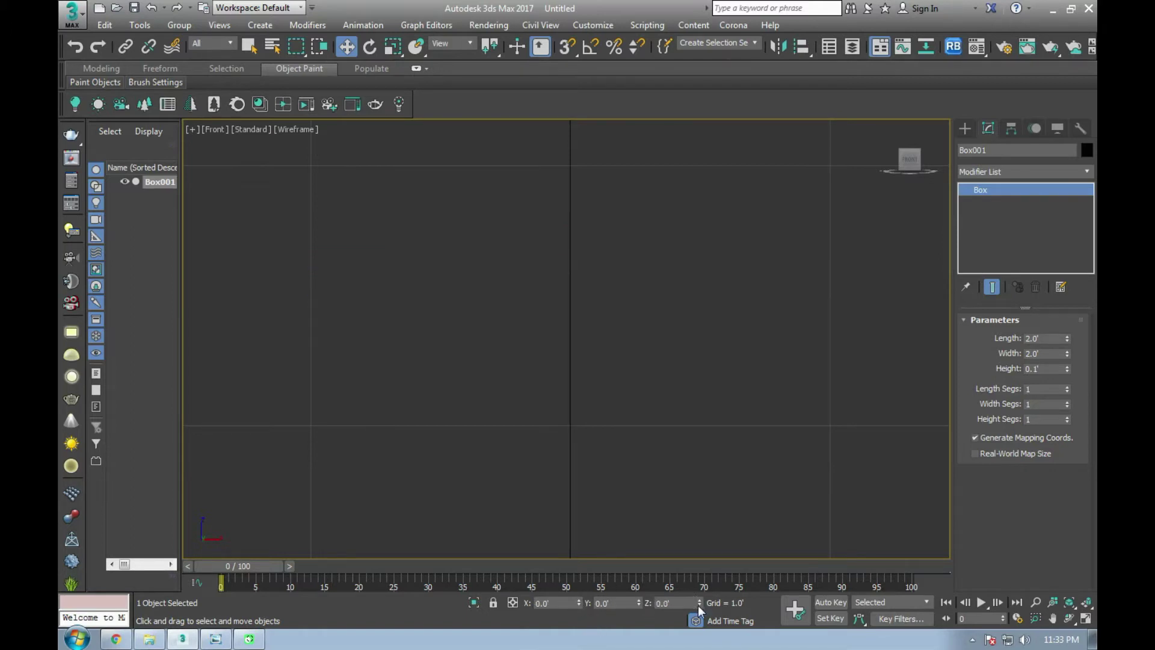
pyautogui.hotkey('ctrl', 'z')
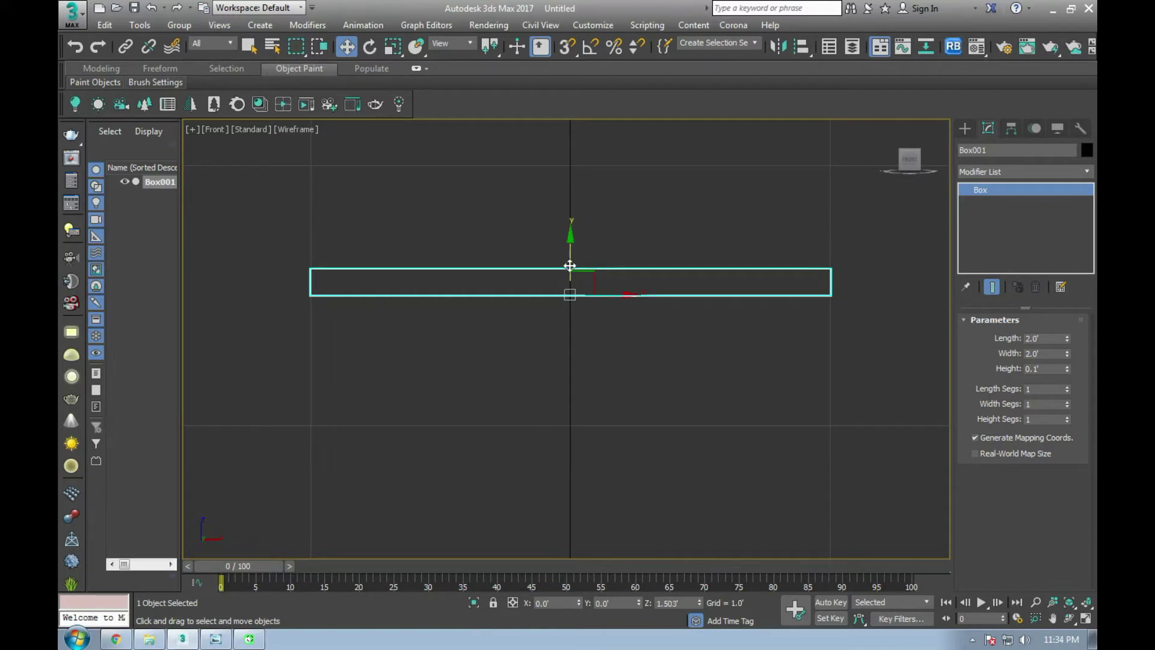
pyautogui.scroll(-2, 568, 258)
pyautogui.scroll(2, 567, 230)
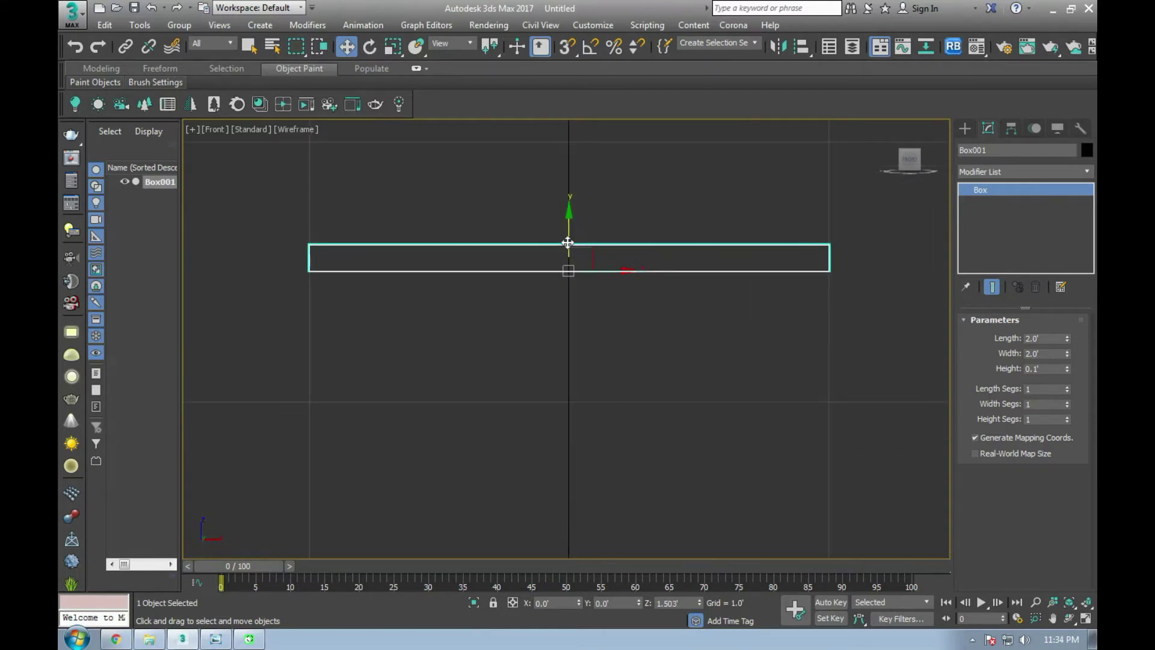
pyautogui.moveTo(568, 242); pyautogui.dragTo(569, 243)
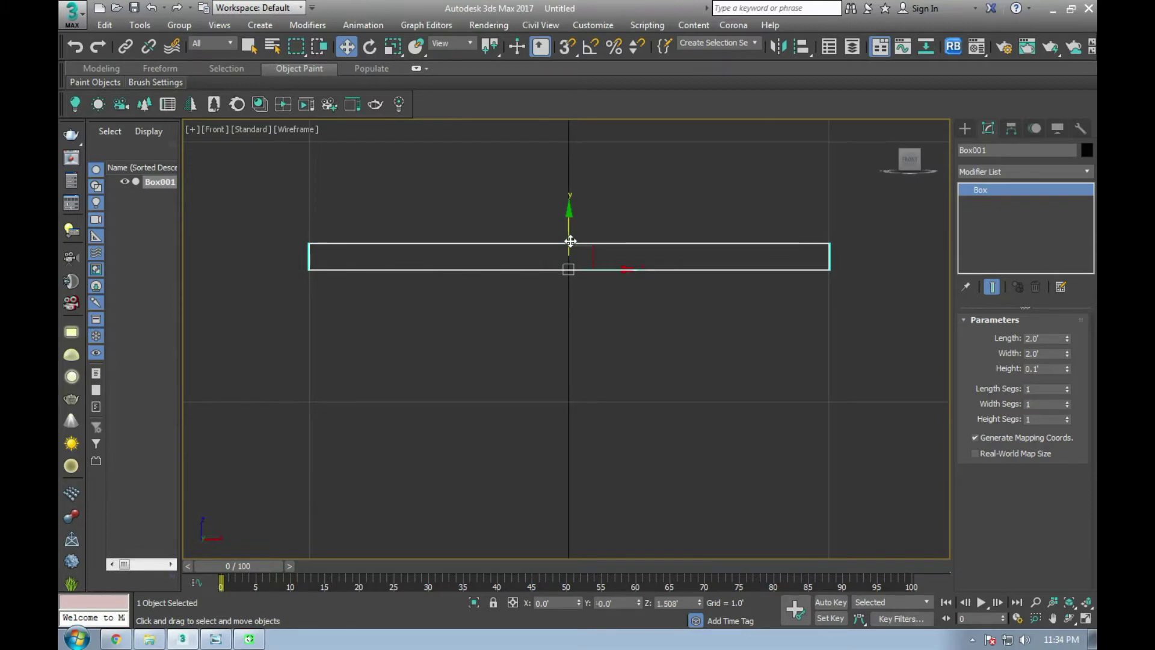
# Step: Check the seat in Perspective and Top views, then bring up the chair photo
pyautogui.hotkey('alt', 'w')
pyautogui.hotkey('alt', 'w')
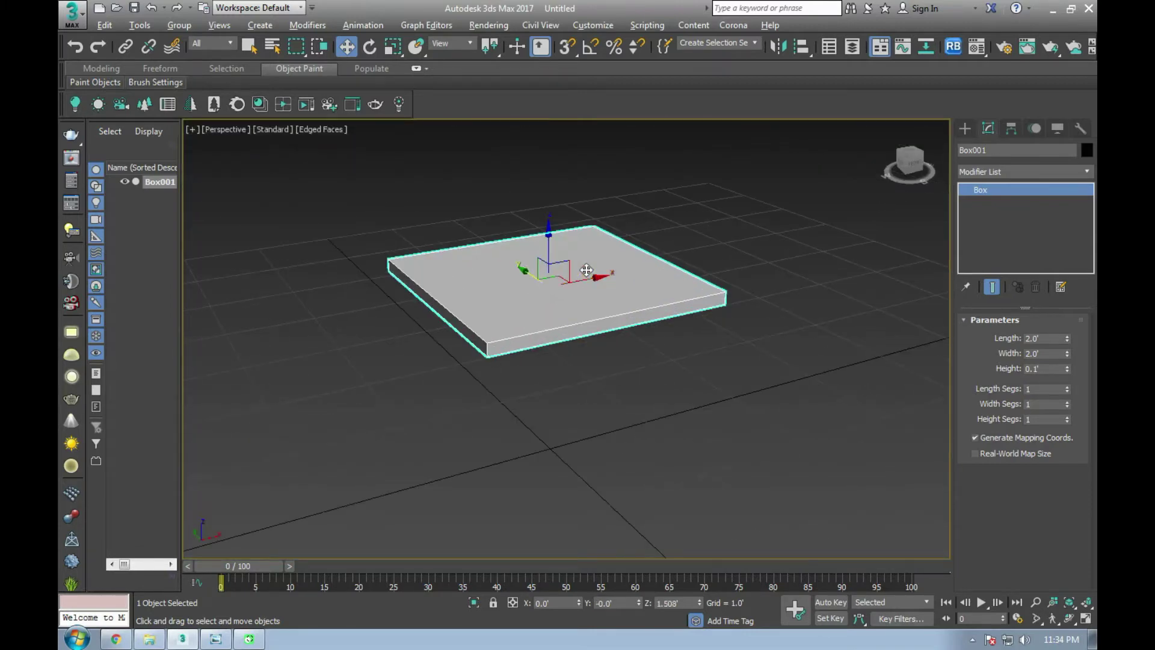
pyautogui.hotkey('alt', 'w')
pyautogui.rightClick(463, 288)
pyautogui.hotkey('alt', 'w')
pyautogui.click(216, 640)
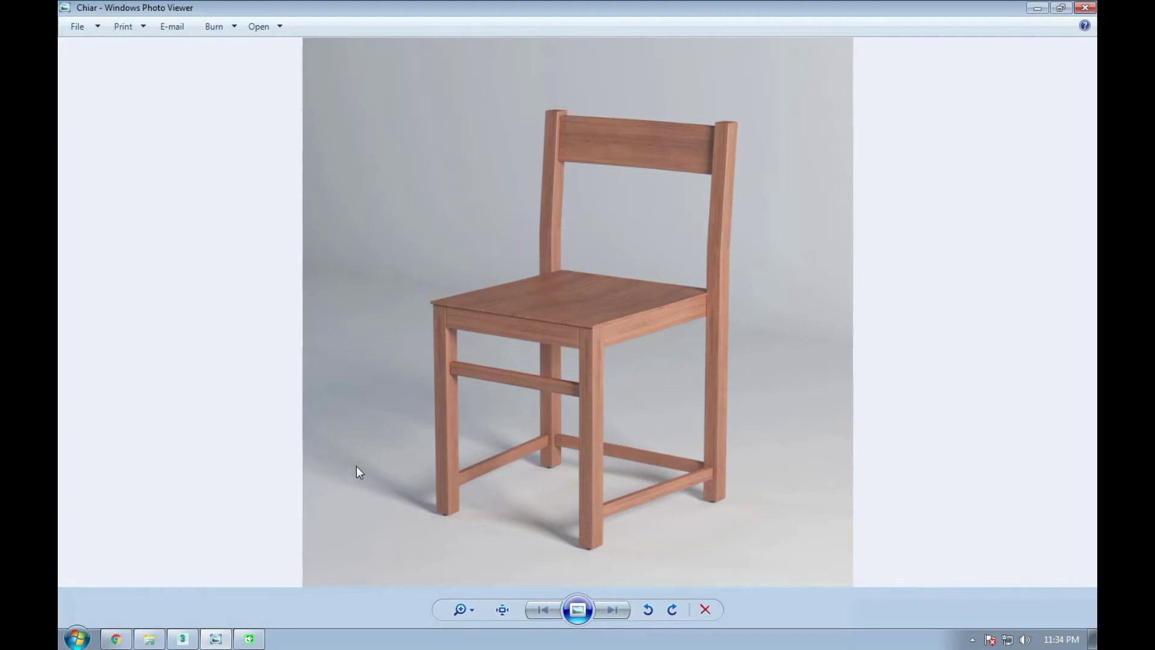
# Step: Return to 3ds Max and frame the seat in a maximized Front view
pyautogui.click(183, 637)
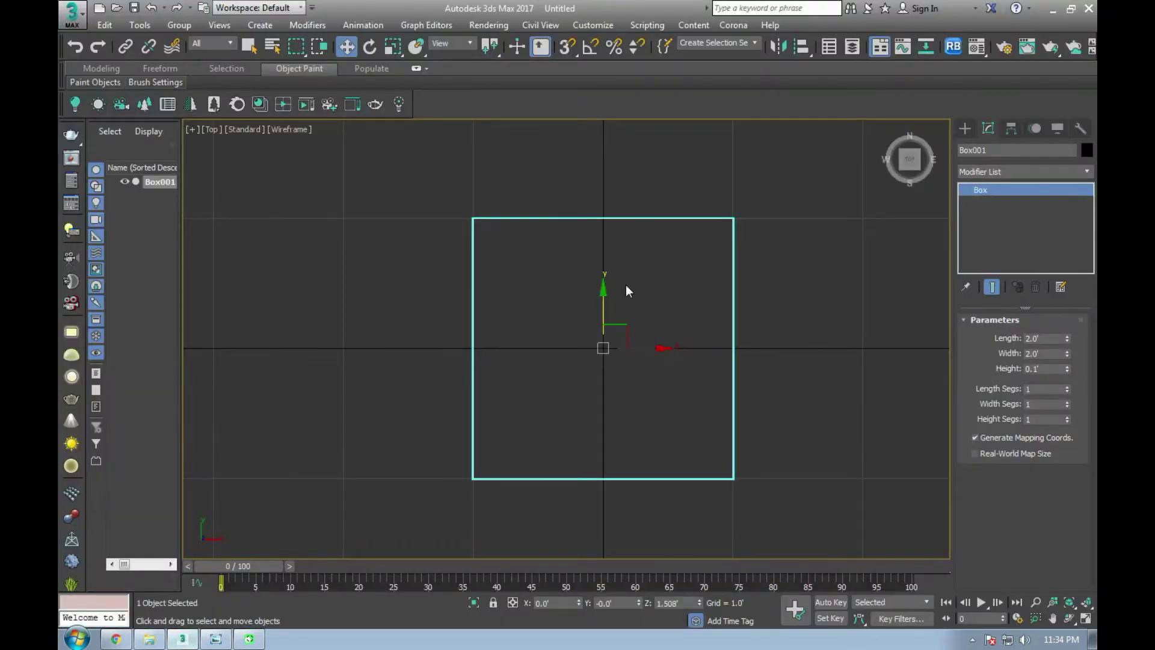
pyautogui.hotkey('alt', 'w')
pyautogui.scroll(-2, 601, 283)
pyautogui.scroll(-4, 539, 294)
pyautogui.scroll(2, 539, 289)
pyautogui.moveTo(598, 266); pyautogui.dragTo(601, 313, button='middle')
pyautogui.scroll(2, 601, 313)
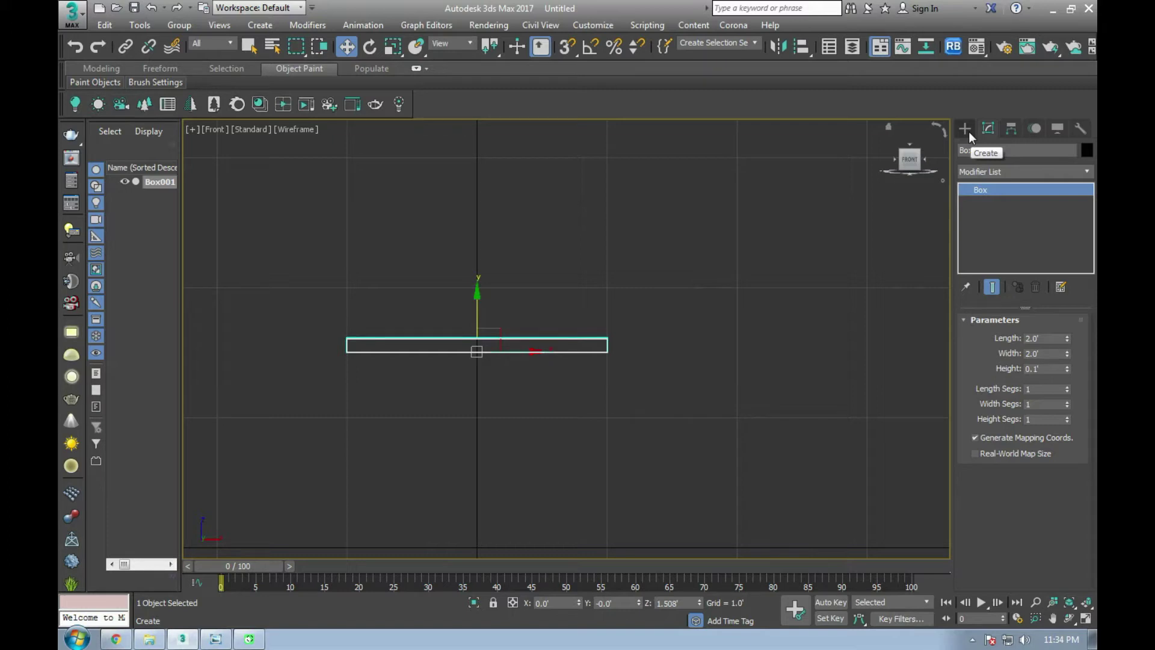
# Step: Recheck the chair photo, then show the Create panel's Shapes list
pyautogui.click(215, 639)
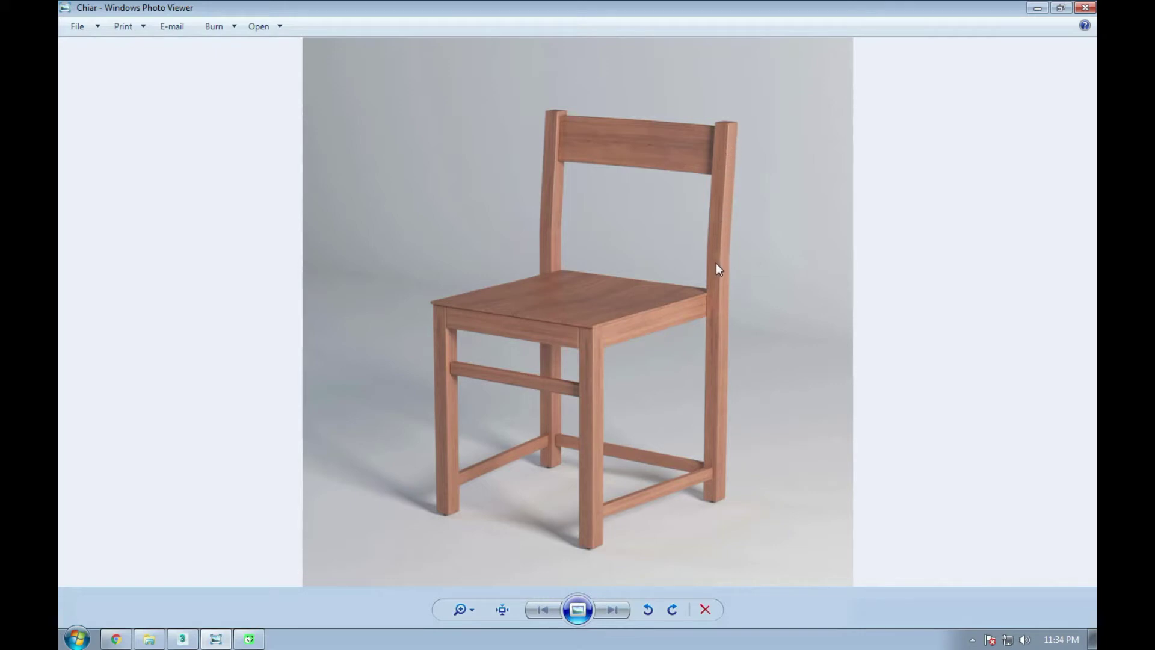
pyautogui.click(182, 639)
pyautogui.moveTo(567, 263); pyautogui.dragTo(568, 299, button='middle')
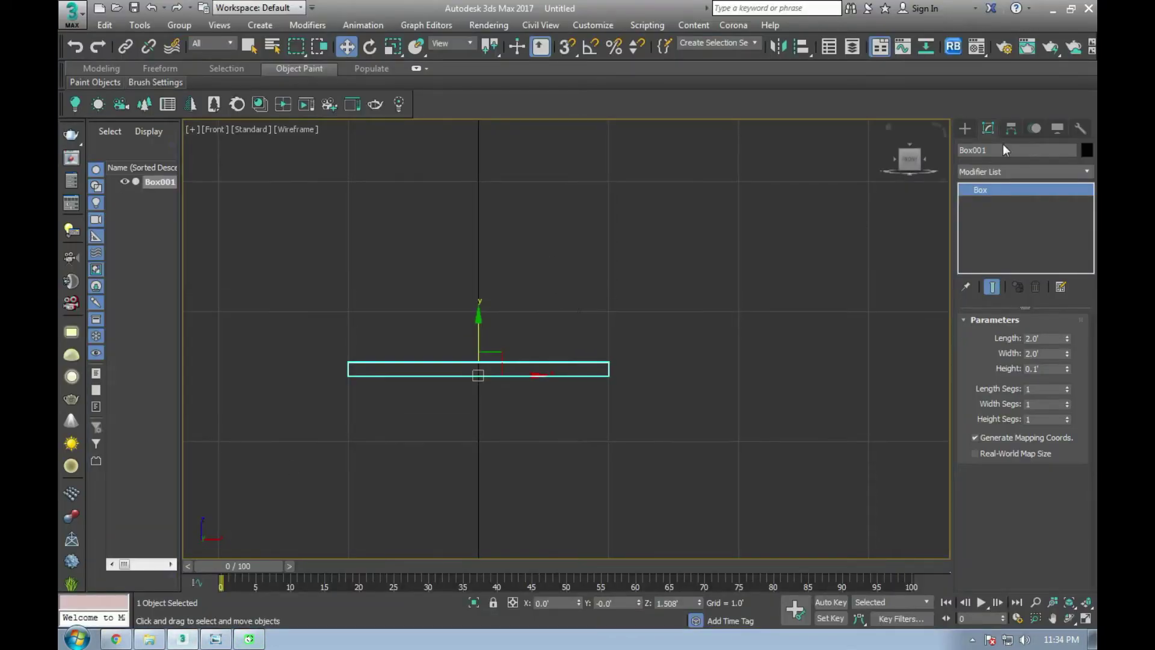
pyautogui.click(964, 129)
pyautogui.click(983, 150)
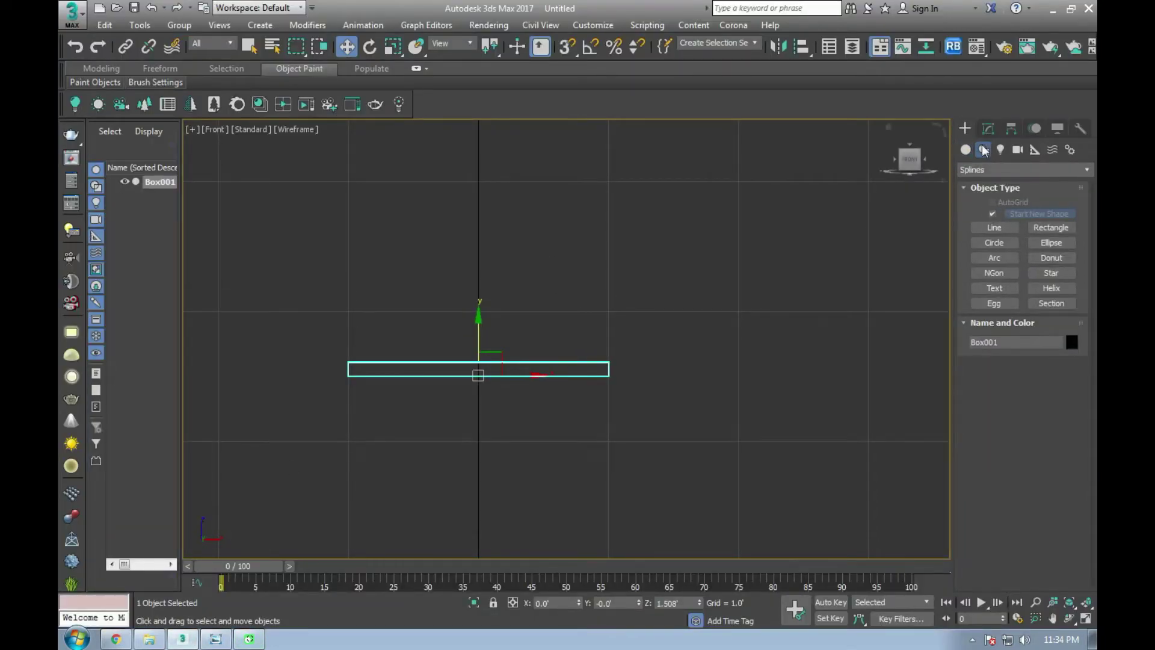
# Step: Draw a three-point bent back-post line in the Front view, running down past the seat edge
pyautogui.click(985, 229)
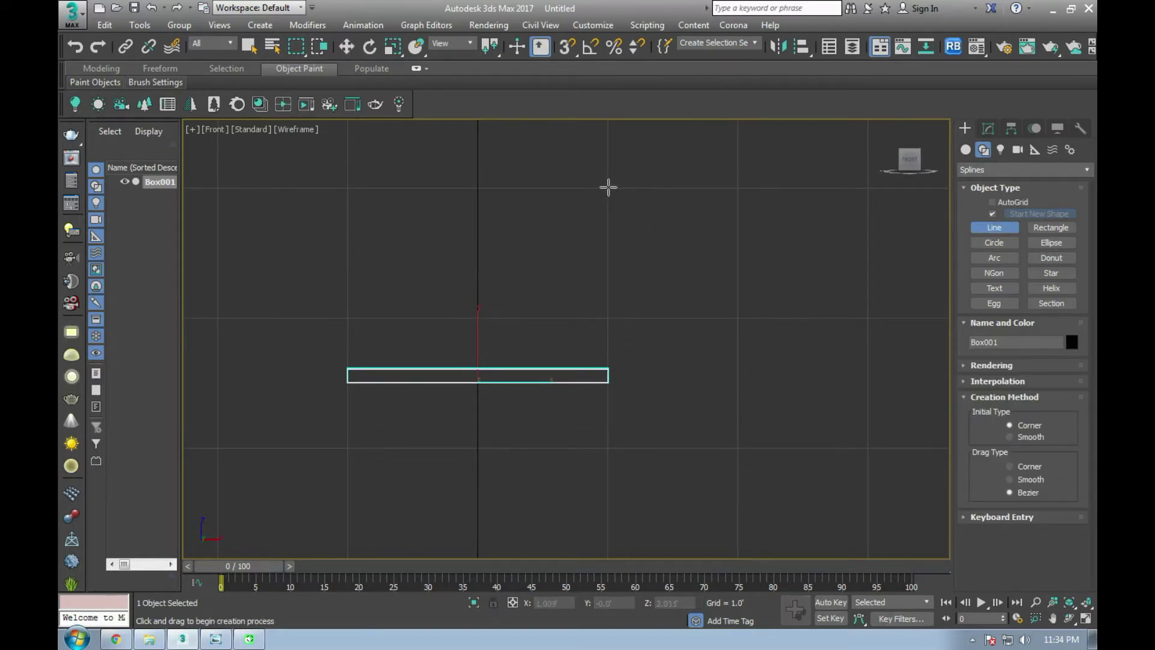
pyautogui.click(637, 189)
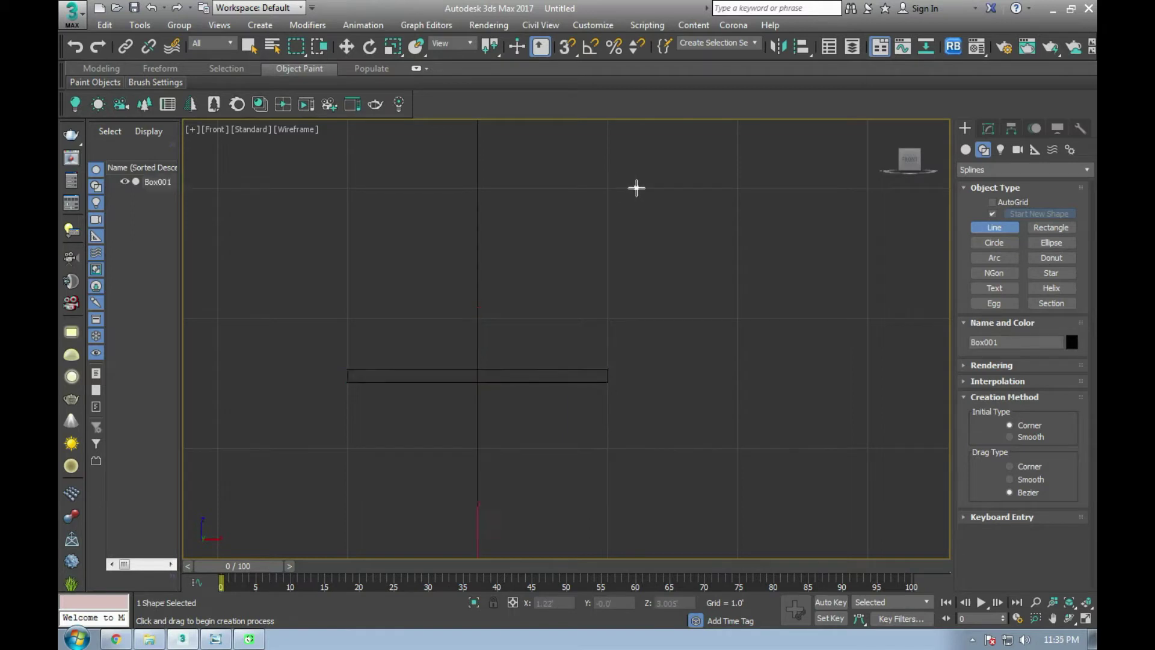
pyautogui.click(600, 358)
pyautogui.scroll(-3, 594, 235)
pyautogui.scroll(3, 593, 345)
pyautogui.scroll(2, 594, 361)
pyautogui.scroll(3, 597, 383)
pyautogui.click(598, 389)
pyautogui.rightClick(631, 345)
# Step: Frame the post's bend and expand Line001's Rendering rollout in the Modify panel
pyautogui.press('w')
pyautogui.moveTo(600, 379)
pyautogui.mouseDown(button='middle')
pyautogui.moveTo(609, 304)
pyautogui.moveTo(619, 367)
pyautogui.mouseUp(button='middle')
pyautogui.scroll(3, 624, 201)
pyautogui.scroll(2, 629, 283)
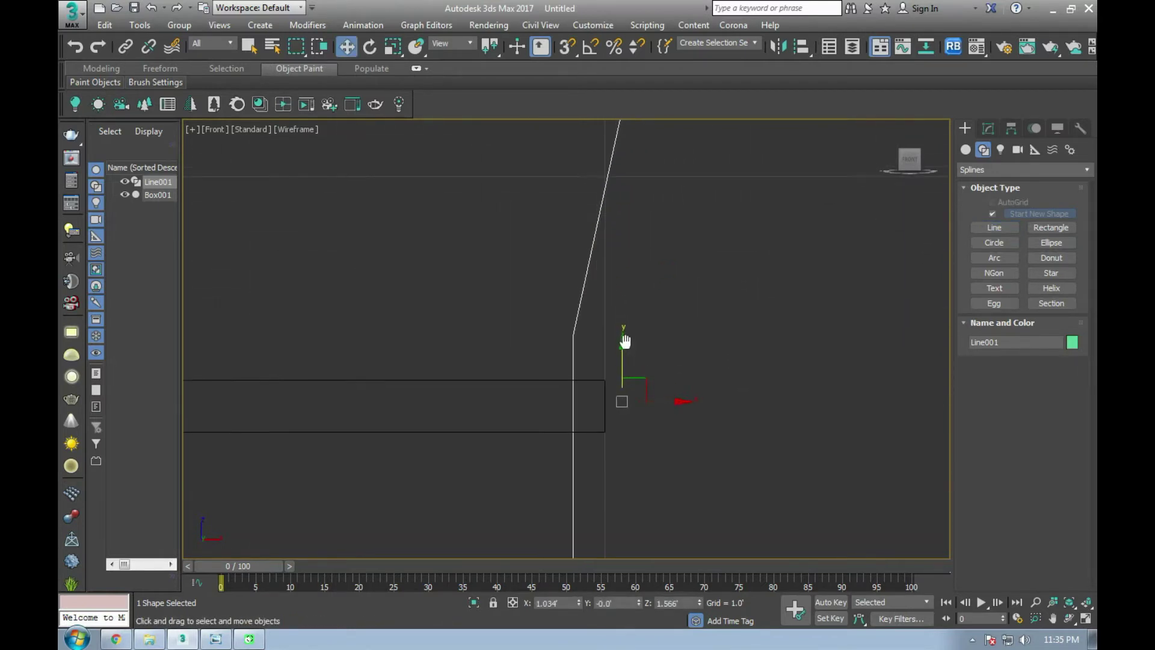
pyautogui.moveTo(636, 335)
pyautogui.mouseDown(button='middle')
pyautogui.moveTo(650, 306)
pyautogui.moveTo(646, 322)
pyautogui.mouseUp(button='middle')
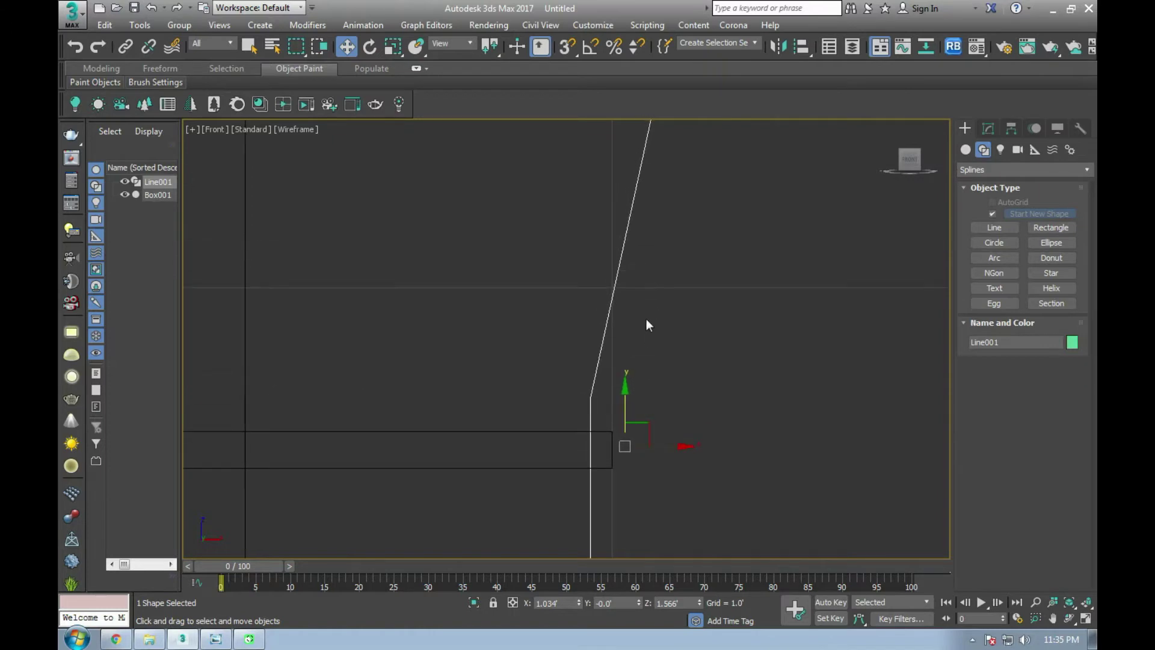
pyautogui.click(988, 128)
pyautogui.click(980, 320)
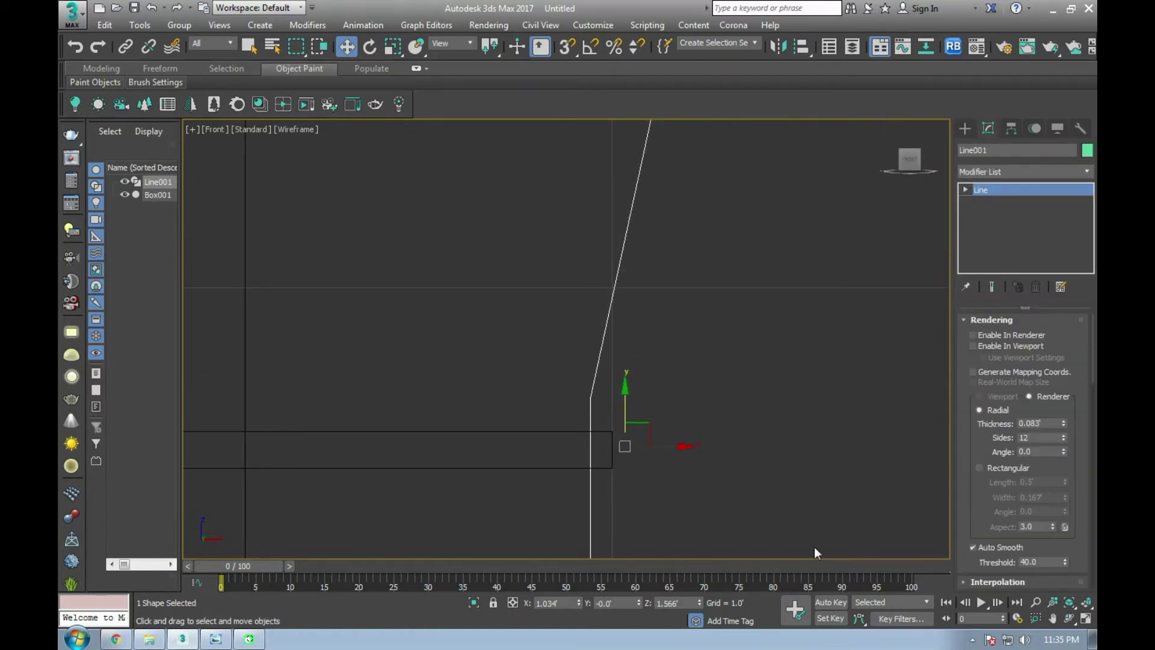
# Step: Enable the line in renderer and viewport with a rectangular cross-section
pyautogui.click(983, 336)
pyautogui.click(983, 346)
pyautogui.scroll(-1, 659, 354)
pyautogui.scroll(-1, 659, 366)
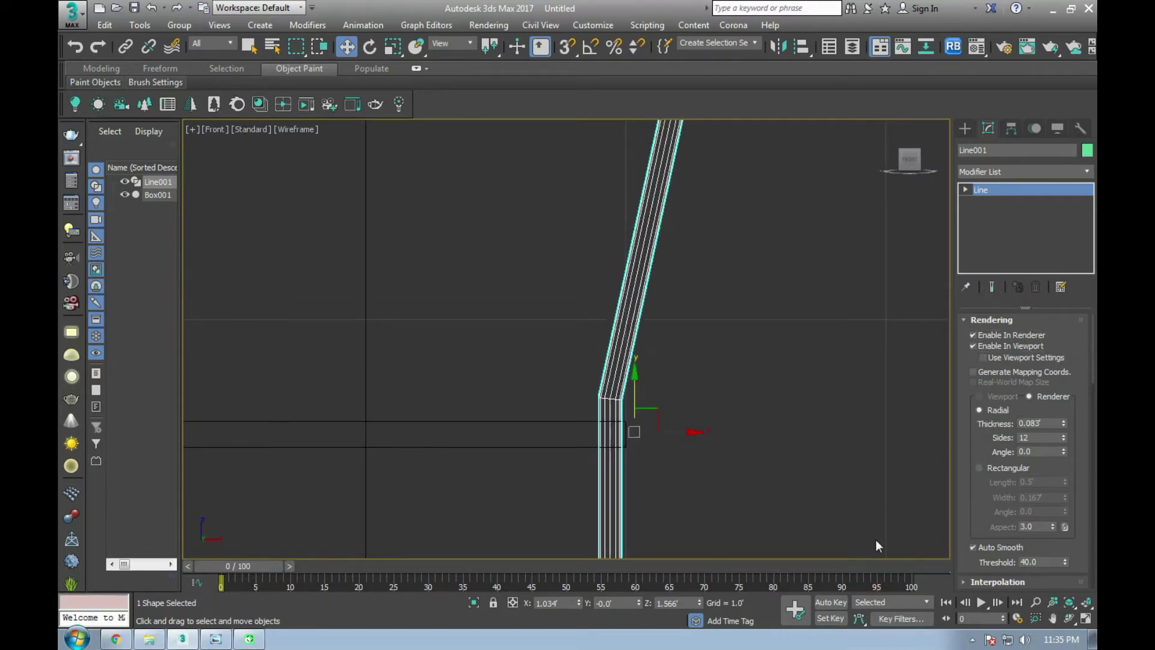
pyautogui.click(979, 467)
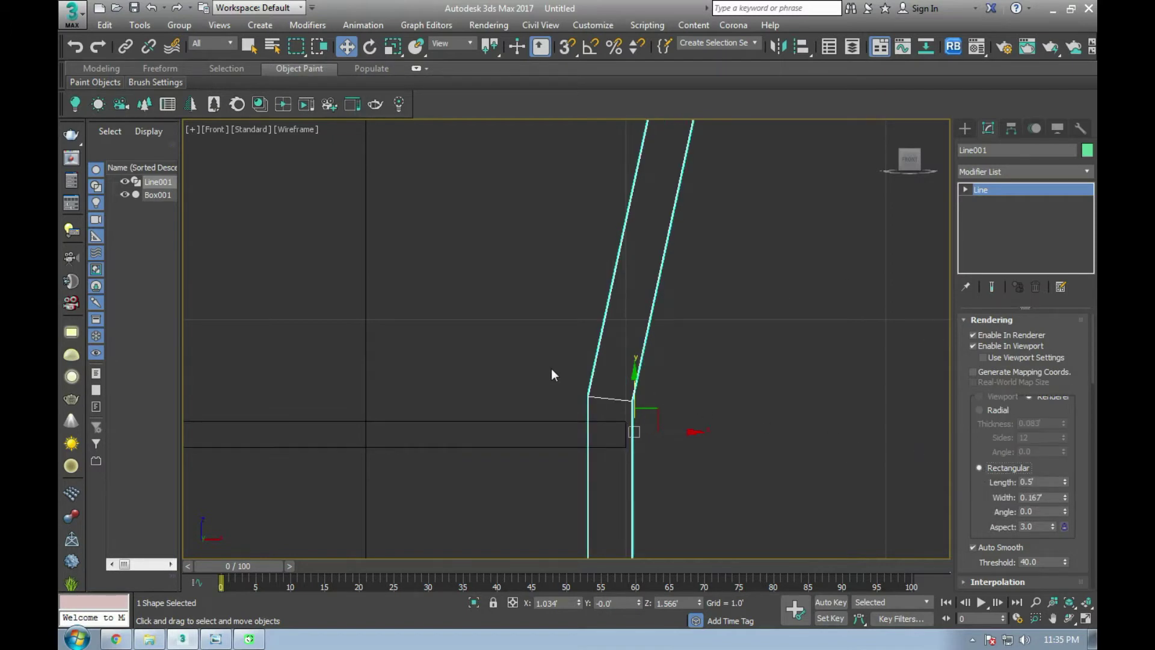
pyautogui.moveTo(550, 376); pyautogui.dragTo(554, 348, button='middle')
pyautogui.press('t')
pyautogui.scroll(3, 752, 356)
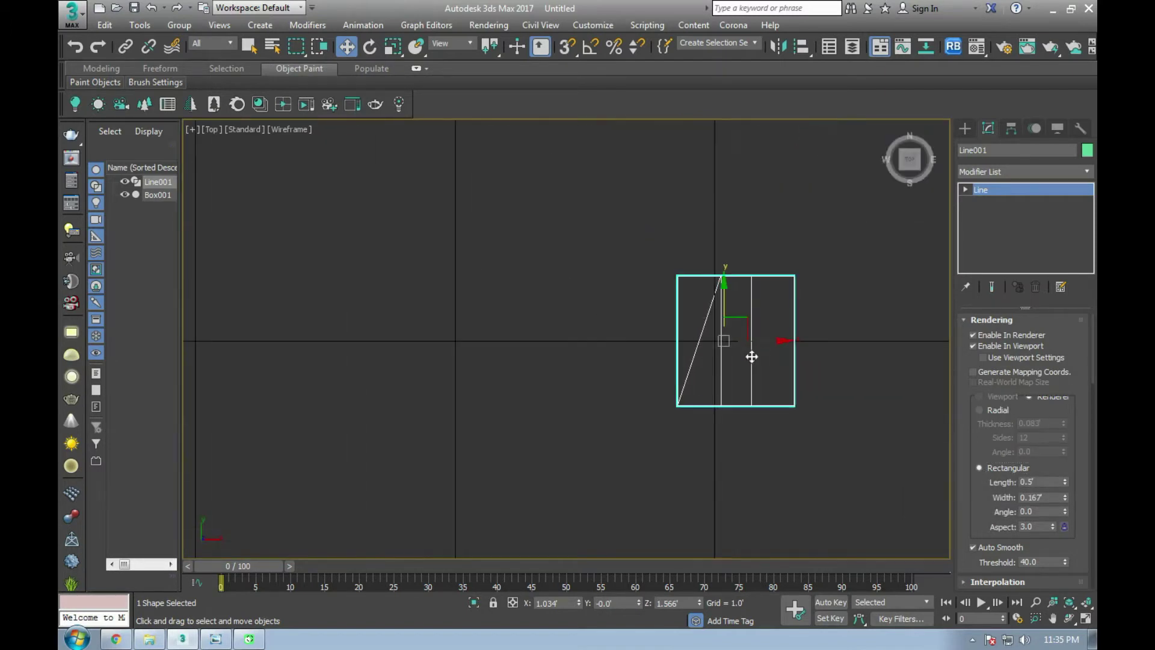
pyautogui.moveTo(706, 357); pyautogui.dragTo(680, 336, button='middle')
# Step: Set the post's rectangular Length and Width both to 0.2'
pyautogui.doubleClick(1038, 481)
pyautogui.write('.2')
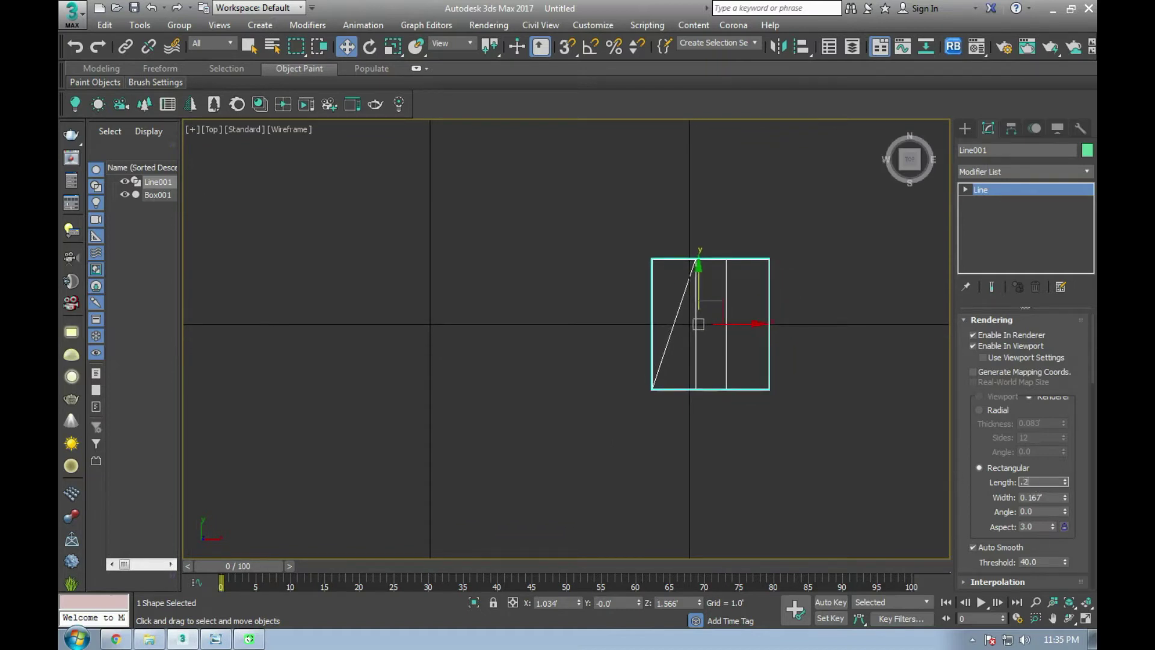
pyautogui.press('Return')
pyautogui.press('Tab')
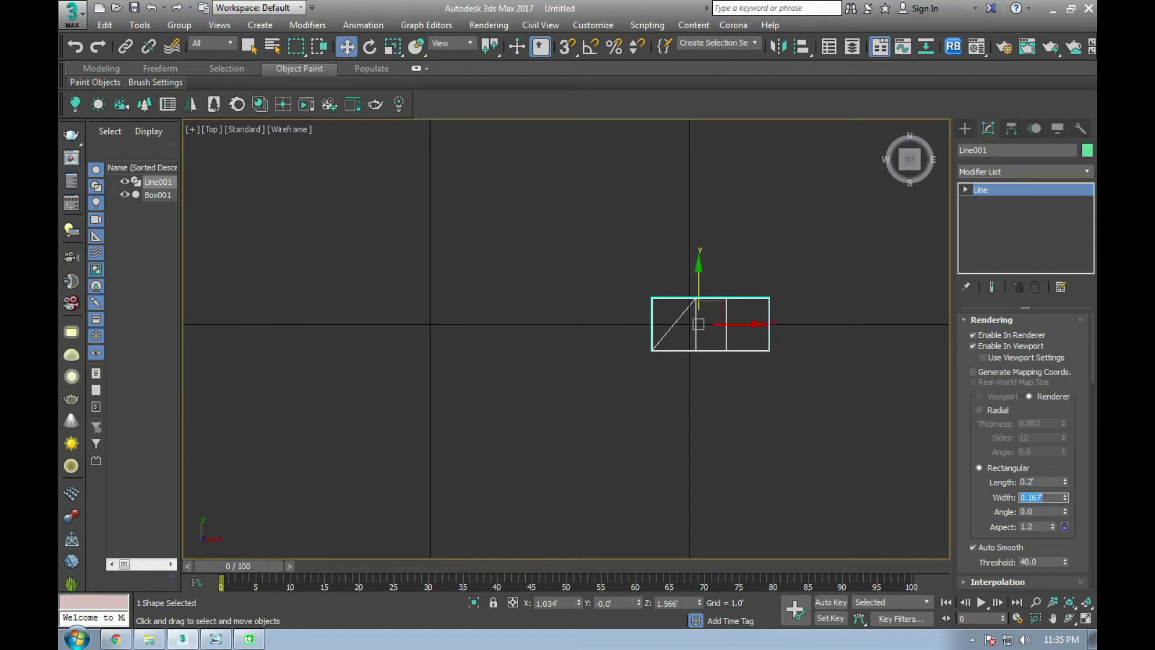
pyautogui.write('0.2')
pyautogui.press('Return')
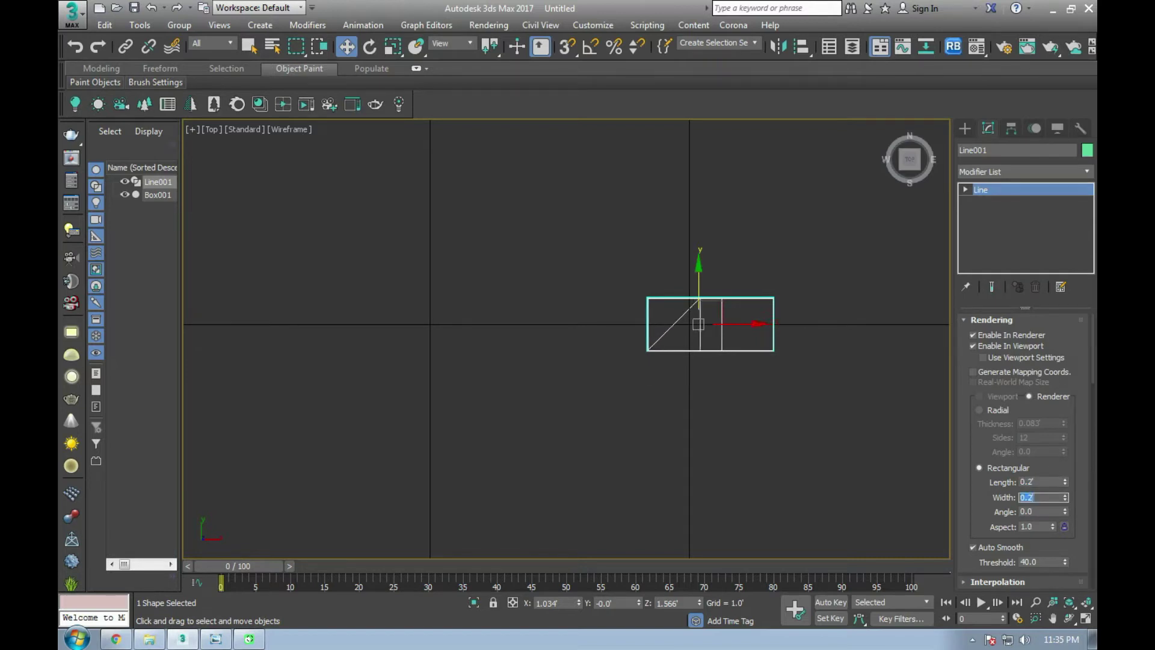
pyautogui.write('0')
pyautogui.press('Return')
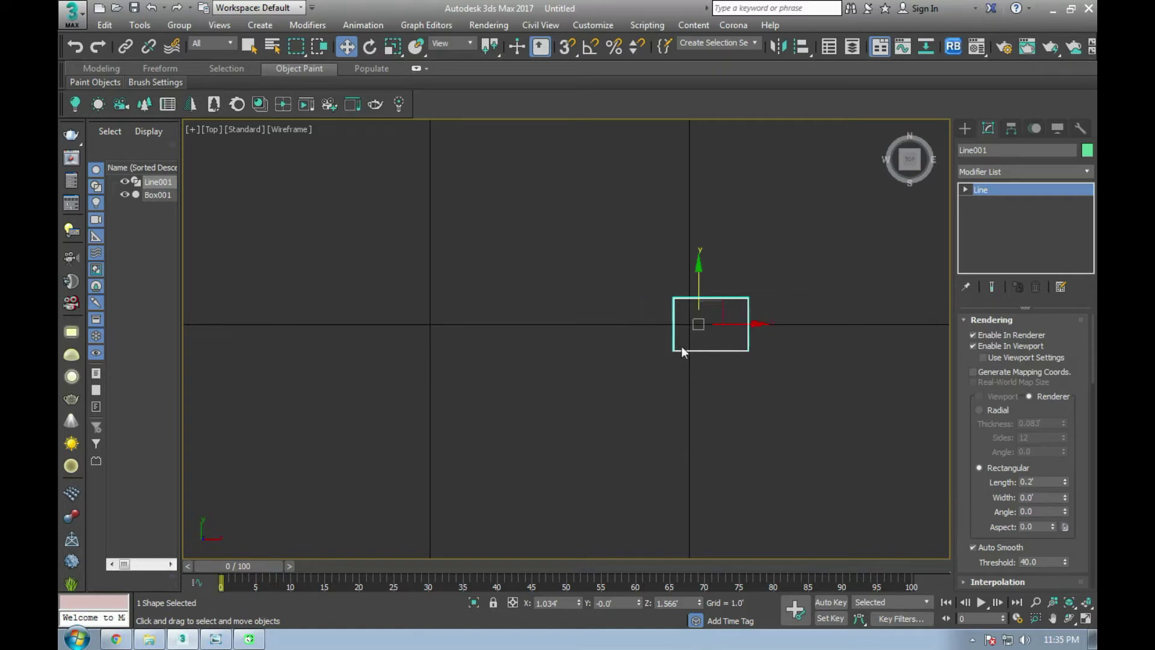
pyautogui.moveTo(1052, 498); pyautogui.dragTo(980, 492)
pyautogui.write('0.2')
pyautogui.press('Return')
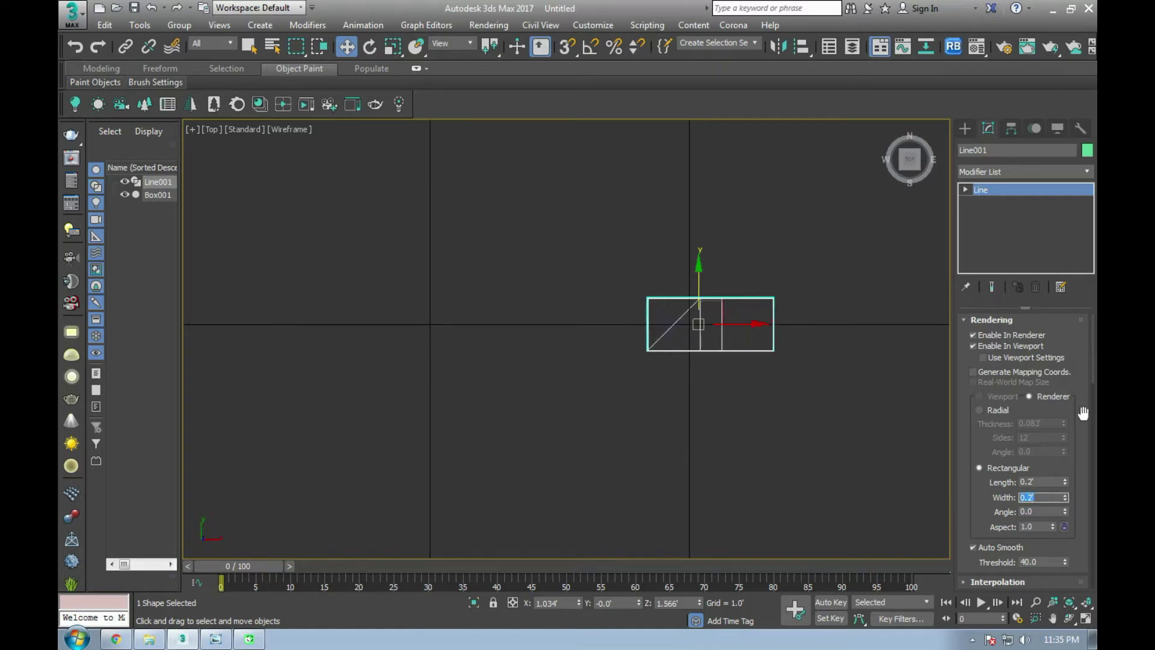
# Step: Orbit the Perspective view to see the square post beside the seat, then compare with the chair photo
pyautogui.hotkey('alt', 'w')
pyautogui.hotkey('alt', 'w')
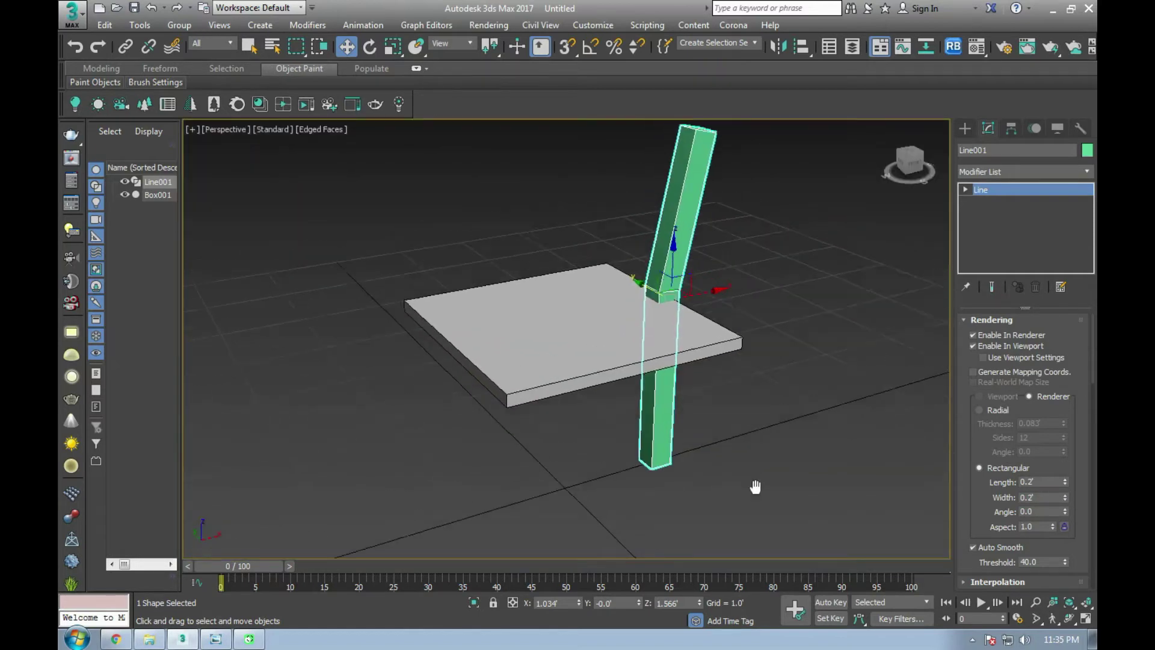
pyautogui.keyDown('alt'); pyautogui.moveTo(691, 291); pyautogui.dragTo(620, 369, button='middle'); pyautogui.keyUp('alt')
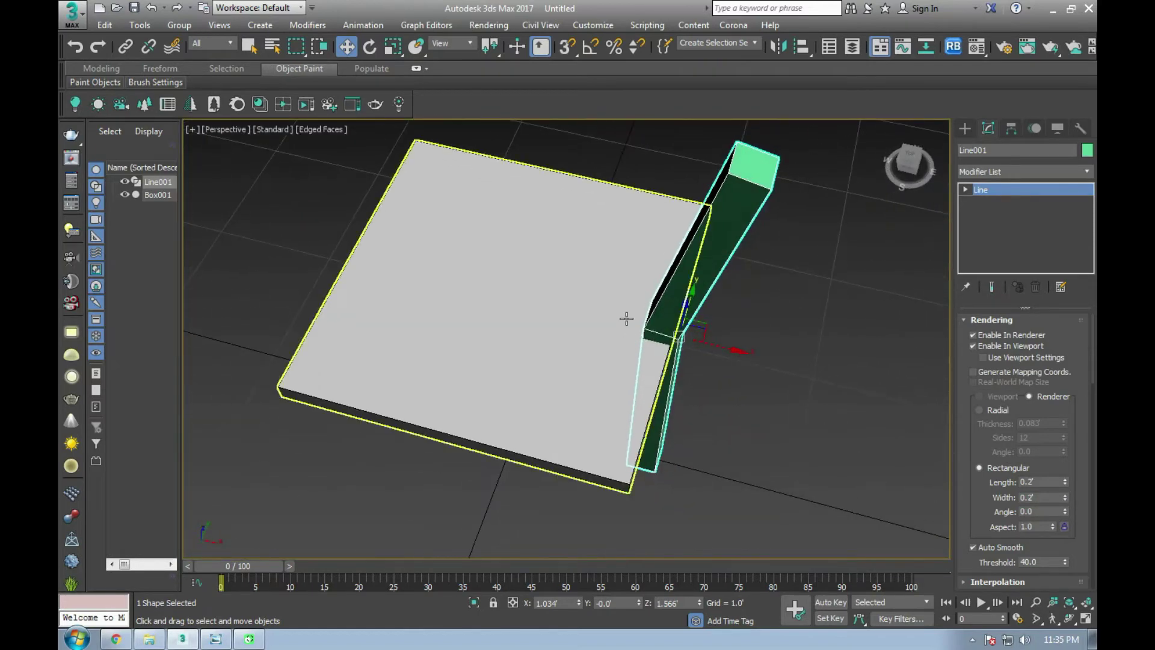
pyautogui.click(215, 639)
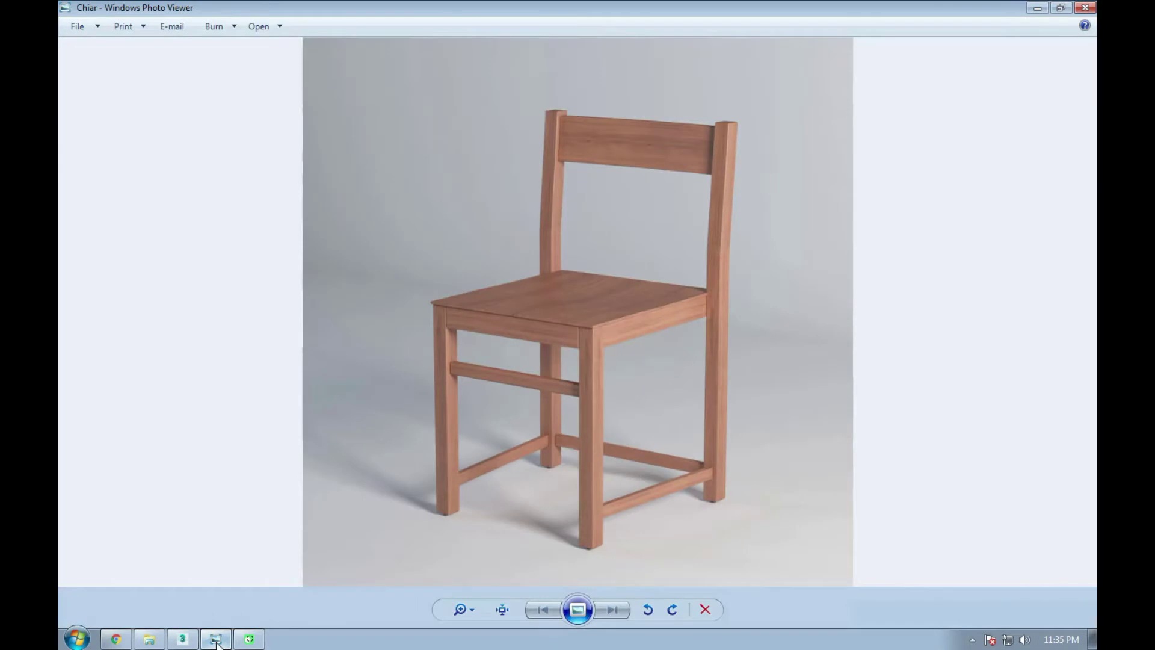
# Step: Move the back post Line001 left toward the seat in the Top view
pyautogui.click(215, 639)
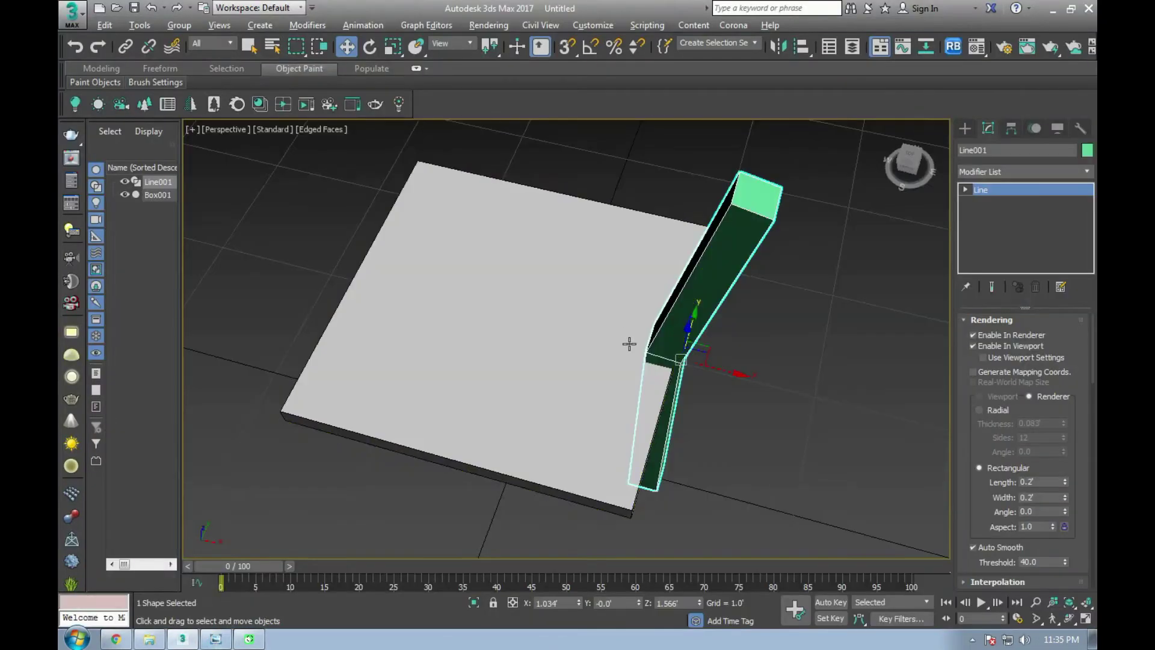
pyautogui.hotkey('alt', 'w')
pyautogui.hotkey('alt', 'w')
pyautogui.moveTo(529, 283)
pyautogui.mouseDown(button='middle')
pyautogui.moveTo(586, 400)
pyautogui.moveTo(605, 251)
pyautogui.mouseUp(button='middle')
pyautogui.scroll(2, 611, 387)
pyautogui.hotkey('alt', 'w')
pyautogui.hotkey('alt', 'w')
pyautogui.scroll(-2, 732, 231)
pyautogui.scroll(3, 710, 240)
pyautogui.scroll(2, 673, 284)
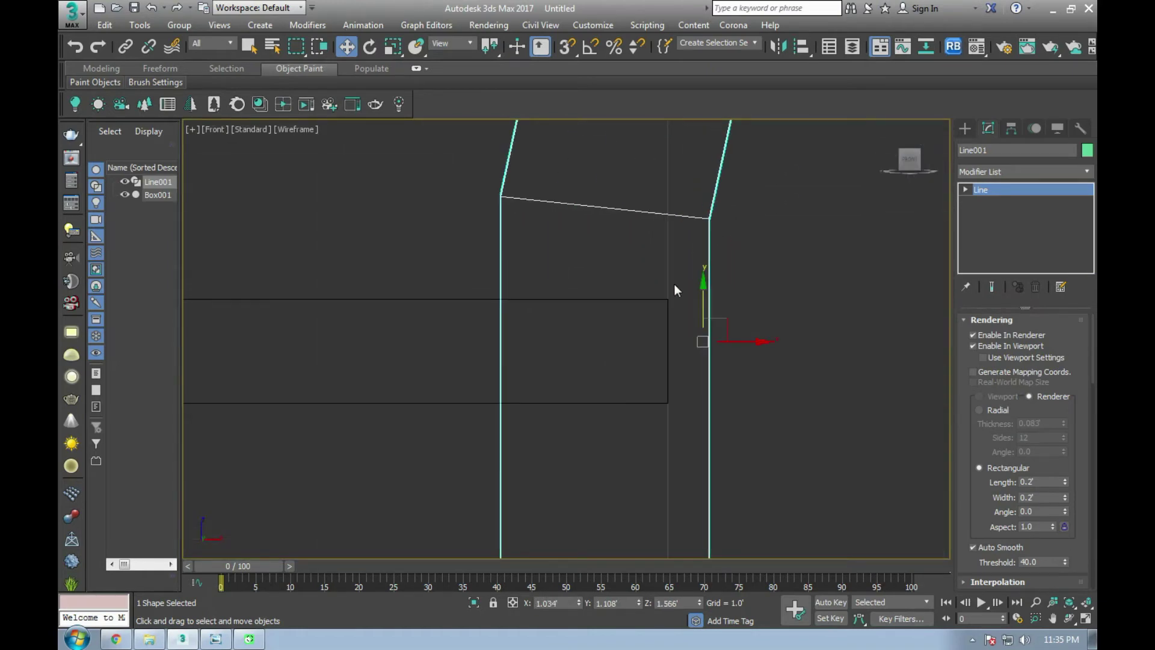
pyautogui.moveTo(740, 345); pyautogui.dragTo(699, 341)
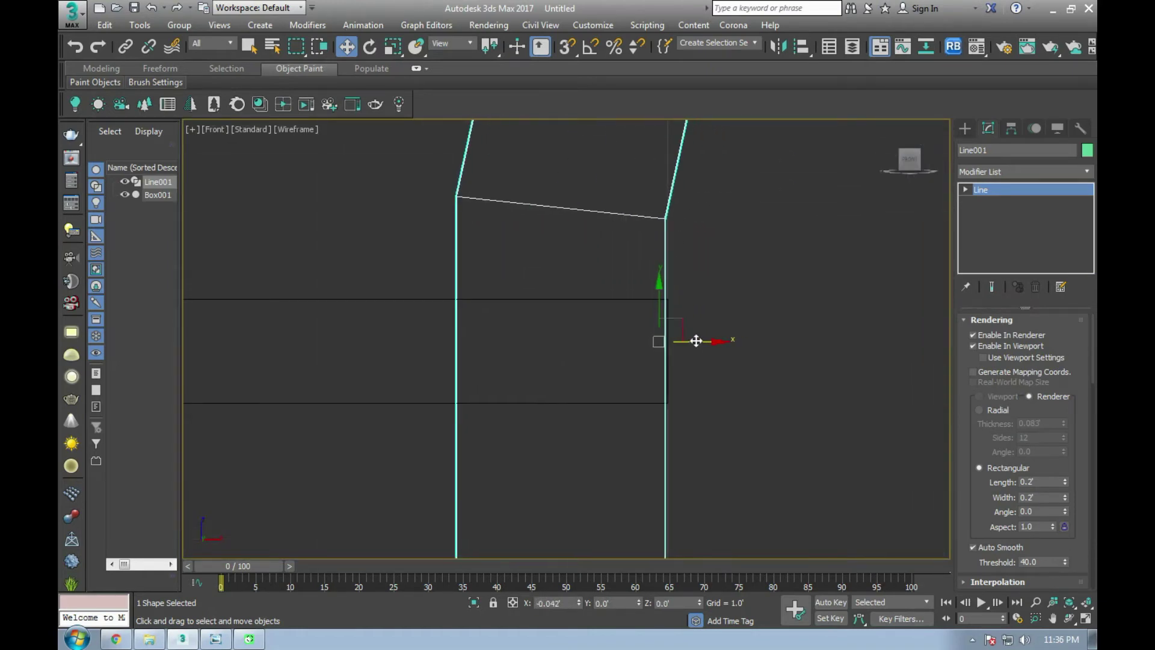
# Step: Set the post's rectangular rendering section to 0.1 length by 0.1 width
pyautogui.hotkey('alt', 'w')
pyautogui.hotkey('alt', 'w')
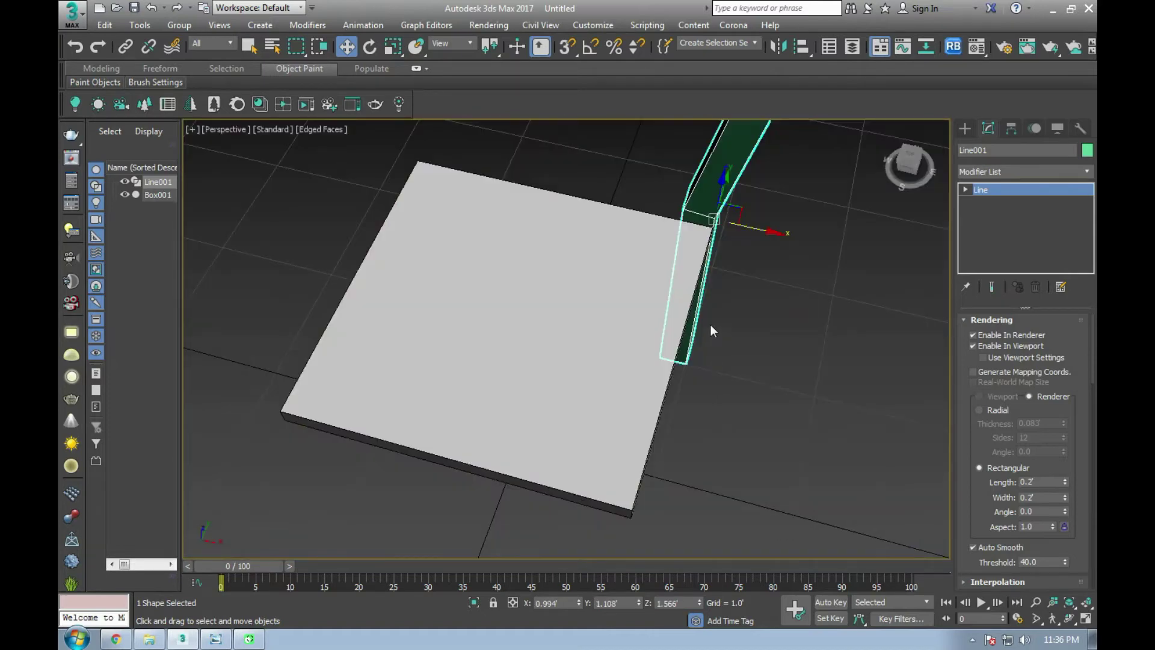
pyautogui.keyDown('alt'); pyautogui.moveTo(709, 325); pyautogui.dragTo(782, 310, button='middle'); pyautogui.keyUp('alt')
pyautogui.scroll(-2, 781, 311)
pyautogui.scroll(4, 690, 226)
pyautogui.scroll(-1, 652, 313)
pyautogui.scroll(-3, 628, 348)
pyautogui.scroll(3, 662, 280)
pyautogui.scroll(2, 676, 233)
pyautogui.scroll(-1, 678, 233)
pyautogui.scroll(-1, 666, 268)
pyautogui.moveTo(1036, 481); pyautogui.dragTo(1014, 482)
pyautogui.write('0.1')
pyautogui.press('Return')
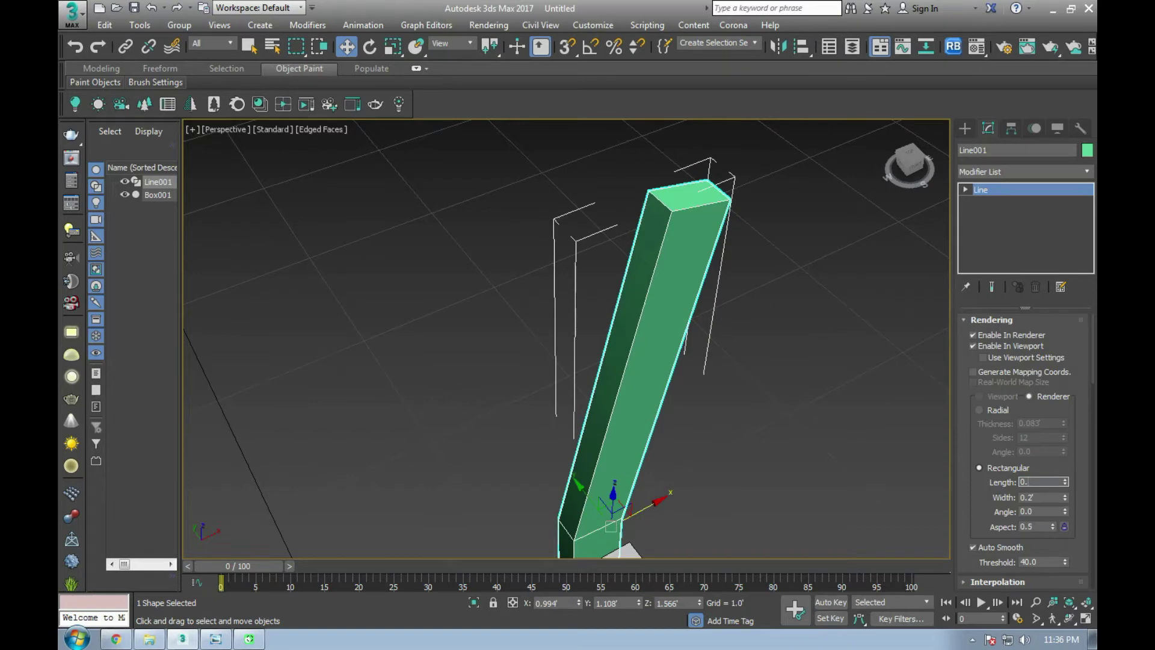
pyautogui.press('Tab')
pyautogui.write('1')
pyautogui.press('Return')
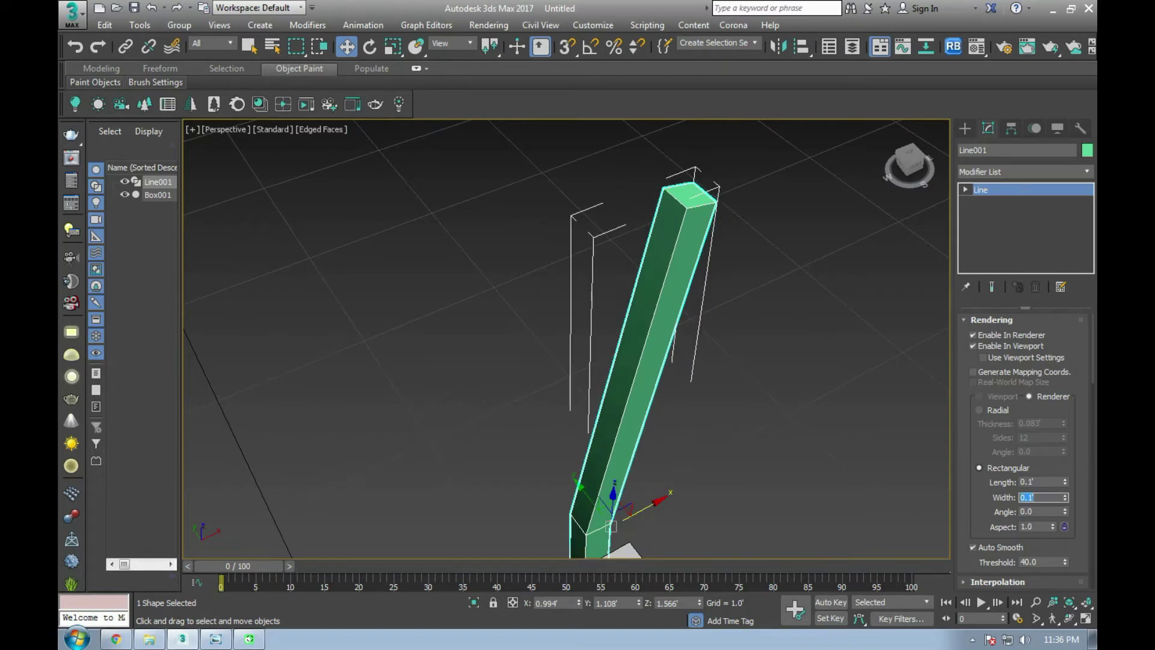
# Step: Align the post with the seat corner, shifting along Y in Top and X in Front
pyautogui.scroll(-5, 569, 409)
pyautogui.scroll(3, 592, 328)
pyautogui.hotkey('alt', 'w')
pyautogui.hotkey('alt', 'w')
pyautogui.scroll(5, 646, 287)
pyautogui.moveTo(679, 262); pyautogui.dragTo(681, 321)
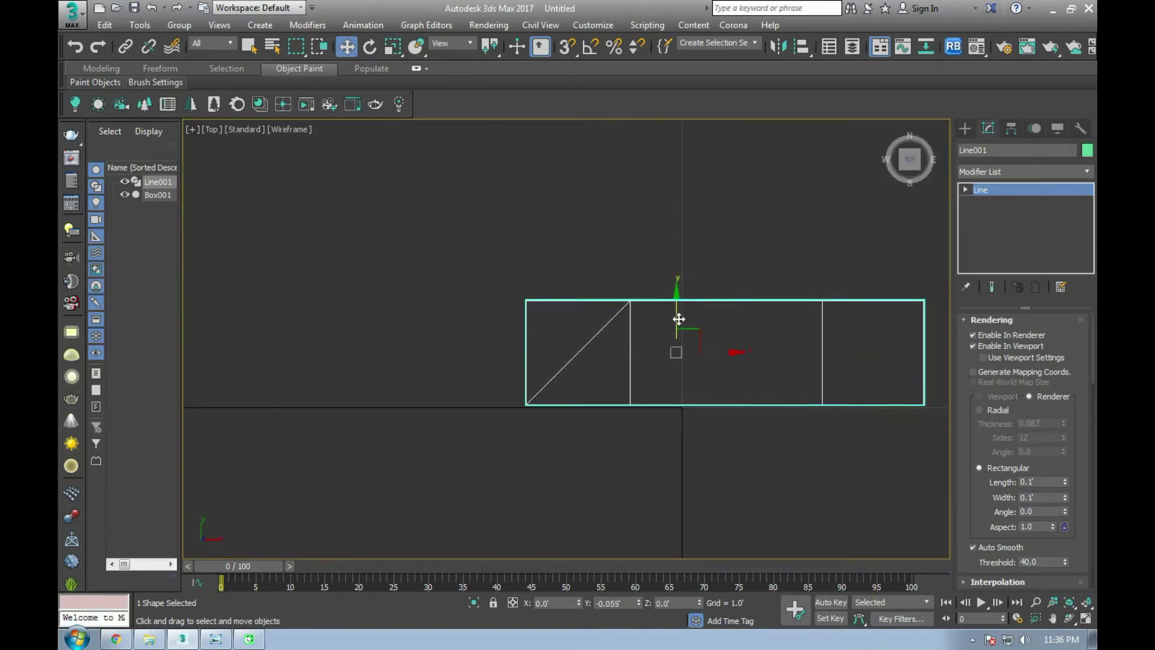
pyautogui.press('f')
pyautogui.moveTo(684, 338); pyautogui.dragTo(767, 345)
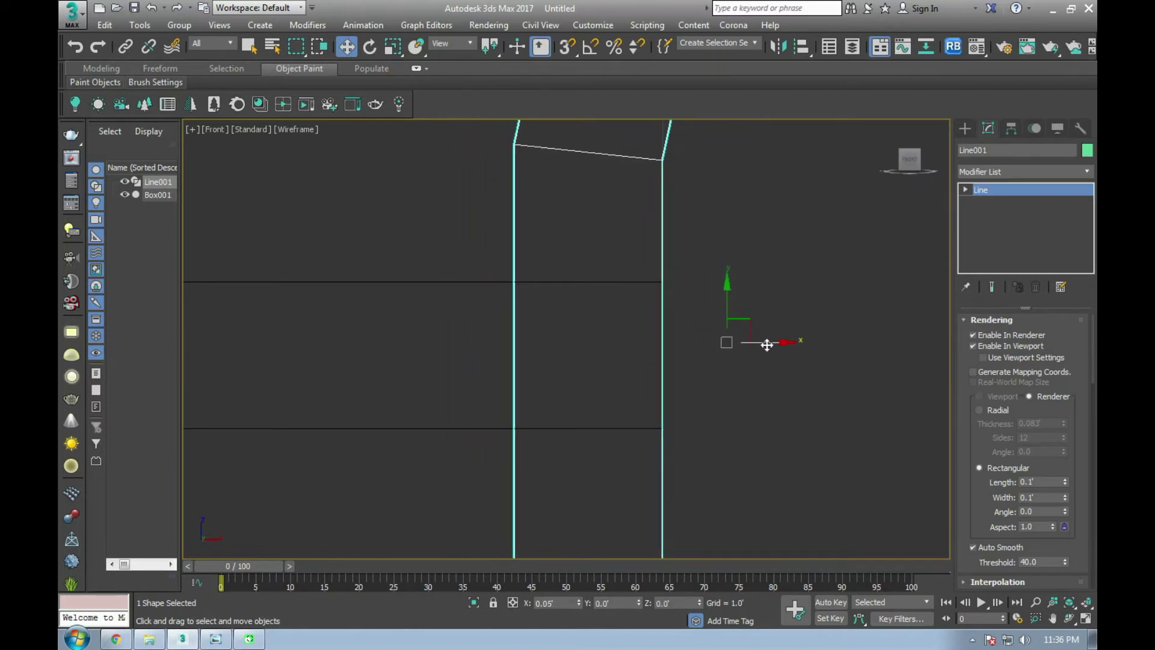
pyautogui.hotkey('alt', 'w')
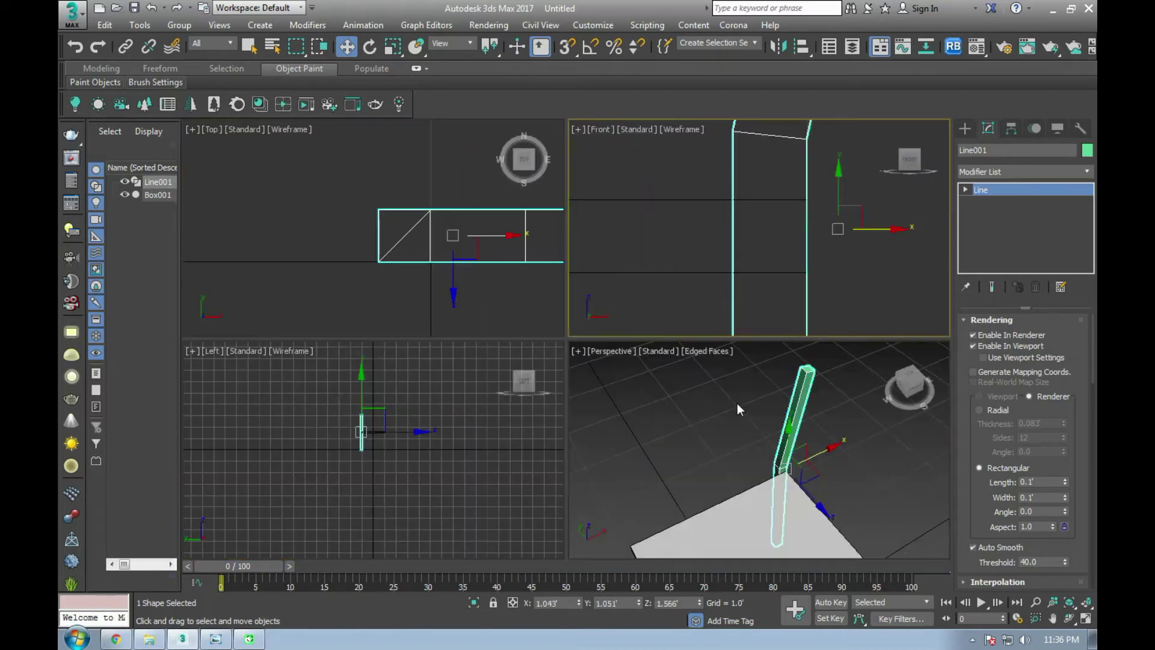
# Step: Set Line001's object colour to black in the maximized Perspective view
pyautogui.rightClick(738, 403)
pyautogui.hotkey('alt', 'w')
pyautogui.click(1088, 151)
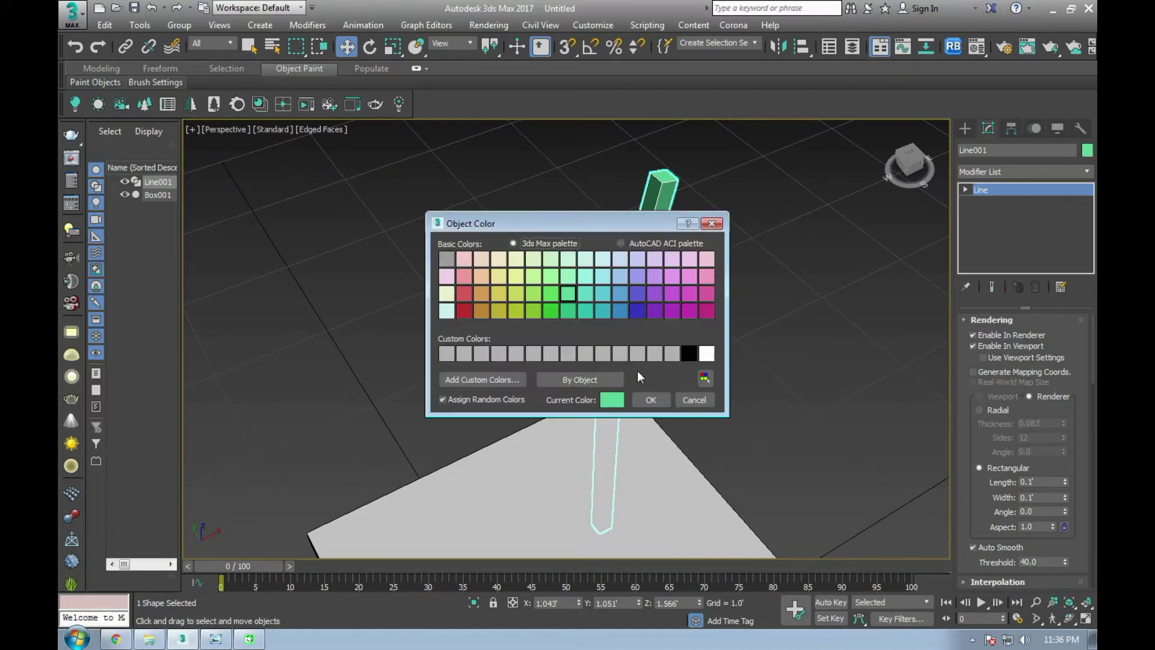
pyautogui.click(689, 354)
pyautogui.click(661, 398)
# Step: Assign a material to the post in the Material Editor so it shows grey, then reselect it
pyautogui.press('m')
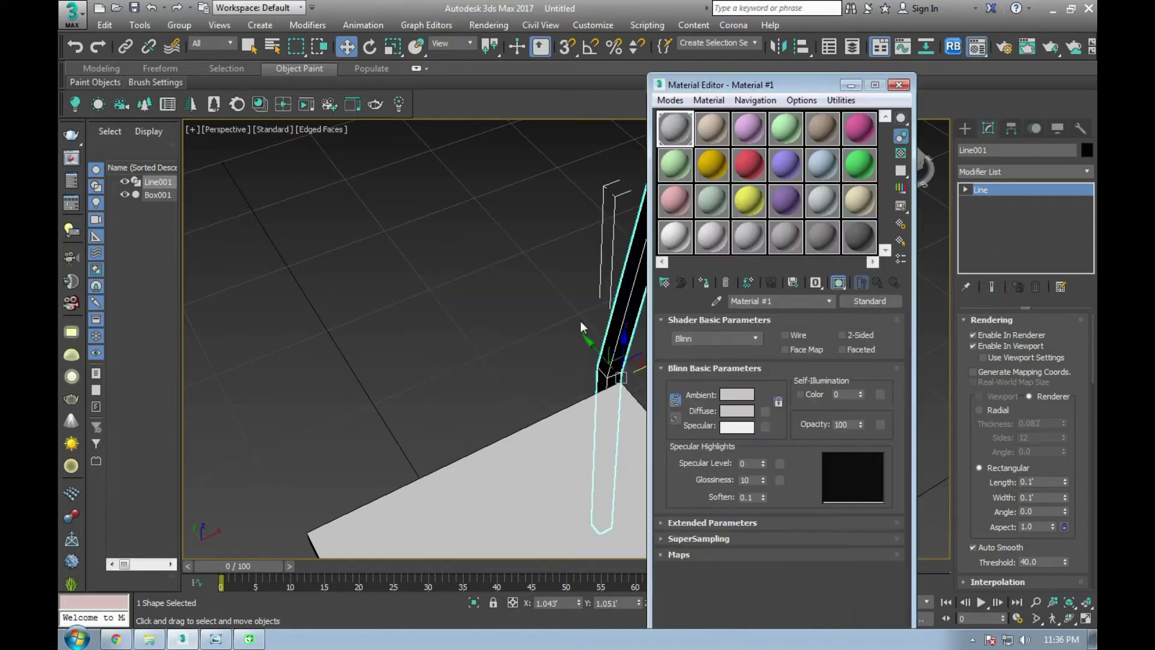
pyautogui.click(707, 282)
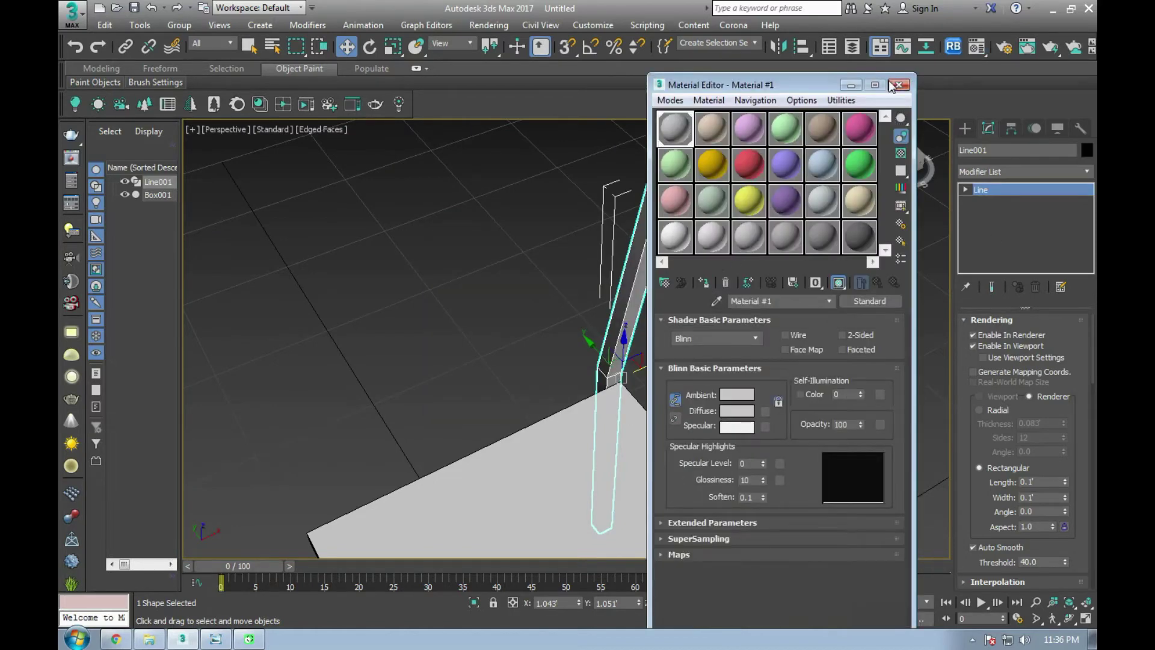
pyautogui.click(899, 85)
pyautogui.click(806, 355)
pyautogui.click(640, 312)
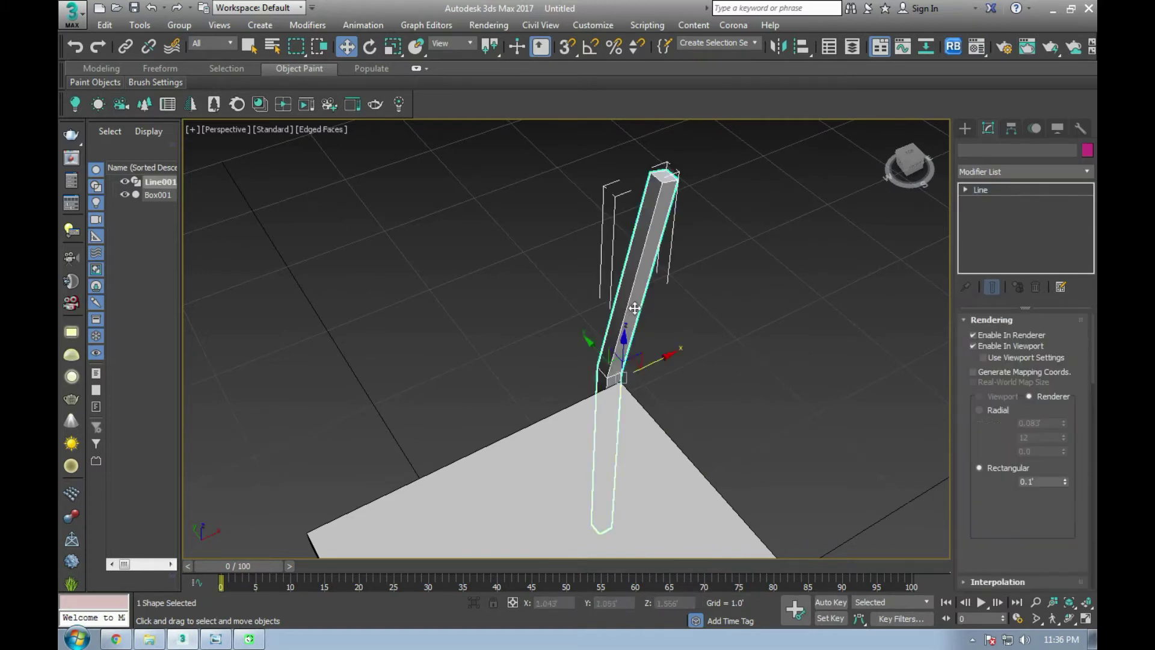
# Step: Frame the post in the Front view and compare it with the reference chair photo
pyautogui.hotkey('alt', 'w')
pyautogui.hotkey('alt', 'w')
pyautogui.moveTo(676, 352); pyautogui.dragTo(691, 472, button='middle')
pyautogui.scroll(-5, 651, 328)
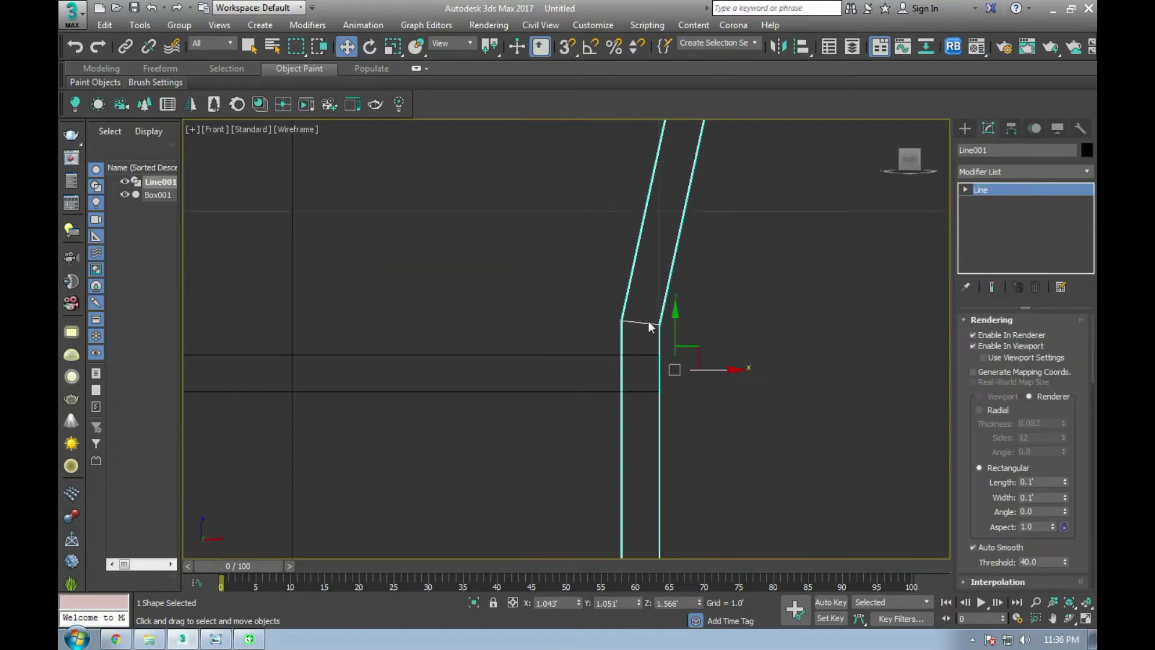
pyautogui.click(215, 638)
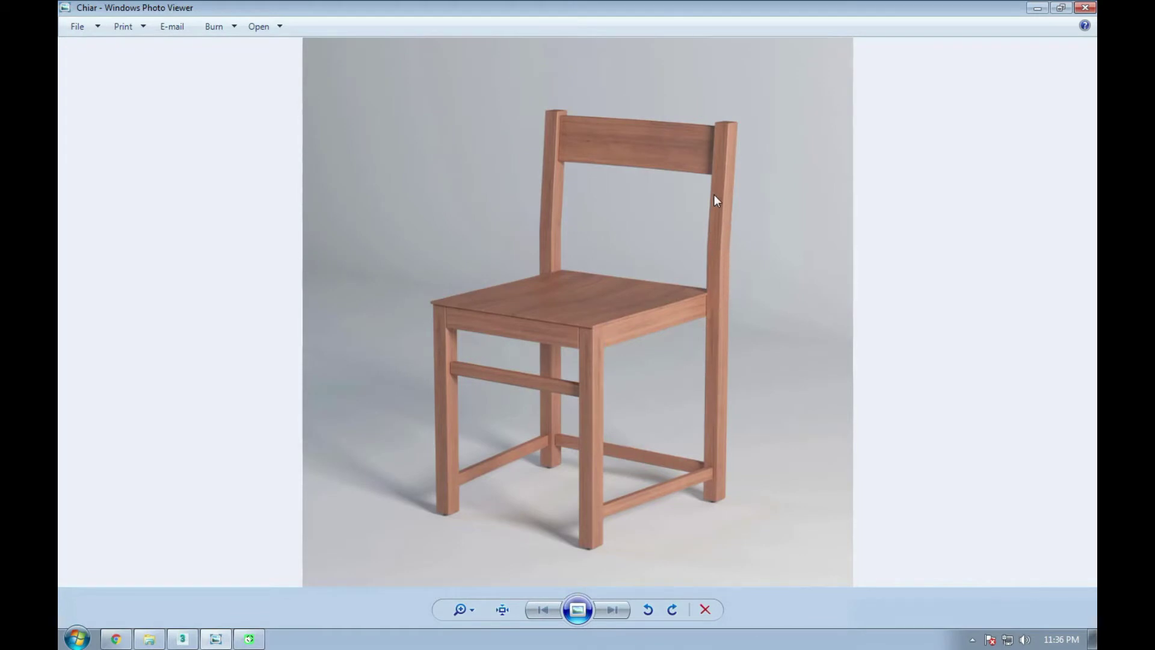
pyautogui.click(184, 639)
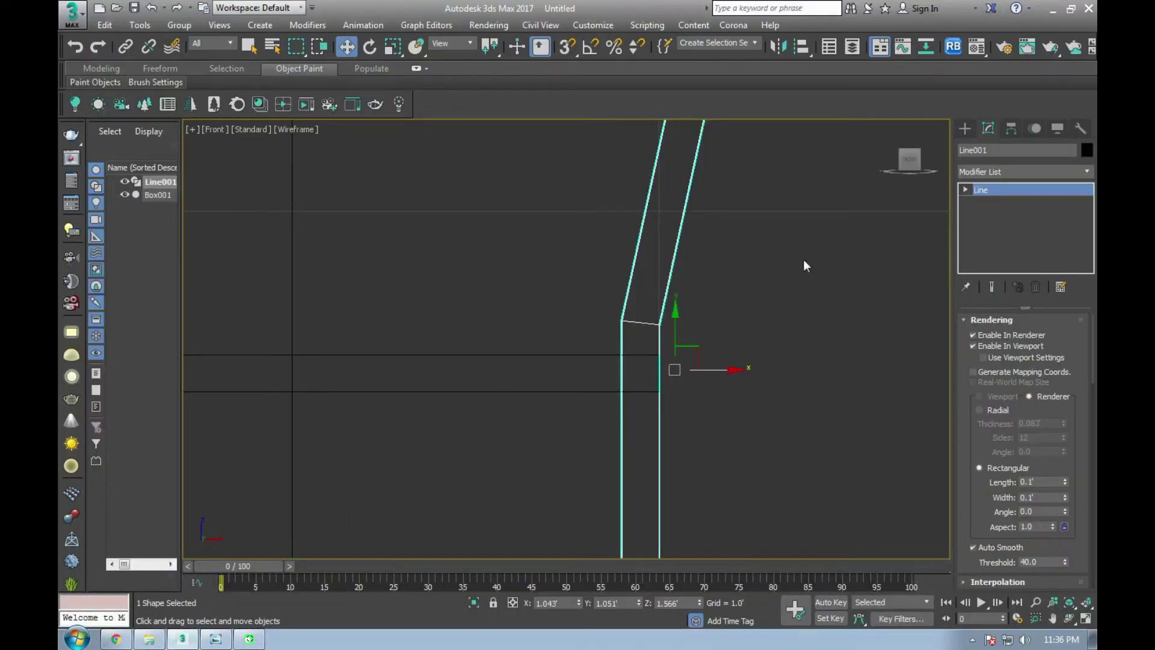
pyautogui.click(965, 190)
# Step: Fillet the post's bend vertex into a rounded curve
pyautogui.click(993, 202)
pyautogui.click(637, 322)
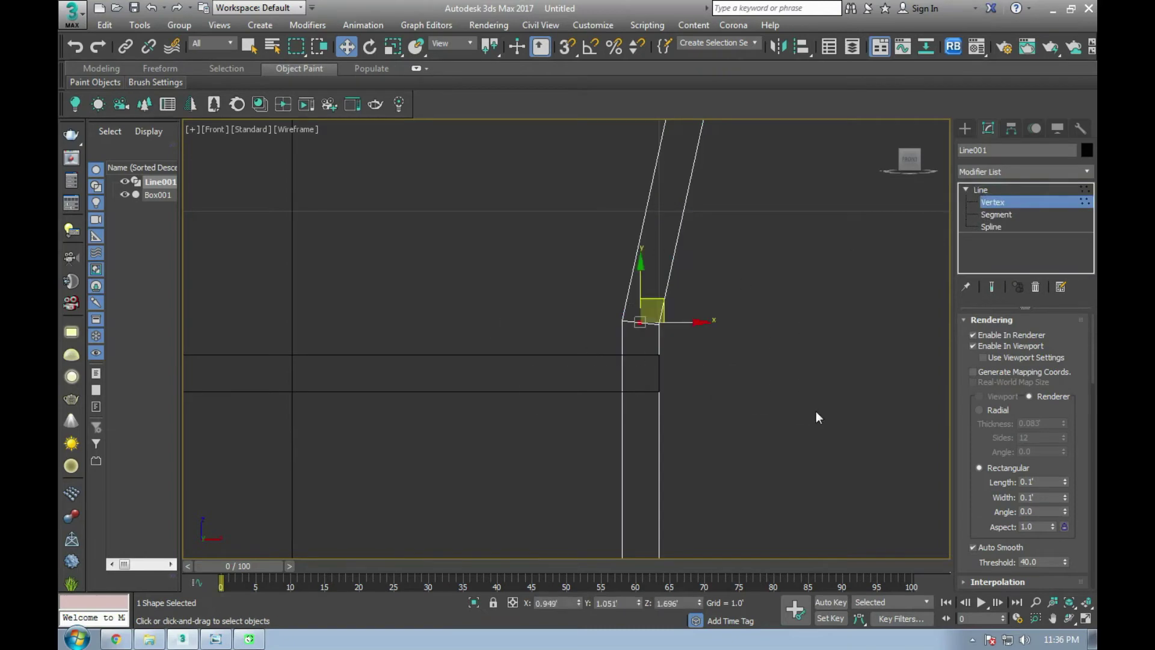
pyautogui.scroll(-3, 1002, 465)
pyautogui.scroll(-3, 1002, 466)
pyautogui.scroll(-3, 1002, 465)
pyautogui.scroll(-3, 1002, 466)
pyautogui.scroll(-3, 997, 456)
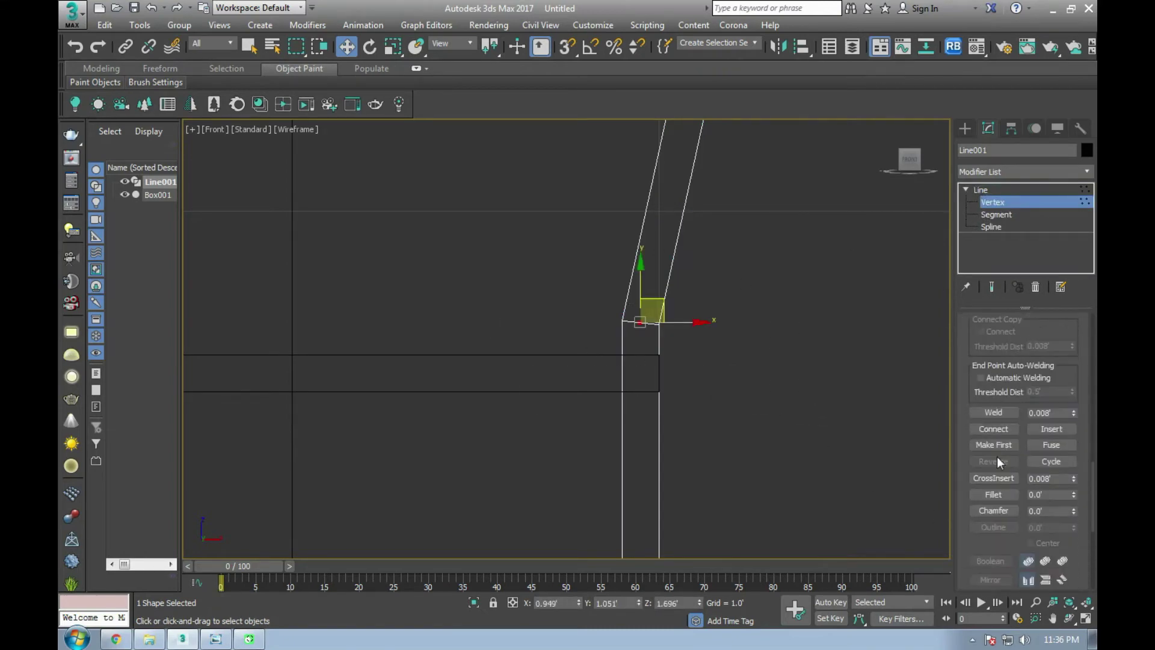
pyautogui.click(994, 493)
pyautogui.moveTo(641, 320); pyautogui.dragTo(652, 263)
pyautogui.rightClick(652, 264)
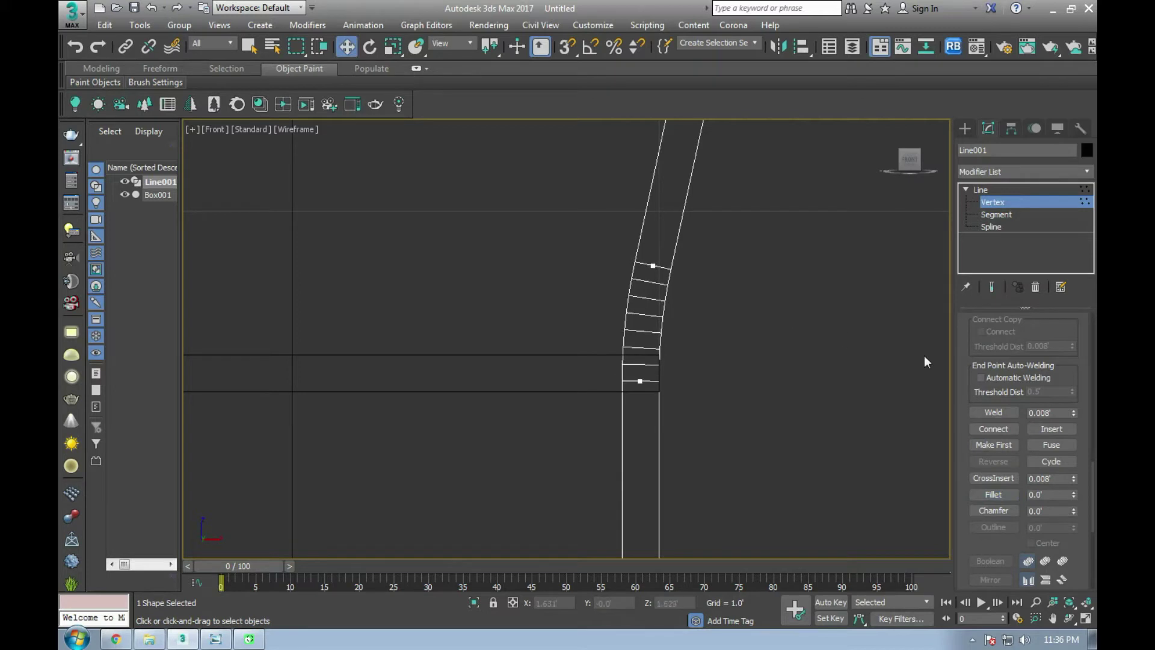
# Step: Raise the line's interpolation steps to 10 for a smoother curve
pyautogui.scroll(5, 1004, 338)
pyautogui.scroll(5, 970, 335)
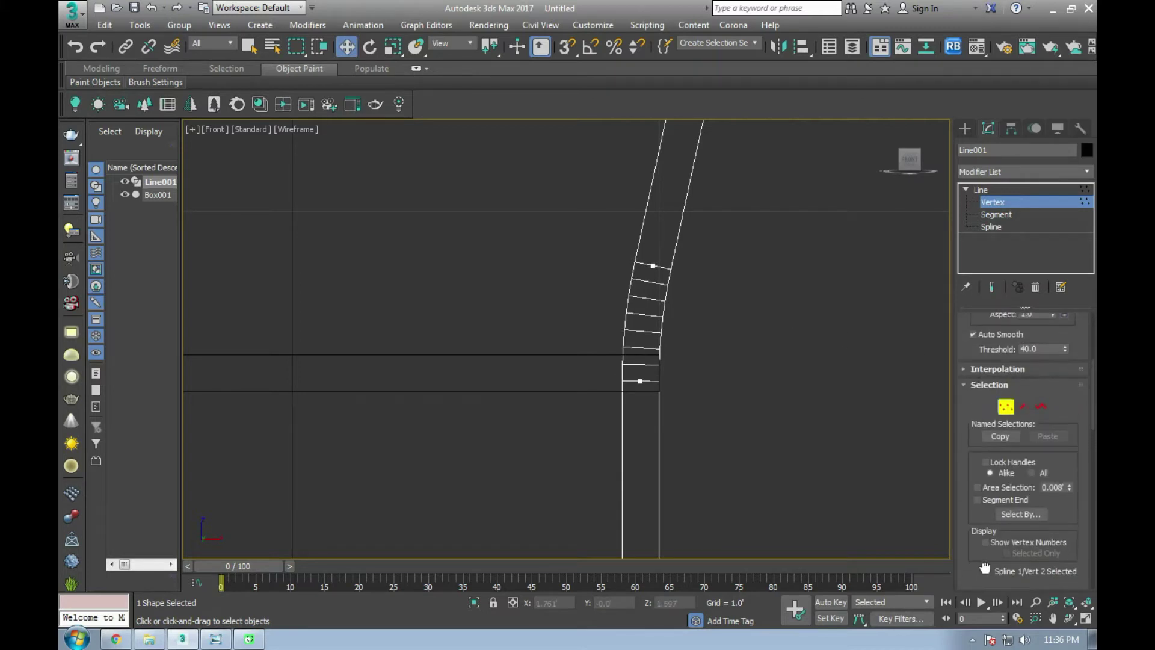
pyautogui.click(997, 370)
pyautogui.click(1023, 385)
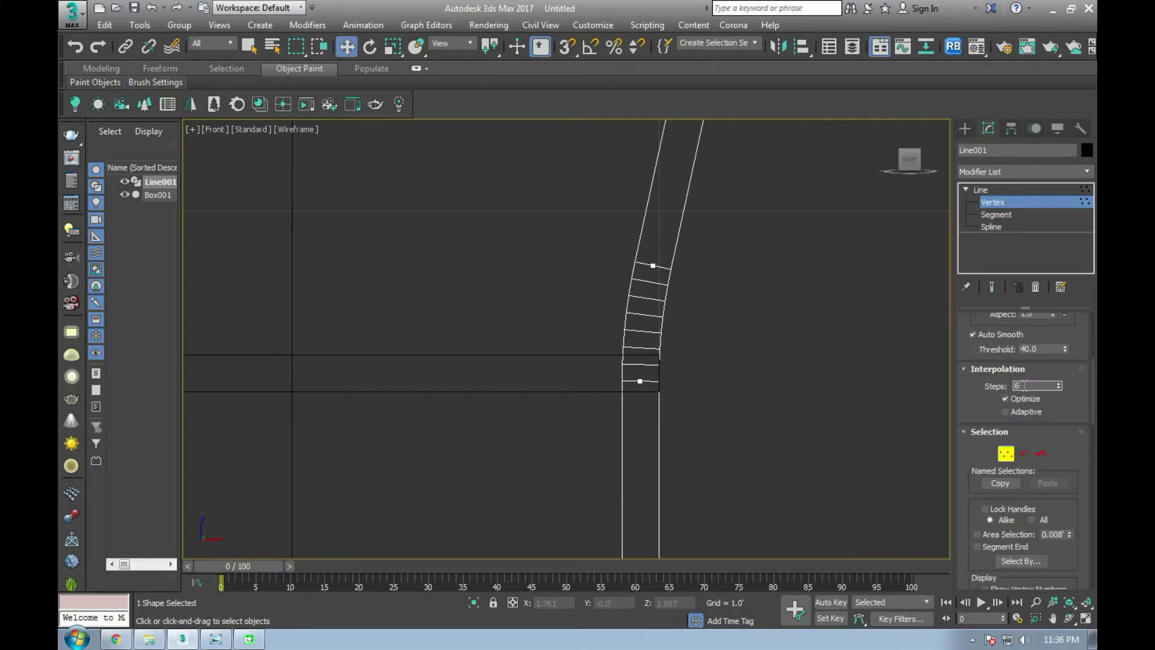
pyautogui.write('10')
pyautogui.press('Return')
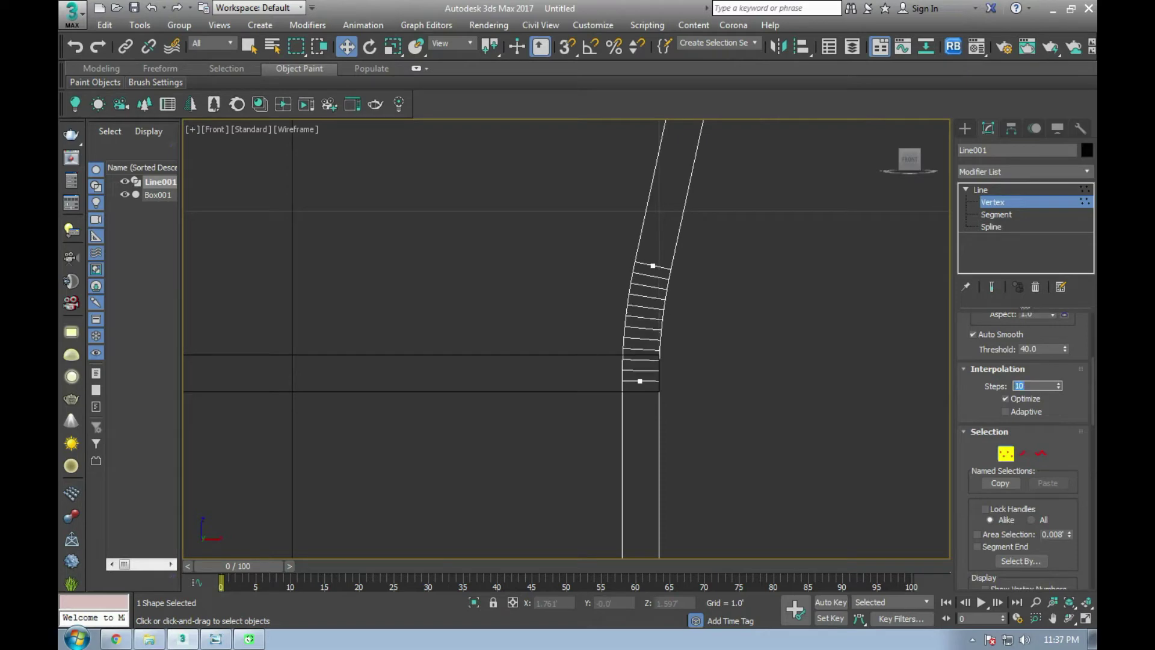
# Step: Check the curved post across the viewports and return to the whole-line level
pyautogui.hotkey('alt', 'w')
pyautogui.hotkey('alt', 'w')
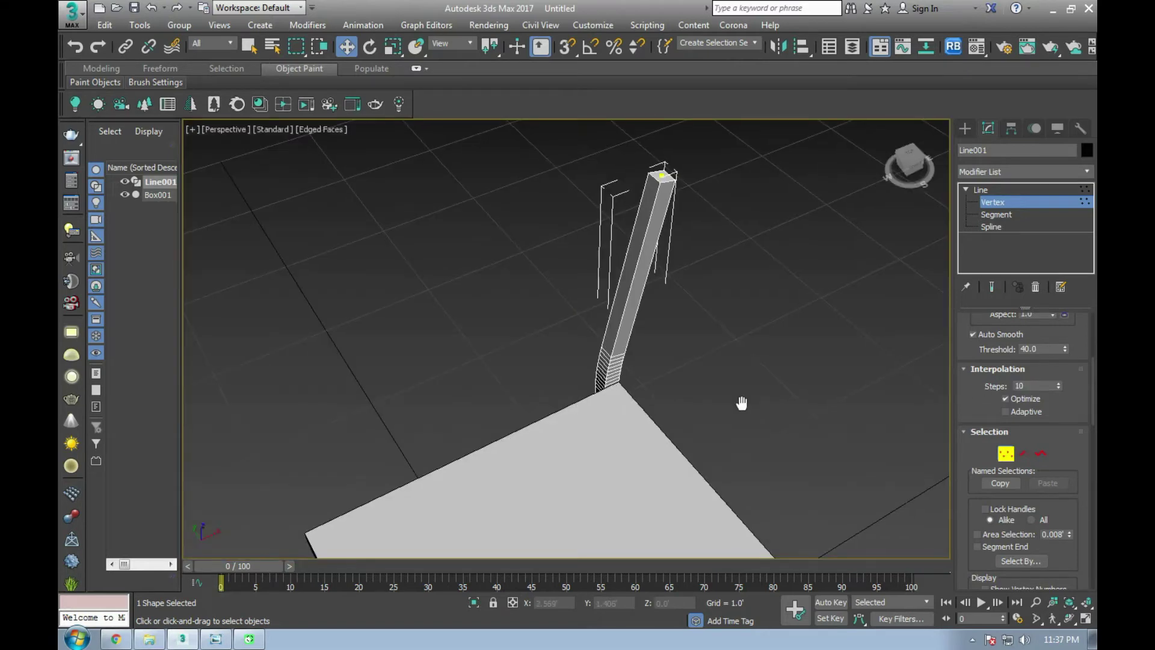
pyautogui.scroll(3, 652, 356)
pyautogui.hotkey('alt', 'w')
pyautogui.scroll(2, 744, 291)
pyautogui.hotkey('alt', 'w')
pyautogui.scroll(2, 690, 353)
pyautogui.scroll(-5, 653, 368)
pyautogui.press('1')
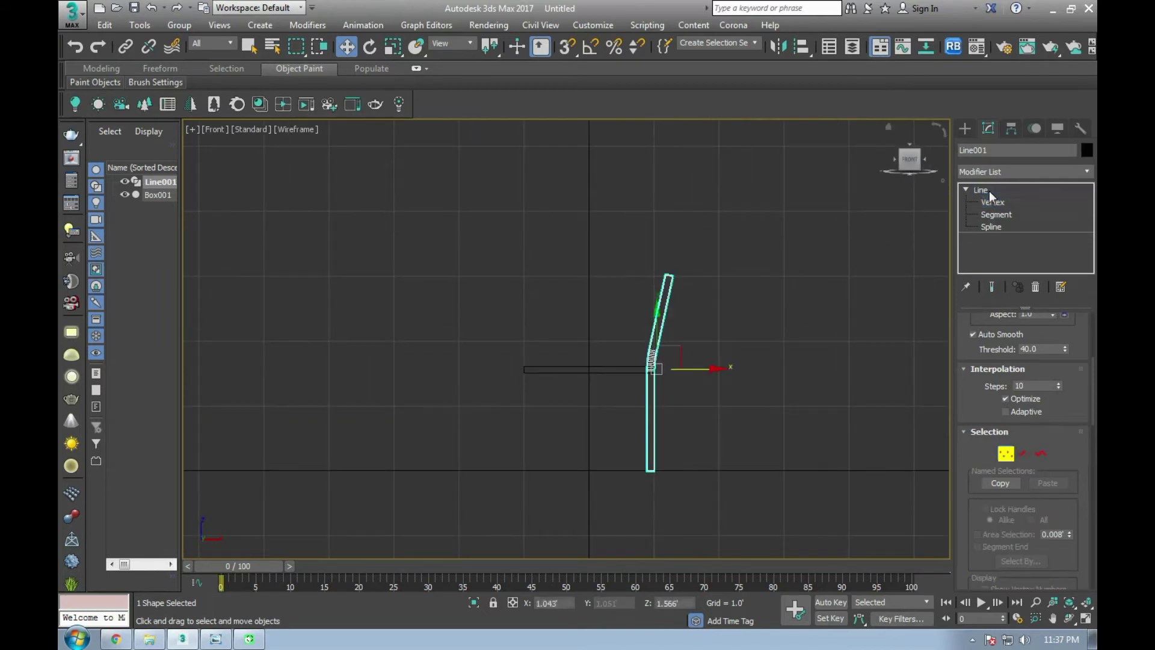
pyautogui.scroll(8, 658, 365)
pyautogui.scroll(2, 659, 366)
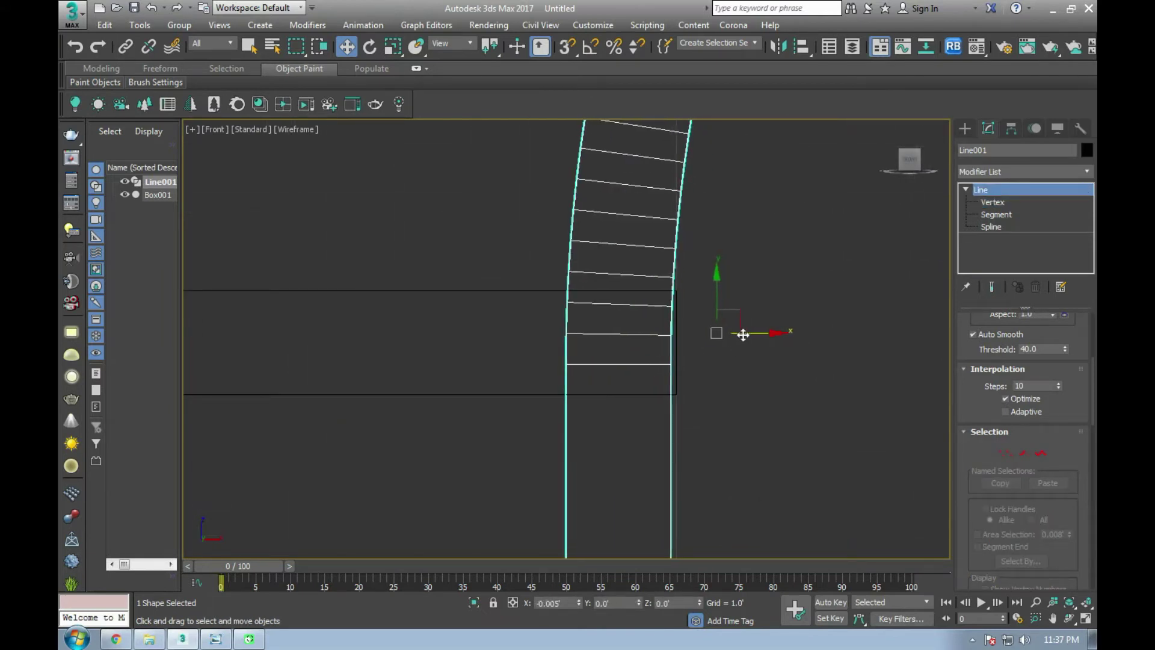
pyautogui.click(1011, 203)
pyautogui.scroll(-5, 741, 353)
pyautogui.moveTo(742, 347); pyautogui.dragTo(717, 369, button='middle')
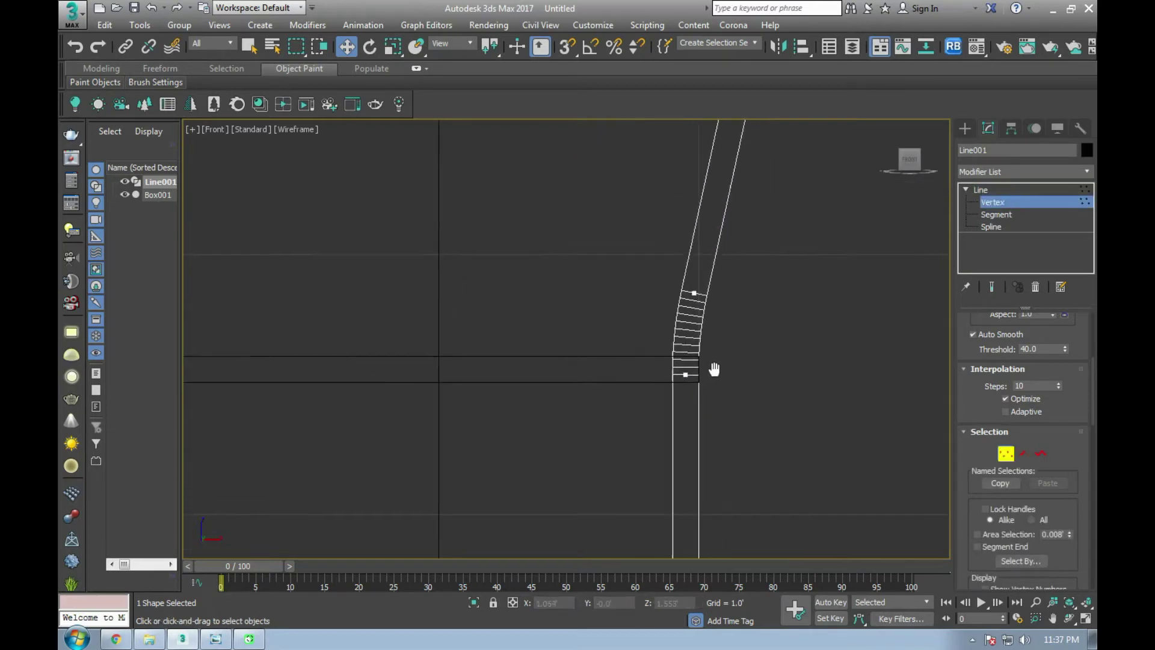
pyautogui.click(962, 206)
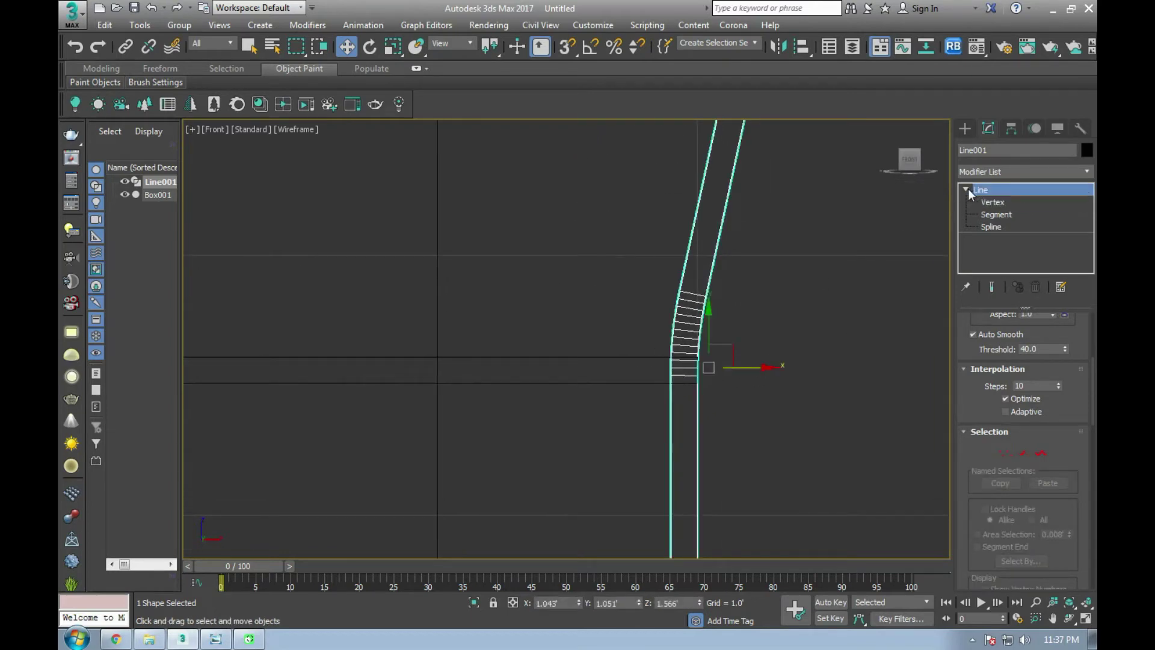
pyautogui.click(966, 188)
pyautogui.moveTo(676, 399); pyautogui.dragTo(676, 404, button='middle')
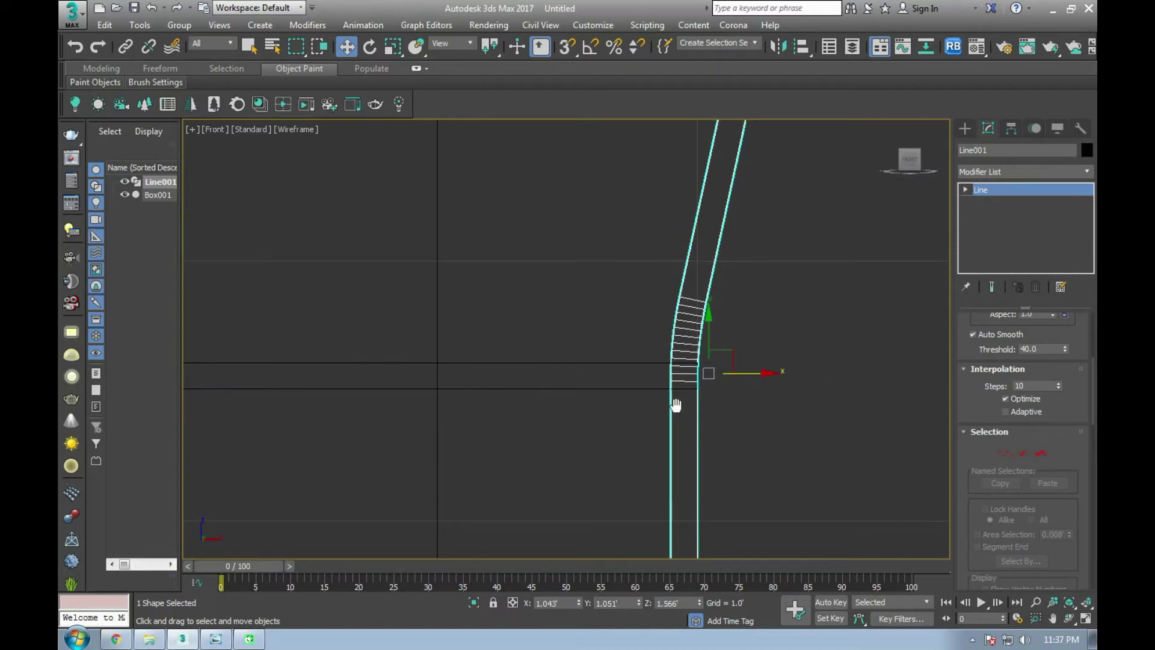
pyautogui.scroll(-3, 676, 397)
pyautogui.scroll(4, 698, 391)
pyautogui.moveTo(554, 265); pyautogui.dragTo(770, 408)
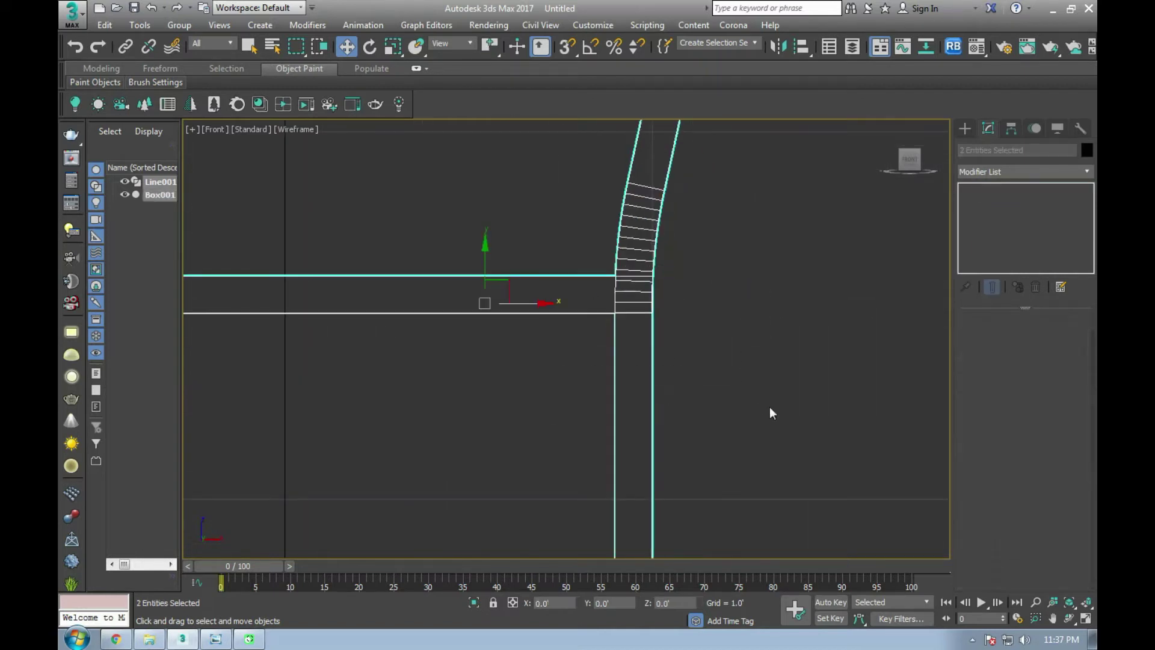
pyautogui.click(615, 368)
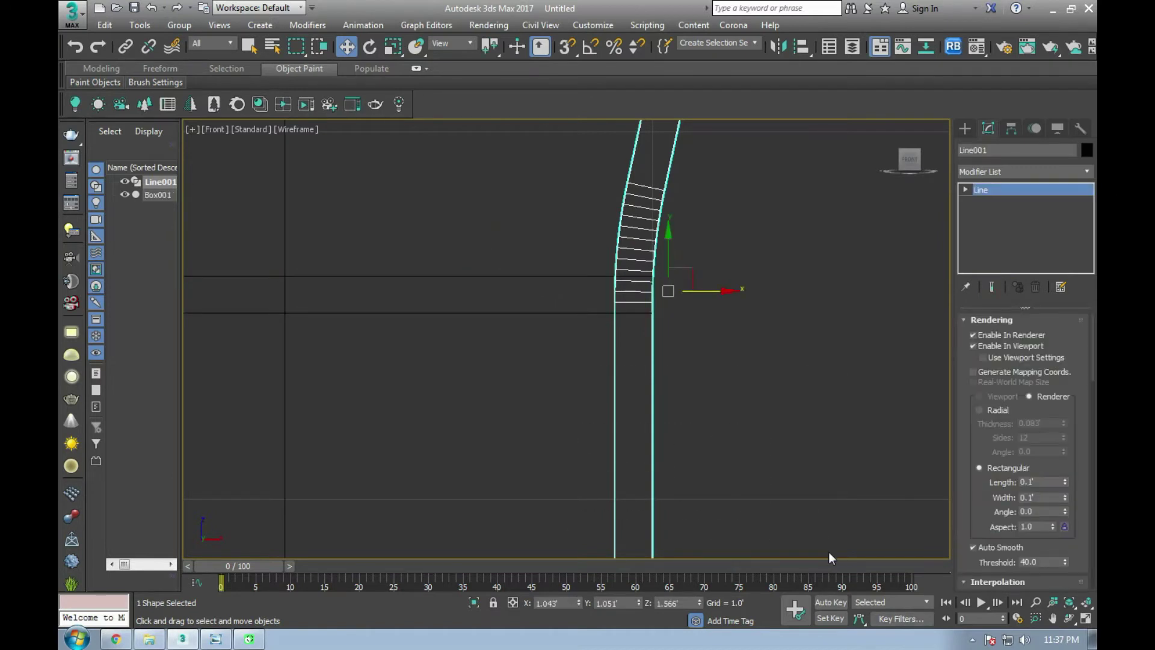
pyautogui.moveTo(530, 353); pyautogui.dragTo(539, 450, button='middle')
pyautogui.click(964, 190)
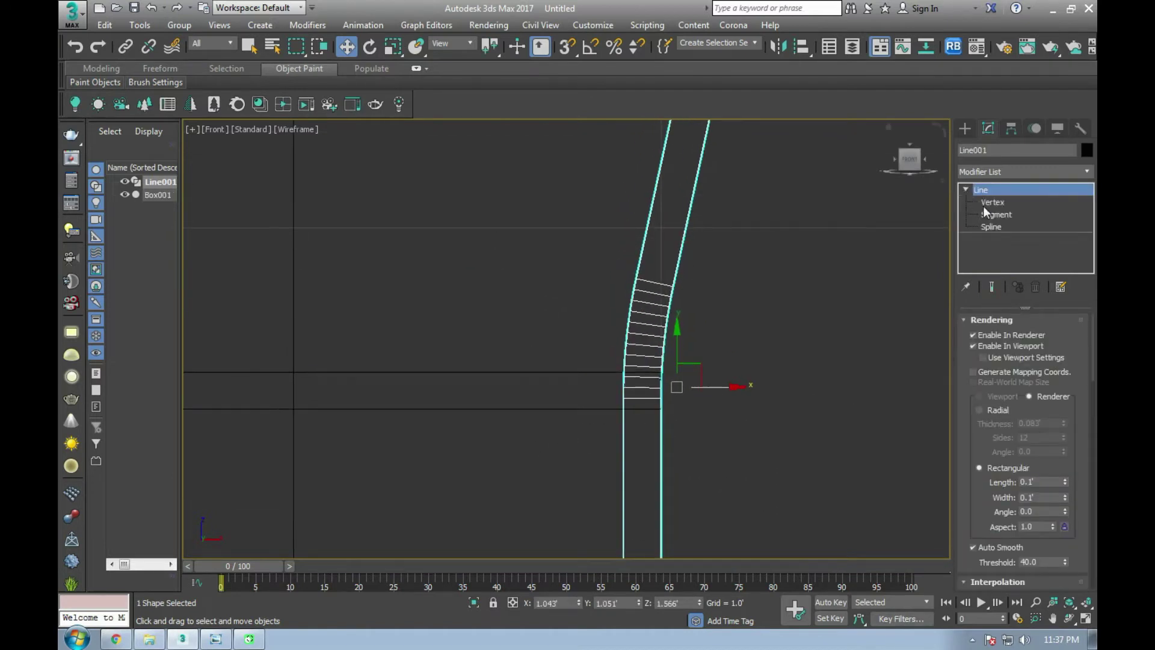
pyautogui.click(991, 202)
pyautogui.moveTo(400, 333); pyautogui.dragTo(797, 495)
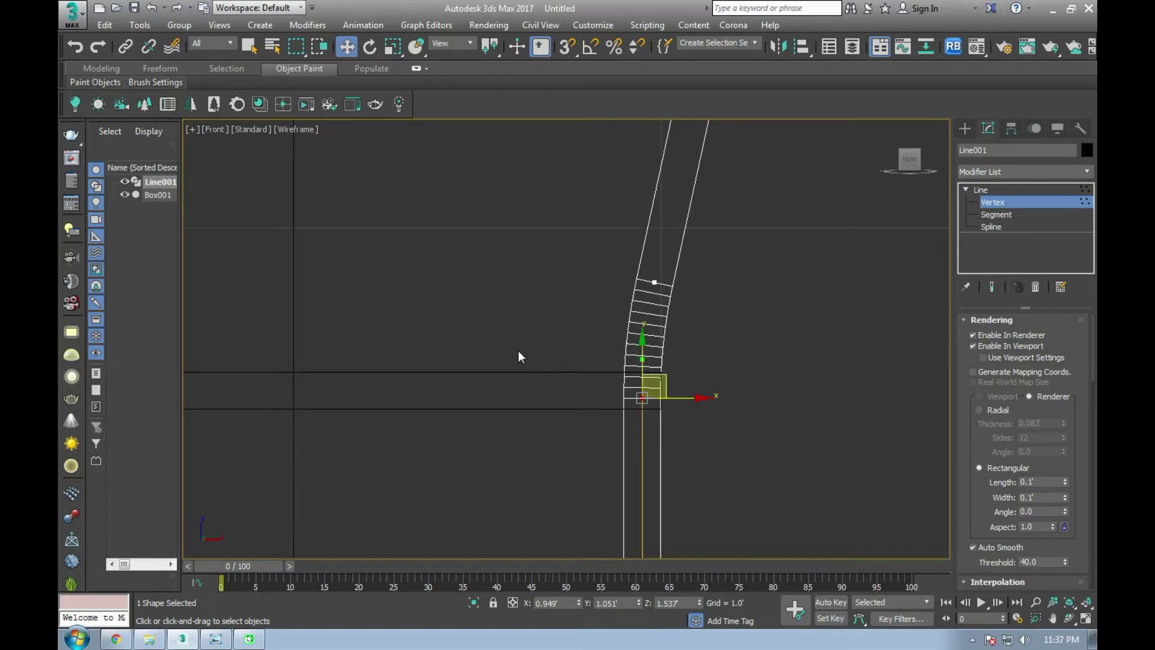
# Step: Select the bend's middle vertex, then leave Vertex mode to work on the whole Line001
pyautogui.moveTo(564, 241); pyautogui.dragTo(754, 346)
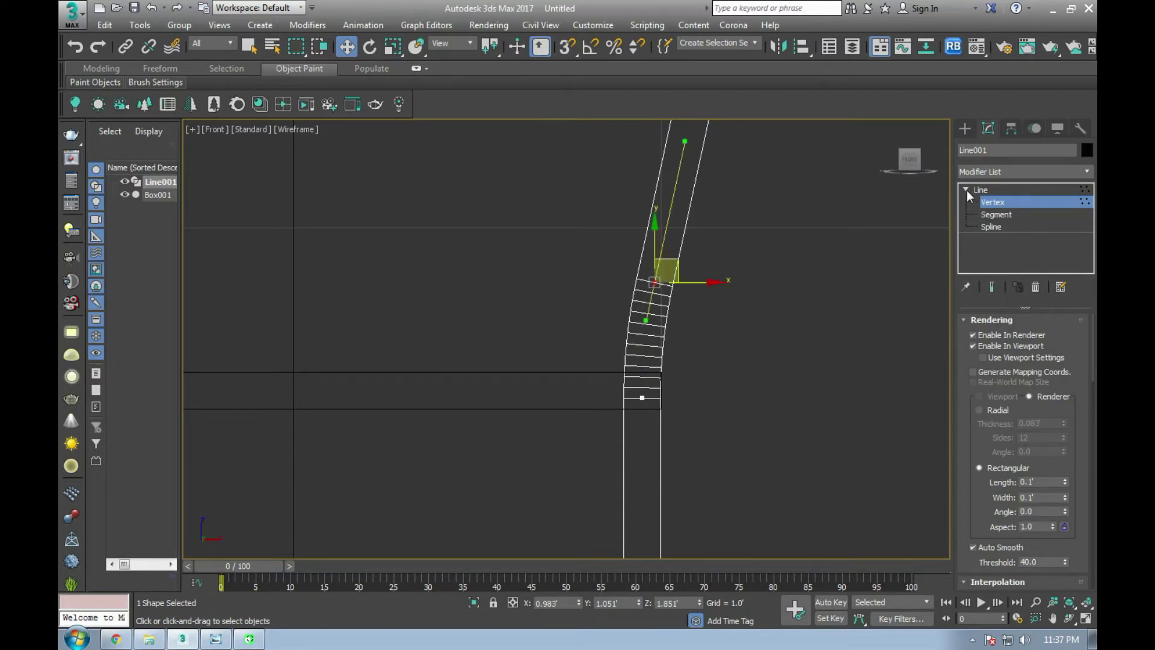
pyautogui.moveTo(732, 239); pyautogui.dragTo(740, 283, button='middle')
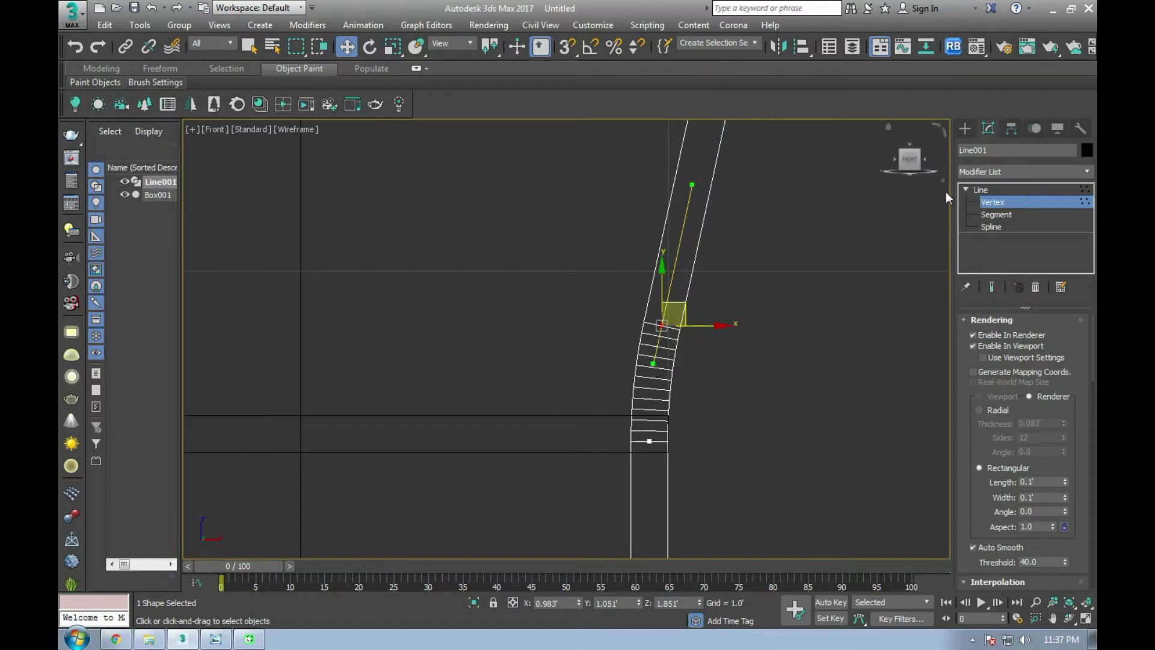
pyautogui.click(966, 190)
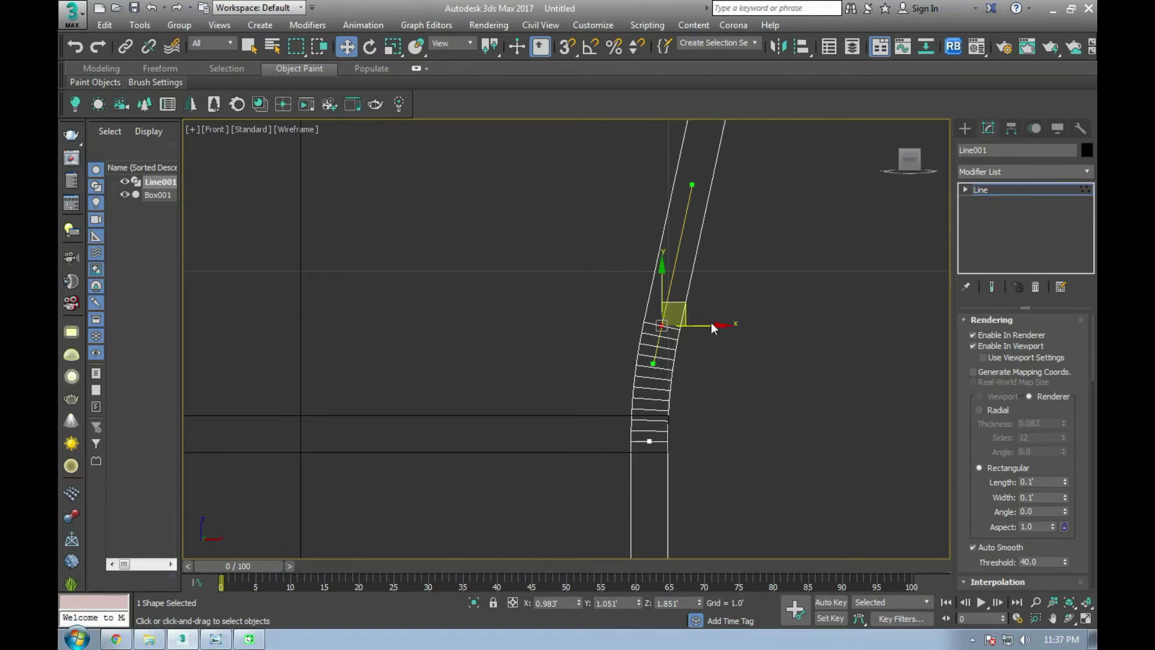
pyautogui.click(964, 190)
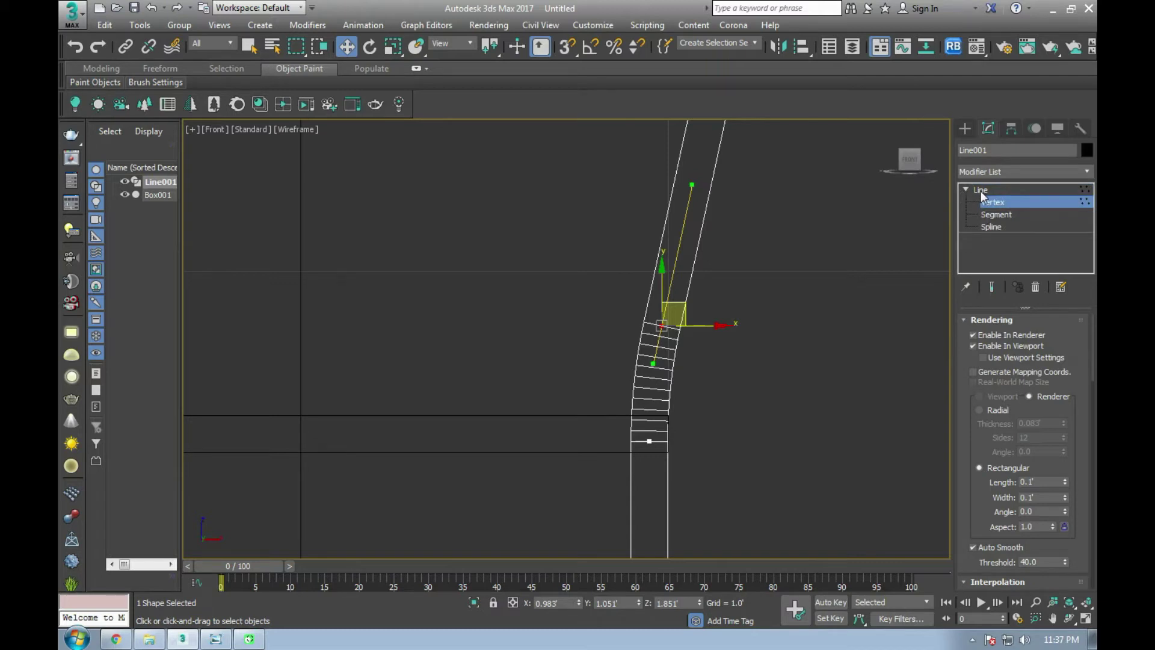
pyautogui.click(981, 191)
pyautogui.click(964, 190)
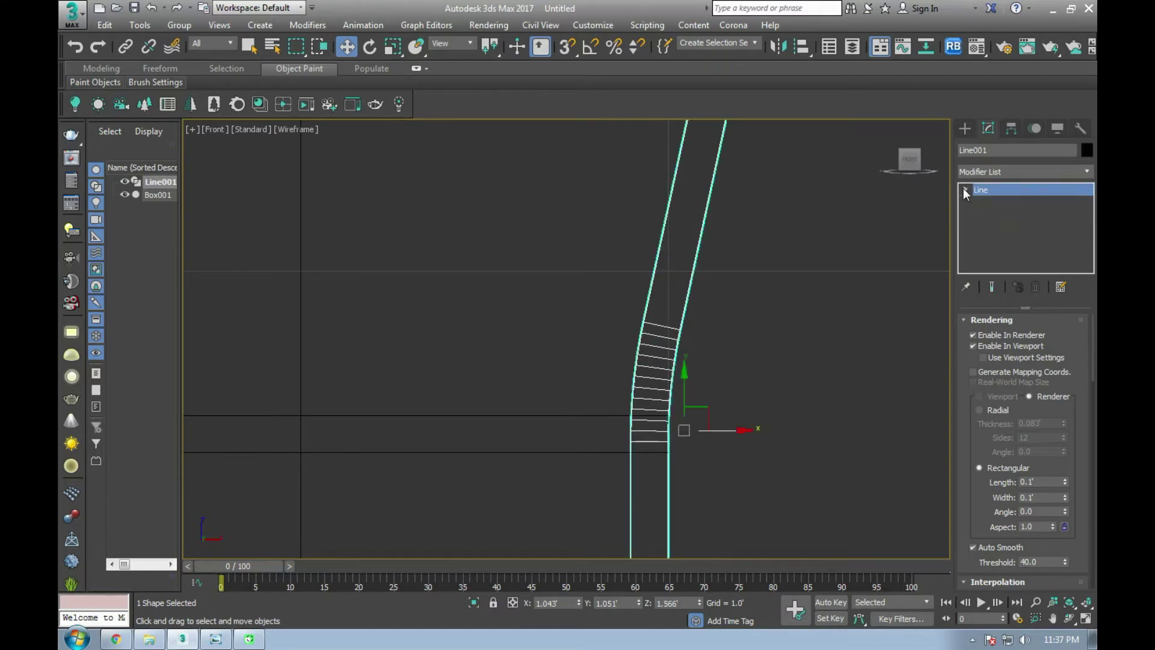
pyautogui.scroll(-2, 680, 340)
# Step: Undo an accidental nudge of the post and maximize the Top view
pyautogui.moveTo(703, 388); pyautogui.dragTo(696, 385)
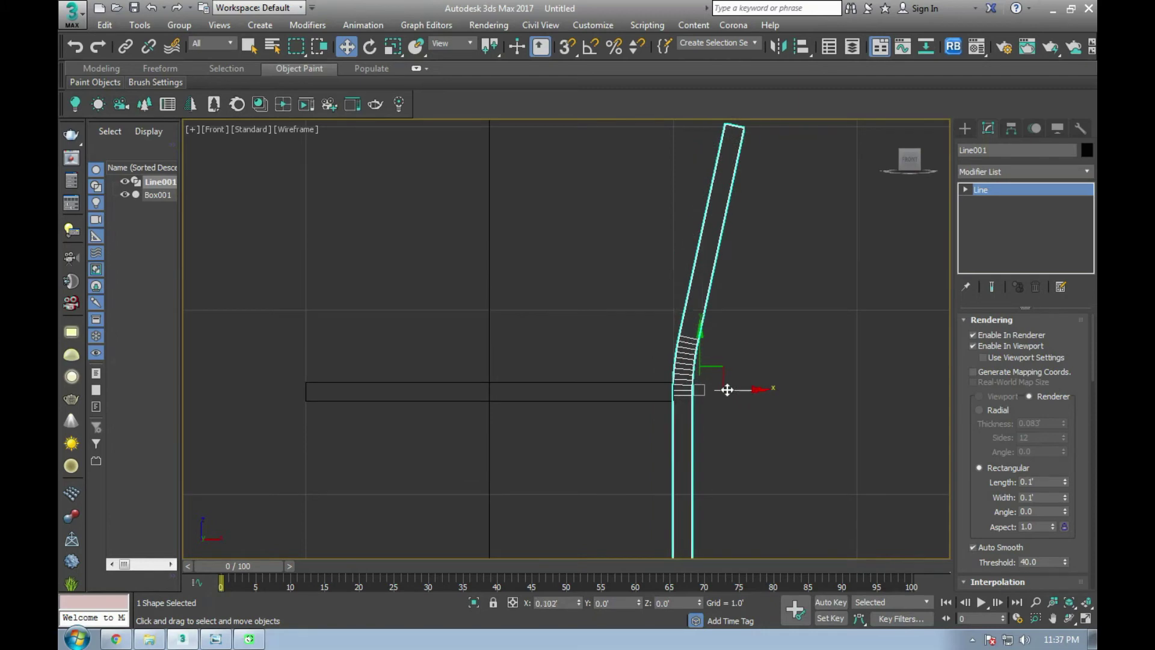
pyautogui.hotkey('ctrl', 'z')
pyautogui.scroll(2, 676, 310)
pyautogui.hotkey('alt', 'w')
pyautogui.rightClick(473, 271)
pyautogui.hotkey('alt', 'w')
pyautogui.scroll(-5, 472, 271)
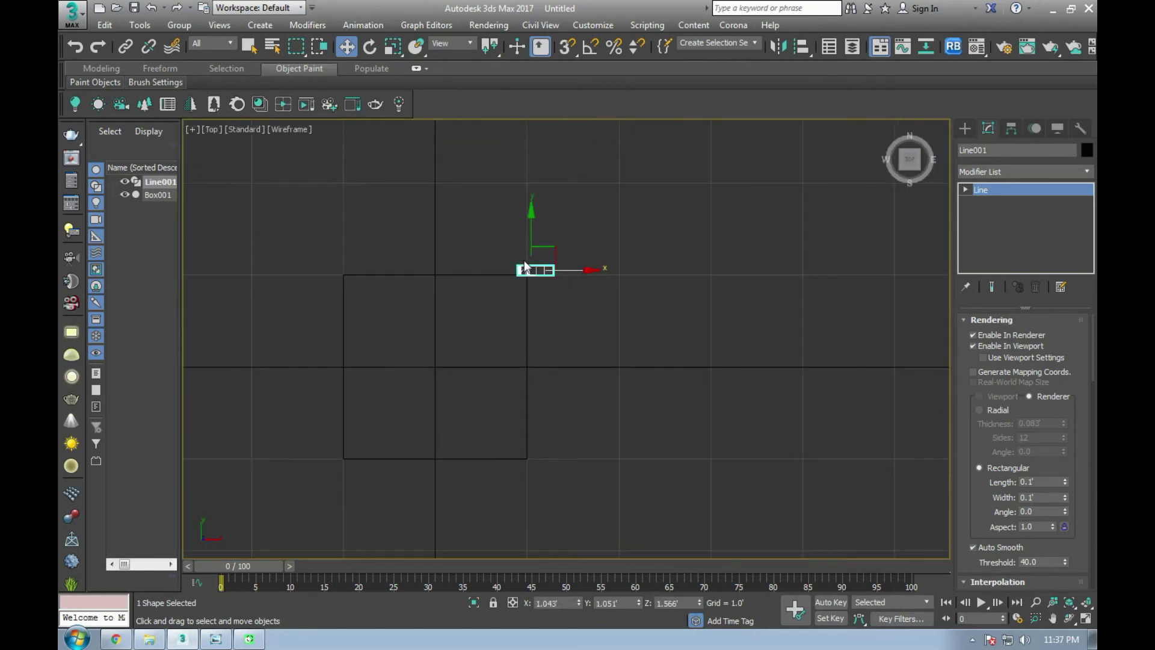
pyautogui.scroll(1, 524, 395)
pyautogui.scroll(1, 523, 421)
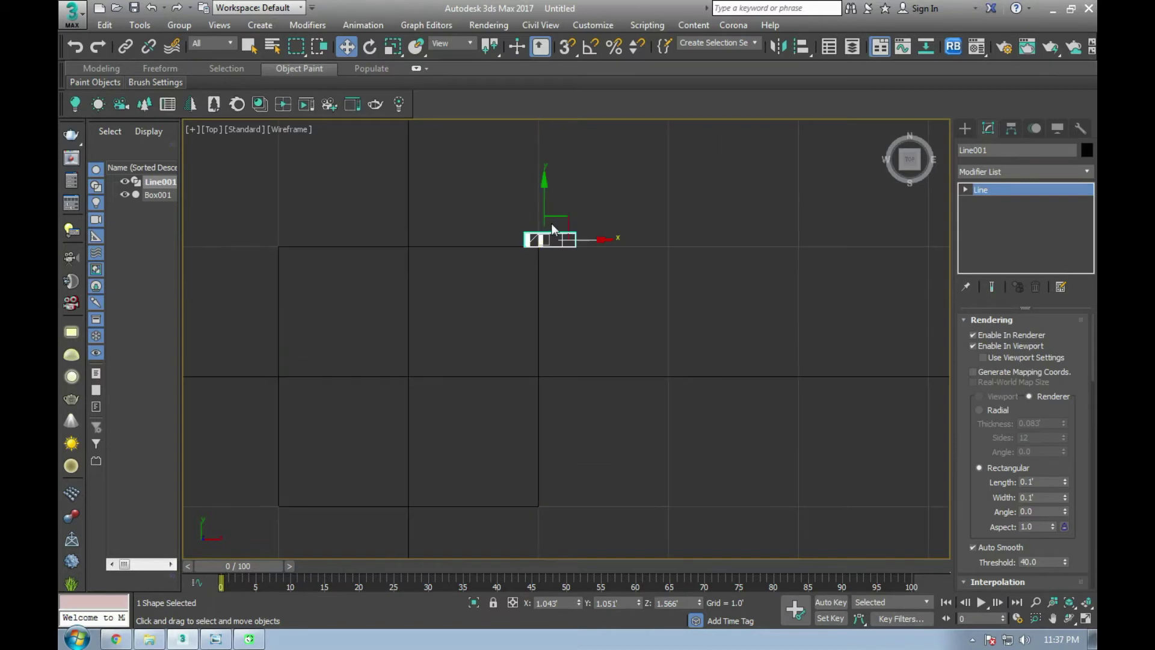
# Step: Clone Line001 as Line002 at the seat's opposite edge and align it with the seat
pyautogui.moveTo(546, 193); pyautogui.dragTo(560, 473)
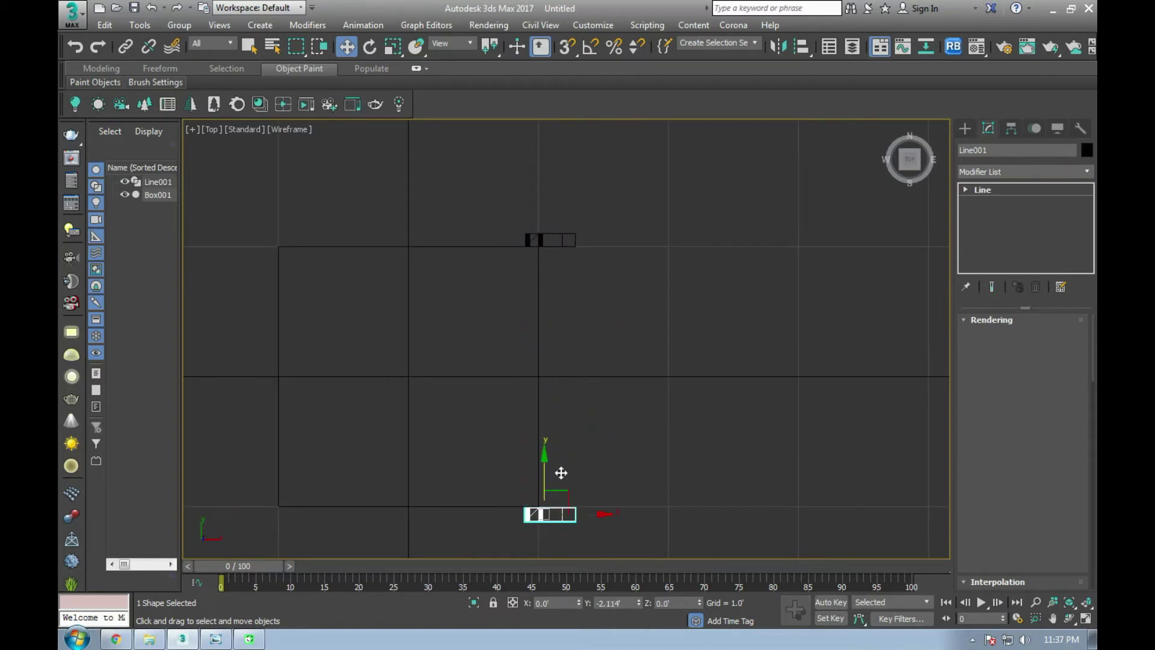
pyautogui.keyDown('shift'); pyautogui.moveTo(560, 473); pyautogui.dragTo(560, 473); pyautogui.keyUp('shift')
pyautogui.press('Return')
pyautogui.scroll(3, 541, 496)
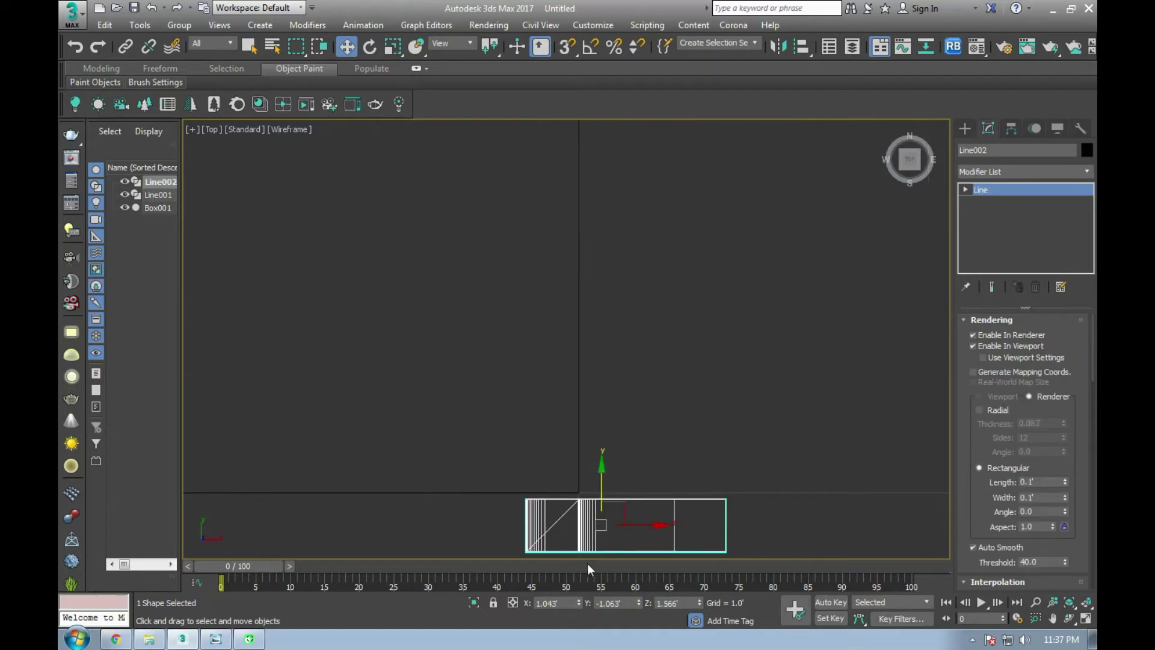
pyautogui.scroll(3, 621, 404)
pyautogui.moveTo(631, 377); pyautogui.dragTo(635, 352)
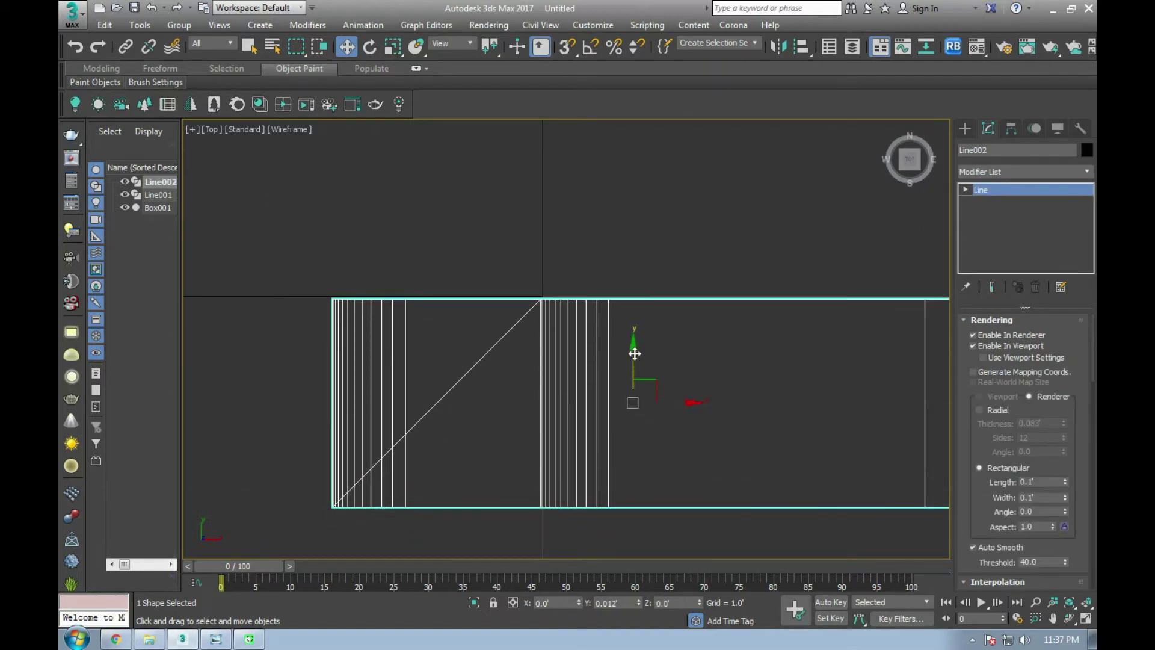
pyautogui.hotkey('alt', 'w')
pyautogui.hotkey('alt', 'w')
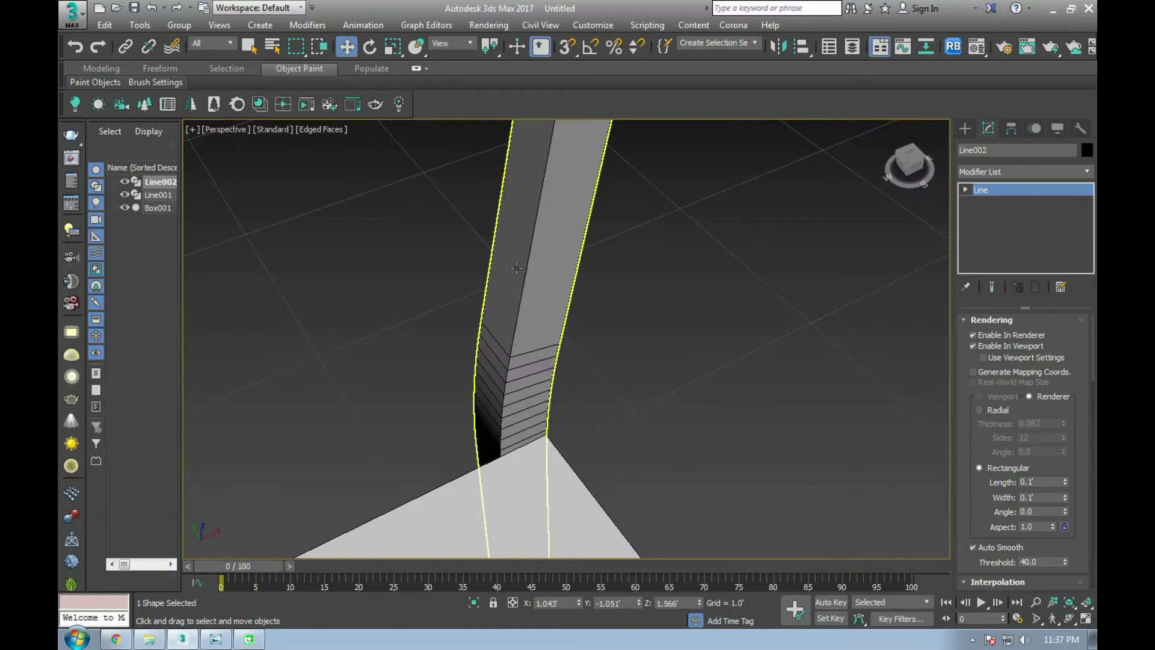
# Step: Orbit the Perspective view to frame both posts and seat, then activate Attach on Line002
pyautogui.press('z')
pyautogui.scroll(3, 558, 319)
pyautogui.scroll(-3, 558, 319)
pyautogui.scroll(-2, 557, 316)
pyautogui.moveTo(557, 316)
pyautogui.keyDown('alt'); pyautogui.mouseDown(button='middle')
pyautogui.moveTo(671, 304)
pyautogui.moveTo(614, 323)
pyautogui.mouseUp(button='middle'); pyautogui.keyUp('alt')
pyautogui.scroll(2, 503, 286)
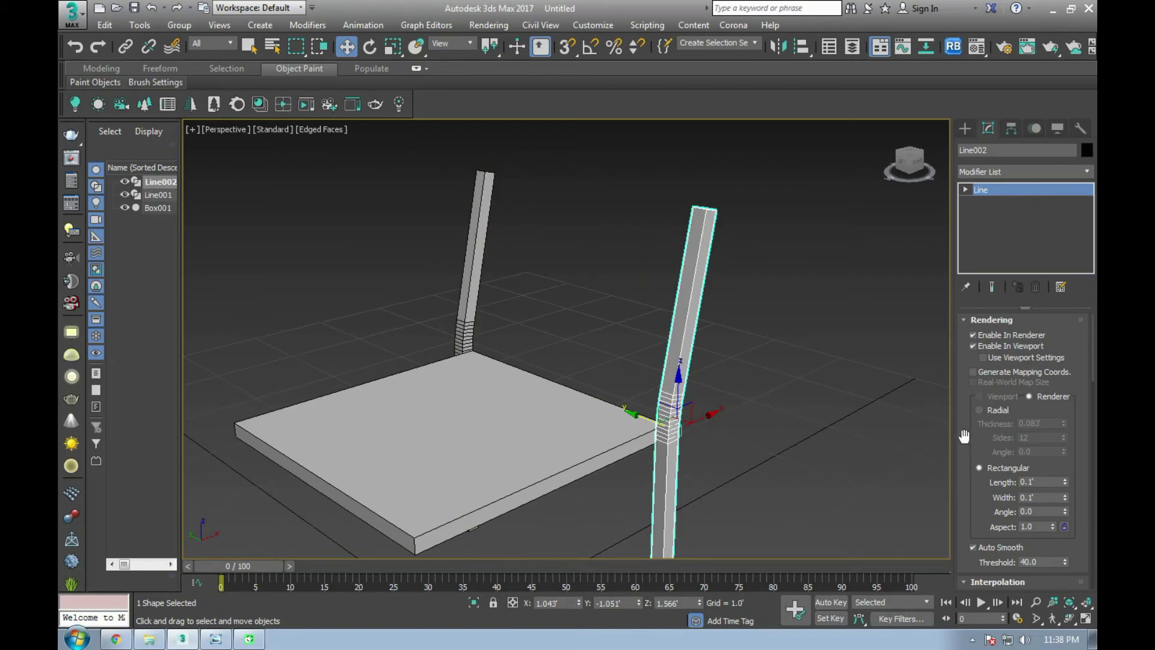
pyautogui.moveTo(964, 437); pyautogui.dragTo(964, 366)
pyautogui.scroll(-3, 966, 370)
pyautogui.scroll(-3, 969, 376)
pyautogui.scroll(-3, 971, 385)
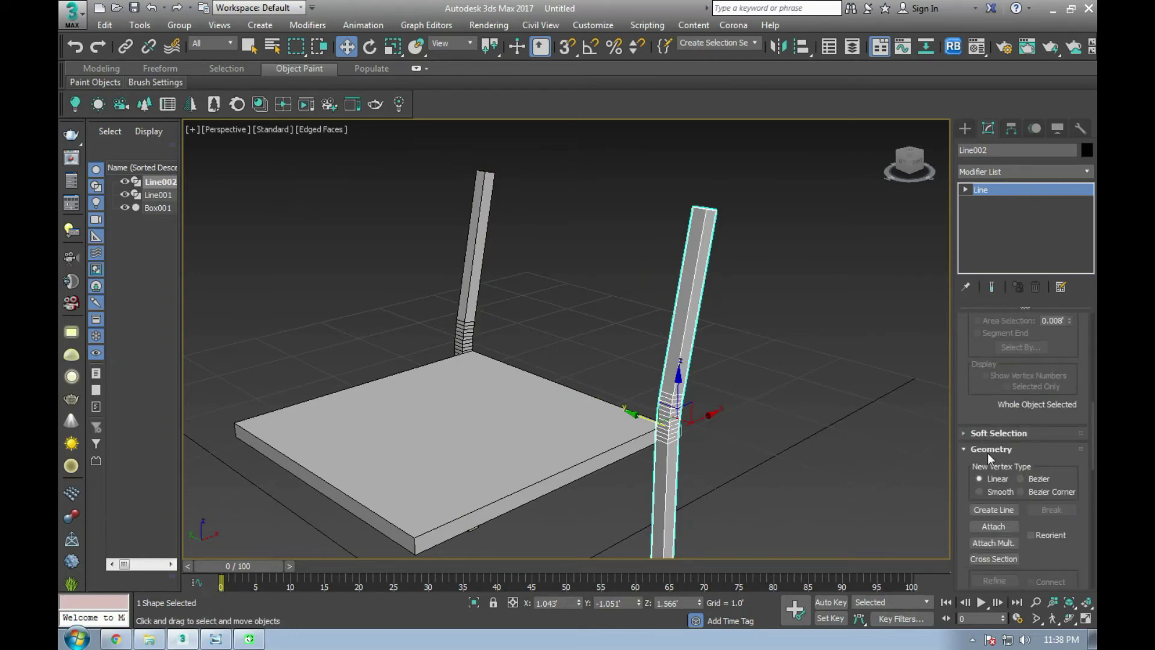
pyautogui.click(993, 527)
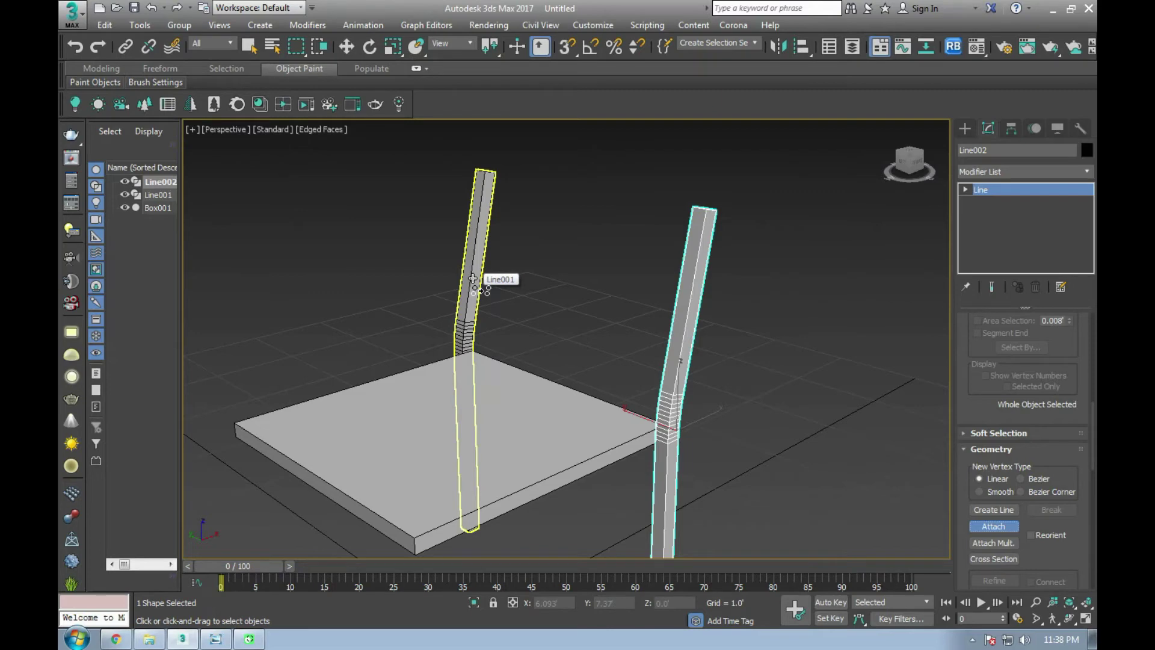
# Step: Attach Line001 to Line002 and raise both posts' top vertices to lengthen them
pyautogui.click(473, 278)
pyautogui.press('w')
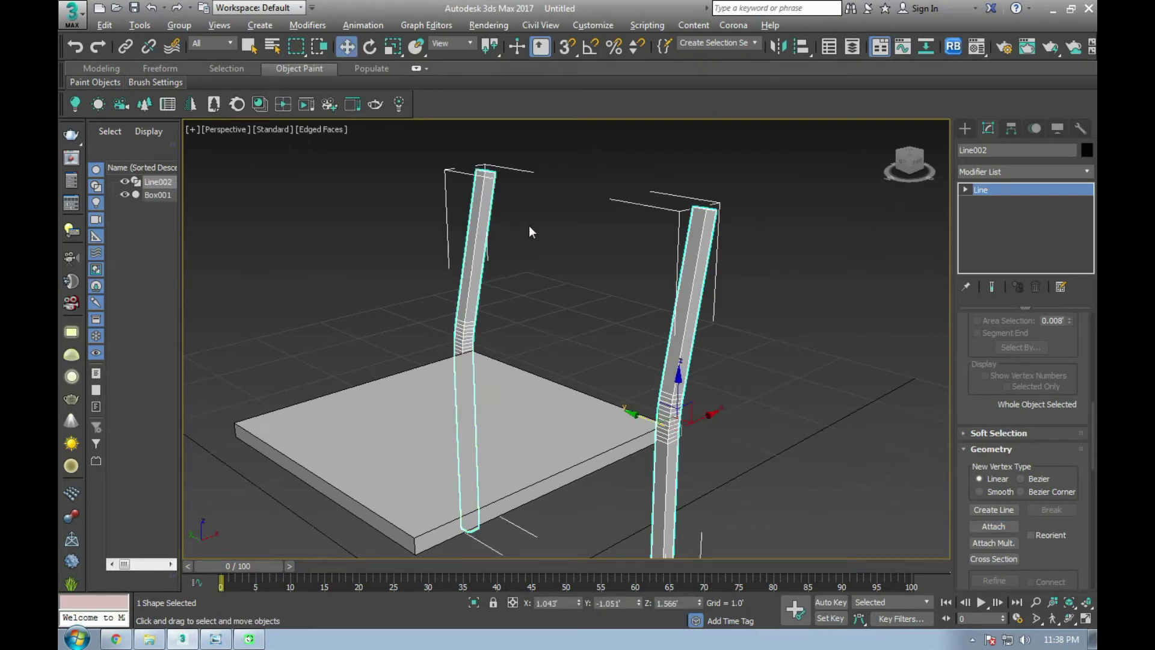
pyautogui.hotkey('alt', 'w')
pyautogui.hotkey('alt', 'w')
pyautogui.scroll(3, 678, 235)
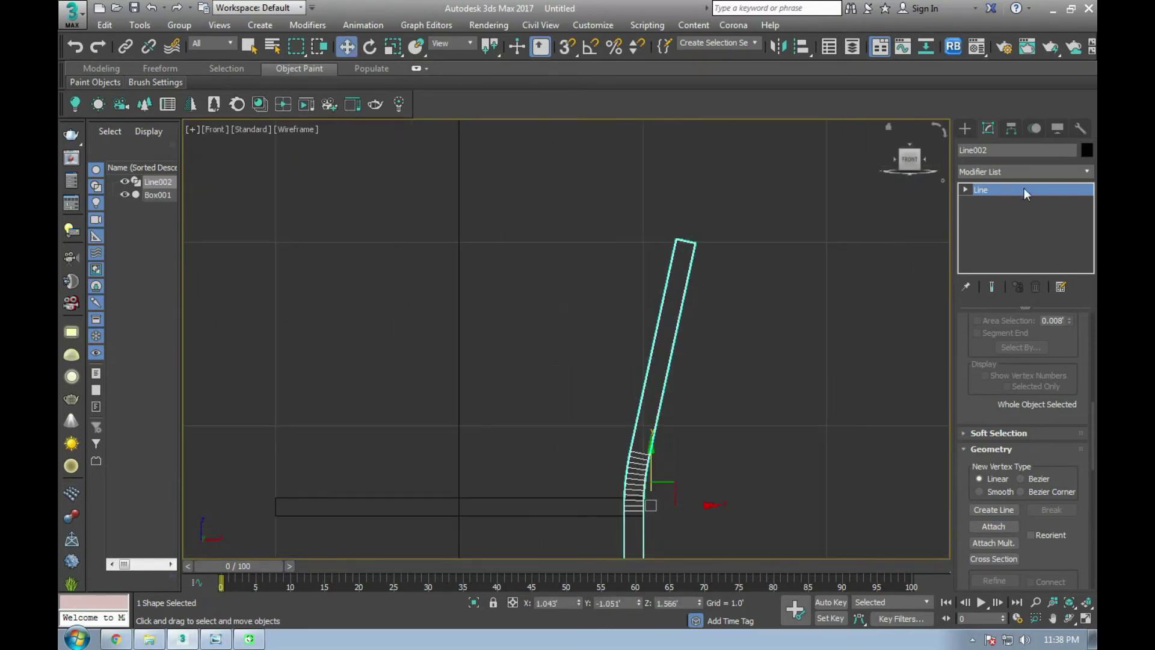
pyautogui.press('1')
pyautogui.moveTo(609, 218); pyautogui.dragTo(904, 309)
pyautogui.moveTo(685, 203)
pyautogui.mouseDown()
pyautogui.moveTo(693, 142)
pyautogui.moveTo(698, 179)
pyautogui.mouseUp()
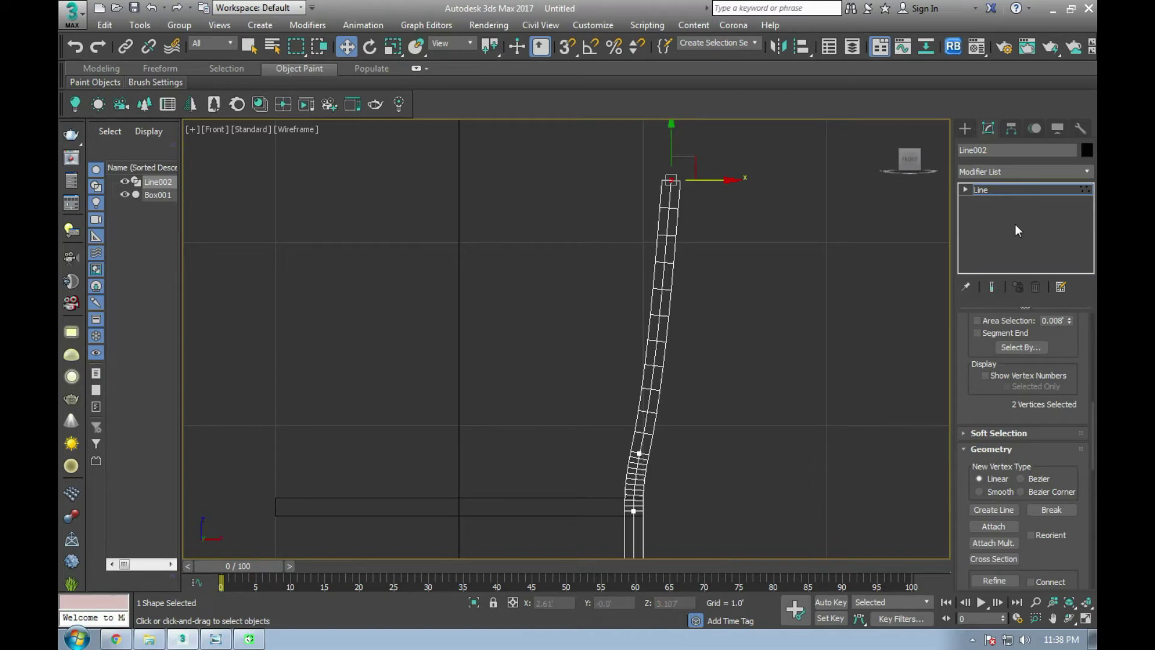
pyautogui.click(1002, 191)
# Step: Orbit around the joined posts and seat, comparing them with the reference chair render
pyautogui.hotkey('alt', 'w')
pyautogui.hotkey('alt', 'w')
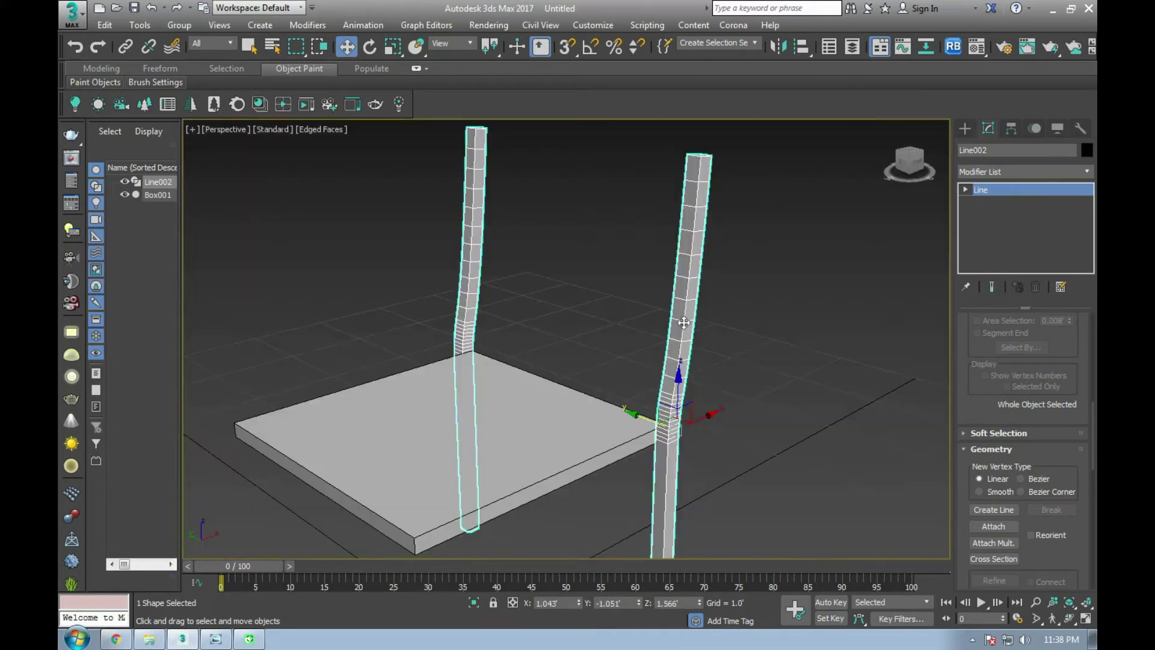
pyautogui.moveTo(733, 408)
pyautogui.keyDown('alt'); pyautogui.mouseDown(button='middle')
pyautogui.moveTo(779, 312)
pyautogui.moveTo(589, 468)
pyautogui.mouseUp(button='middle'); pyautogui.keyUp('alt')
pyautogui.click(222, 641)
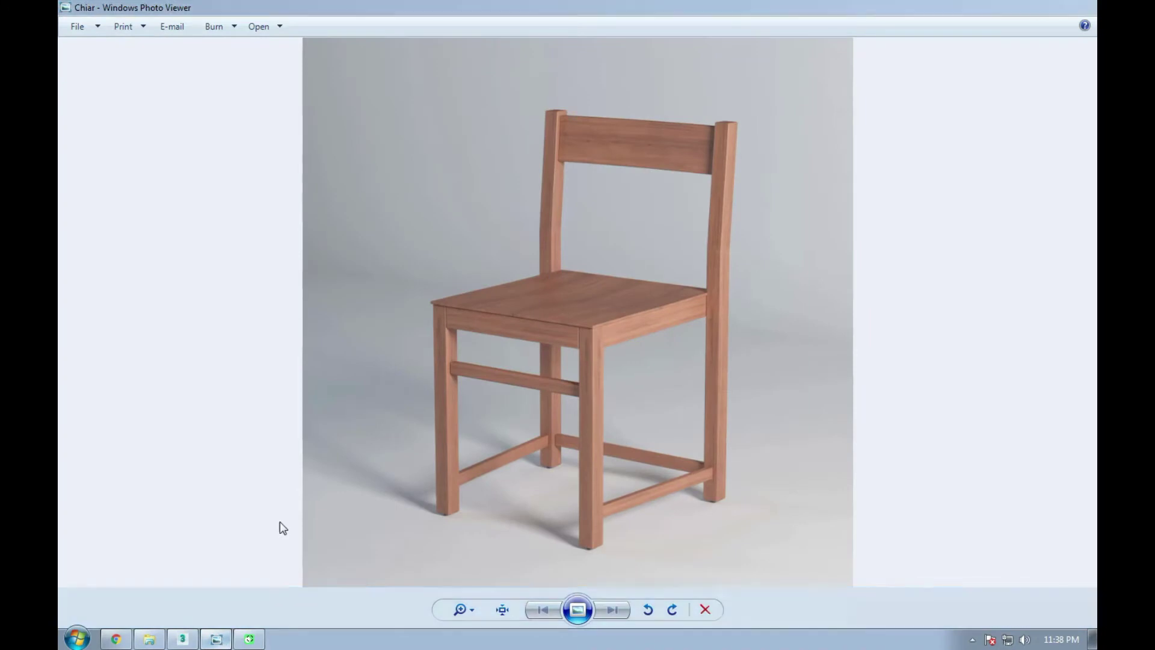
pyautogui.hotkey('alt', 'Tab')
pyautogui.scroll(3, 643, 219)
pyautogui.keyDown('alt'); pyautogui.moveTo(612, 229); pyautogui.dragTo(474, 209, button='middle'); pyautogui.keyUp('alt')
pyautogui.scroll(-3, 551, 211)
pyautogui.scroll(-3, 572, 355)
pyautogui.moveTo(572, 356)
pyautogui.keyDown('alt'); pyautogui.mouseDown(button='middle')
pyautogui.moveTo(590, 409)
pyautogui.moveTo(535, 250)
pyautogui.mouseUp(button='middle'); pyautogui.keyUp('alt')
pyautogui.scroll(5, 534, 248)
pyautogui.scroll(-5, 478, 259)
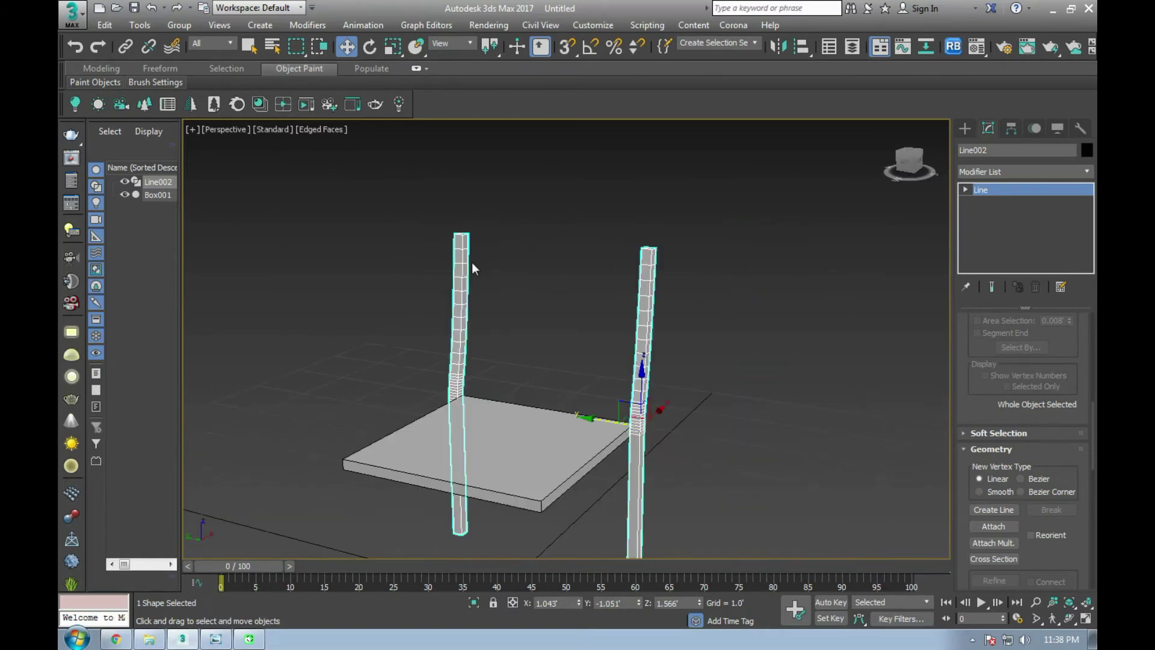
# Step: Maximize the Left viewport and zoom in on the chair back
pyautogui.hotkey('alt', 'w')
pyautogui.rightClick(609, 308)
pyautogui.hotkey('alt', 'w')
pyautogui.hotkey('alt', 'w')
pyautogui.hotkey('alt', 'w')
pyautogui.scroll(5, 532, 297)
pyautogui.scroll(4, 636, 262)
pyautogui.scroll(2, 636, 282)
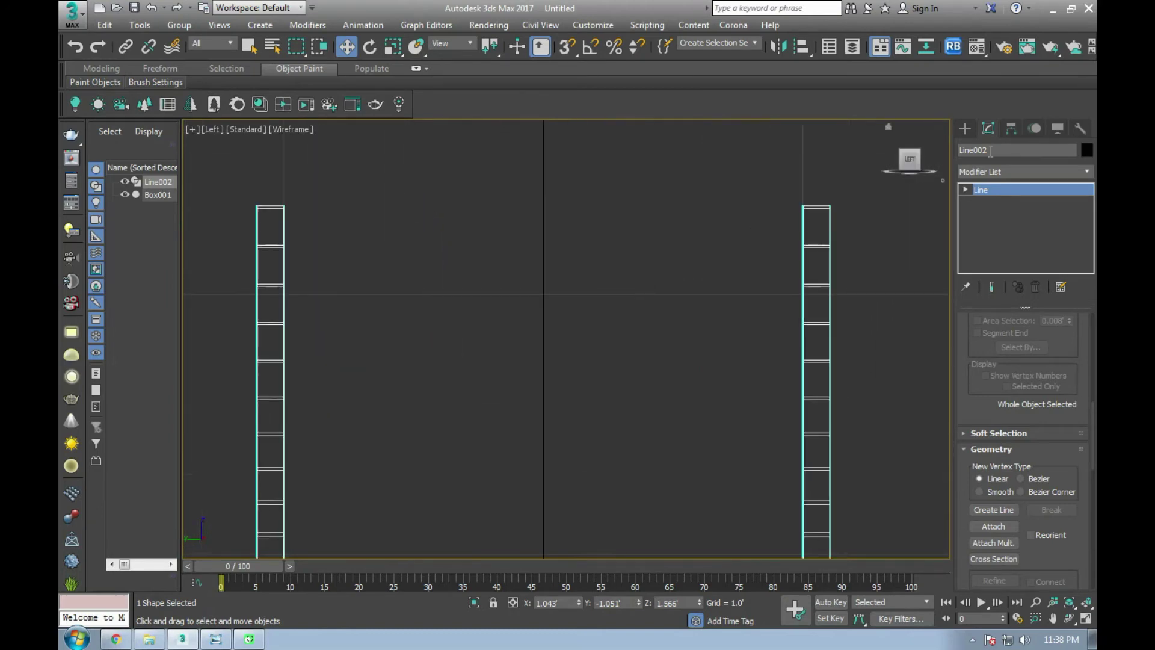
# Step: Draw a thin Standard Primitives box, Box002, in the Left view for the backrest
pyautogui.click(964, 128)
pyautogui.click(965, 150)
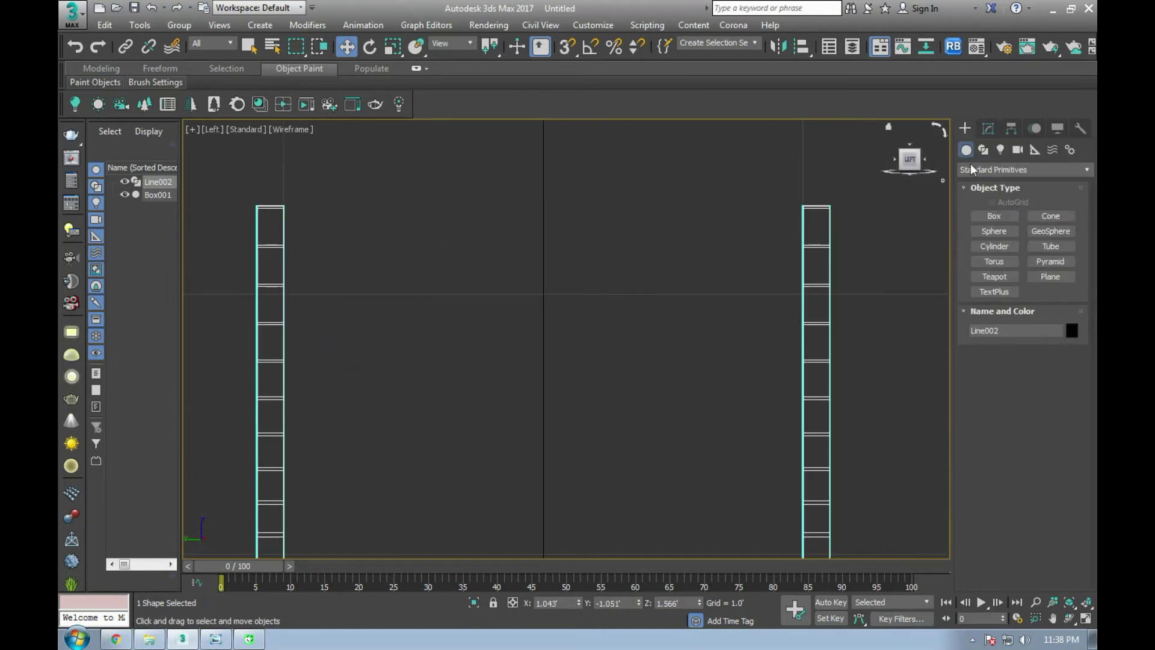
pyautogui.click(989, 217)
pyautogui.moveTo(282, 245); pyautogui.dragTo(805, 358)
pyautogui.scroll(3, 804, 357)
pyautogui.scroll(2, 804, 357)
pyautogui.moveTo(804, 358); pyautogui.dragTo(775, 355)
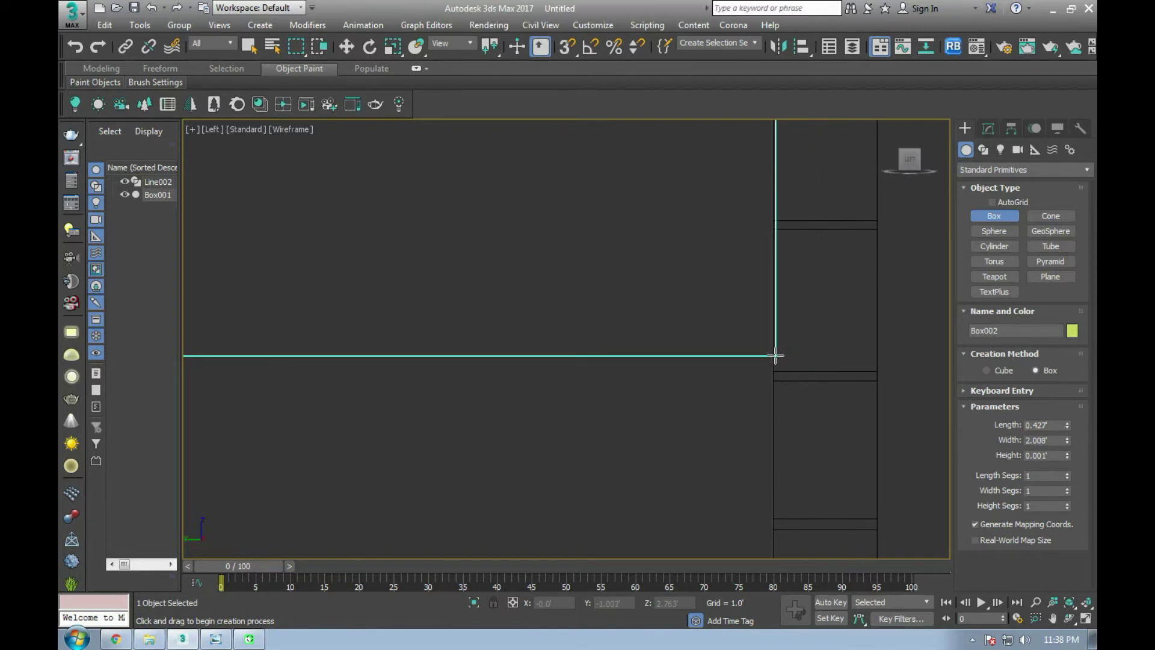
pyautogui.click(775, 355)
# Step: In the maximized Front view, move Box002 against the tilted back posts
pyautogui.hotkey('alt', 'w')
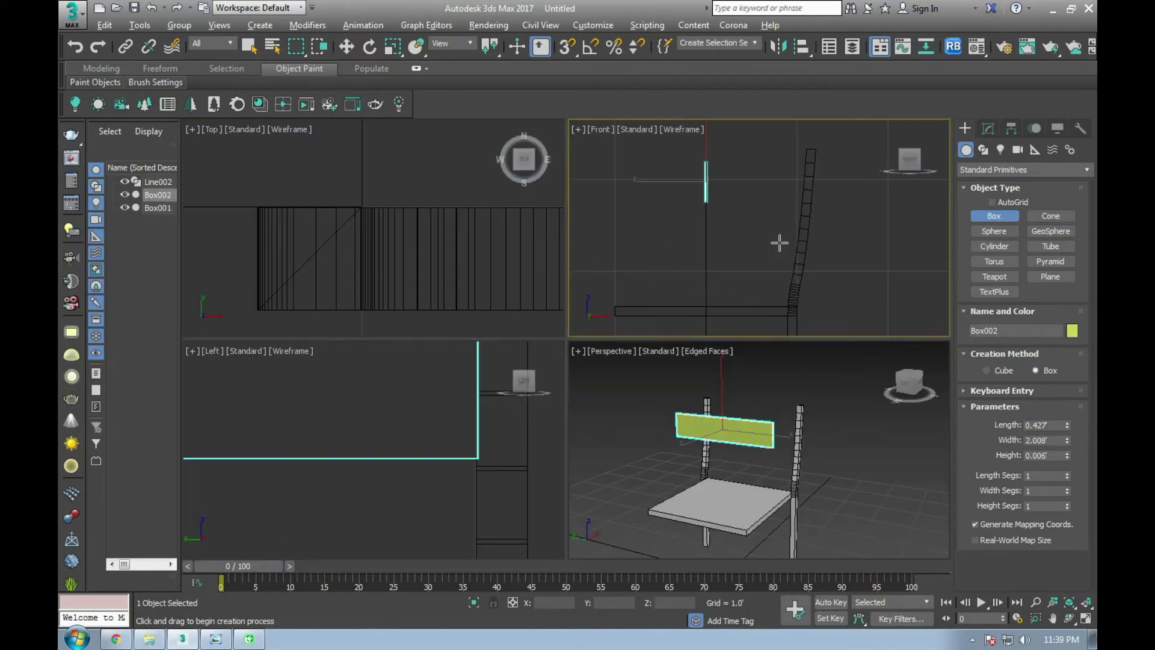
pyautogui.rightClick(778, 239)
pyautogui.hotkey('alt', 'w')
pyautogui.moveTo(481, 251); pyautogui.dragTo(773, 255)
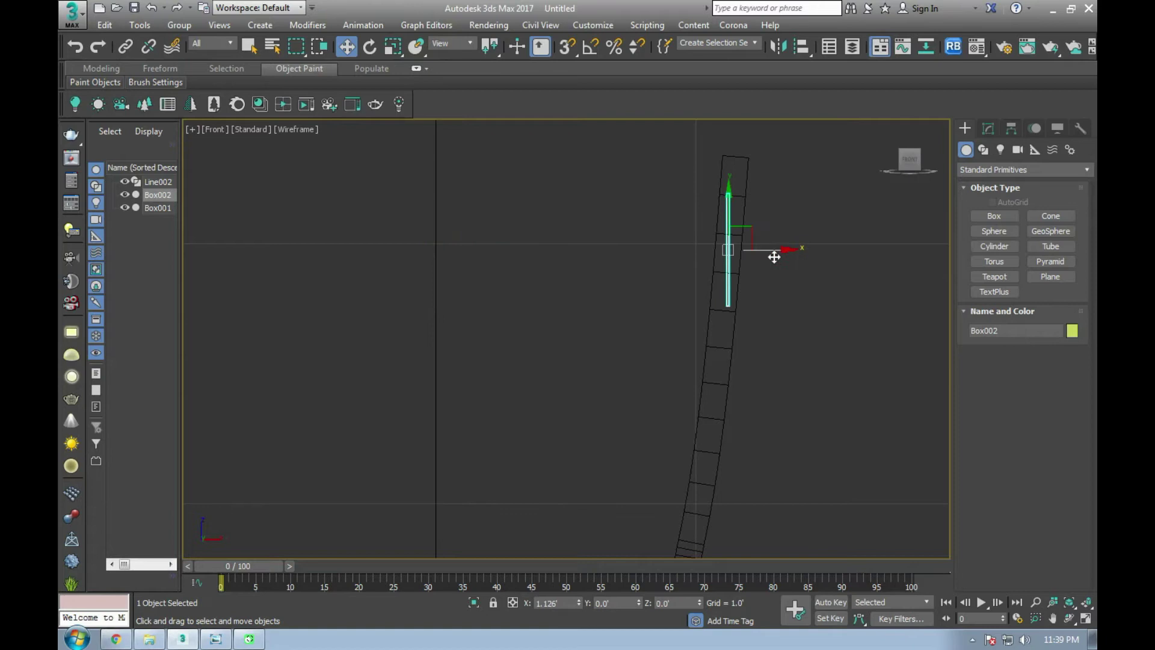
# Step: Widen Box002 slightly and set its height to 0.01'
pyautogui.scroll(3, 774, 255)
pyautogui.click(987, 129)
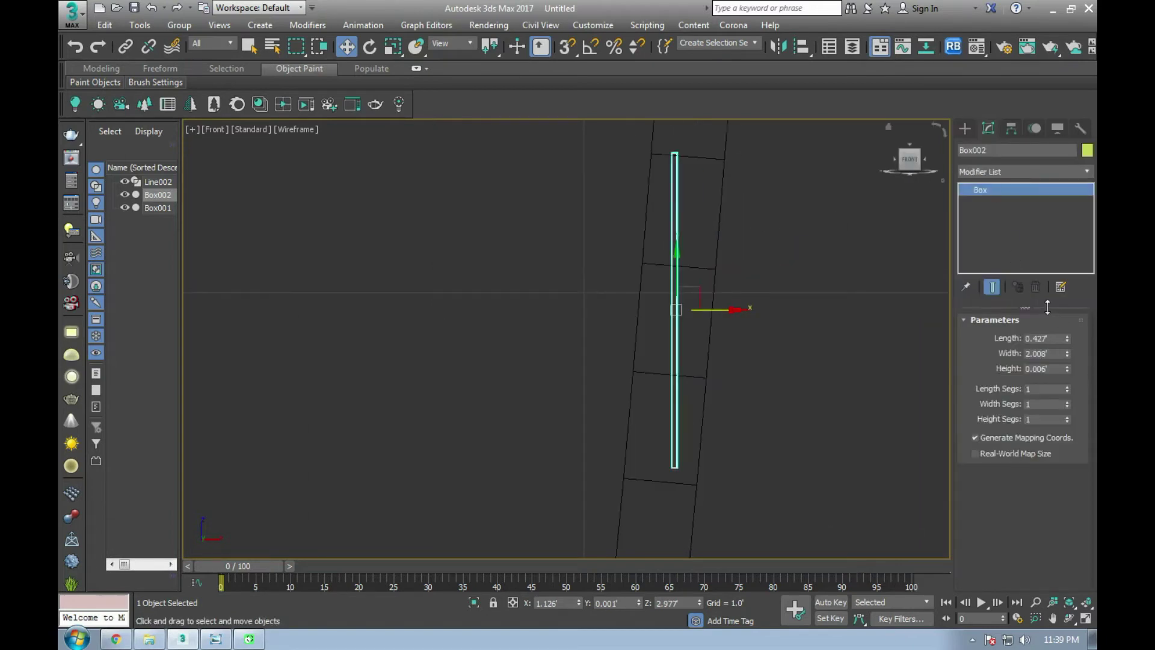
pyautogui.moveTo(1066, 353); pyautogui.dragTo(1067, 362)
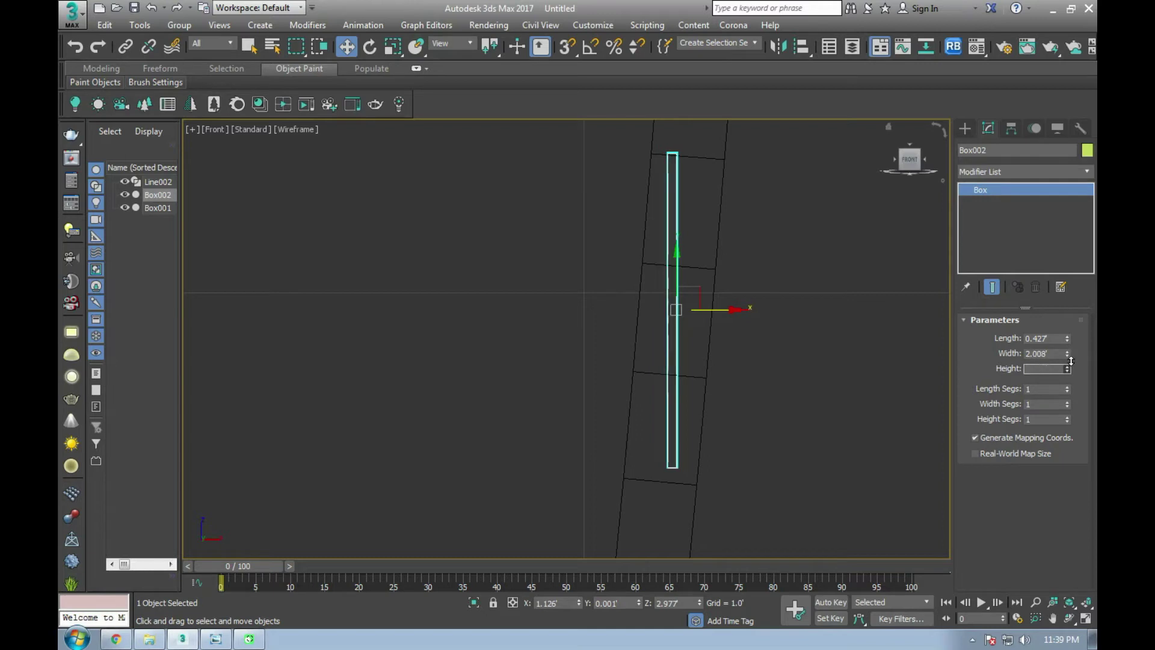
pyautogui.doubleClick(1060, 368)
pyautogui.write('0')
pyautogui.press('Return')
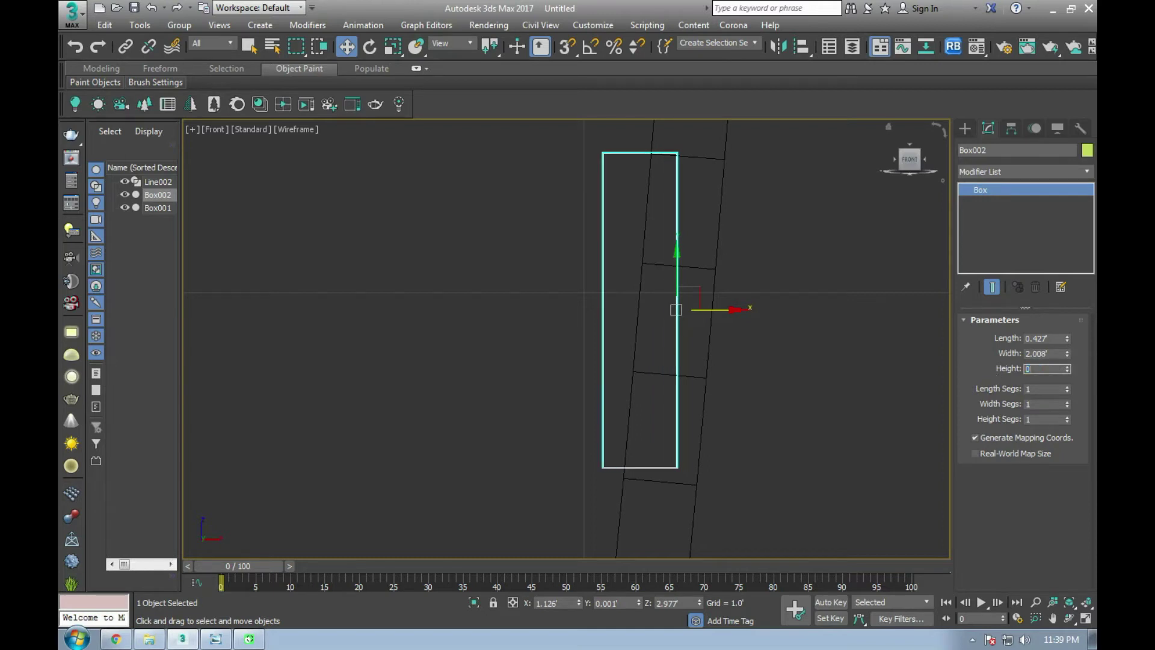
pyautogui.write('.01')
pyautogui.press('Return')
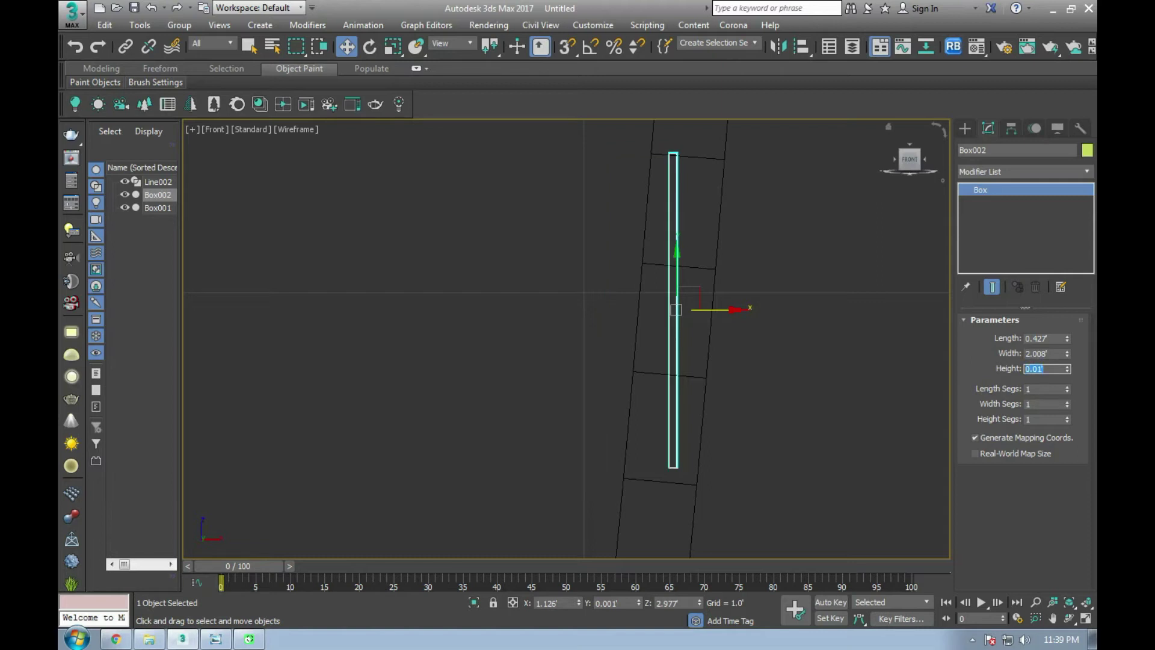
# Step: Nudge Box002 along X and rotate it about -6.5° around Z to match the posts
pyautogui.moveTo(702, 310); pyautogui.dragTo(711, 310)
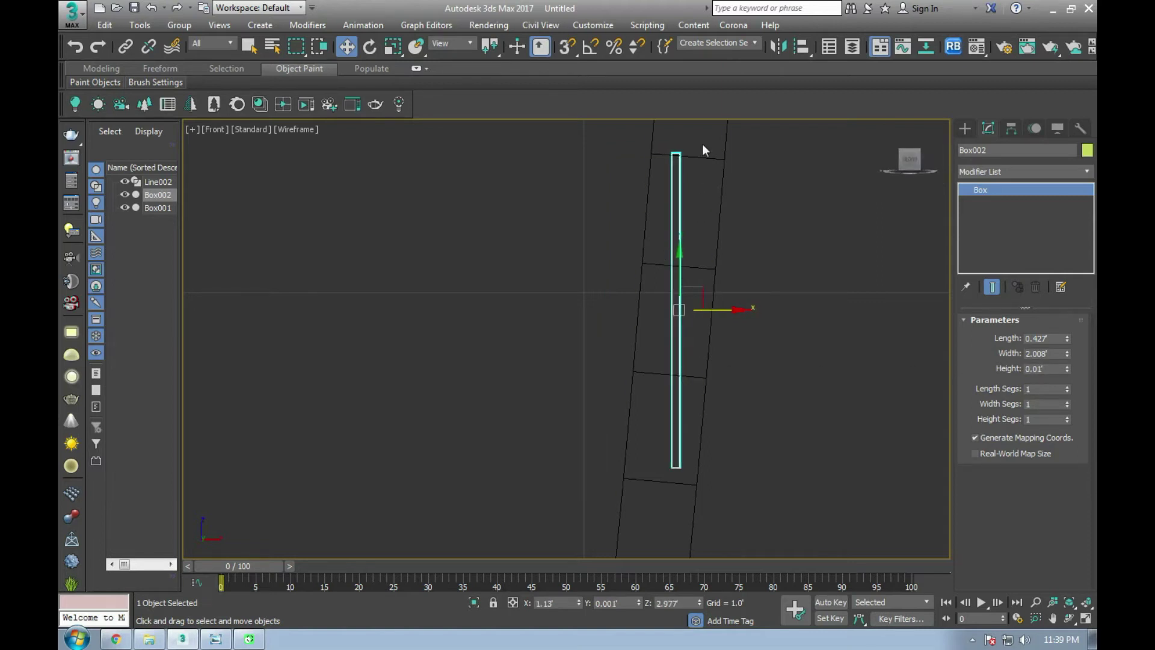
pyautogui.press('e')
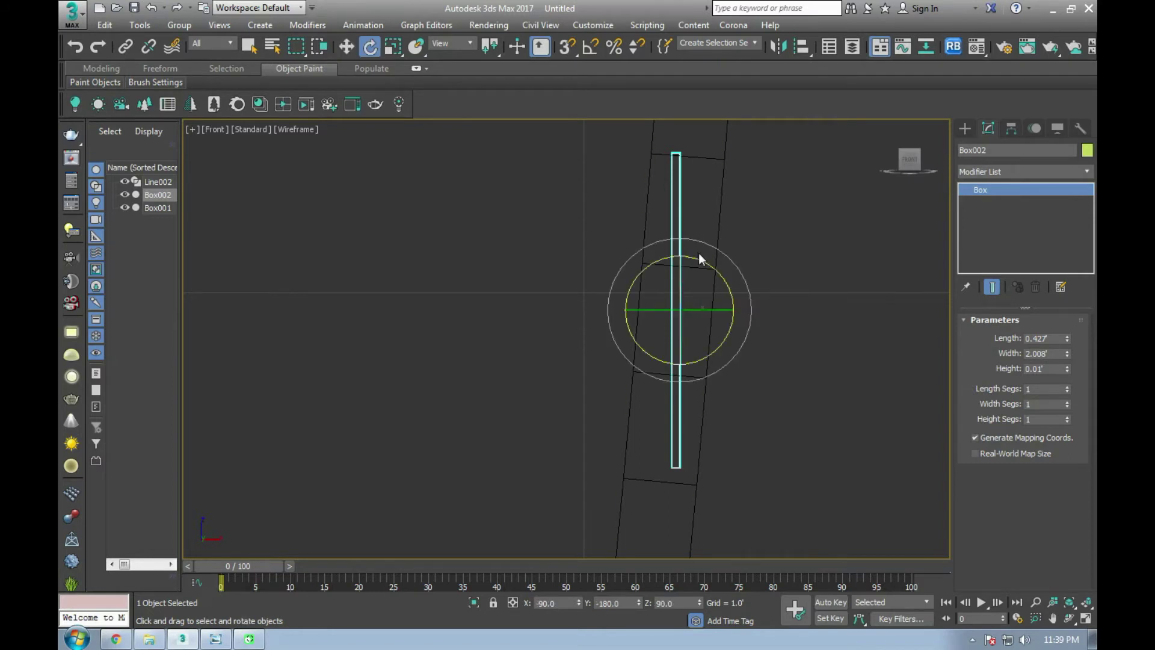
pyautogui.moveTo(711, 266); pyautogui.dragTo(717, 266)
pyautogui.press('w')
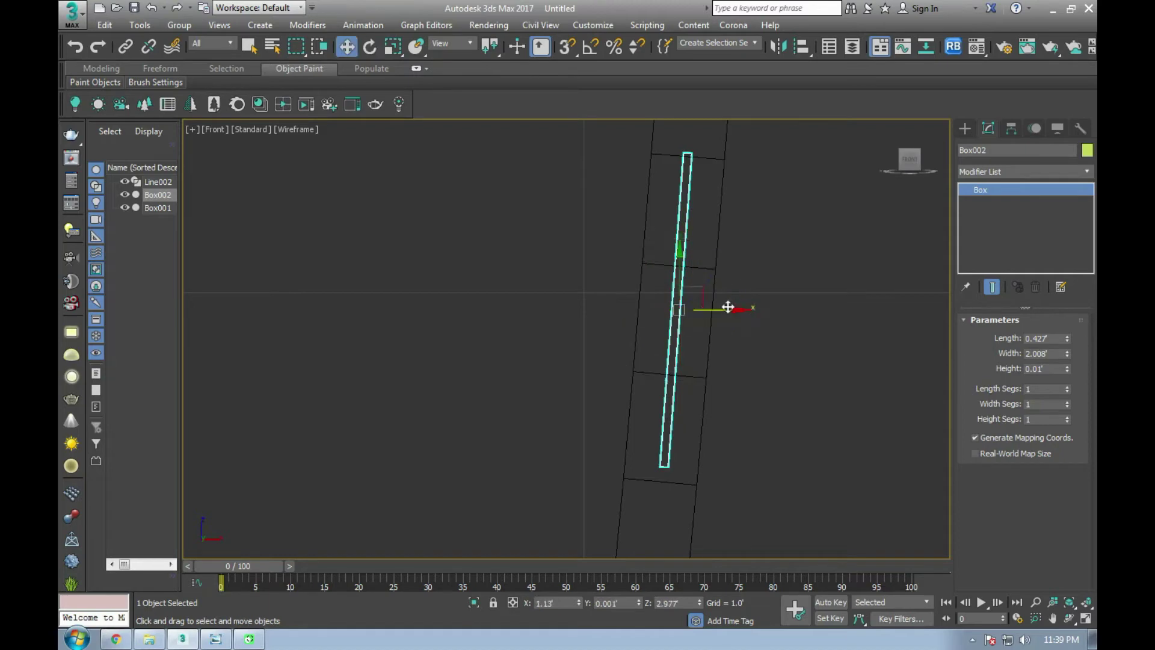
pyautogui.hotkey('alt', 'w')
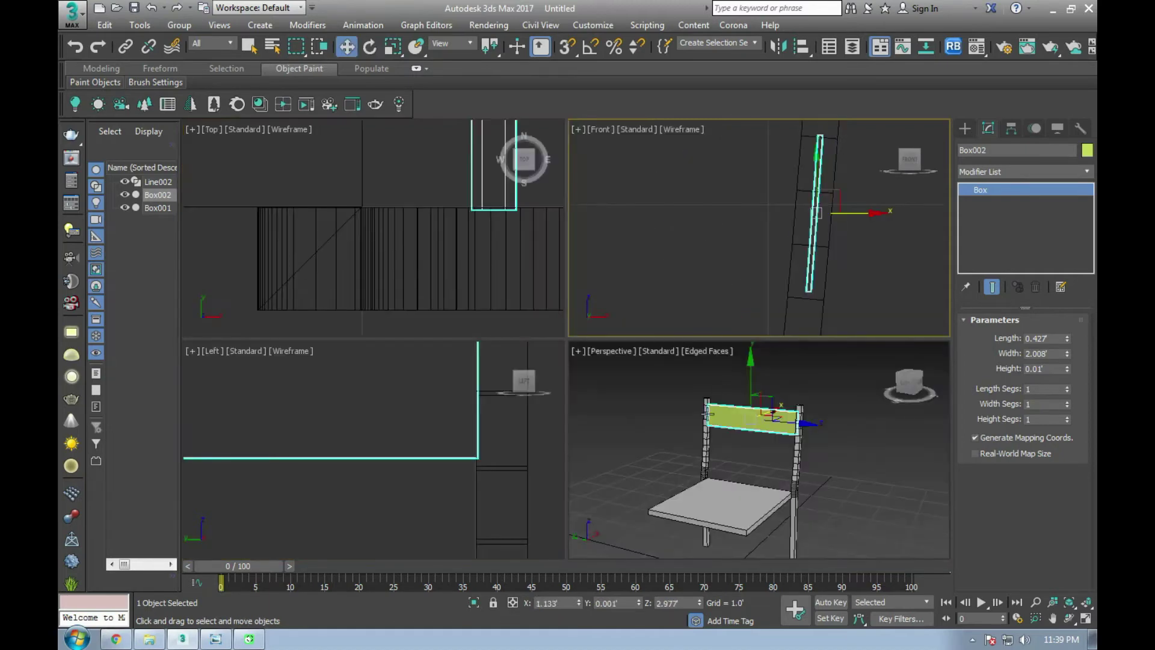
pyautogui.rightClick(716, 389)
pyautogui.hotkey('alt', 'w')
pyautogui.press('z')
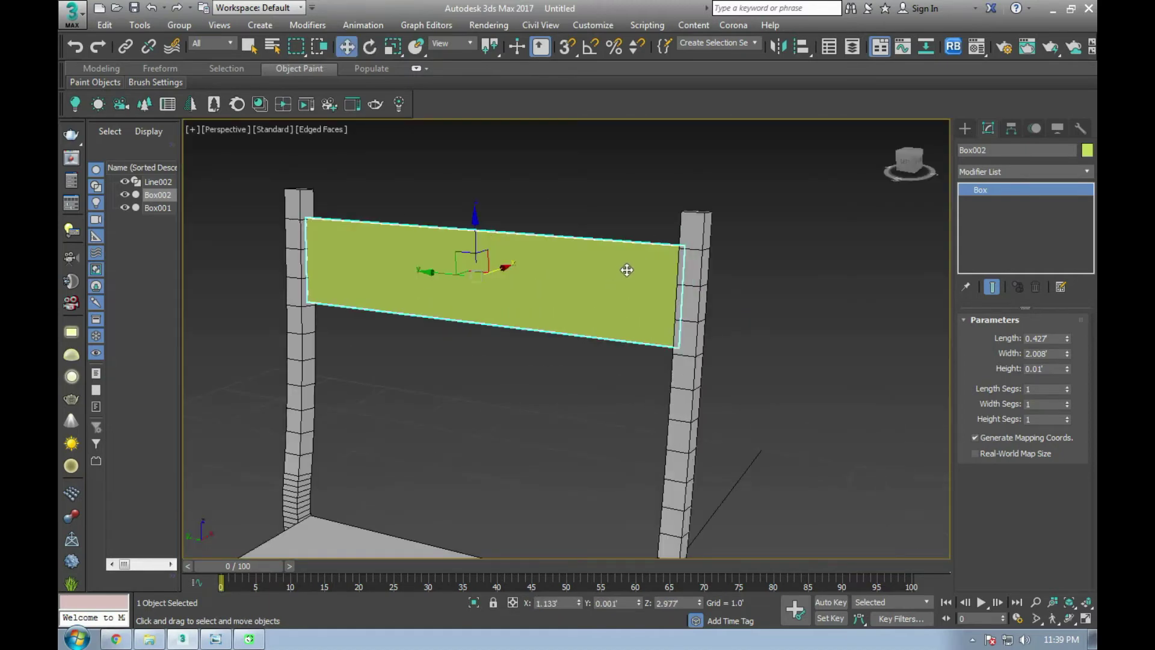
# Step: Set Box002's object colour to black and assign it the grey material from the Material Editor
pyautogui.click(1086, 150)
pyautogui.click(696, 356)
pyautogui.click(653, 399)
pyautogui.press('m')
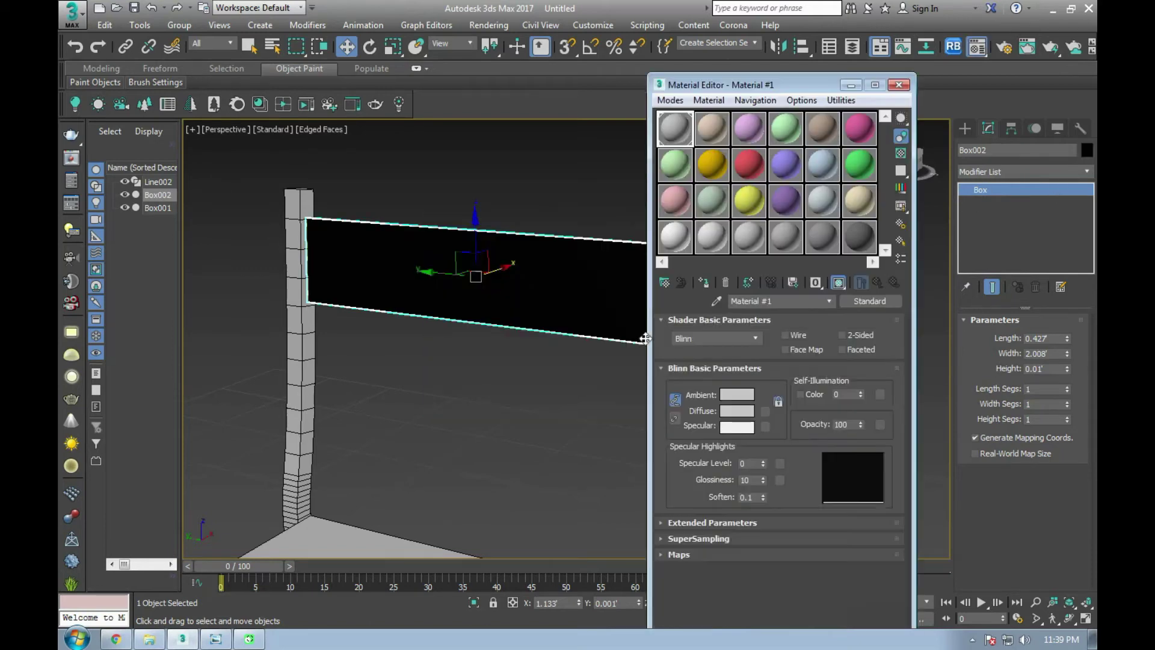
pyautogui.click(704, 283)
pyautogui.click(899, 85)
# Step: Orbit and pan around the chair to inspect the new backrest panel
pyautogui.click(685, 409)
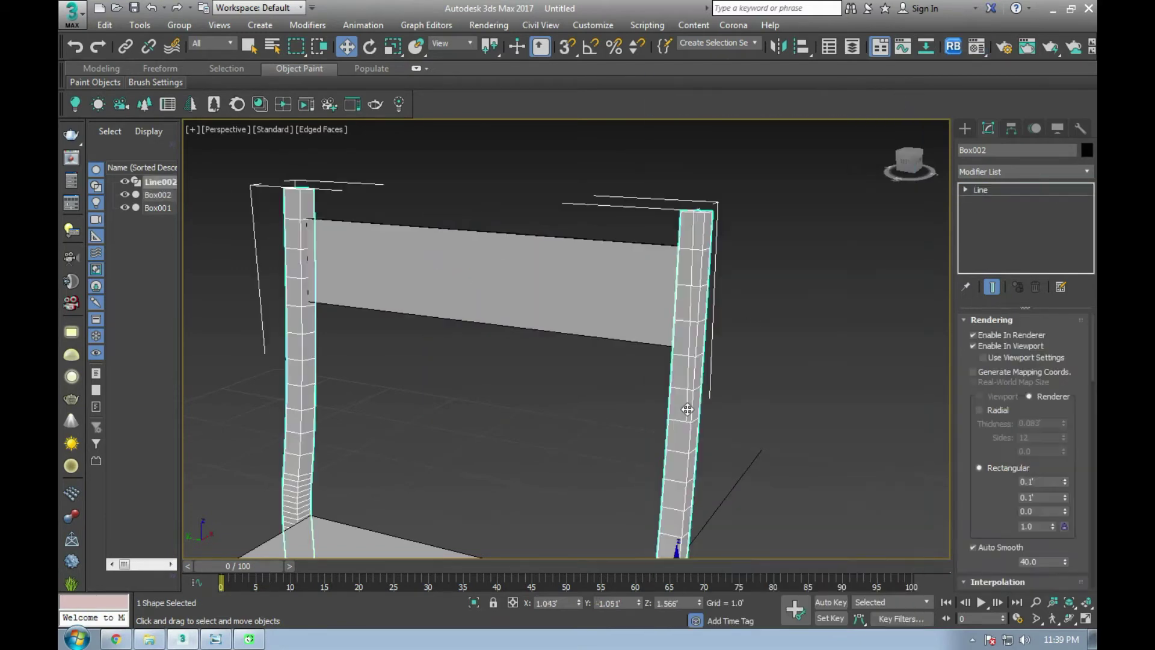
pyautogui.scroll(-5, 856, 298)
pyautogui.click(855, 371)
pyautogui.scroll(5, 806, 377)
pyautogui.moveTo(806, 377); pyautogui.dragTo(806, 384, button='middle')
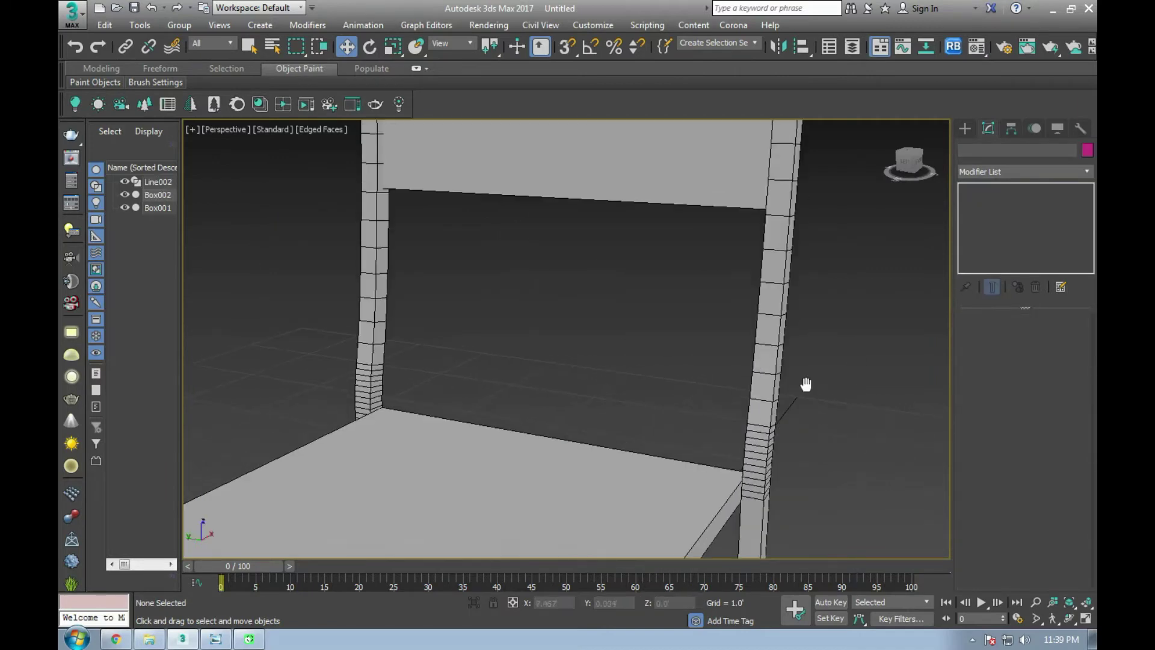
pyautogui.scroll(-5, 586, 223)
pyautogui.scroll(5, 586, 223)
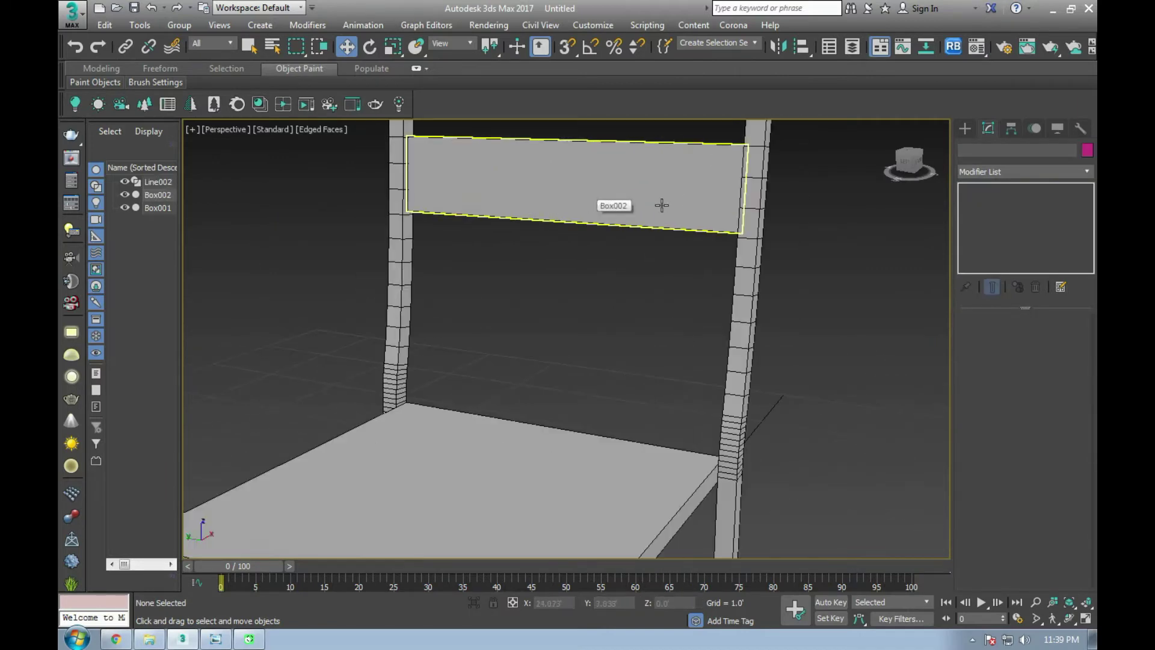
pyautogui.scroll(1, 668, 241)
pyautogui.keyDown('alt'); pyautogui.moveTo(675, 281); pyautogui.dragTo(782, 271, button='middle'); pyautogui.keyUp('alt')
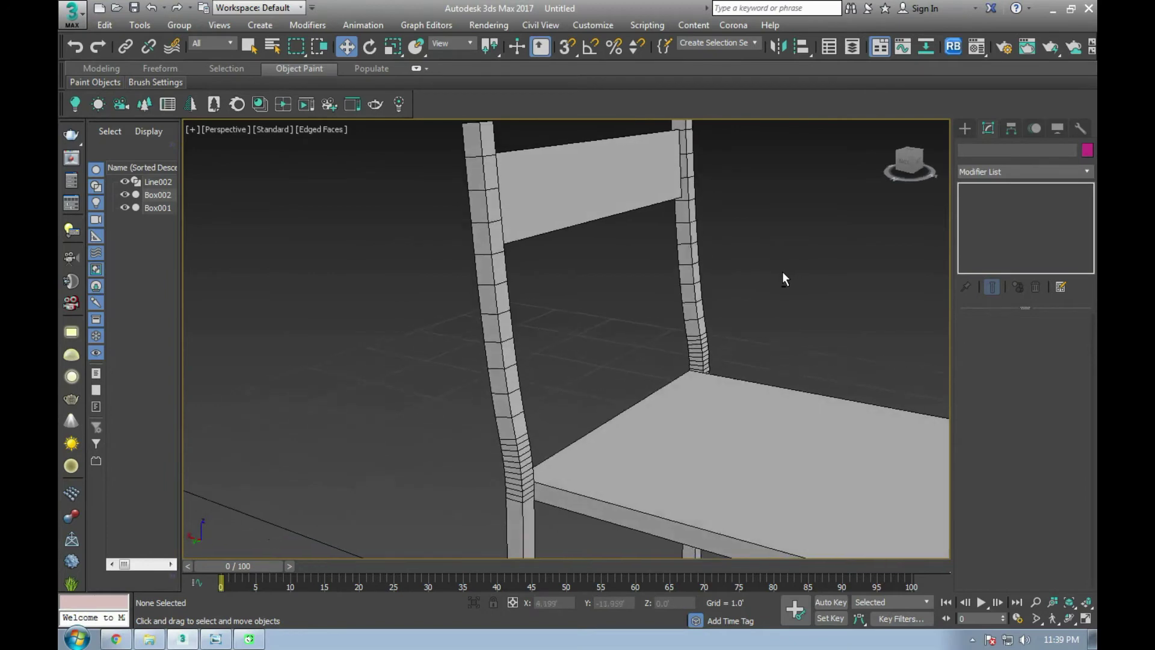
pyautogui.scroll(2, 587, 238)
pyautogui.moveTo(554, 207)
pyautogui.keyDown('alt'); pyautogui.mouseDown(button='middle')
pyautogui.moveTo(573, 282)
pyautogui.moveTo(732, 221)
pyautogui.mouseUp(button='middle'); pyautogui.keyUp('alt')
pyautogui.scroll(5, 701, 211)
pyautogui.scroll(-5, 702, 212)
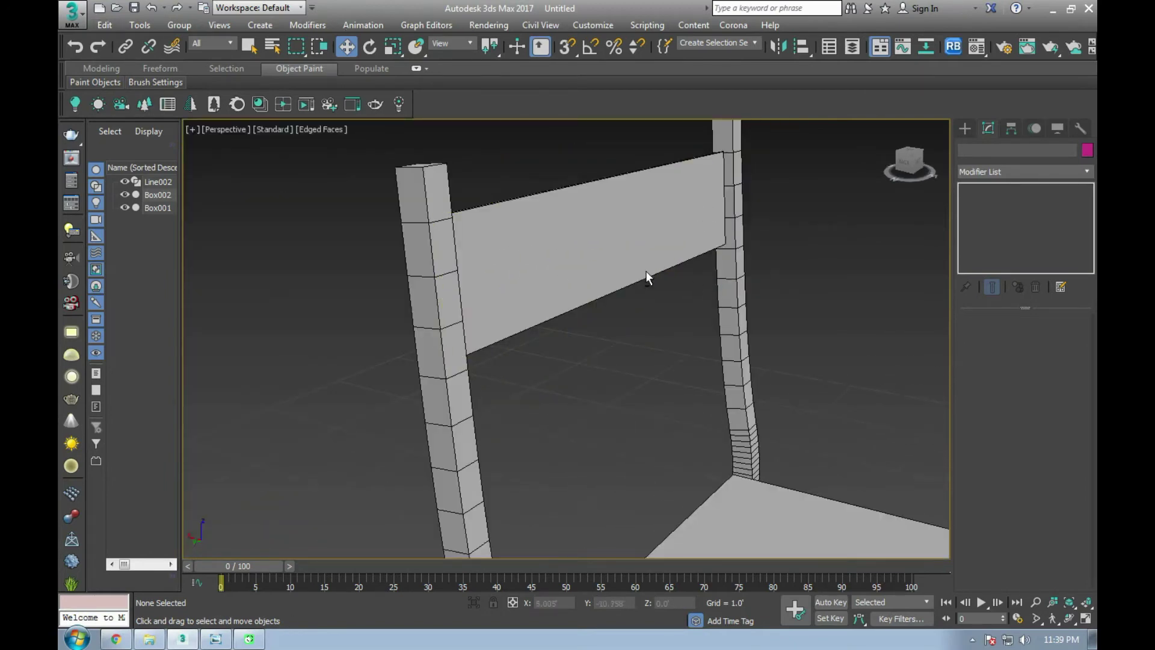
# Step: Maximize the Top viewport and bring up the chair reference photo
pyautogui.hotkey('alt', 'w')
pyautogui.click(427, 253)
pyautogui.hotkey('alt', 'w')
pyautogui.scroll(-4, 308, 554)
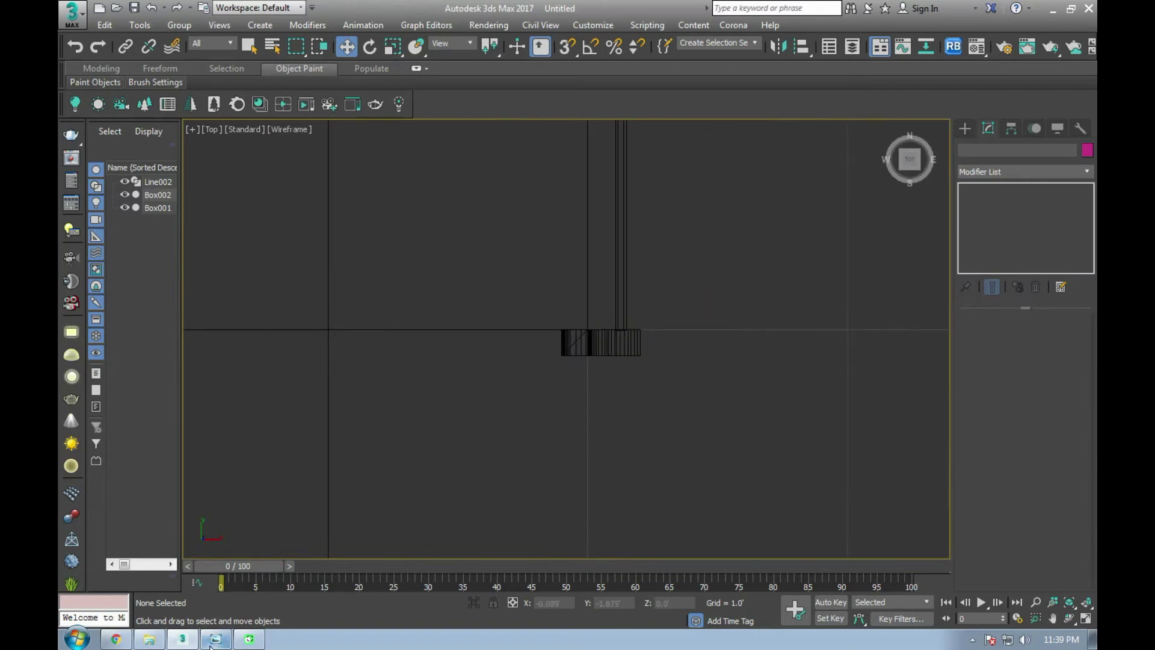
pyautogui.click(216, 639)
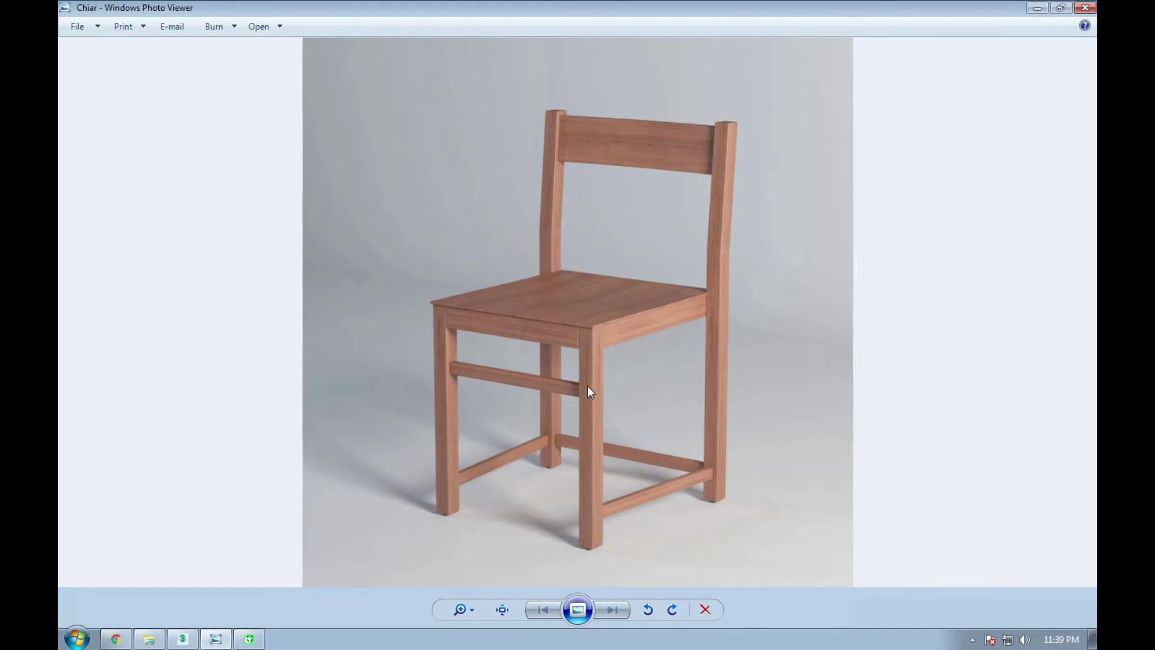
pyautogui.click(182, 639)
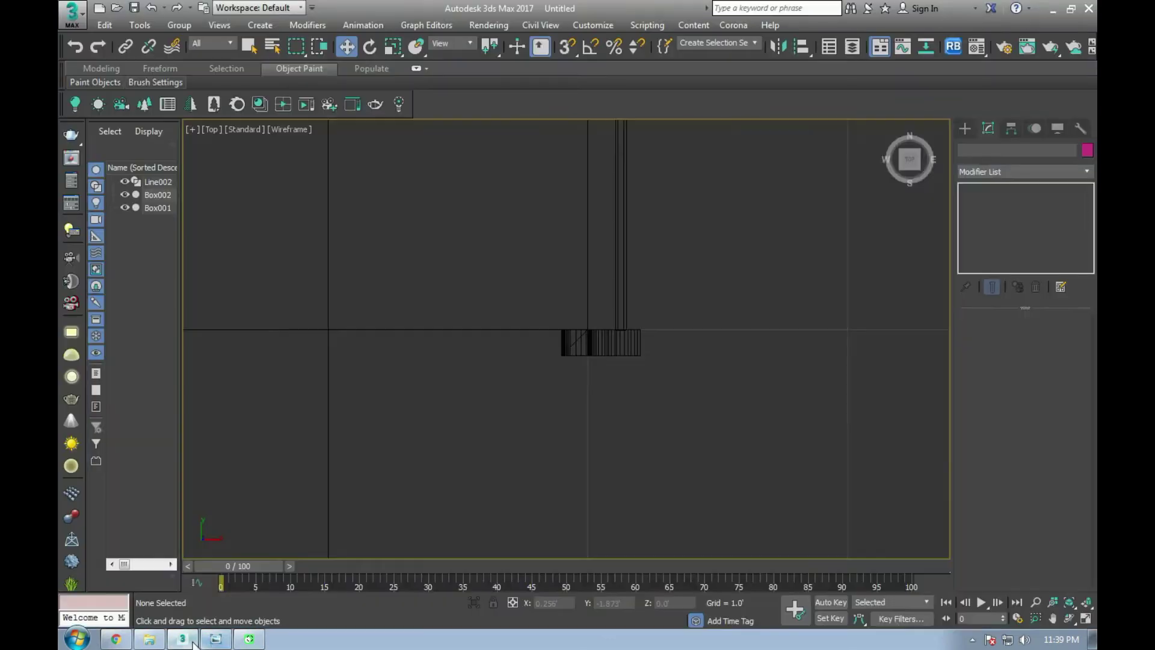
pyautogui.scroll(-5, 616, 359)
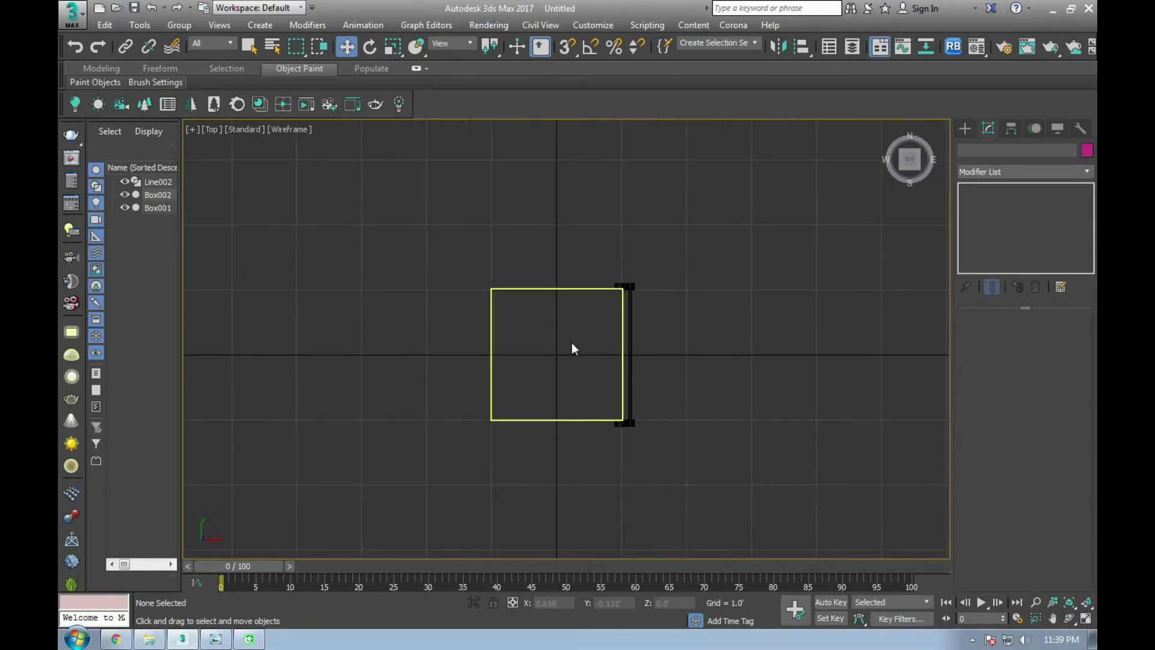
# Step: Draw a small square box, Box003, at the grid origin in the Top view
pyautogui.scroll(8, 529, 319)
pyautogui.scroll(1, 536, 338)
pyautogui.click(965, 128)
pyautogui.click(990, 215)
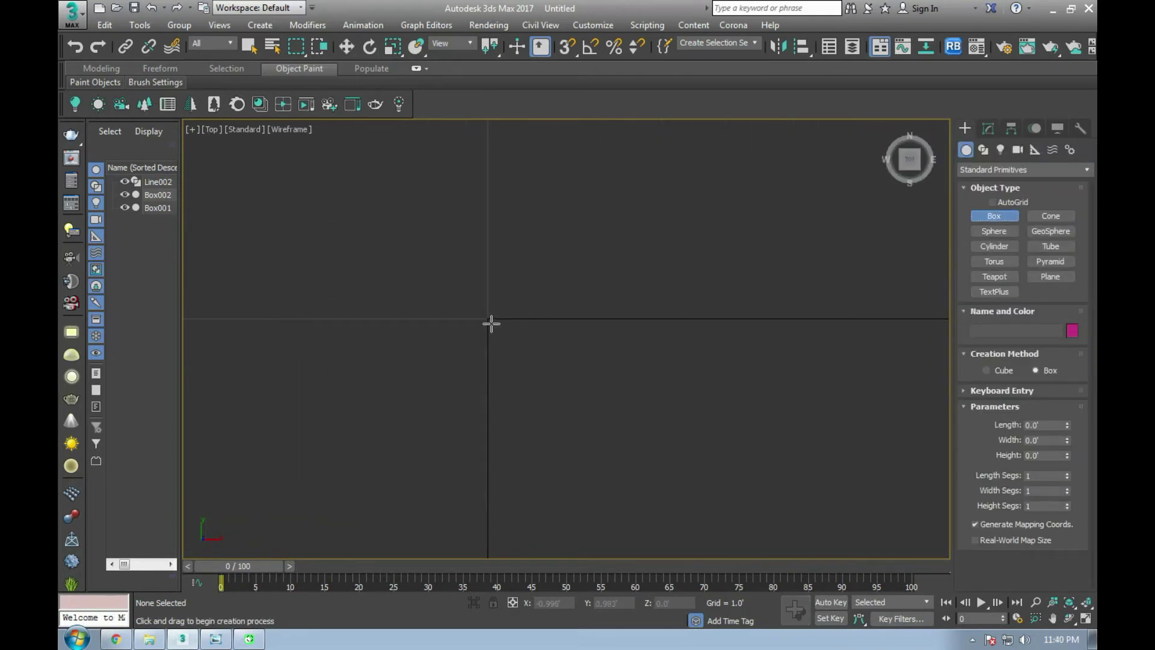
pyautogui.moveTo(491, 322); pyautogui.dragTo(545, 373)
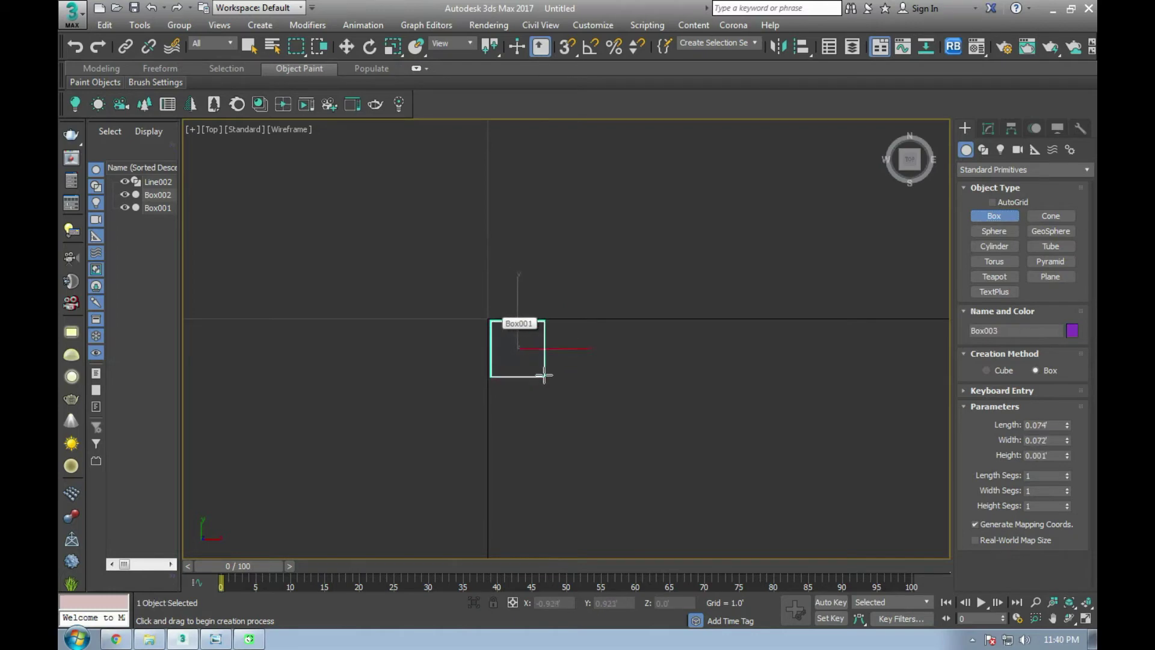
pyautogui.click(545, 281)
pyautogui.press('w')
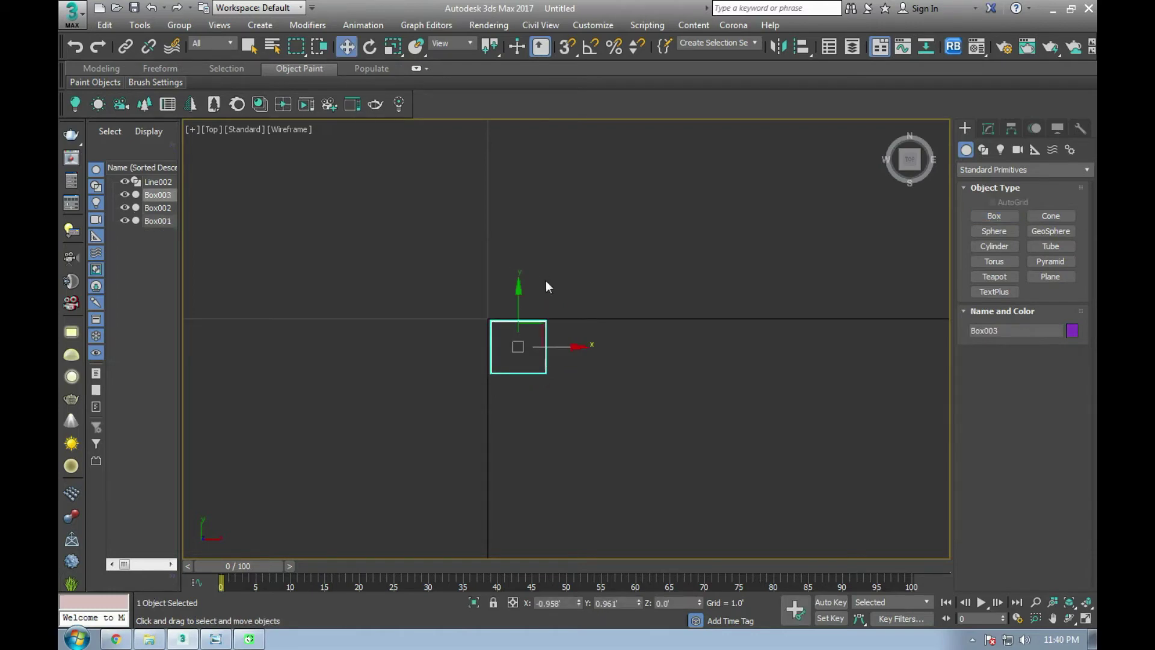
# Step: Check the chair reference photo, then switch to the Front viewport
pyautogui.click(223, 640)
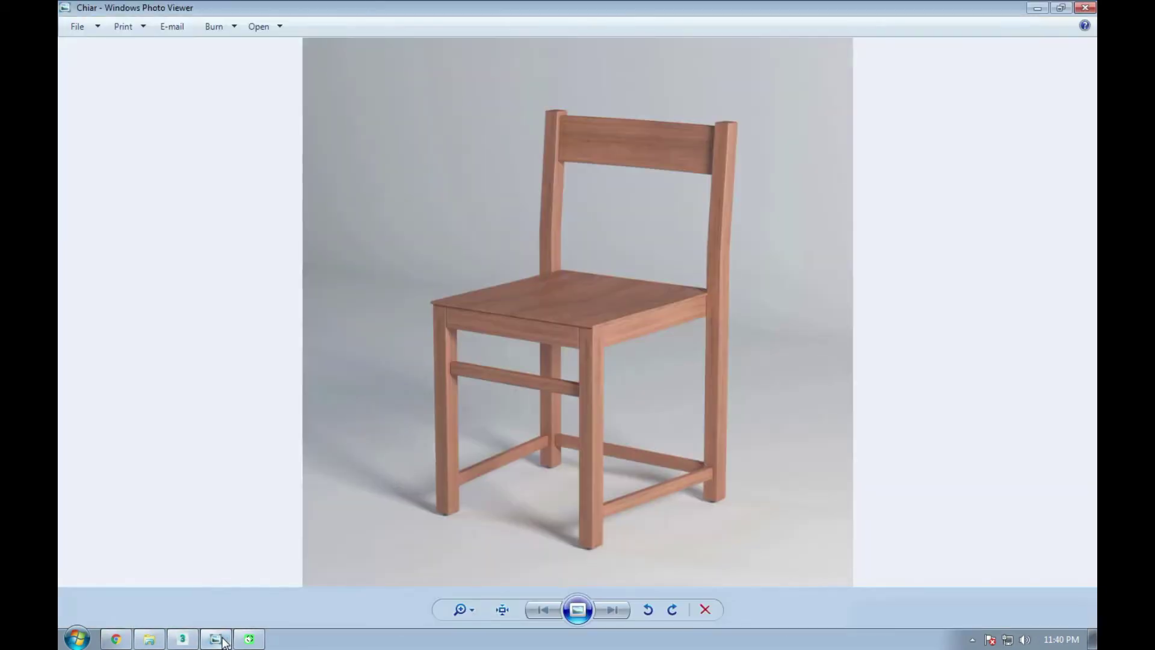
pyautogui.click(224, 640)
pyautogui.scroll(3, 529, 346)
pyautogui.press('f')
pyautogui.scroll(-3, 715, 257)
pyautogui.scroll(-2, 593, 450)
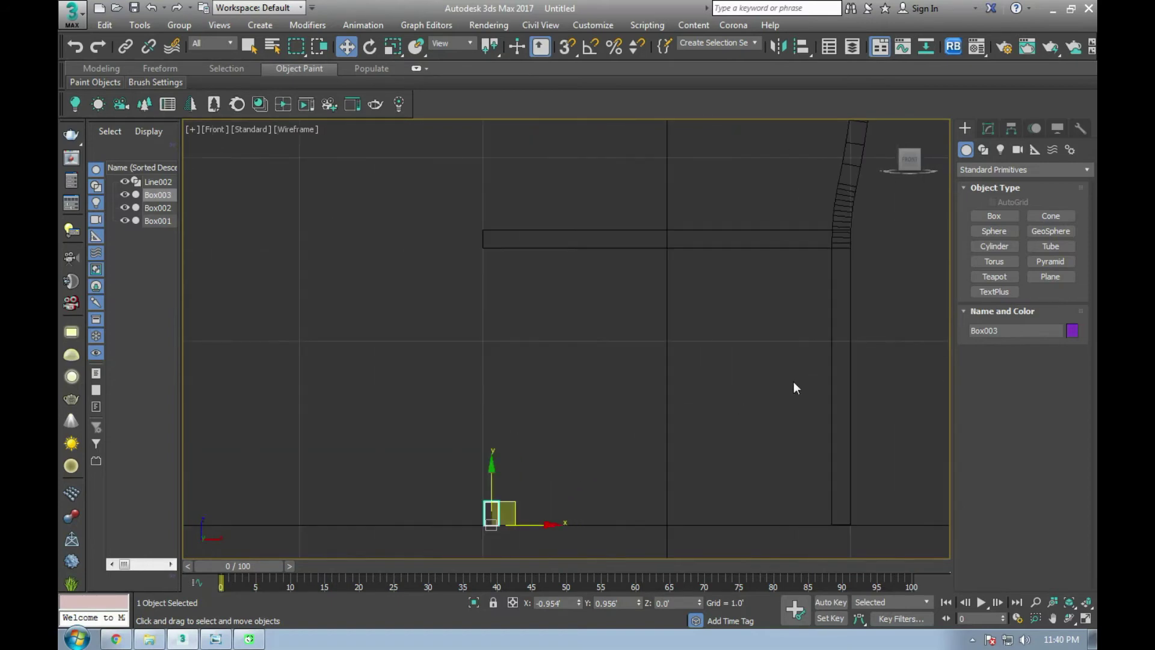
# Step: Set Box003's length and width to 0.1 and position it in the Top view
pyautogui.click(989, 131)
pyautogui.press('t')
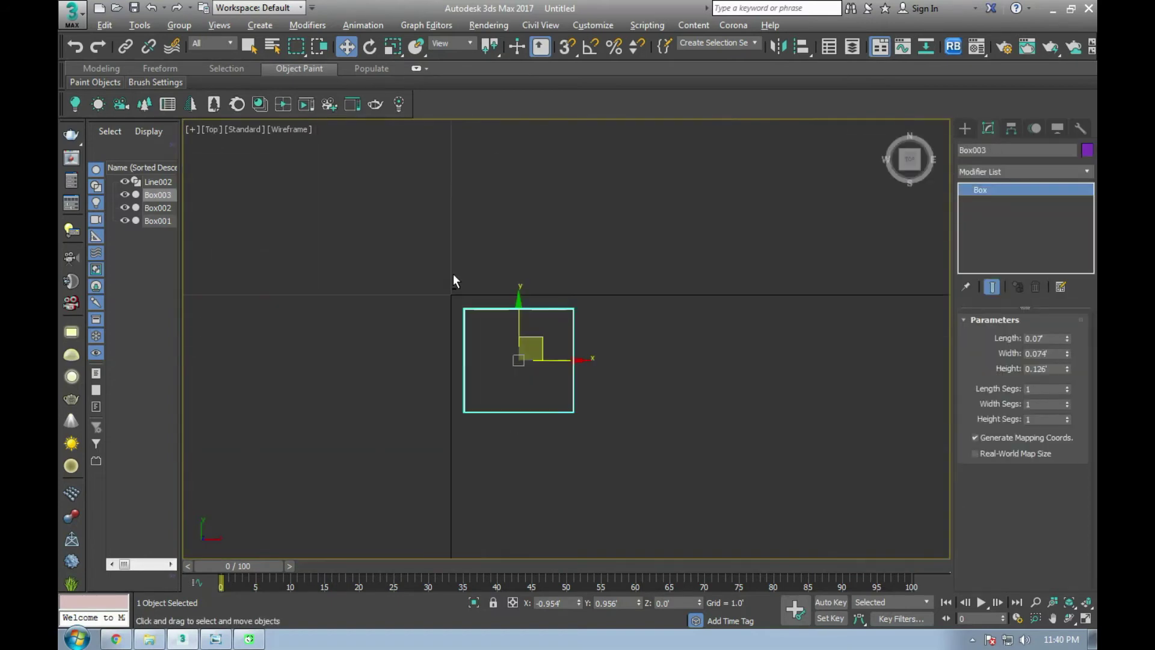
pyautogui.doubleClick(1048, 338)
pyautogui.write('0.1')
pyautogui.press('Tab')
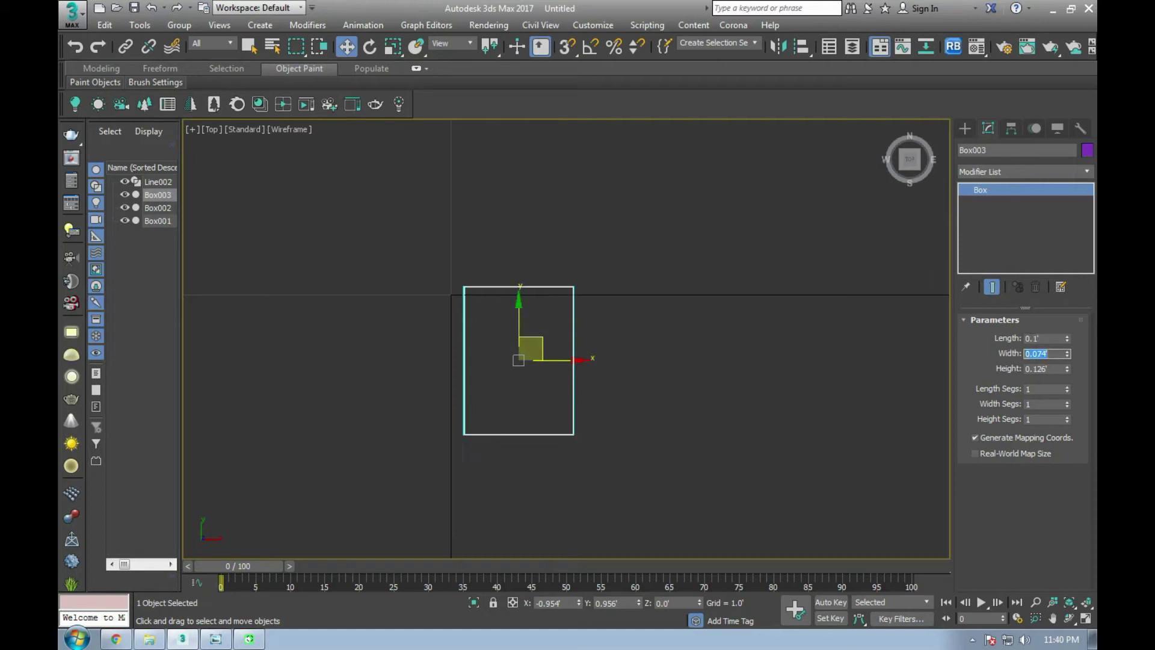
pyautogui.write('0.1')
pyautogui.press('Return')
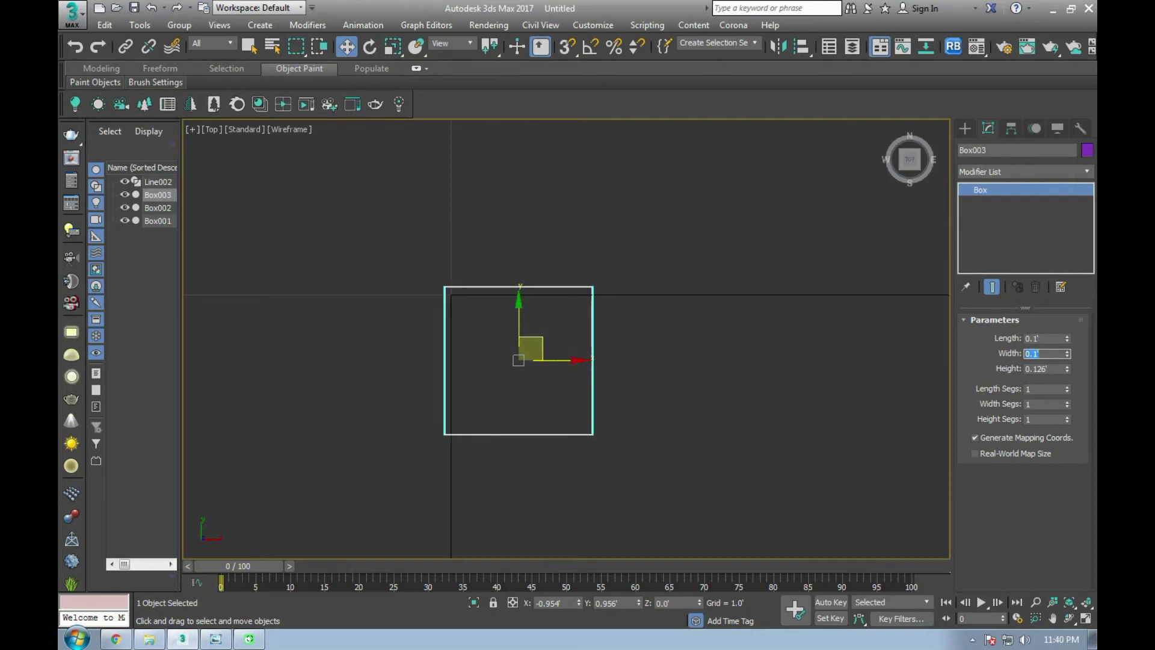
pyautogui.moveTo(544, 349); pyautogui.dragTo(563, 369)
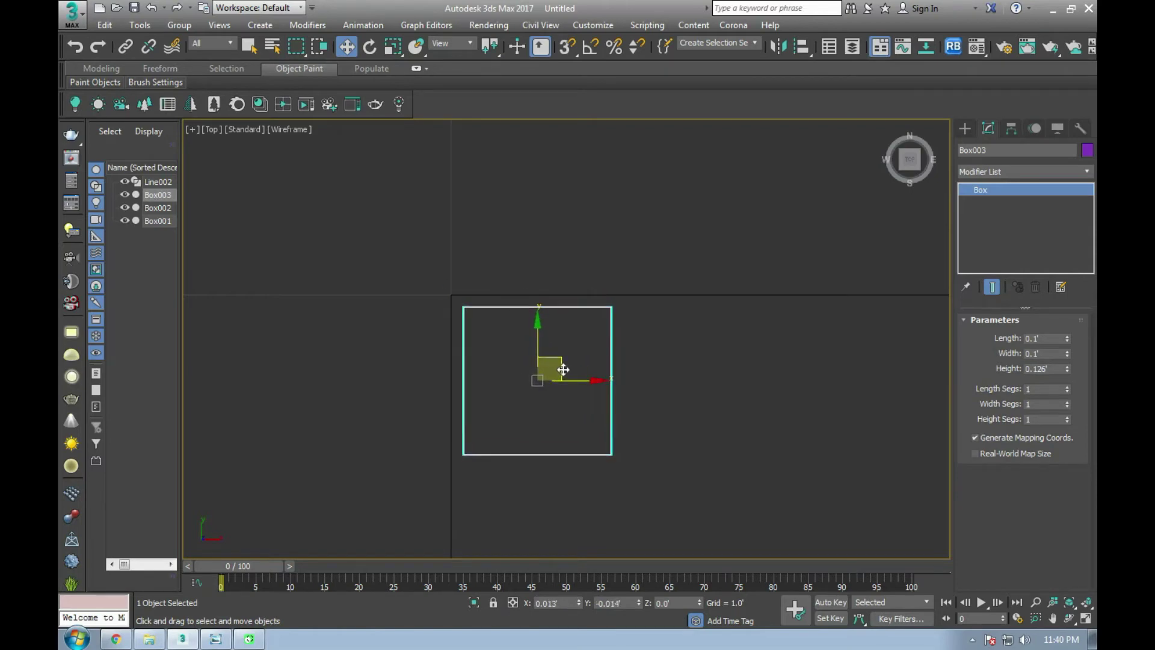
# Step: Stretch Box003's height into a tall leg of about 1.503
pyautogui.hotkey('alt', 'w')
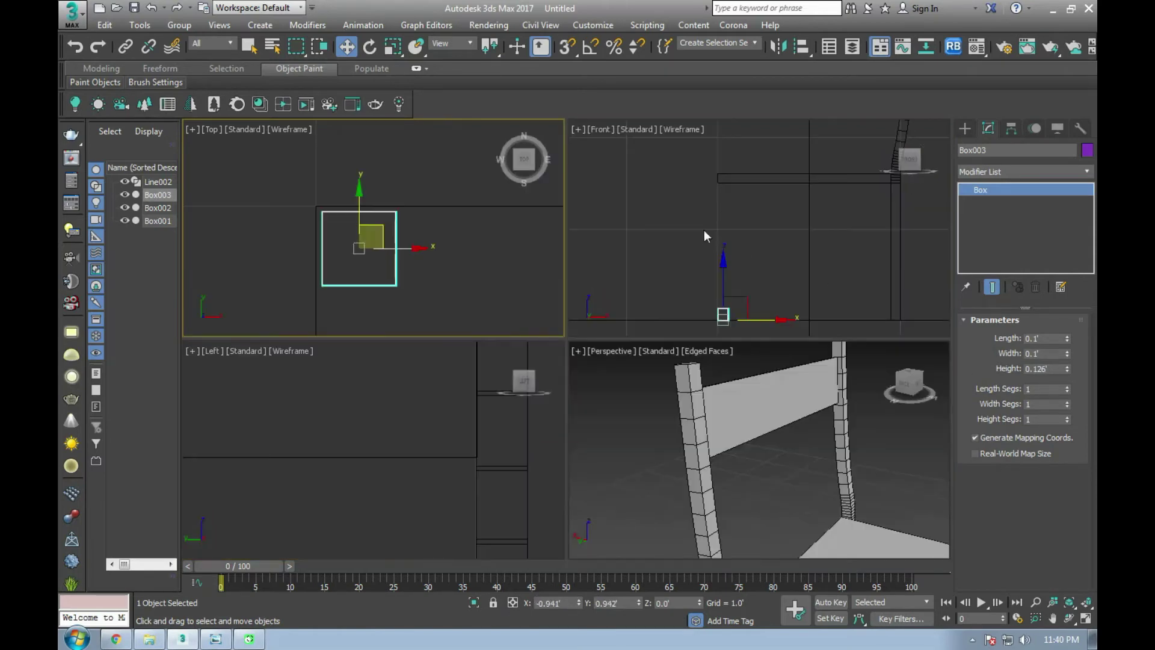
pyautogui.hotkey('alt', 'w')
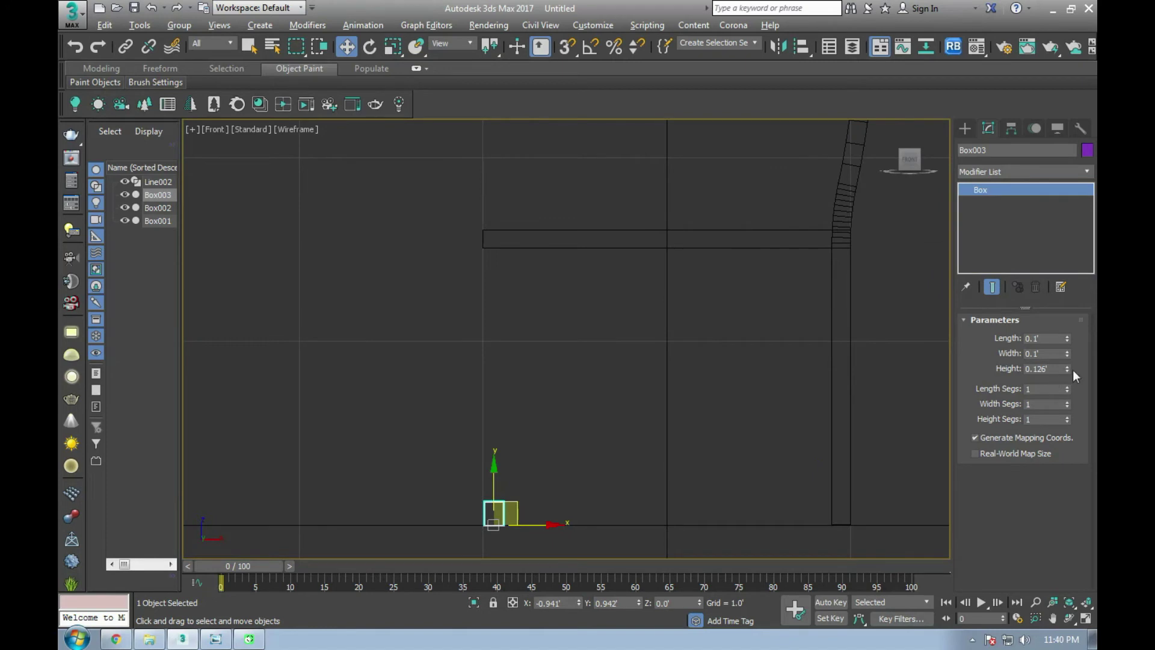
pyautogui.moveTo(1067, 368); pyautogui.dragTo(1065, 234)
pyautogui.moveTo(1067, 369); pyautogui.dragTo(1068, 220)
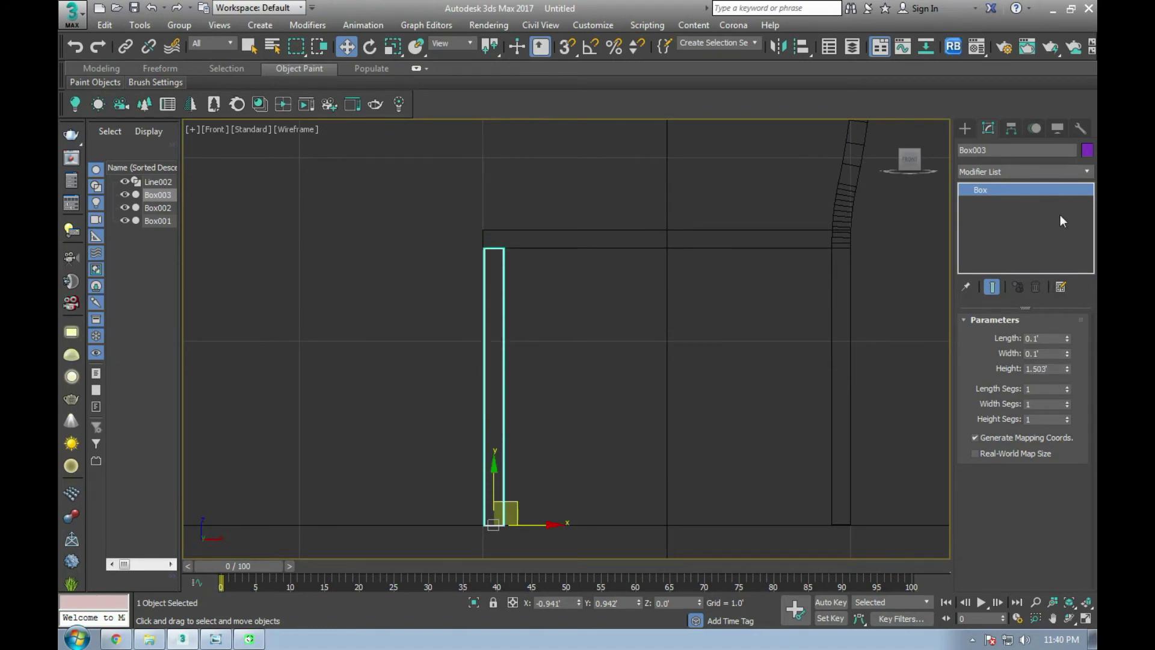
pyautogui.scroll(5, 509, 254)
pyautogui.scroll(5, 499, 264)
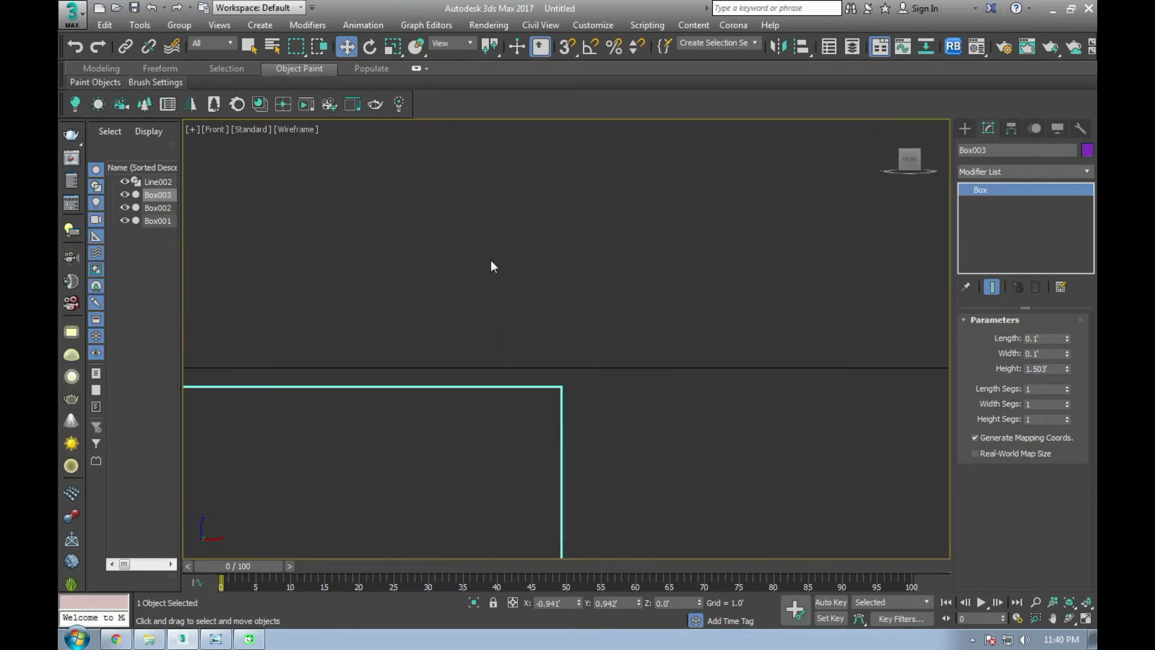
pyautogui.click(1068, 365)
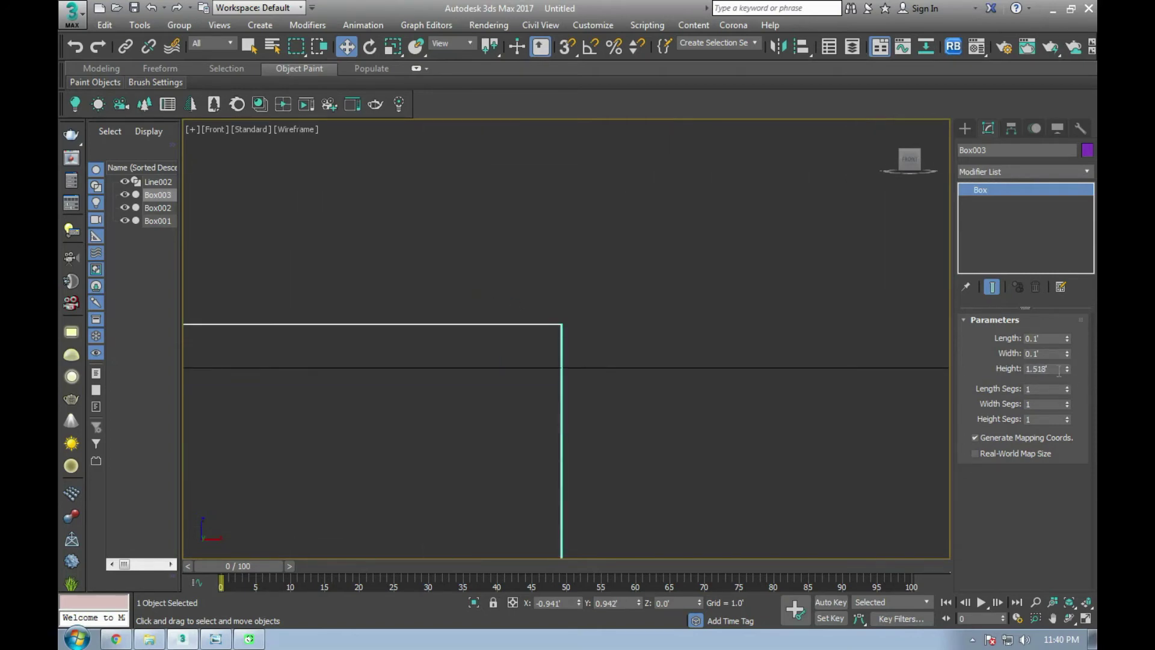
pyautogui.click(1067, 371)
# Step: Fine-tune the leg height in small steps until it settles at 1.508
pyautogui.scroll(-3, 751, 368)
pyautogui.scroll(-5, 630, 367)
pyautogui.scroll(3, 597, 370)
pyautogui.scroll(5, 578, 373)
pyautogui.moveTo(578, 374); pyautogui.dragTo(622, 330, button='middle')
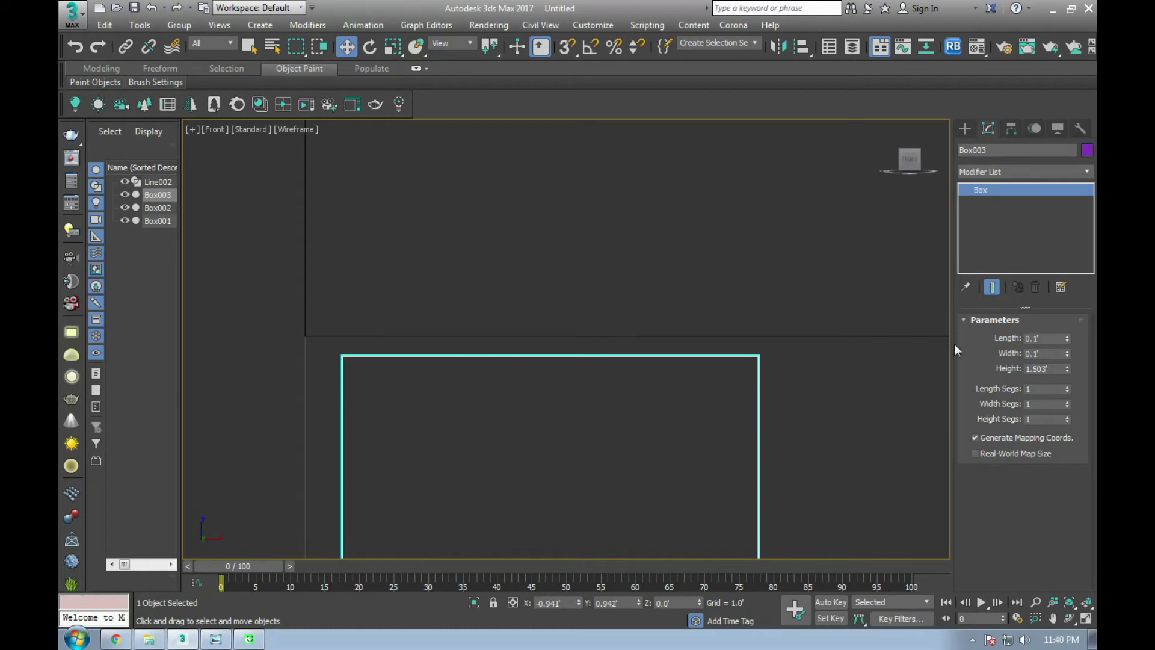
pyautogui.click(1050, 368)
pyautogui.press('Return')
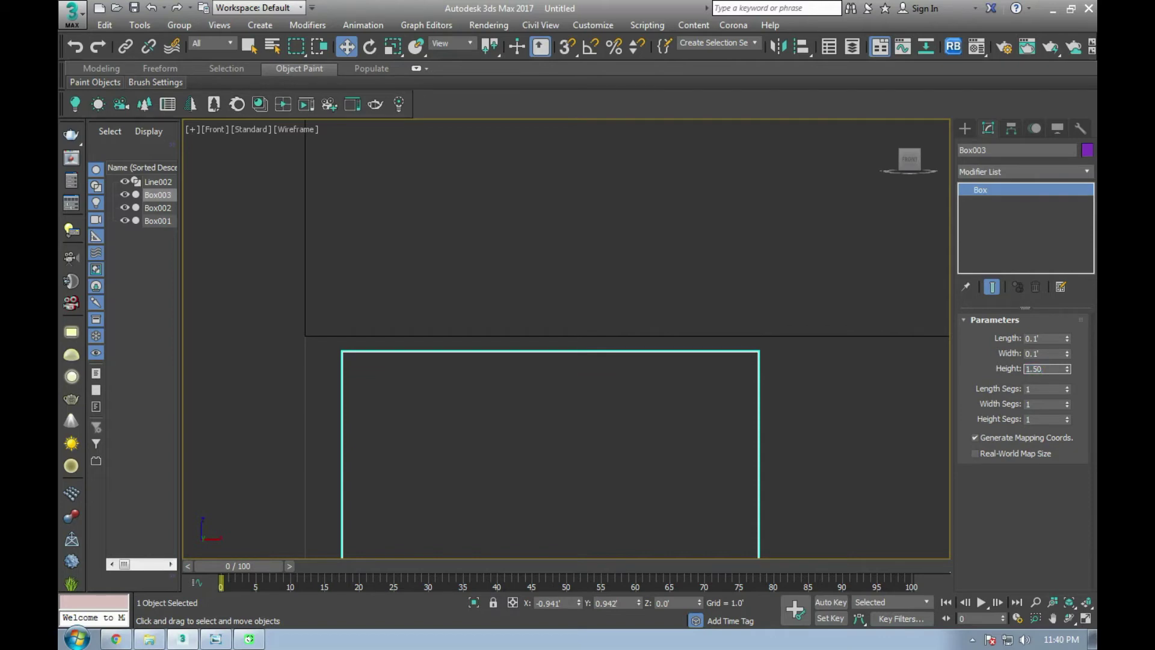
pyautogui.write('6')
pyautogui.press('Return')
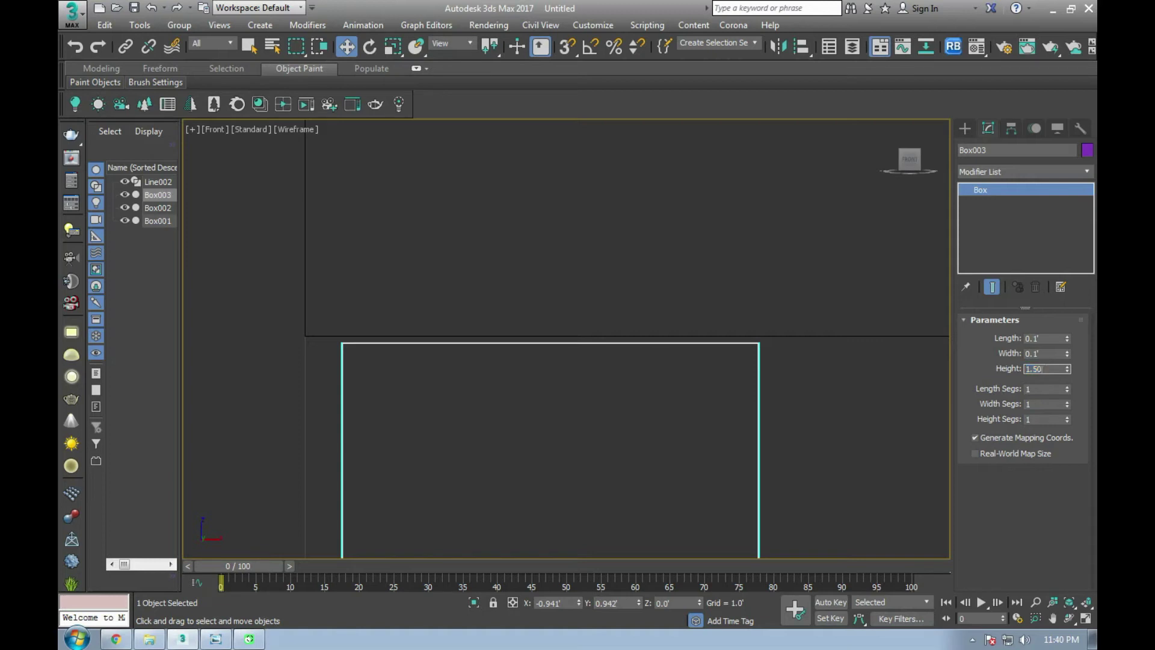
pyautogui.write('9')
pyautogui.press('Return')
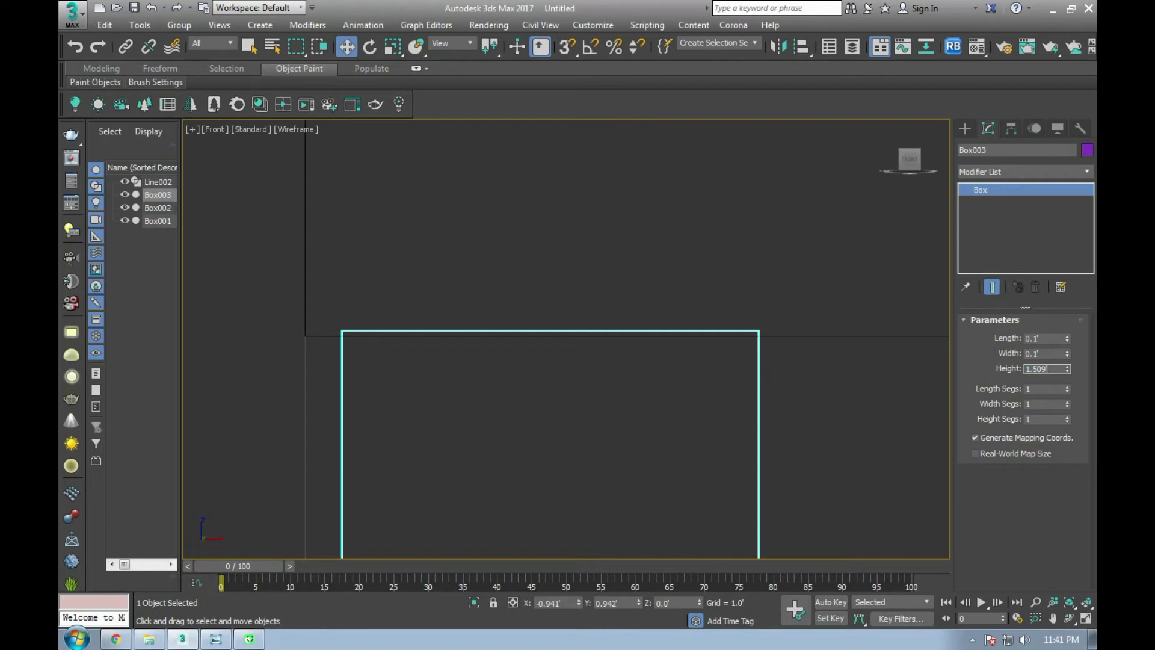
pyautogui.press('Return')
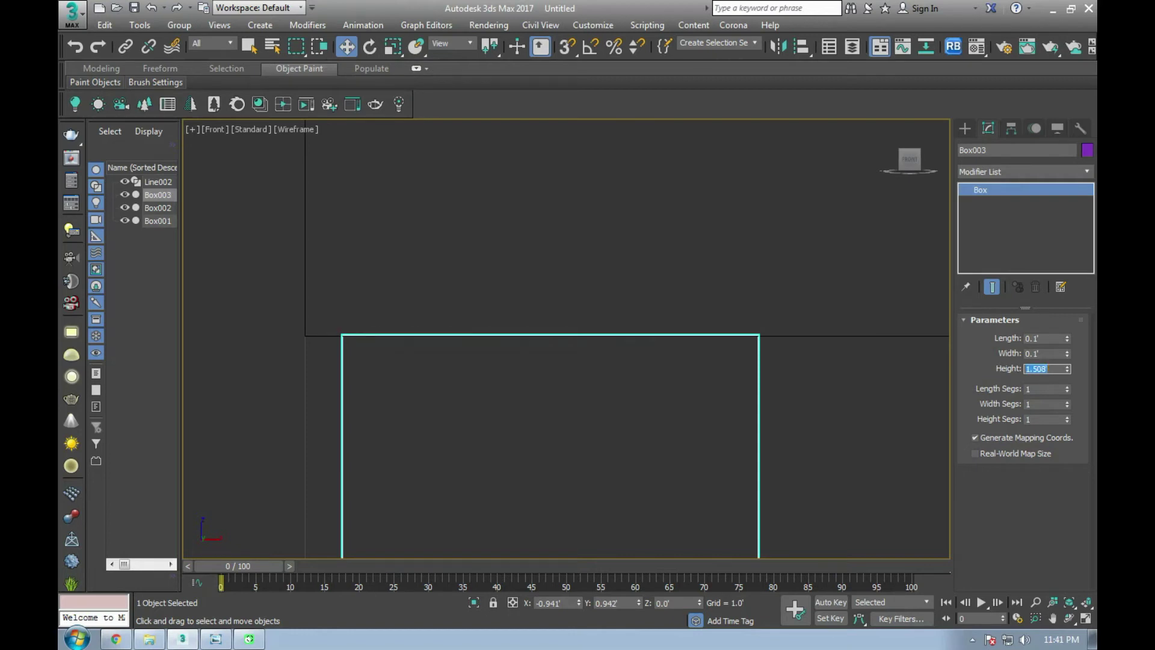
pyautogui.scroll(-3, 651, 291)
pyautogui.scroll(-5, 652, 289)
# Step: In Perspective view, set the leg's object colour to black and check the Material Editor
pyautogui.press('t')
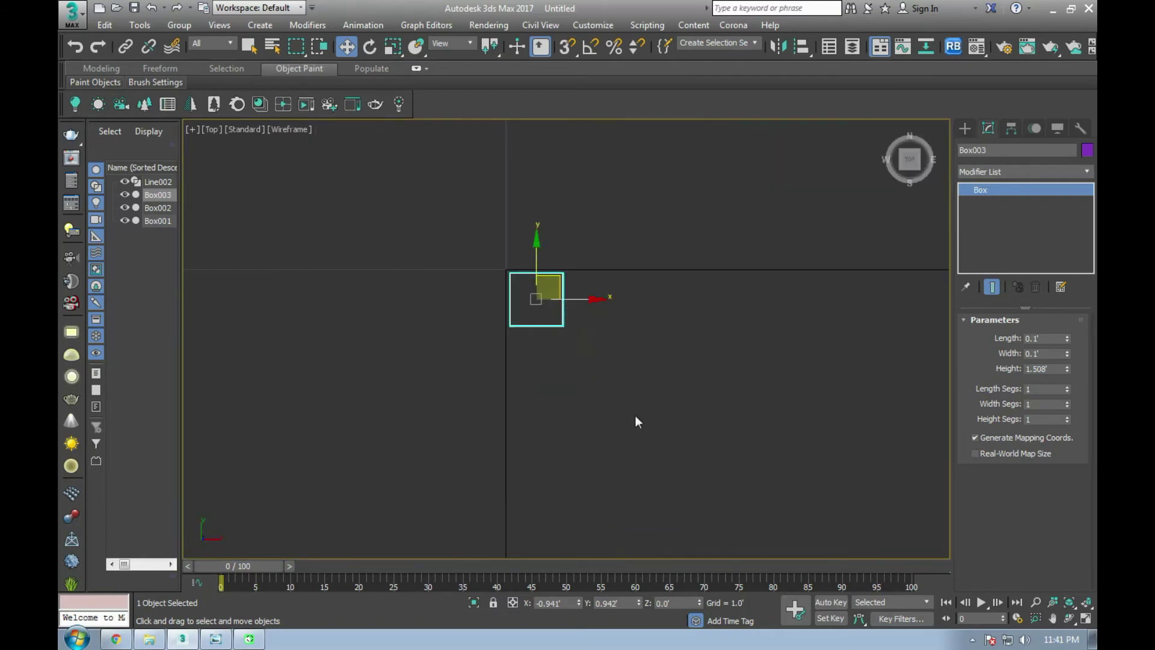
pyautogui.press('p')
pyautogui.scroll(-5, 698, 421)
pyautogui.scroll(4, 744, 343)
pyautogui.scroll(2, 744, 343)
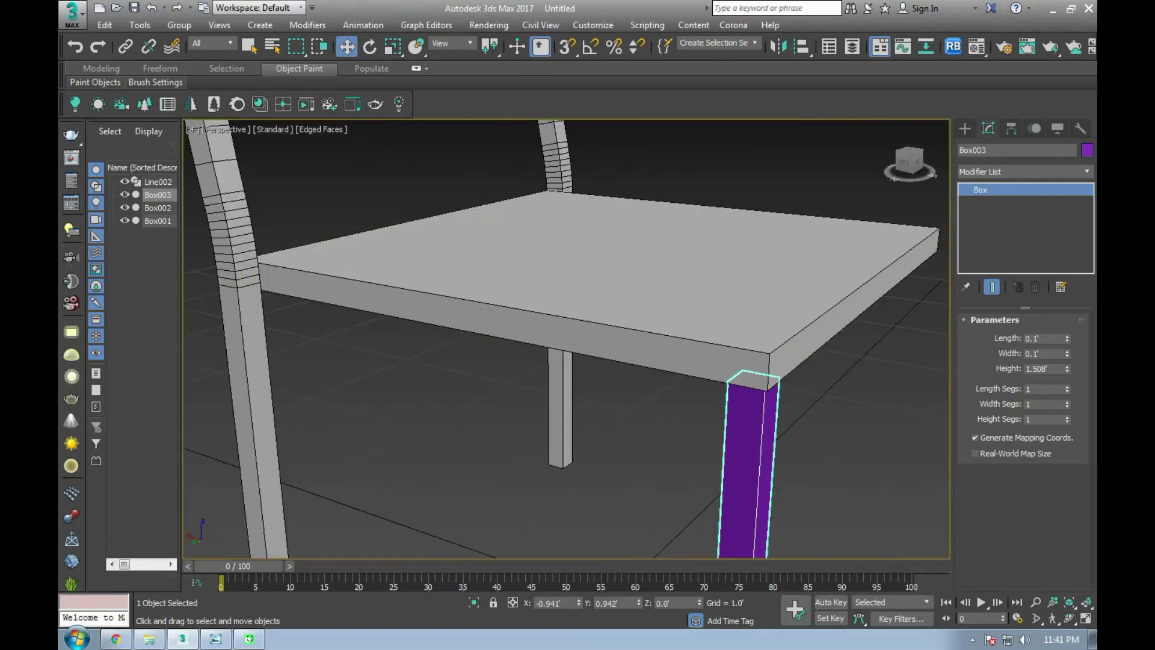
pyautogui.click(1087, 151)
pyautogui.click(689, 353)
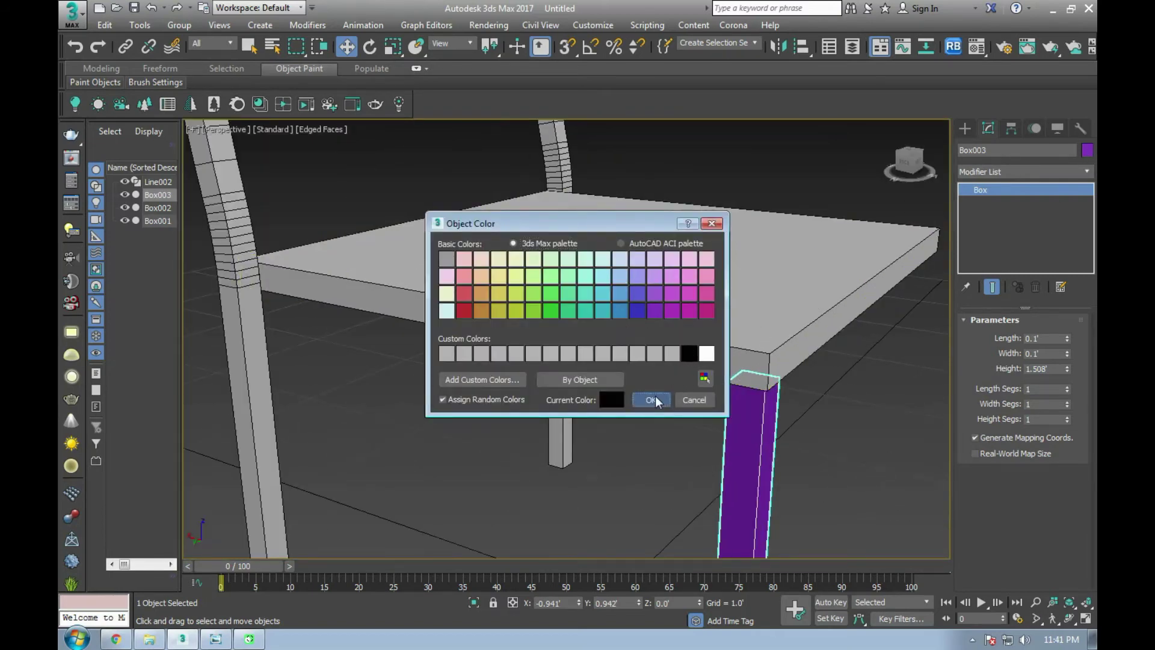
pyautogui.click(654, 397)
pyautogui.press('m')
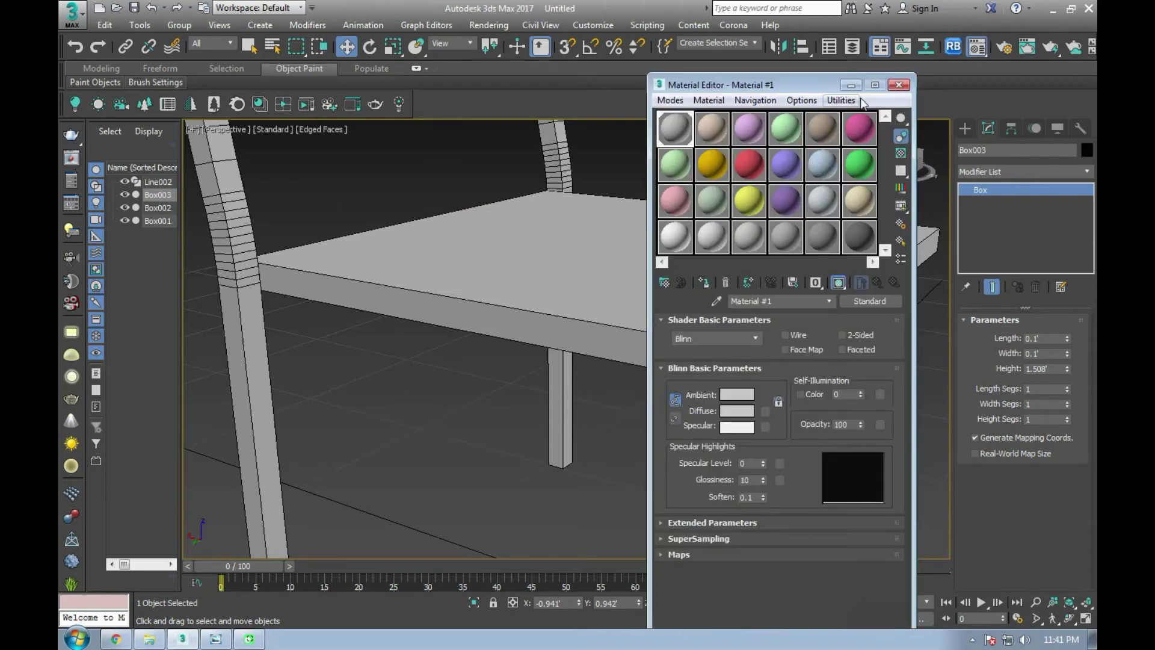
pyautogui.click(899, 84)
# Step: Reselect the front leg and maximize the Top viewport
pyautogui.scroll(-2, 712, 387)
pyautogui.click(859, 471)
pyautogui.moveTo(859, 470); pyautogui.dragTo(804, 383, button='middle')
pyautogui.scroll(-3, 782, 355)
pyautogui.scroll(4, 763, 326)
pyautogui.click(733, 328)
pyautogui.hotkey('alt', 'w')
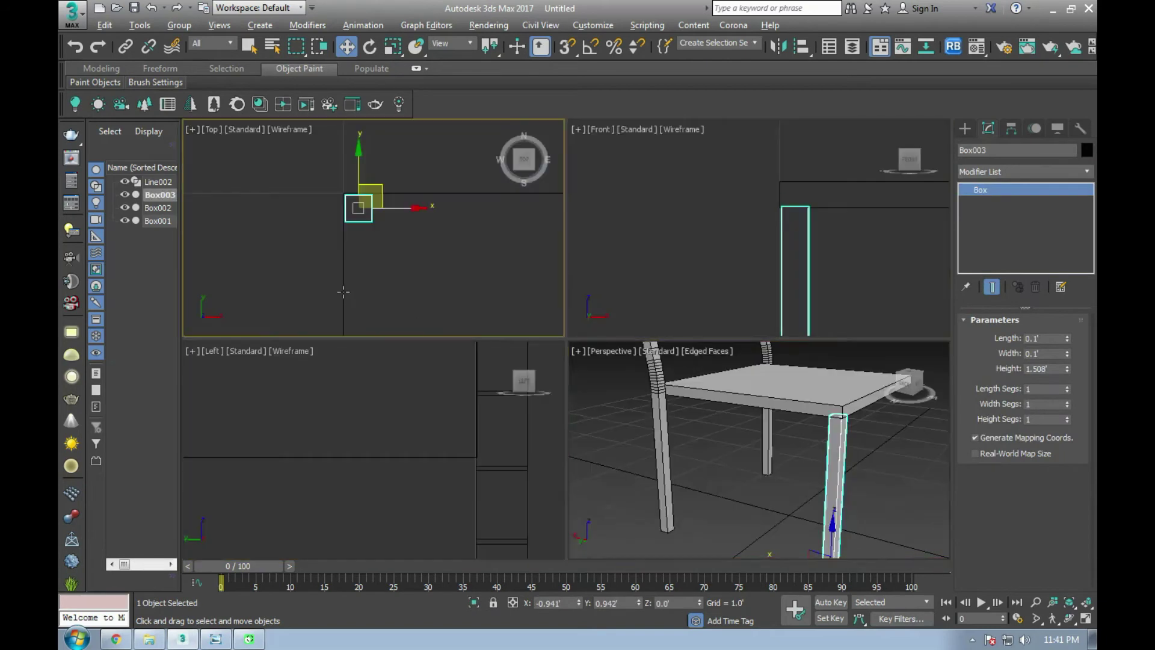
pyautogui.hotkey('alt', 'w')
pyautogui.scroll(2, 565, 344)
# Step: Shift-drag leg Box003 in the Top view to clone Box004 under the seat's front corner
pyautogui.scroll(2, 552, 300)
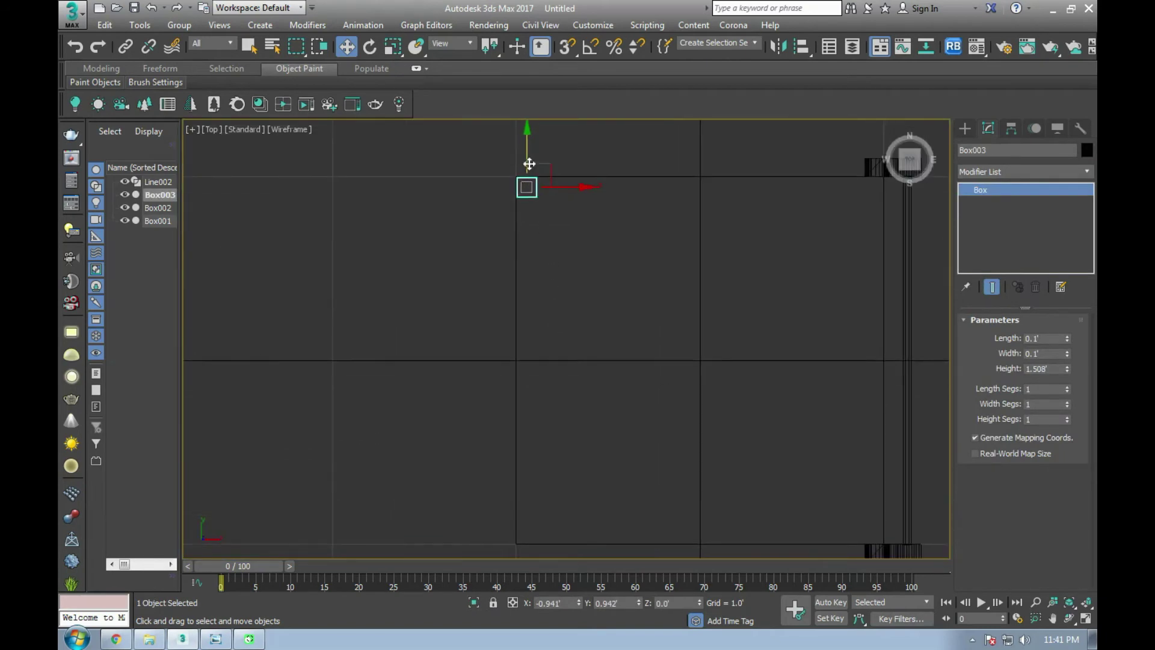
pyautogui.moveTo(530, 150); pyautogui.dragTo(579, 493)
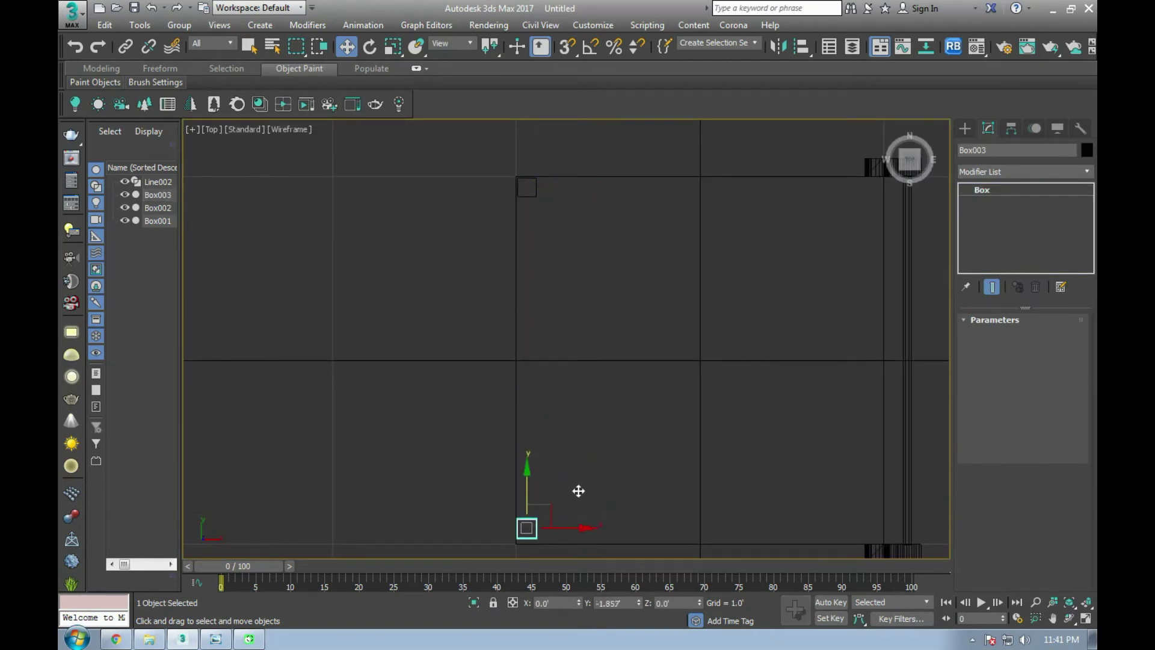
pyautogui.keyDown('shift'); pyautogui.moveTo(579, 493); pyautogui.dragTo(578, 491); pyautogui.keyUp('shift')
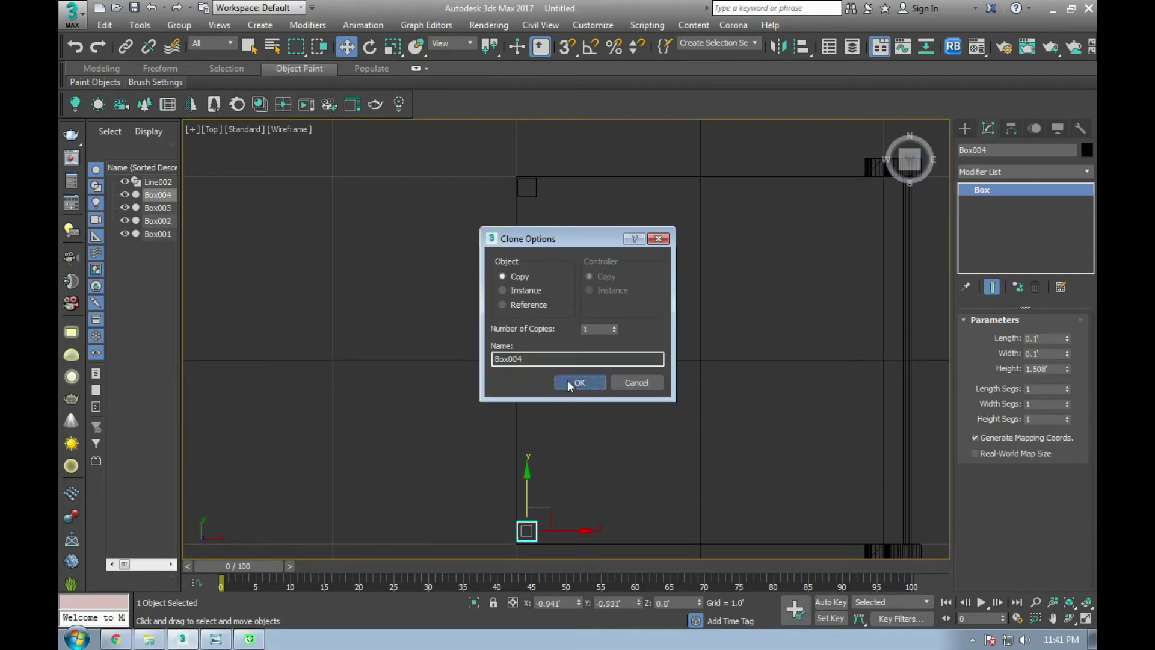
pyautogui.click(569, 384)
pyautogui.scroll(4, 580, 348)
pyautogui.scroll(3, 560, 361)
pyautogui.scroll(-4, 541, 405)
pyautogui.scroll(3, 565, 340)
pyautogui.moveTo(565, 340); pyautogui.dragTo(567, 350)
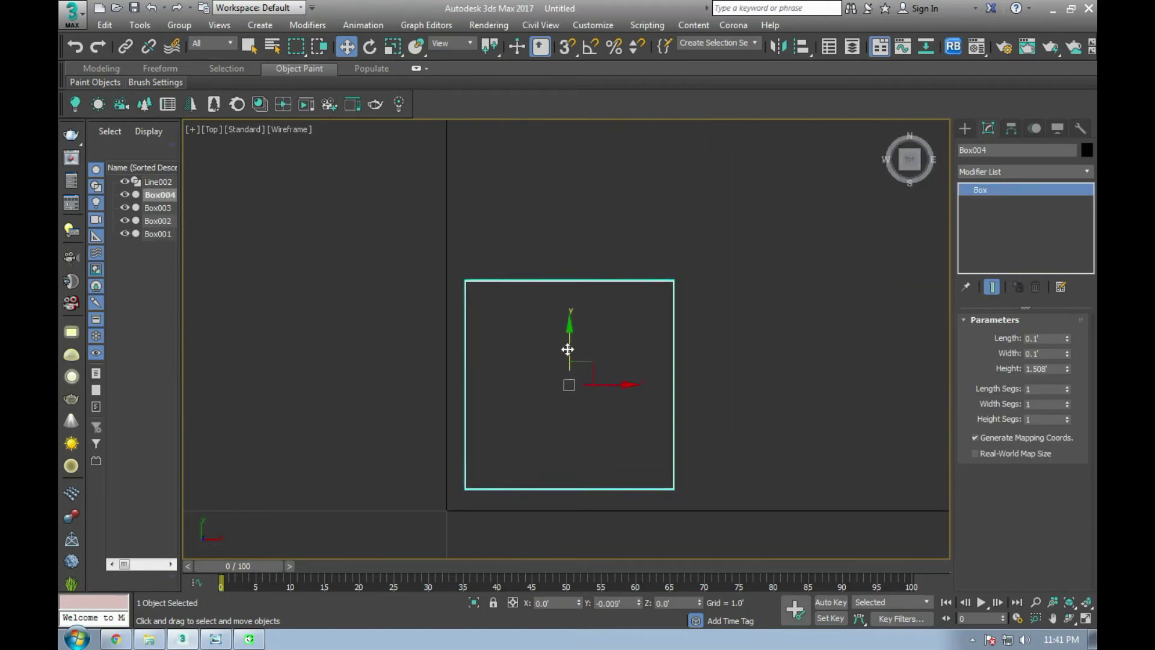
# Step: Orbit the Perspective view to inspect the new leg, then bring up the chair reference photo
pyautogui.hotkey('alt', 'w')
pyautogui.middleClick(678, 360)
pyautogui.hotkey('alt', 'w')
pyautogui.scroll(-3, 676, 343)
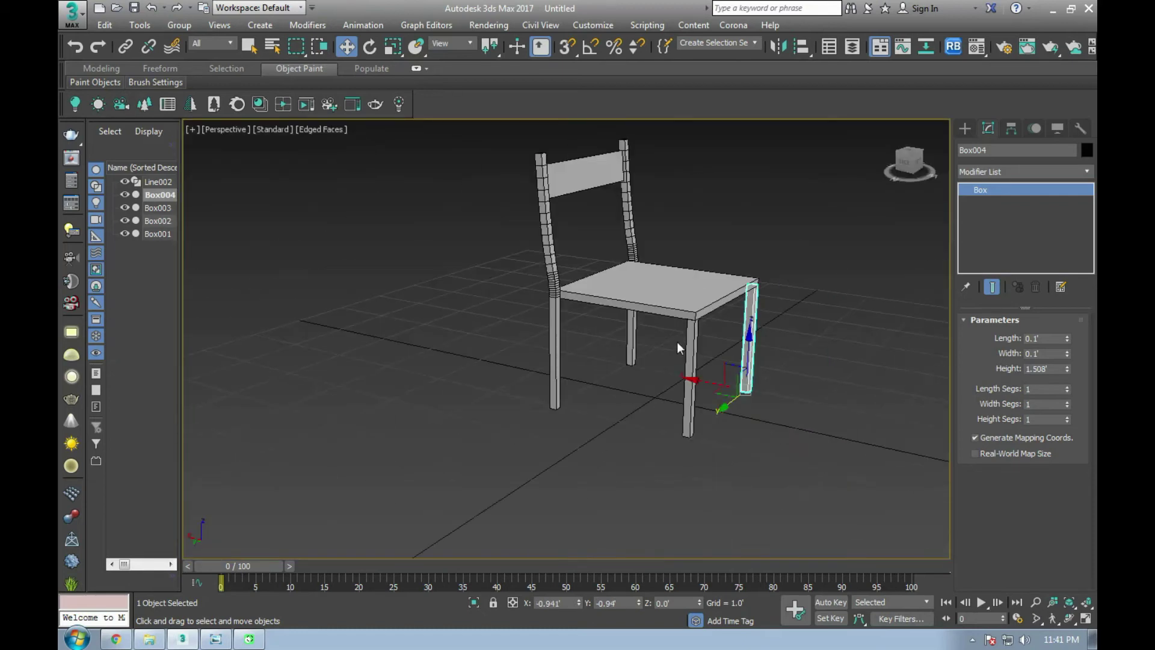
pyautogui.keyDown('alt'); pyautogui.moveTo(677, 342); pyautogui.dragTo(575, 344, button='middle'); pyautogui.keyUp('alt')
pyautogui.scroll(4, 691, 268)
pyautogui.scroll(2, 633, 281)
pyautogui.scroll(-2, 633, 281)
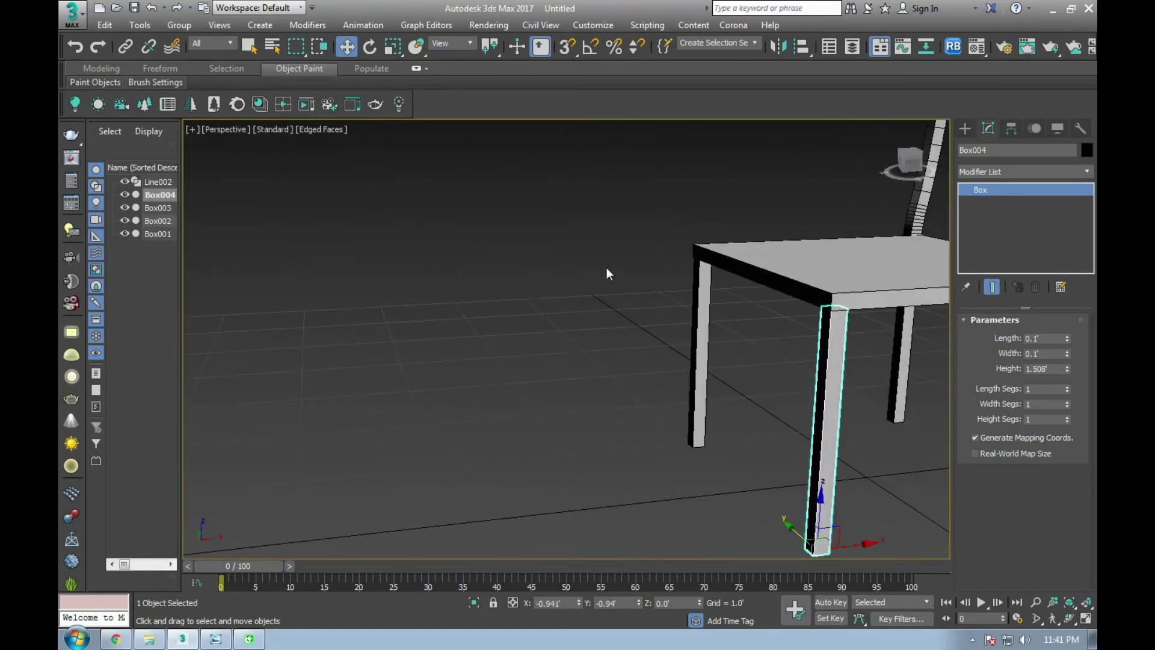
pyautogui.keyDown('alt'); pyautogui.moveTo(608, 273); pyautogui.dragTo(421, 302, button='middle'); pyautogui.keyUp('alt')
pyautogui.scroll(3, 658, 288)
pyautogui.keyDown('alt'); pyautogui.moveTo(658, 289); pyautogui.dragTo(713, 309, button='middle'); pyautogui.keyUp('alt')
pyautogui.scroll(-1, 716, 309)
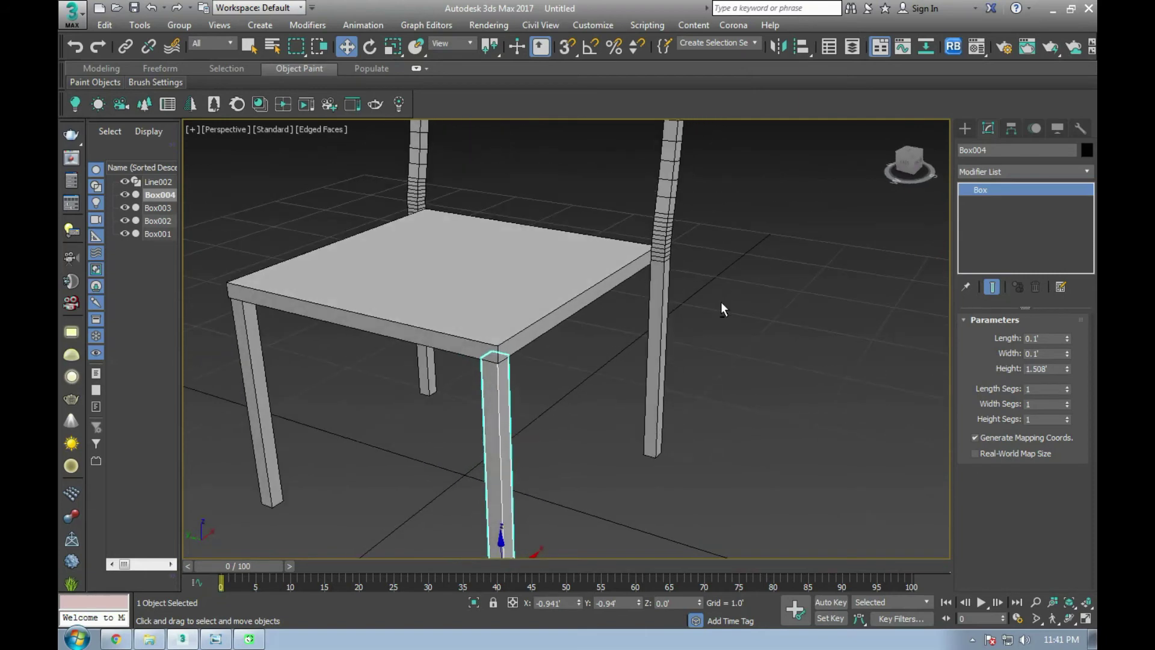
pyautogui.scroll(-2, 745, 353)
pyautogui.scroll(-2, 747, 353)
pyautogui.scroll(5, 649, 313)
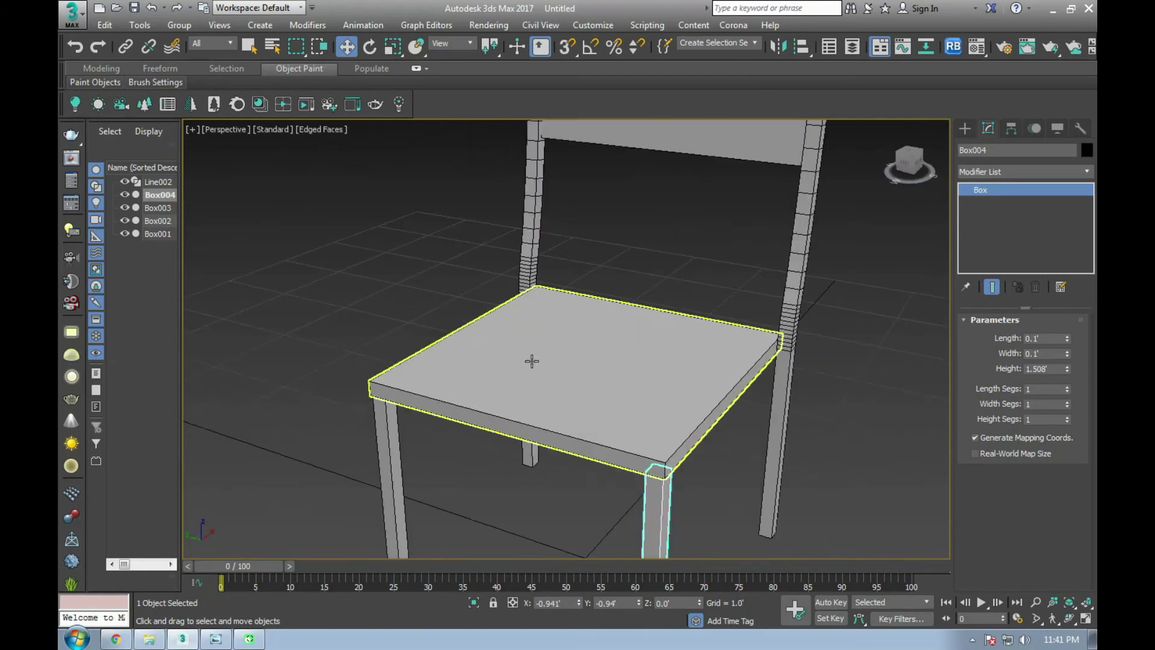
pyautogui.click(226, 642)
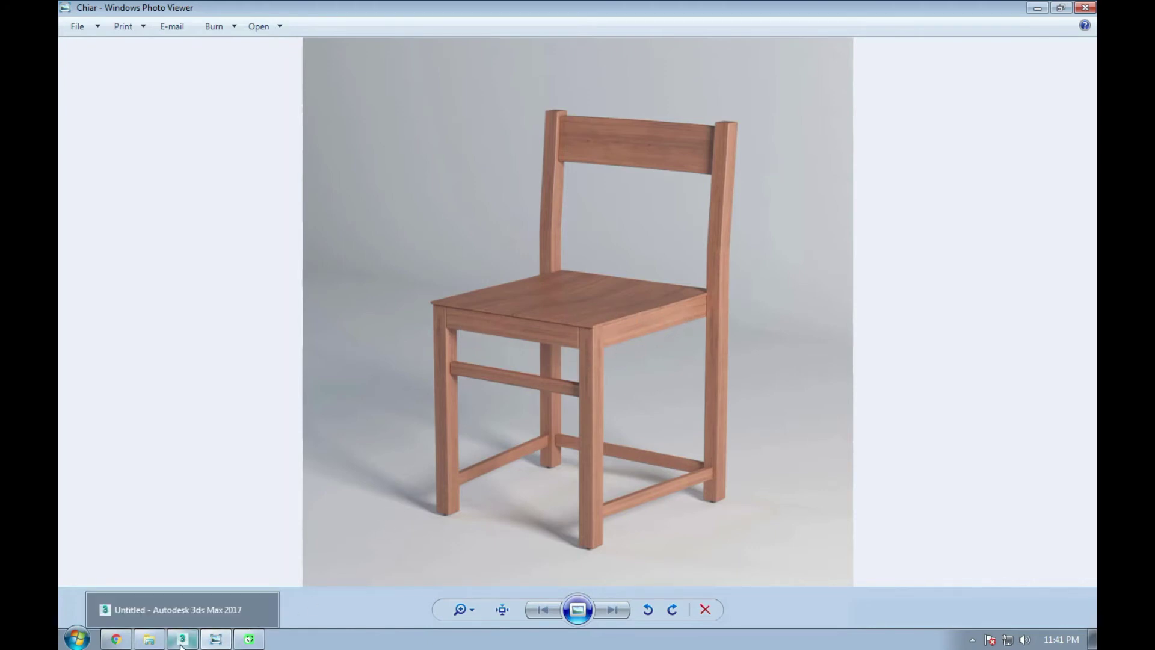
pyautogui.moveTo(182, 639)
pyautogui.click(178, 639)
pyautogui.click(660, 503)
pyautogui.hotkey('alt', 'w')
pyautogui.hotkey('alt', 'w')
pyautogui.scroll(-5, 547, 277)
pyautogui.scroll(2, 668, 275)
pyautogui.scroll(2, 654, 258)
pyautogui.moveTo(654, 257); pyautogui.dragTo(601, 277, button='middle')
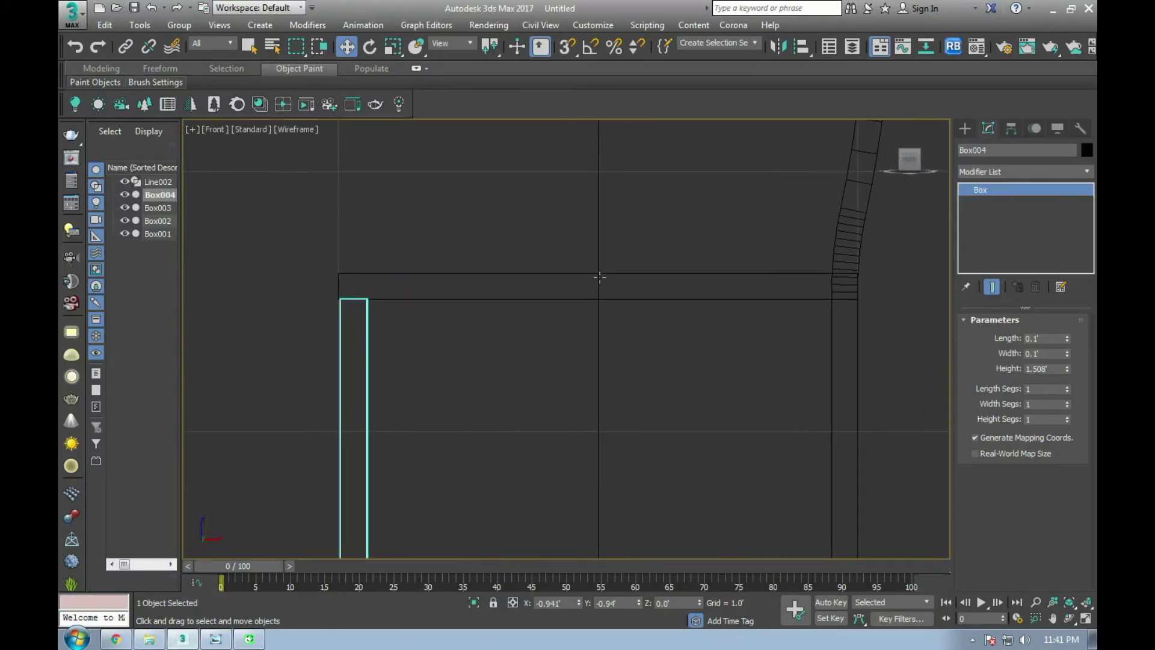
# Step: Draw a long thin box, Box005, in the Front view between the front legs
pyautogui.click(965, 131)
pyautogui.click(975, 218)
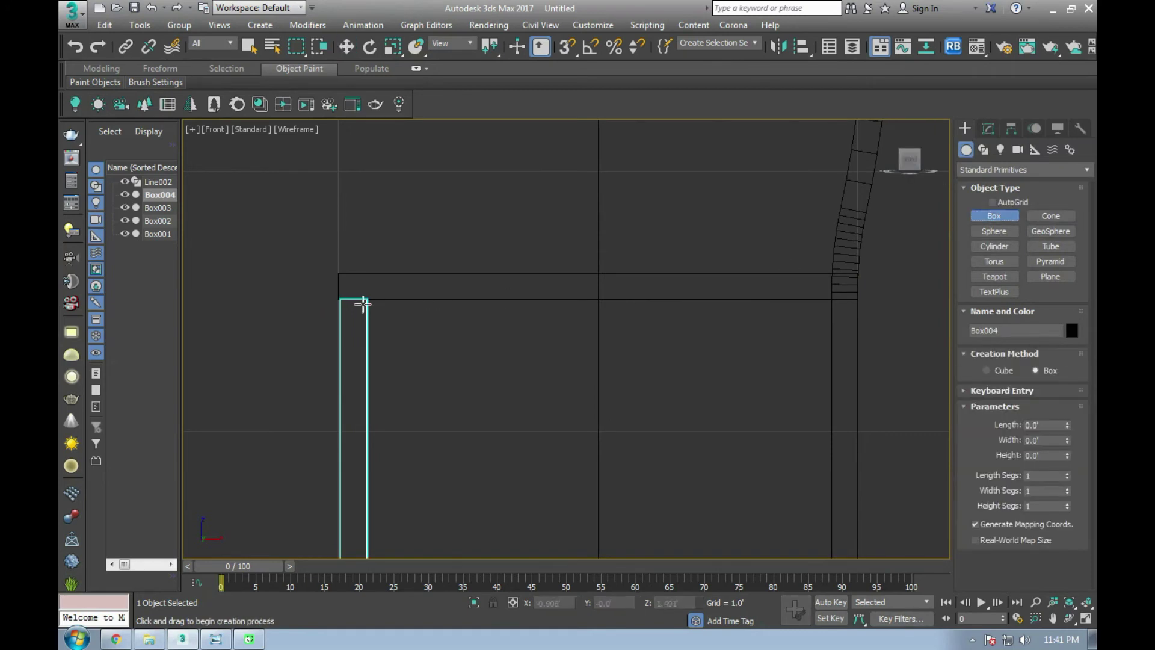
pyautogui.moveTo(367, 301); pyautogui.dragTo(831, 338)
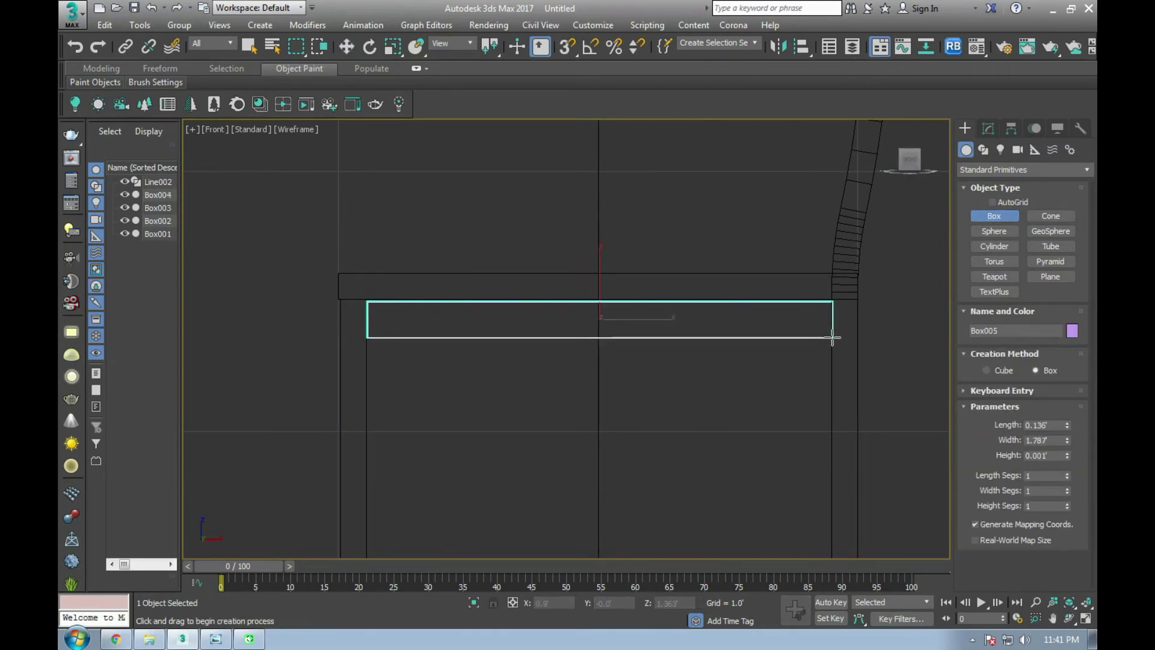
pyautogui.click(832, 338)
# Step: Move the rail along Y toward the chair's front edge in the Top view and compare with the reference photo
pyautogui.hotkey('alt', 'w')
pyautogui.rightClick(374, 288)
pyautogui.hotkey('alt', 'w')
pyautogui.press('w')
pyautogui.scroll(-3, 561, 237)
pyautogui.scroll(3, 554, 157)
pyautogui.moveTo(554, 157); pyautogui.dragTo(578, 329)
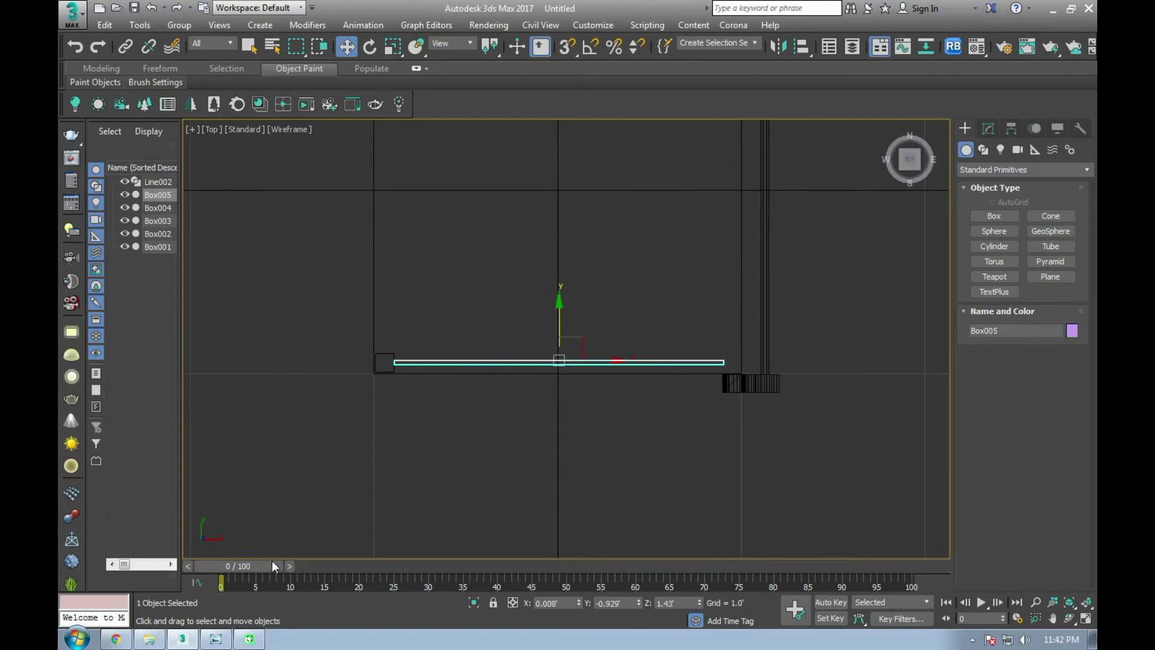
pyautogui.click(222, 641)
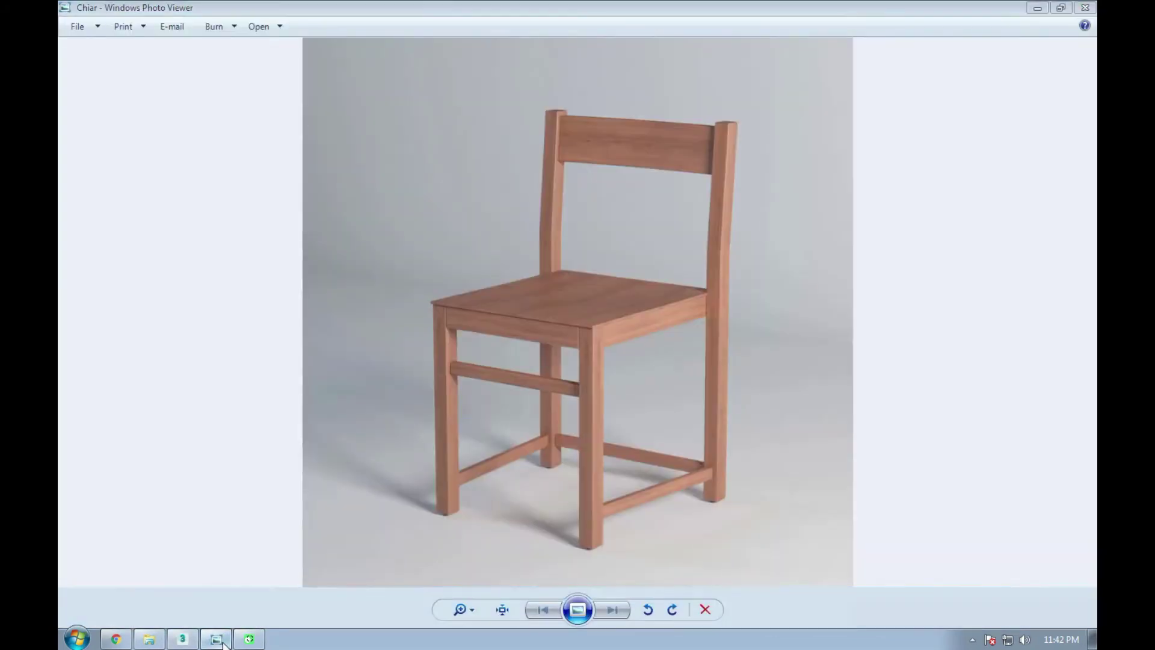
pyautogui.click(220, 639)
pyautogui.scroll(2, 600, 328)
pyautogui.hotkey('alt', 'w')
pyautogui.hotkey('alt', 'w')
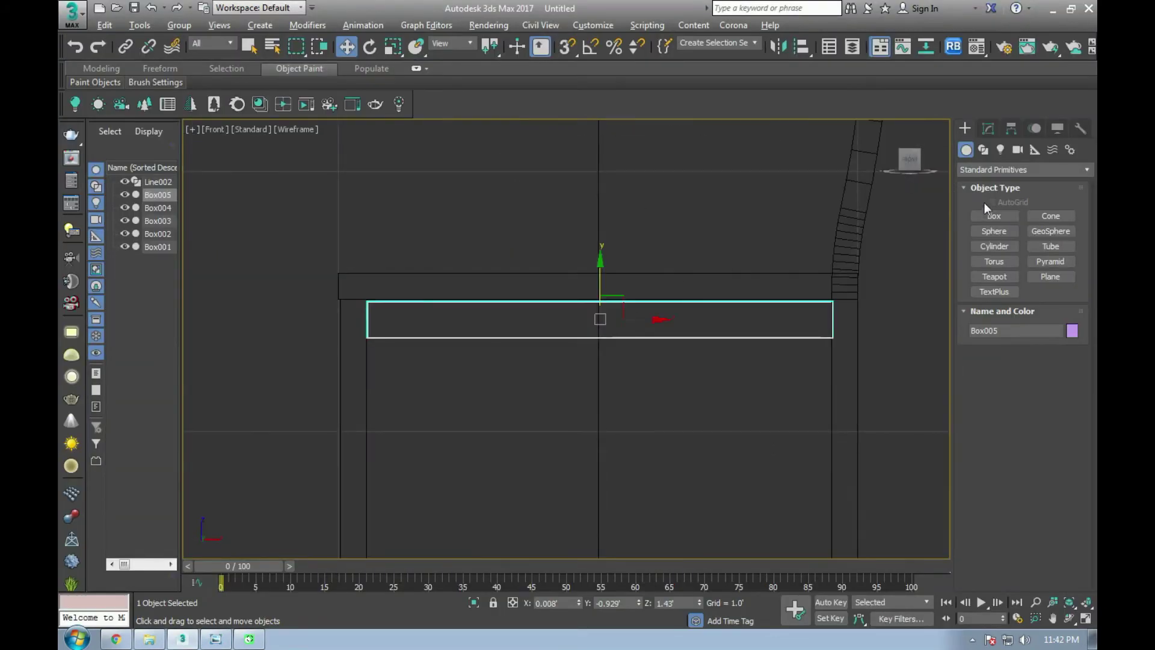
# Step: Adjust the rail's box parameters to about 0.136 × 1.854 × 0.017 ft so it fits between the legs
pyautogui.click(988, 128)
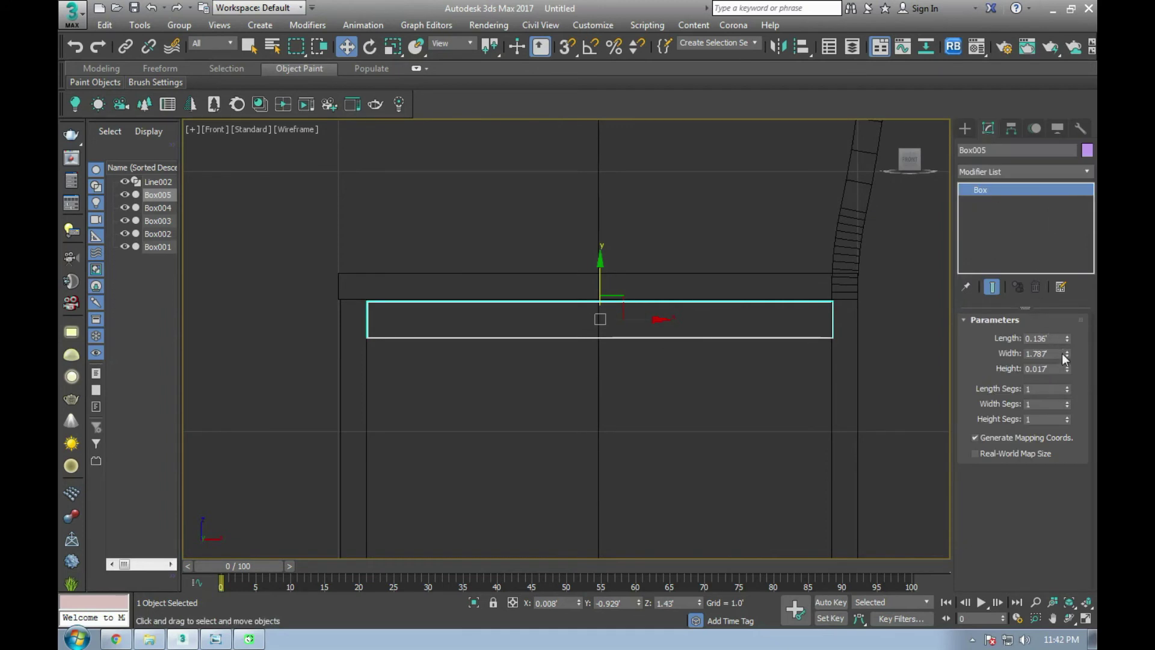
pyautogui.moveTo(1065, 356); pyautogui.dragTo(1068, 350)
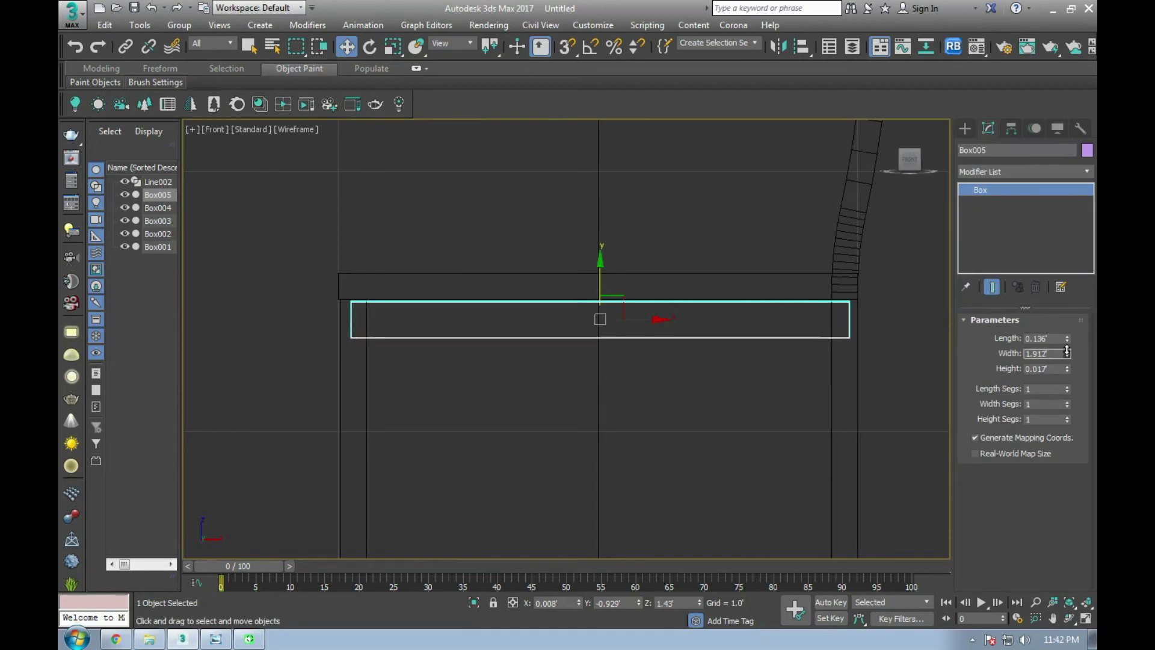
pyautogui.moveTo(1067, 353); pyautogui.dragTo(1070, 361)
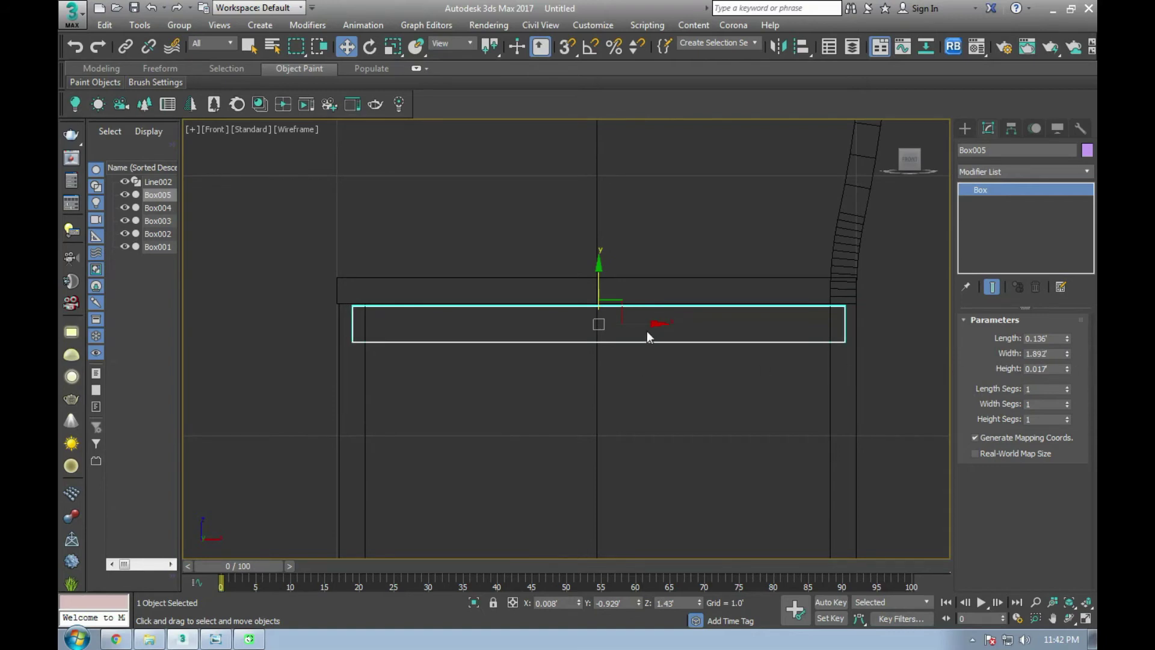
pyautogui.moveTo(647, 324); pyautogui.dragTo(657, 326)
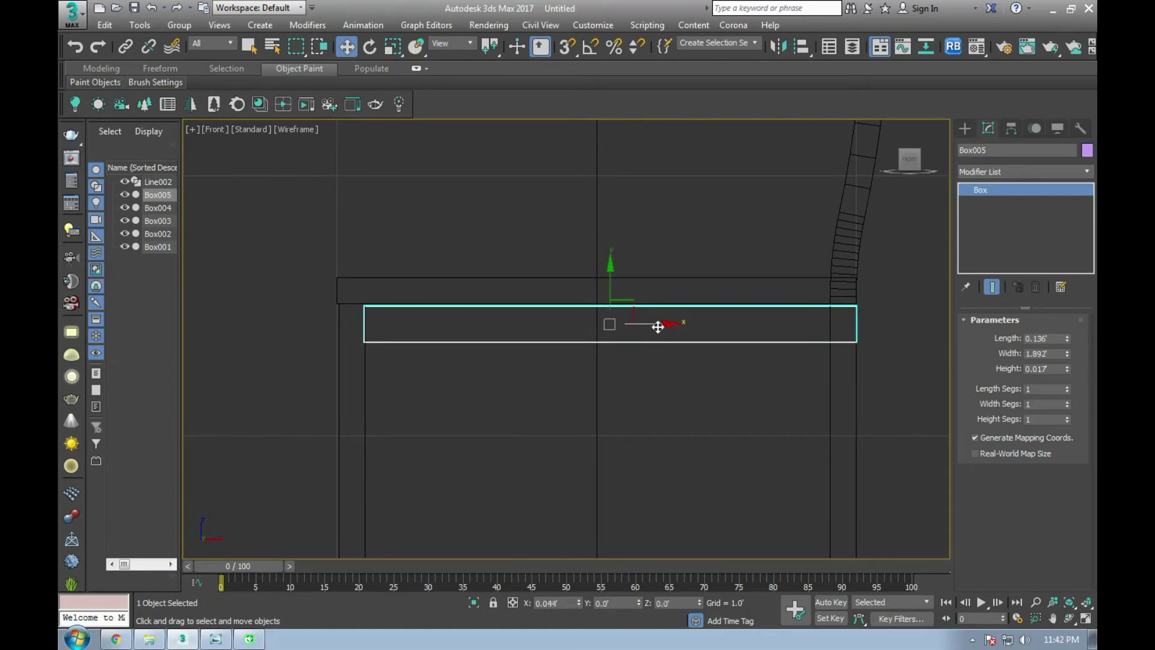
pyautogui.moveTo(1068, 354); pyautogui.dragTo(1068, 356)
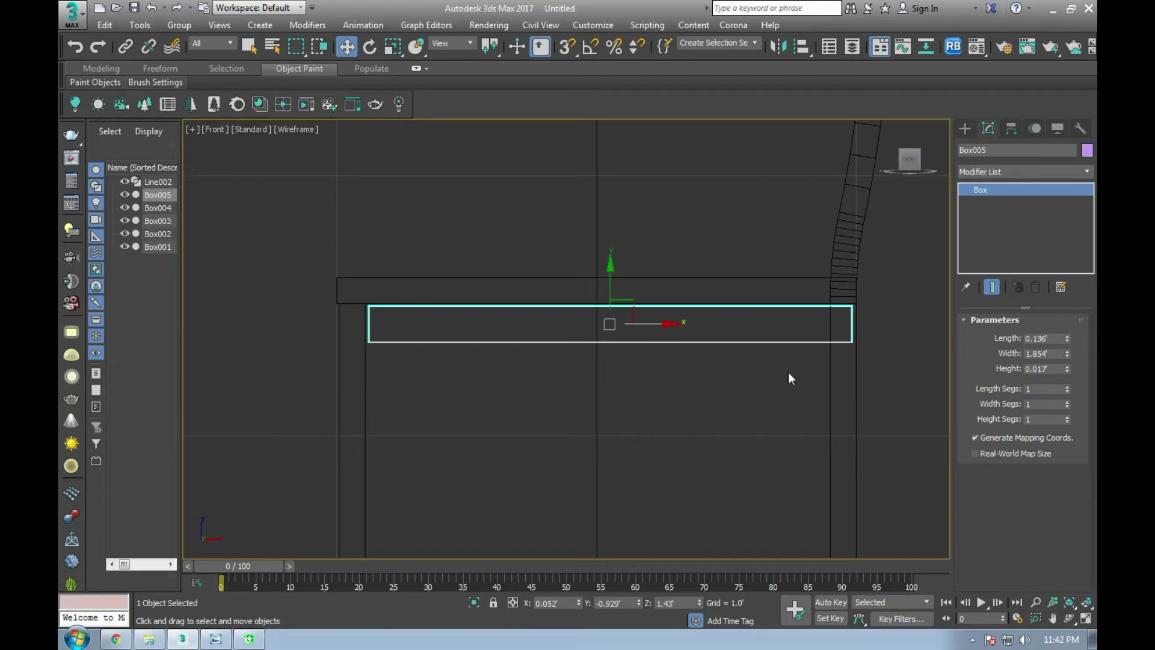
pyautogui.scroll(10, 355, 343)
pyautogui.moveTo(500, 321); pyautogui.dragTo(491, 322)
# Step: Slide Box005 along Y in the Top view until it sits directly under the seat's front edge
pyautogui.press('p')
pyautogui.scroll(3, 742, 355)
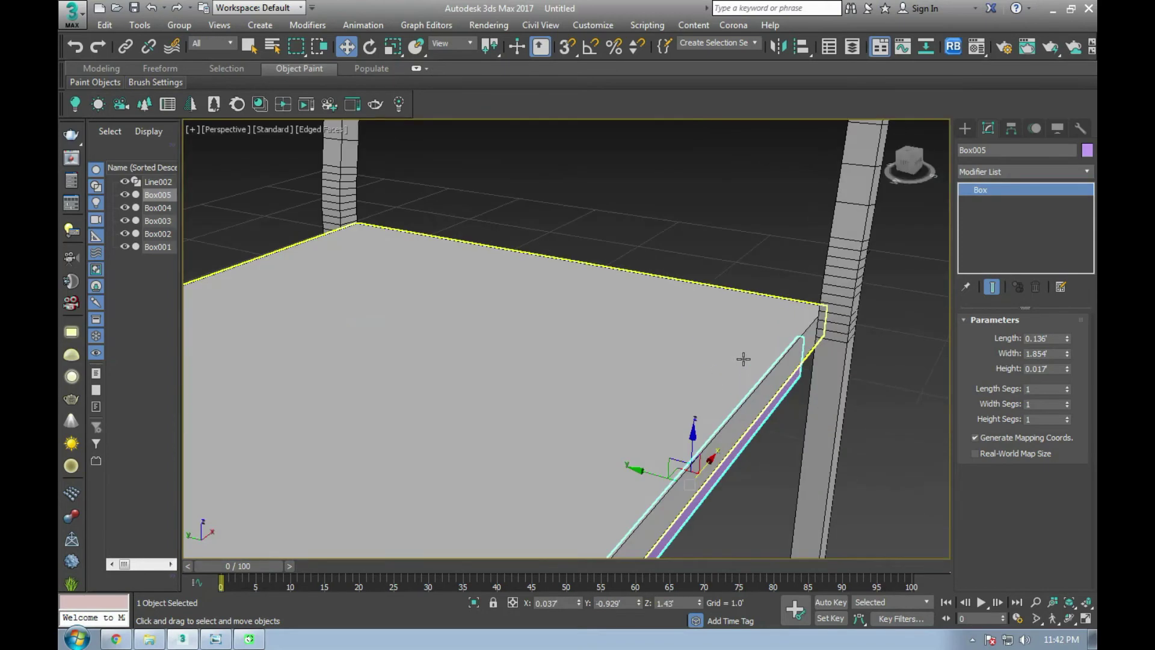
pyautogui.scroll(2, 709, 345)
pyautogui.scroll(2, 576, 326)
pyautogui.press('t')
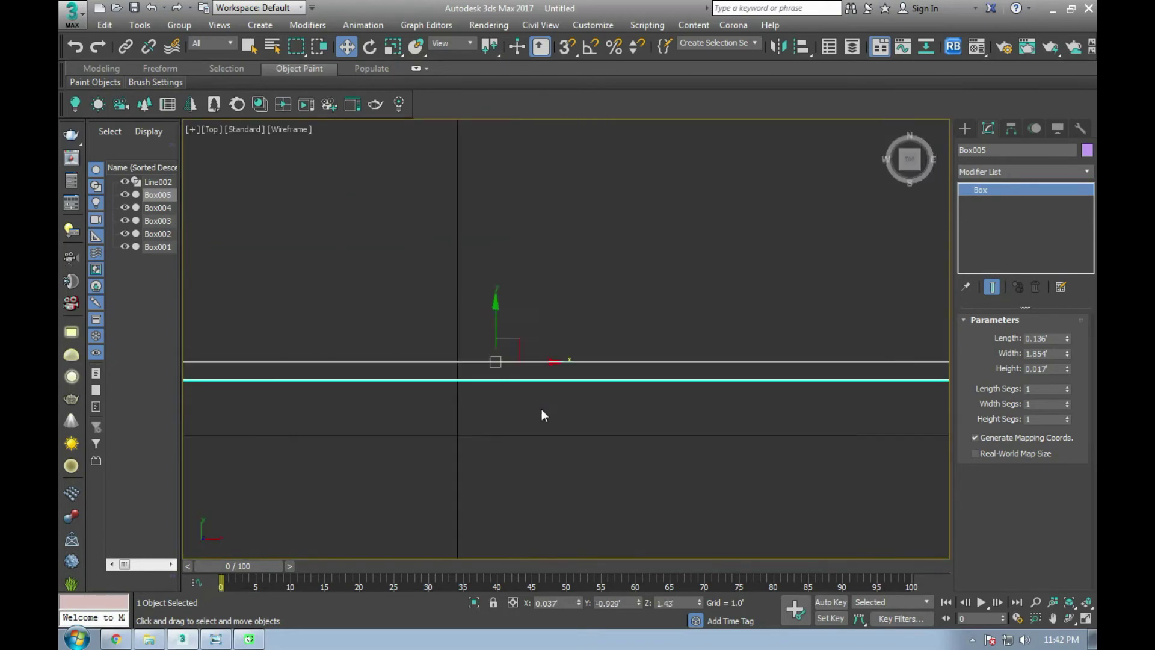
pyautogui.moveTo(496, 326); pyautogui.dragTo(509, 374)
pyautogui.scroll(-3, 648, 355)
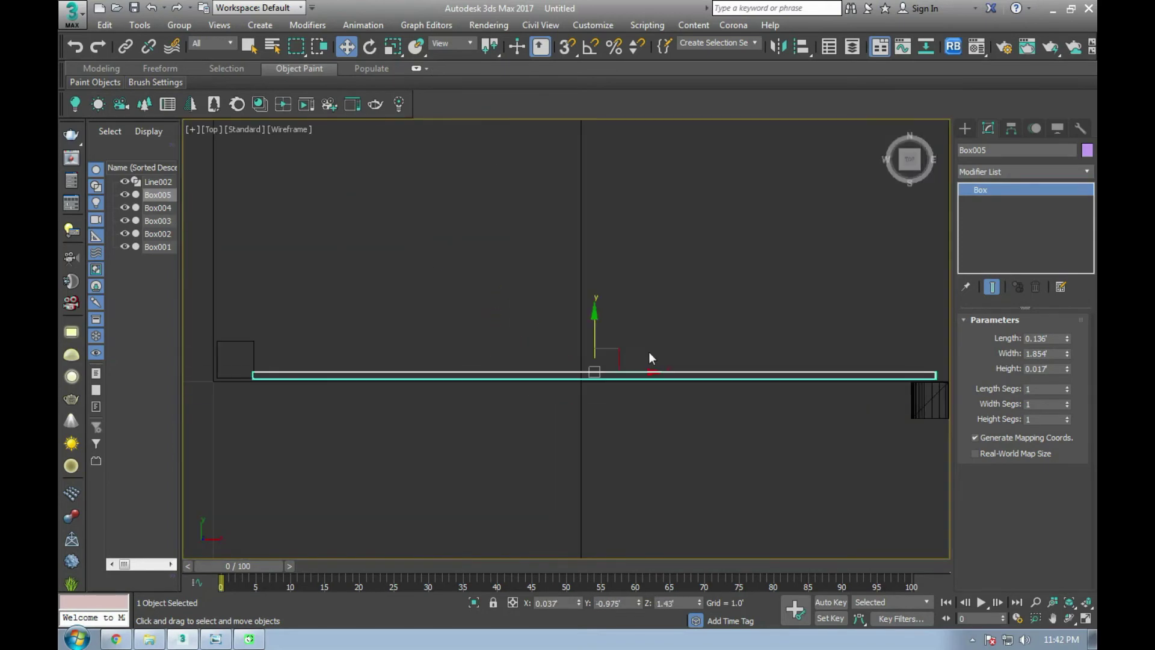
pyautogui.scroll(3, 183, 372)
pyautogui.scroll(-1, 428, 389)
pyautogui.scroll(1, 387, 412)
pyautogui.scroll(-1, 377, 421)
pyautogui.scroll(-2, 410, 399)
pyautogui.scroll(2, 668, 400)
pyautogui.scroll(-1, 685, 392)
pyautogui.scroll(-1, 686, 392)
pyautogui.hotkey('alt', 'w')
pyautogui.hotkey('alt', 'w')
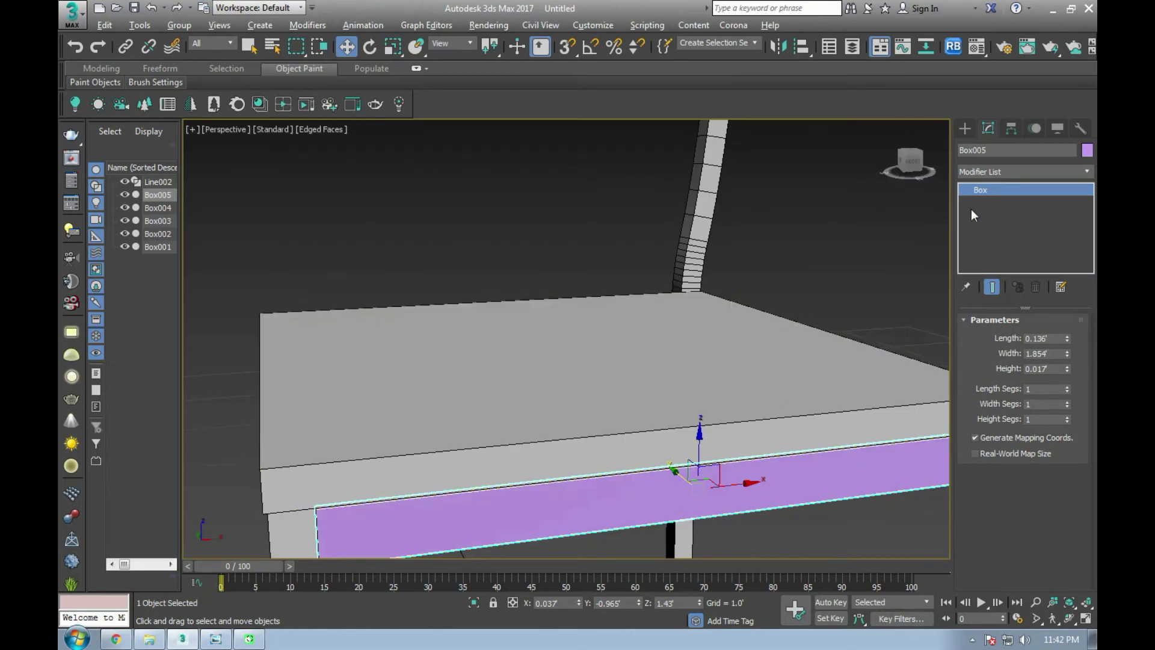
pyautogui.click(1086, 150)
# Step: Set Box005's object colour to black and assign it the grey Material #1
pyautogui.click(689, 353)
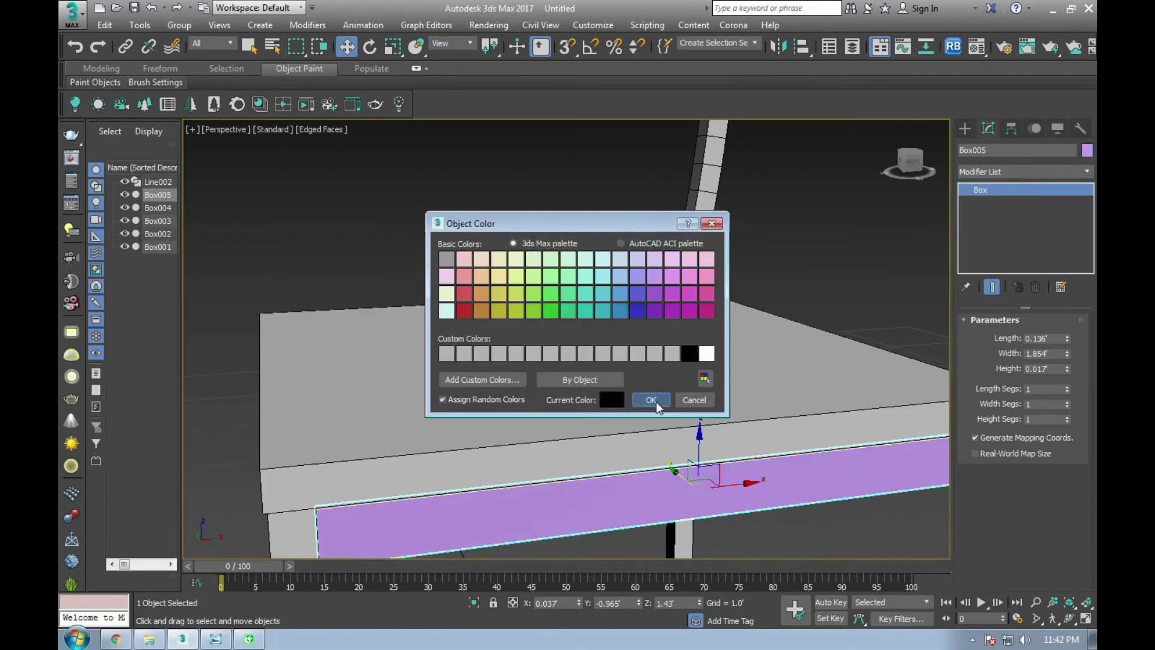
pyautogui.click(653, 400)
pyautogui.press('m')
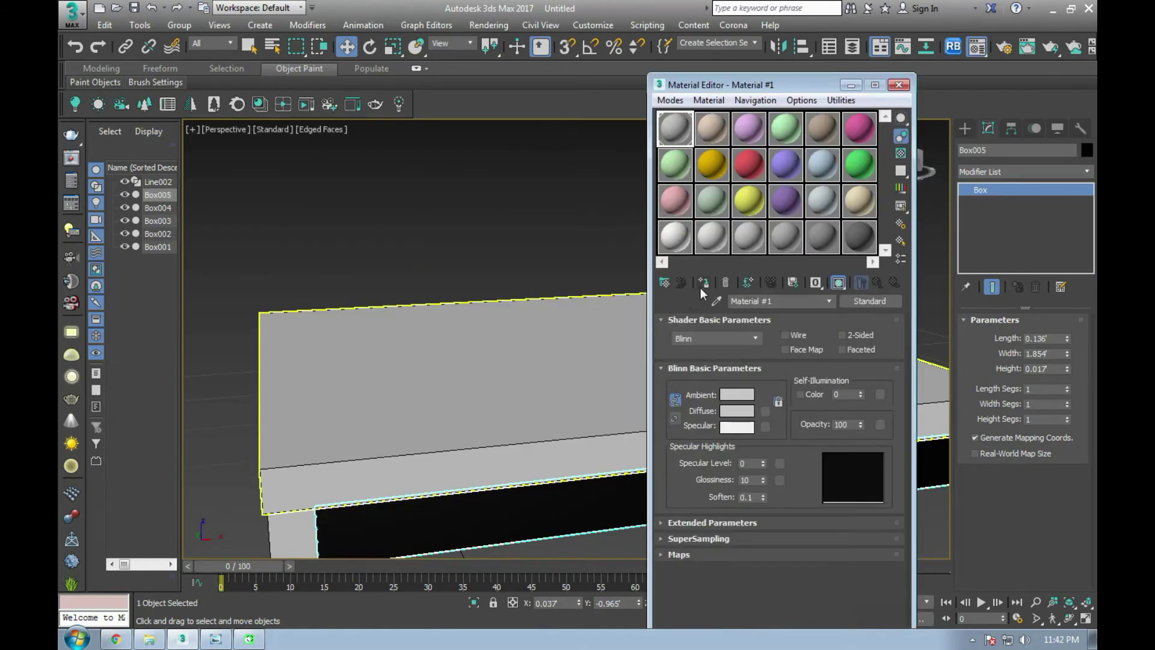
pyautogui.click(702, 283)
pyautogui.click(898, 85)
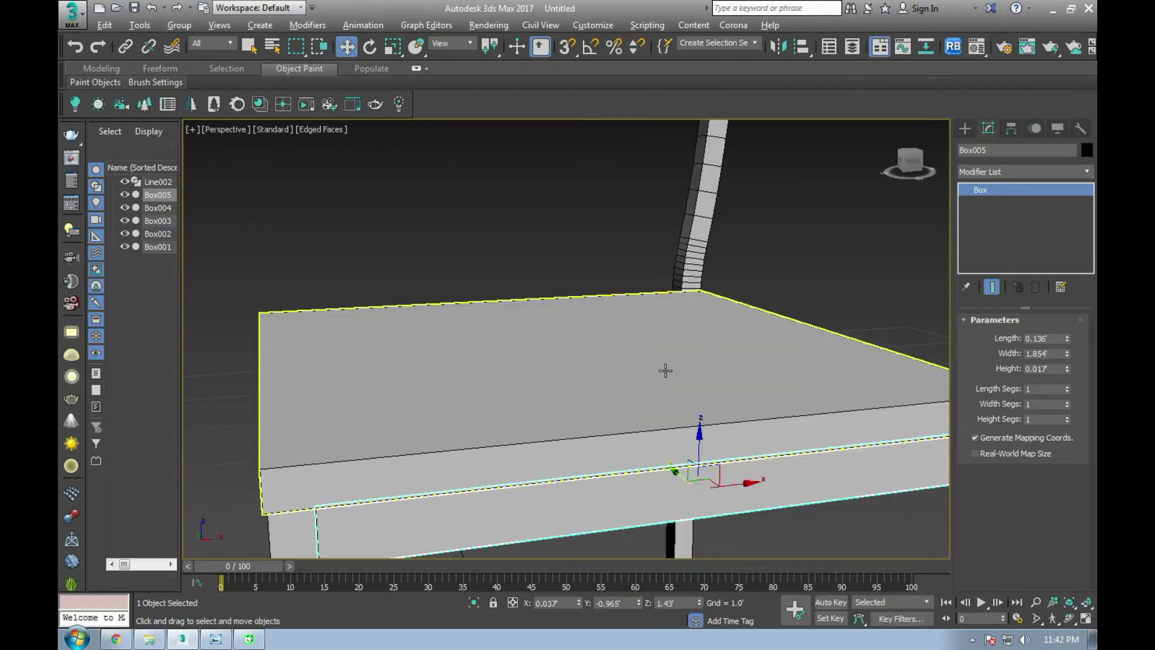
# Step: Shift-drag Box005 in the Left view to clone Box006 at the seat's opposite edge
pyautogui.hotkey('alt', 'w')
pyautogui.hotkey('alt', 'w')
pyautogui.scroll(-5, 604, 366)
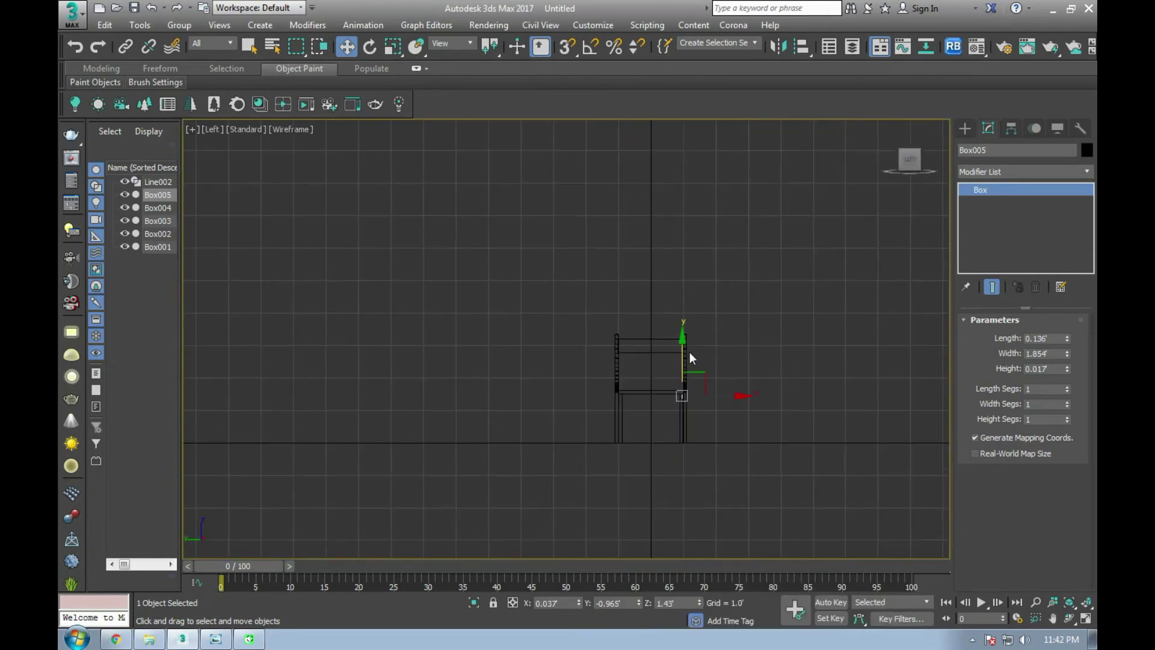
pyautogui.scroll(-2, 691, 361)
pyautogui.moveTo(705, 337); pyautogui.dragTo(452, 338)
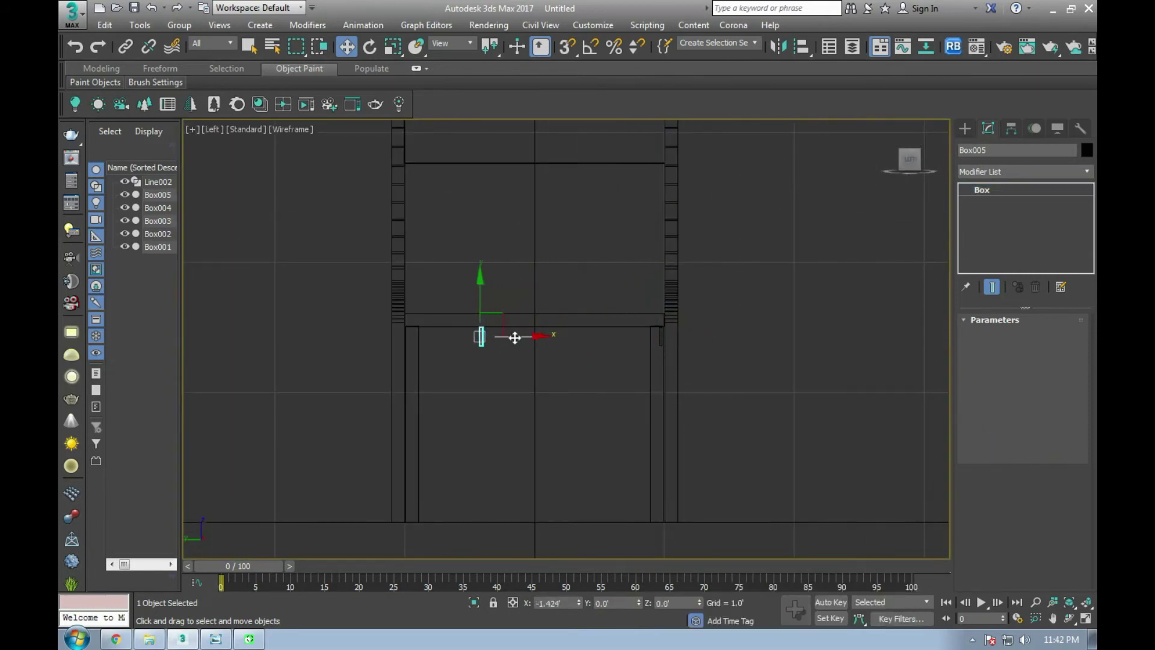
pyautogui.click(581, 383)
pyautogui.scroll(2, 415, 337)
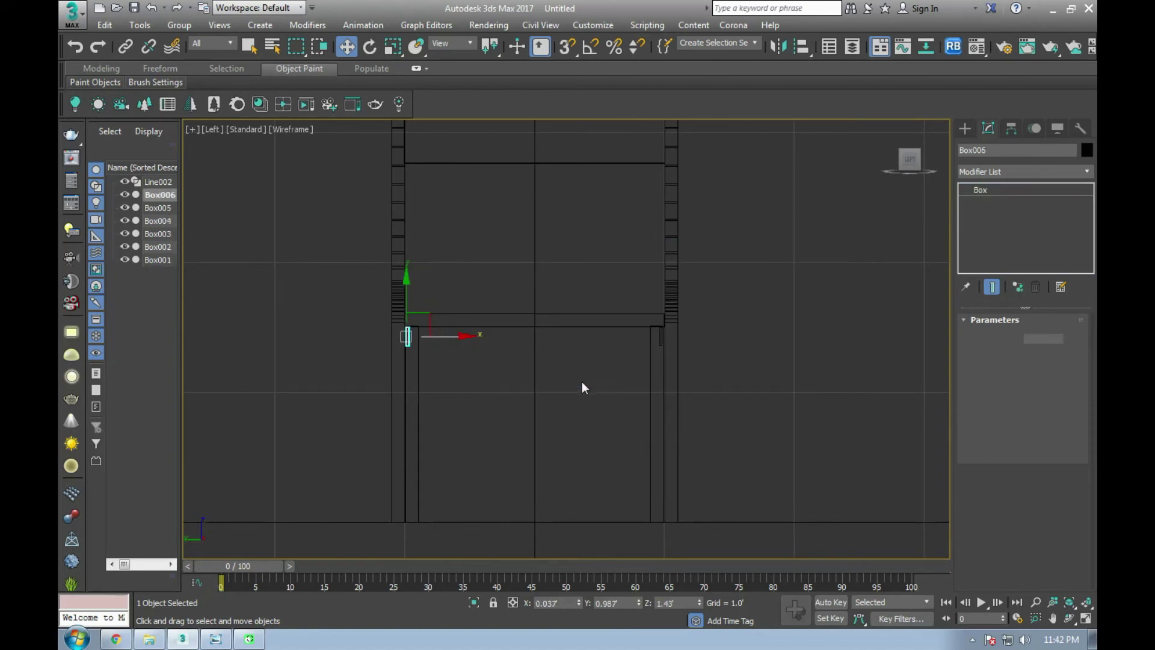
pyautogui.scroll(2, 366, 335)
pyautogui.moveTo(456, 327); pyautogui.dragTo(450, 328)
pyautogui.scroll(-3, 409, 288)
pyautogui.moveTo(461, 289); pyautogui.dragTo(652, 313, button='middle')
pyautogui.scroll(3, 653, 313)
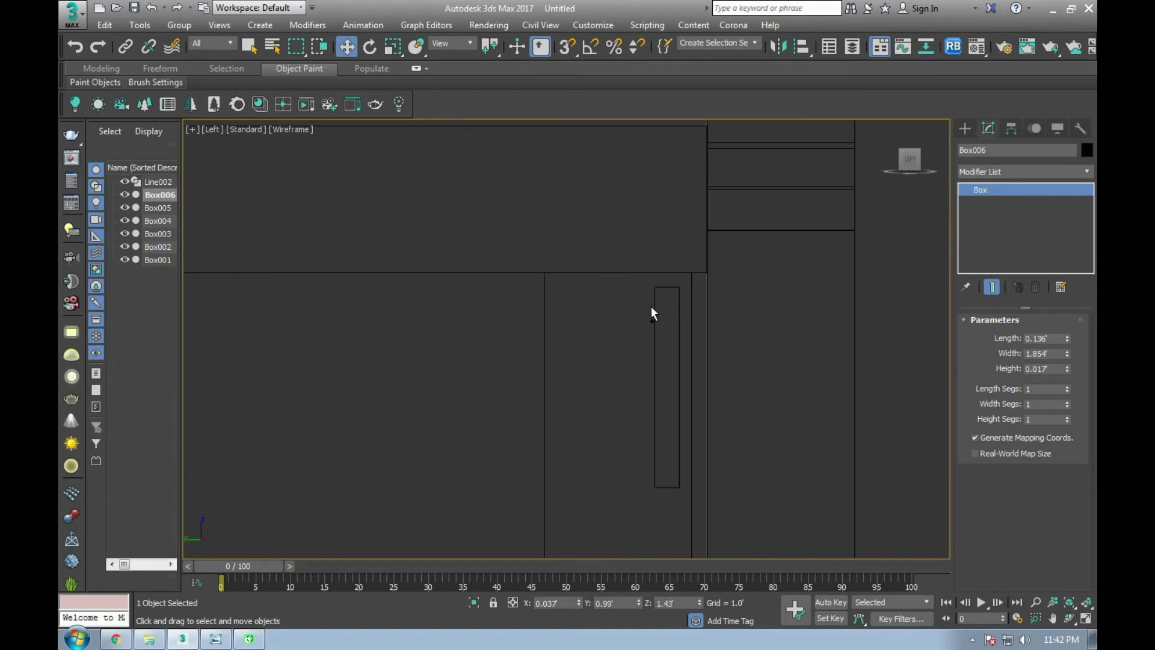
# Step: Select both apron boards and raise them slightly together
pyautogui.keyDown('ctrl'); pyautogui.click(654, 313); pyautogui.keyUp('ctrl')
pyautogui.scroll(-3, 652, 313)
pyautogui.moveTo(336, 313); pyautogui.dragTo(639, 312, button='middle')
pyautogui.scroll(4, 640, 313)
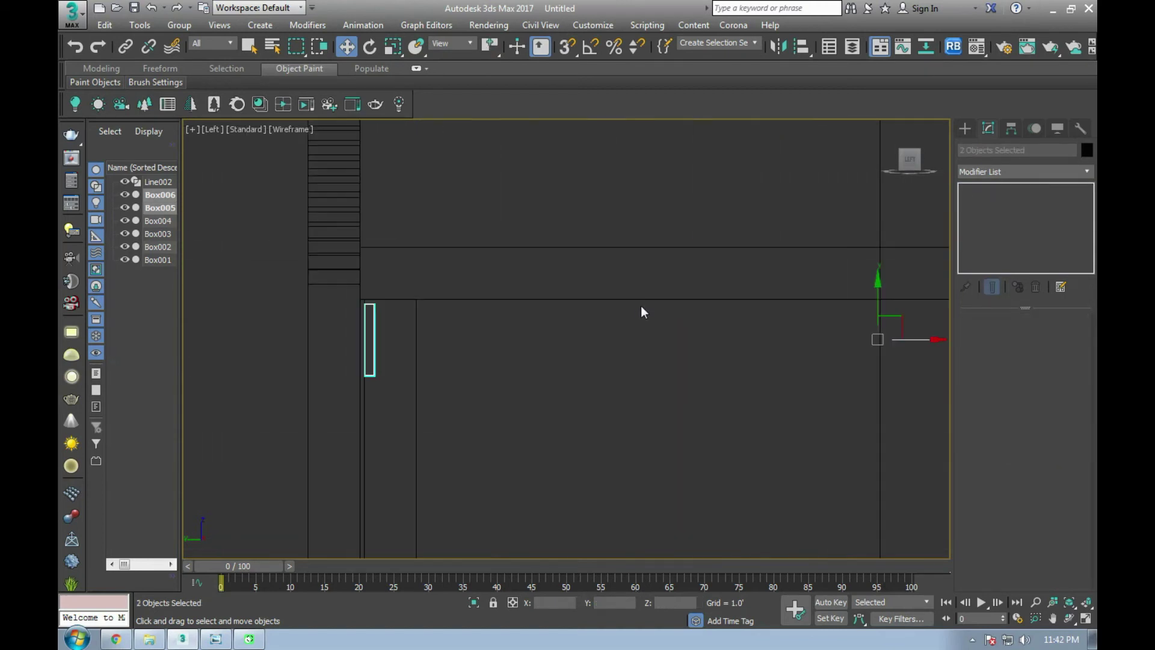
pyautogui.moveTo(875, 286); pyautogui.dragTo(876, 284)
# Step: Check the boards in the Front and Perspective views against the chair reference photo
pyautogui.hotkey('alt', 'w')
pyautogui.rightClick(752, 229)
pyautogui.hotkey('alt', 'w')
pyautogui.moveTo(860, 413)
pyautogui.mouseDown(button='middle')
pyautogui.moveTo(662, 288)
pyautogui.moveTo(690, 241)
pyautogui.mouseUp(button='middle')
pyautogui.scroll(2, 690, 283)
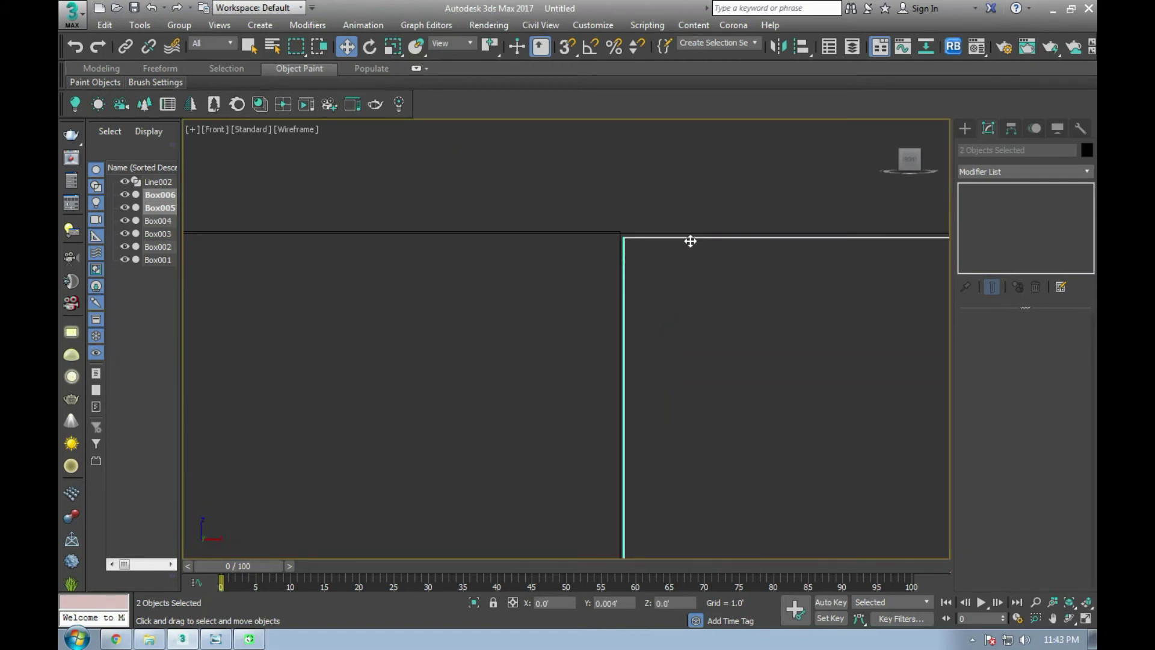
pyautogui.hotkey('alt', 'w')
pyautogui.rightClick(688, 323)
pyautogui.hotkey('alt', 'w')
pyautogui.keyDown('alt'); pyautogui.moveTo(688, 324); pyautogui.dragTo(762, 344, button='middle'); pyautogui.keyUp('alt')
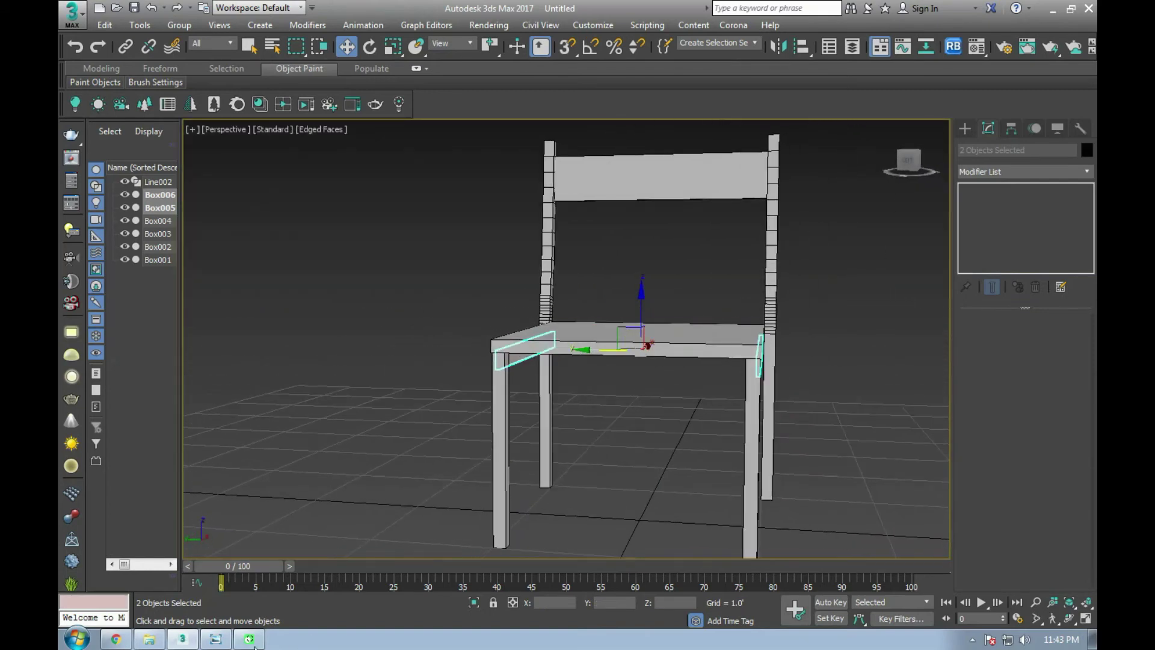
pyautogui.click(217, 641)
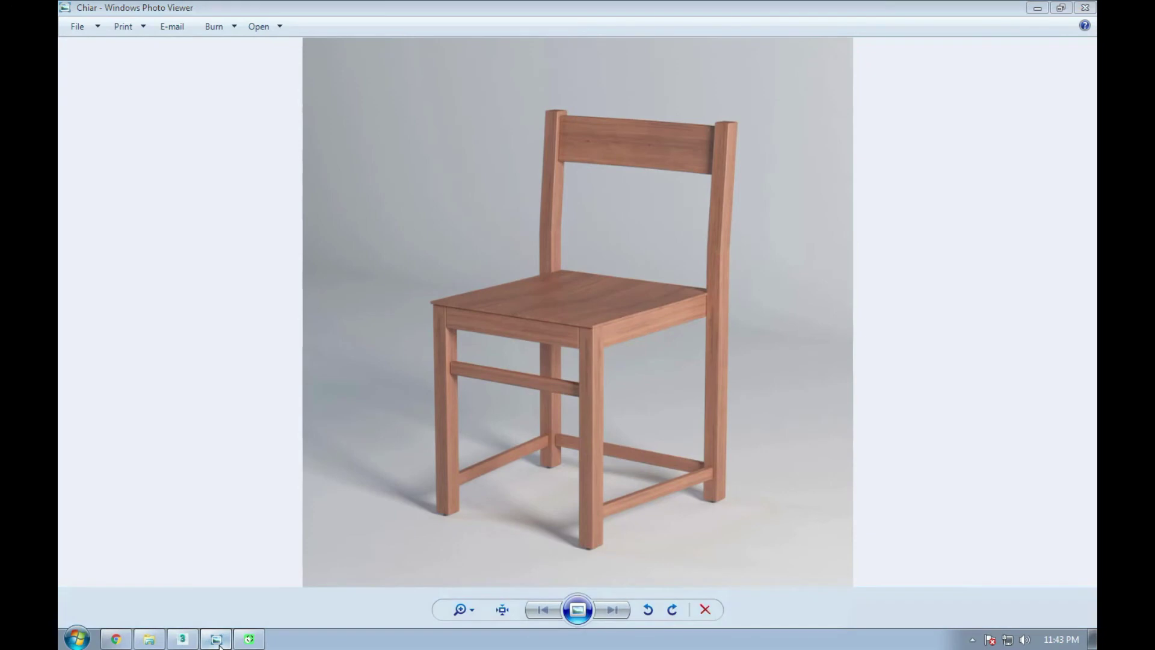
pyautogui.click(218, 641)
pyautogui.hotkey('alt', 'w')
pyautogui.hotkey('alt', 'w')
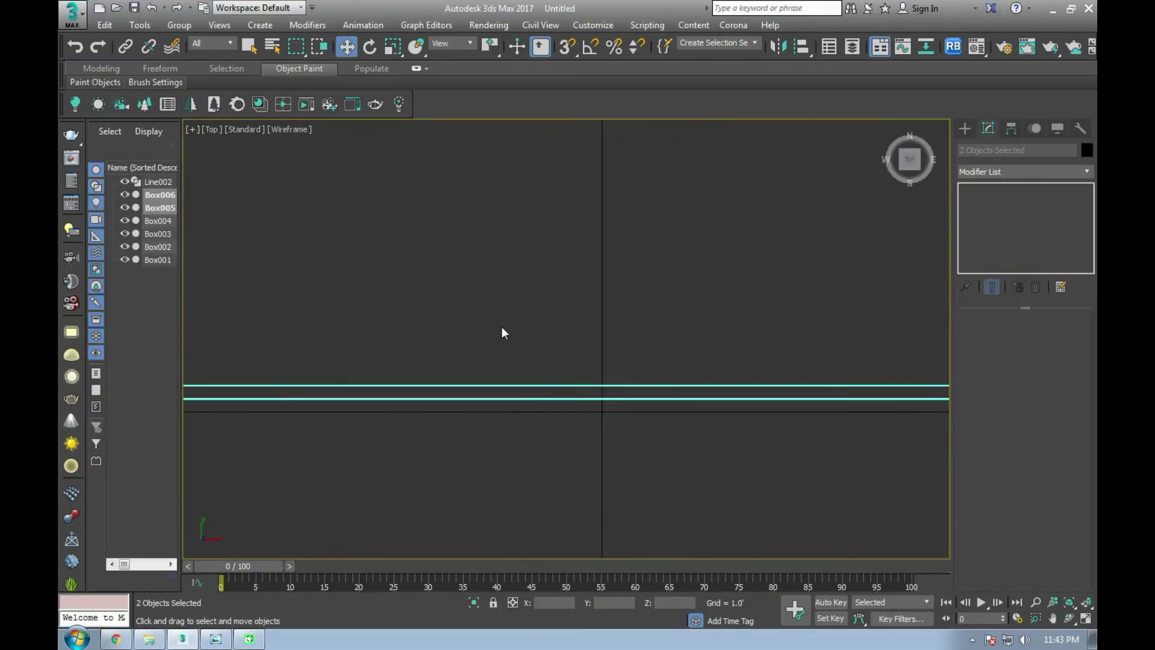
# Step: Set Box005's Height to 0.043' and Box006's Height to 0.033'
pyautogui.press('z')
pyautogui.click(514, 353)
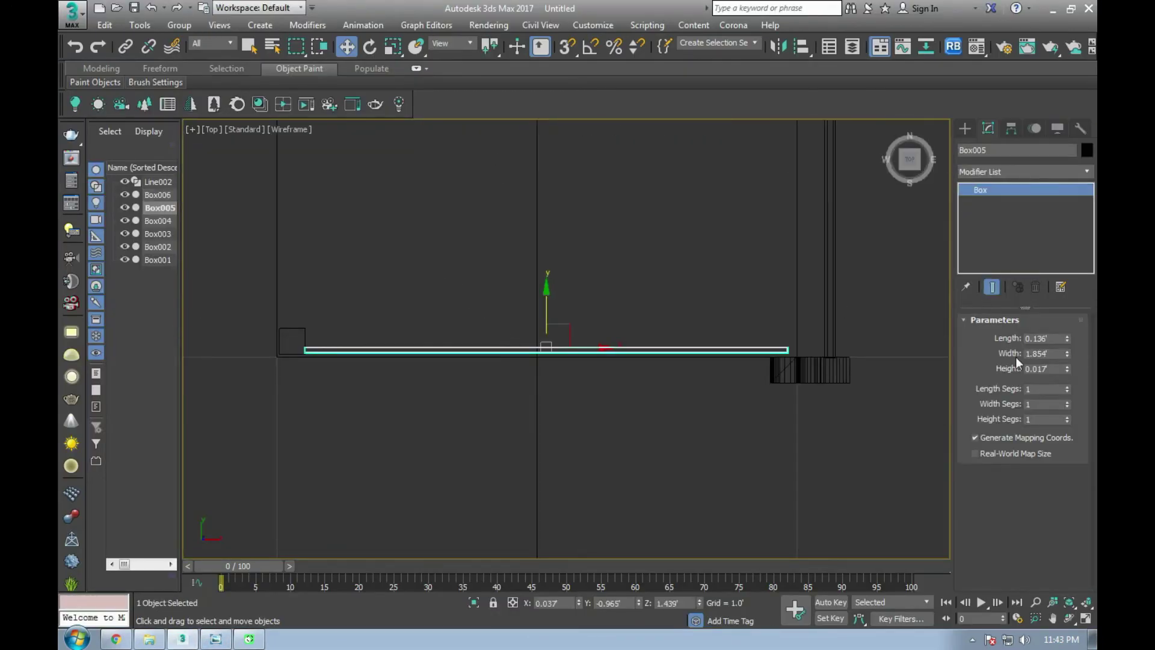
pyautogui.moveTo(1069, 374); pyautogui.dragTo(1068, 346)
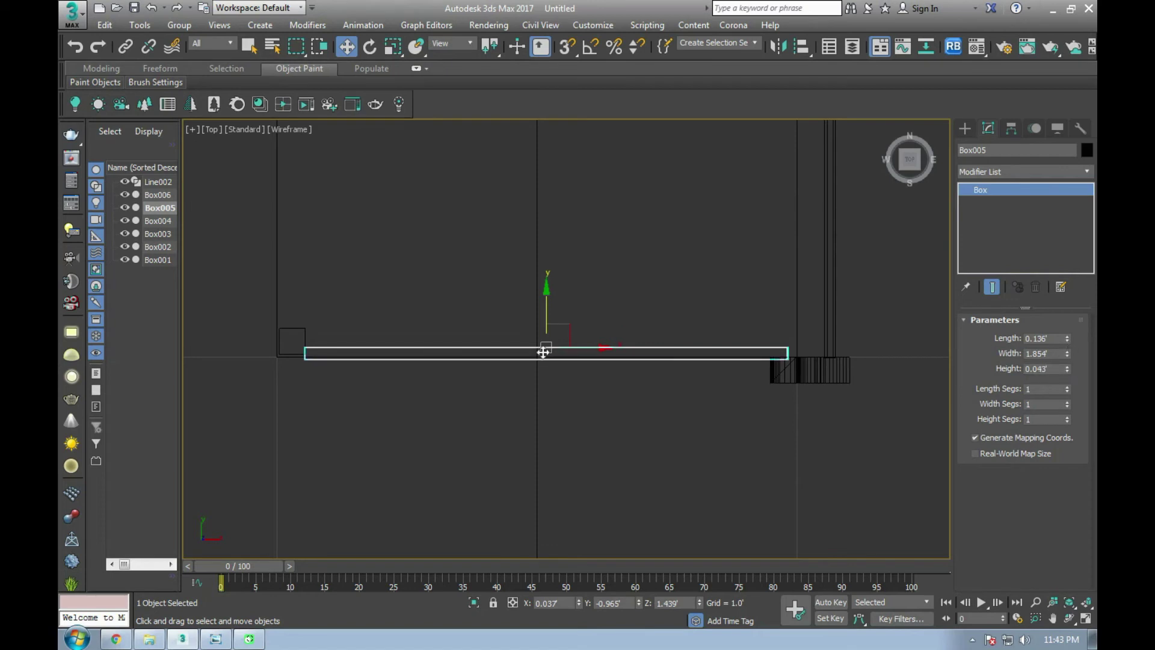
pyautogui.moveTo(362, 322); pyautogui.dragTo(372, 361, button='middle')
pyautogui.scroll(3, 373, 361)
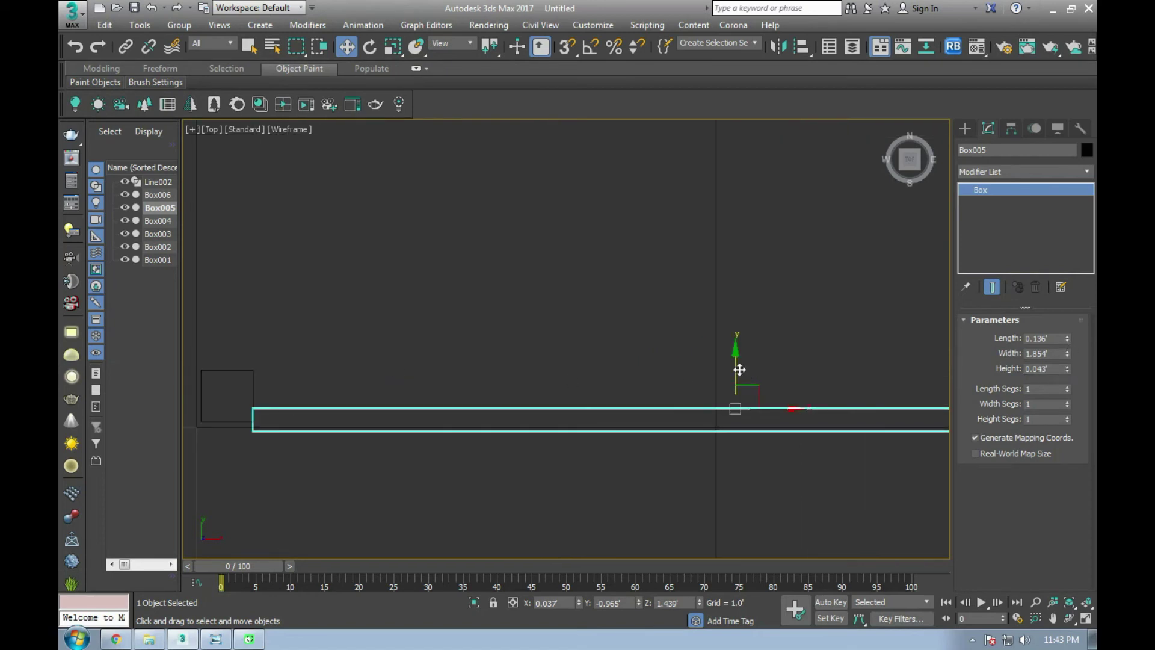
pyautogui.moveTo(740, 369); pyautogui.dragTo(737, 358)
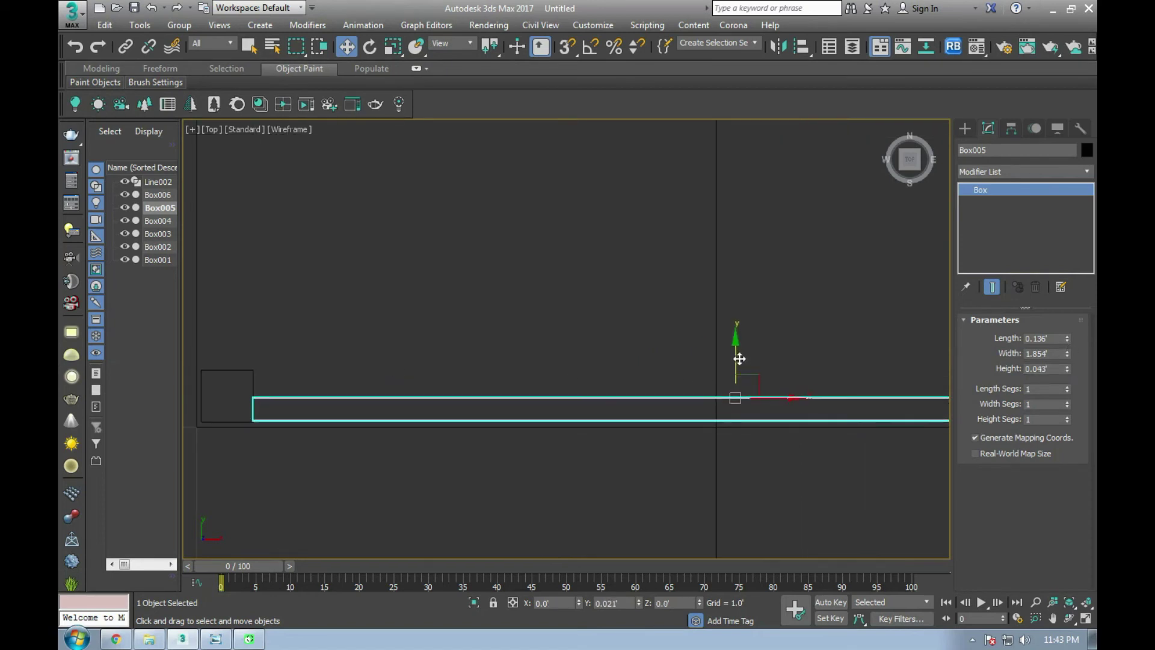
pyautogui.scroll(-4, 692, 384)
pyautogui.scroll(-5, 672, 301)
pyautogui.scroll(3, 680, 298)
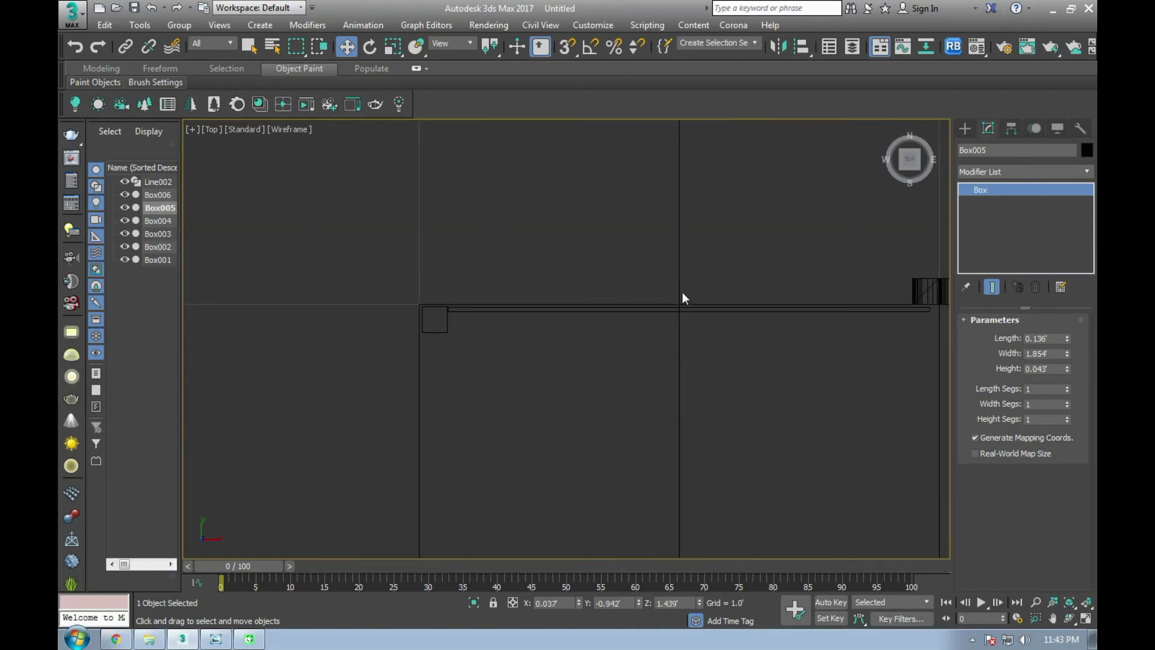
pyautogui.click(686, 306)
pyautogui.scroll(3, 686, 307)
pyautogui.moveTo(1067, 369); pyautogui.dragTo(1068, 355)
# Step: Shift-drag Box006 in the Top view to clone Box007 across the chair's middle
pyautogui.hotkey('alt', 'w')
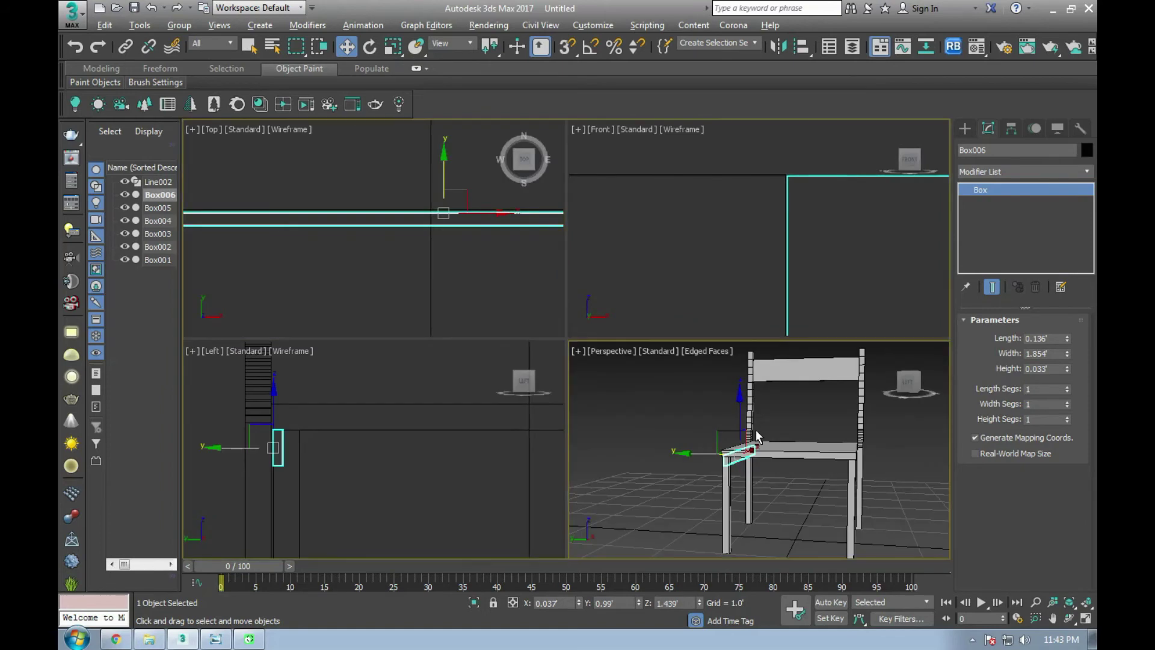
pyautogui.hotkey('alt', 'w')
pyautogui.hotkey('alt', 'w')
pyautogui.hotkey('alt', 'w')
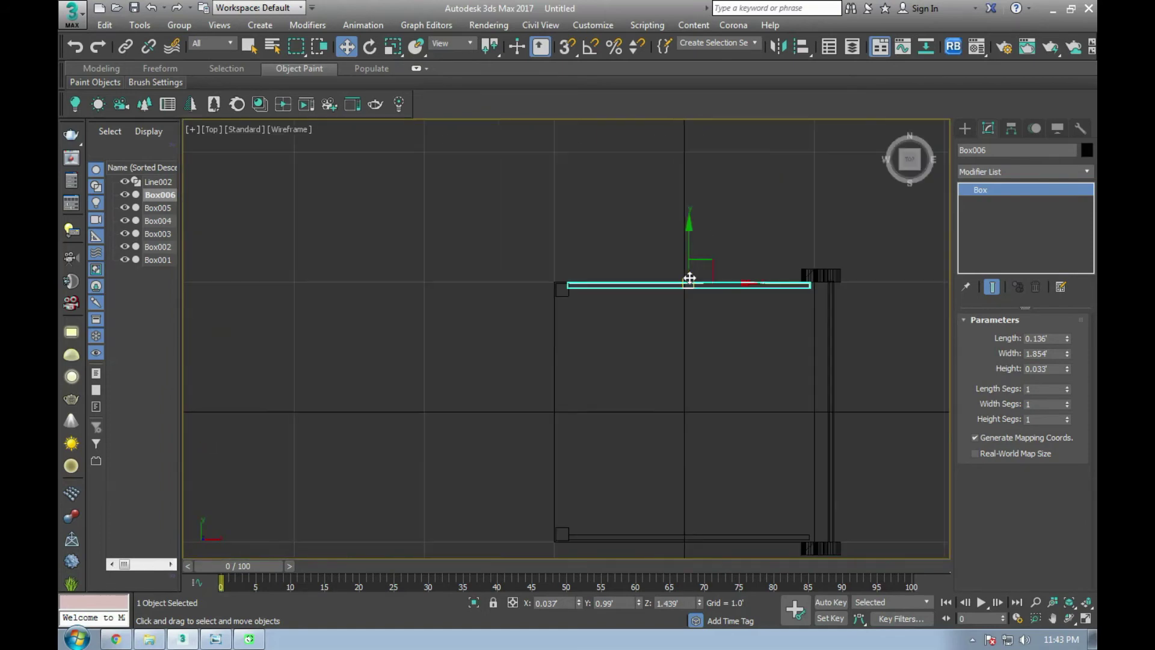
pyautogui.keyDown('shift'); pyautogui.moveTo(689, 255); pyautogui.dragTo(702, 382); pyautogui.keyUp('shift')
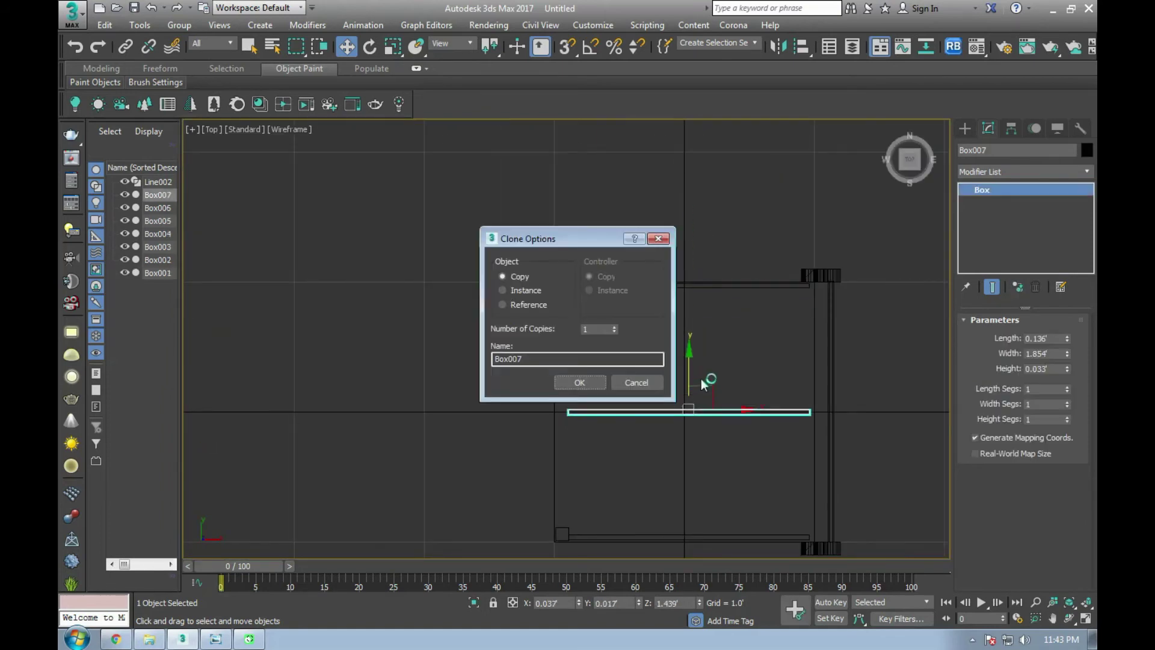
pyautogui.click(579, 382)
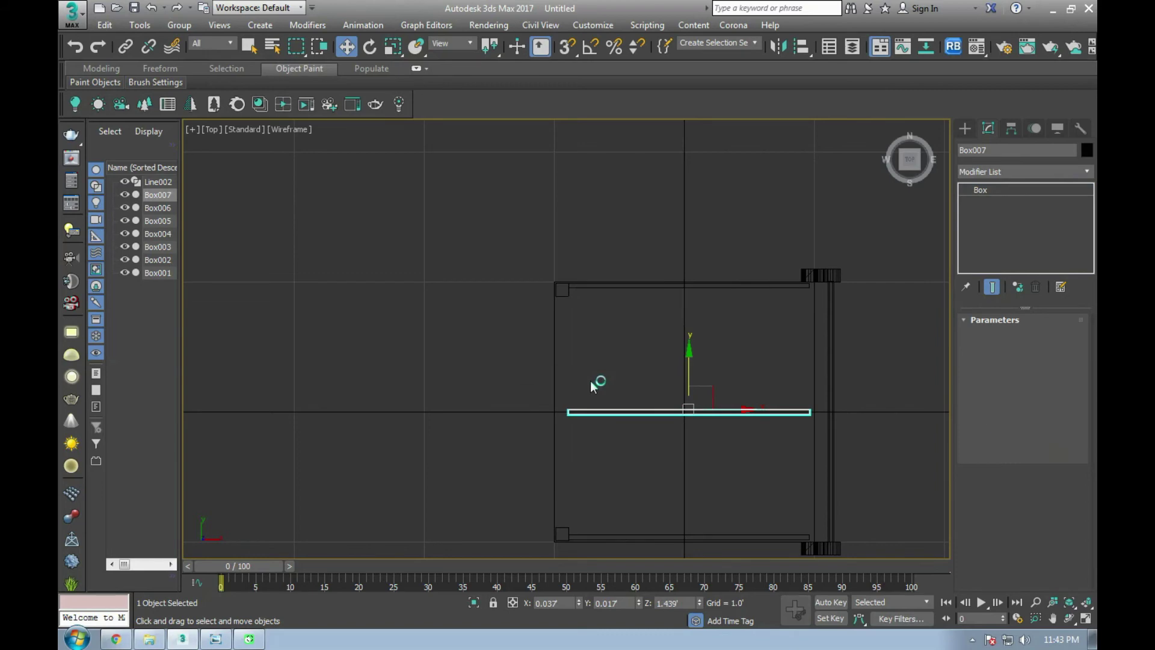
pyautogui.click(370, 47)
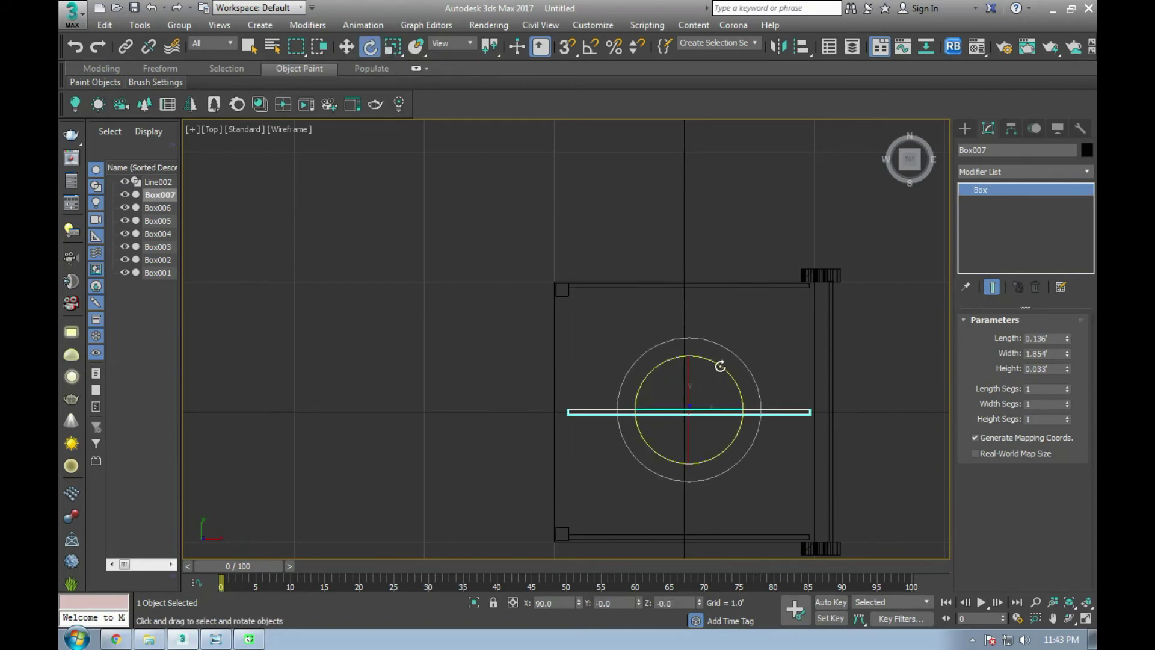
# Step: Rotate Box007 90° about Z using the Rotate Transform Type-In offset
pyautogui.rightClick(365, 56)
pyautogui.moveTo(570, 259); pyautogui.dragTo(482, 230)
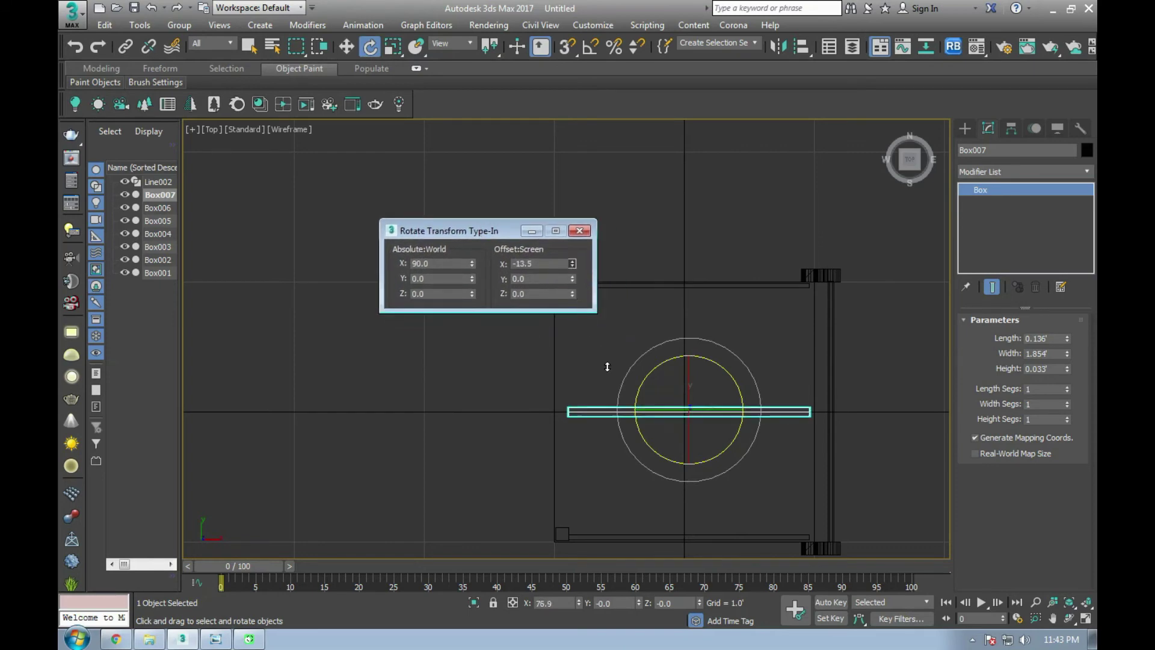
pyautogui.moveTo(572, 280); pyautogui.dragTo(596, 368)
pyautogui.moveTo(611, 409); pyautogui.dragTo(591, 353)
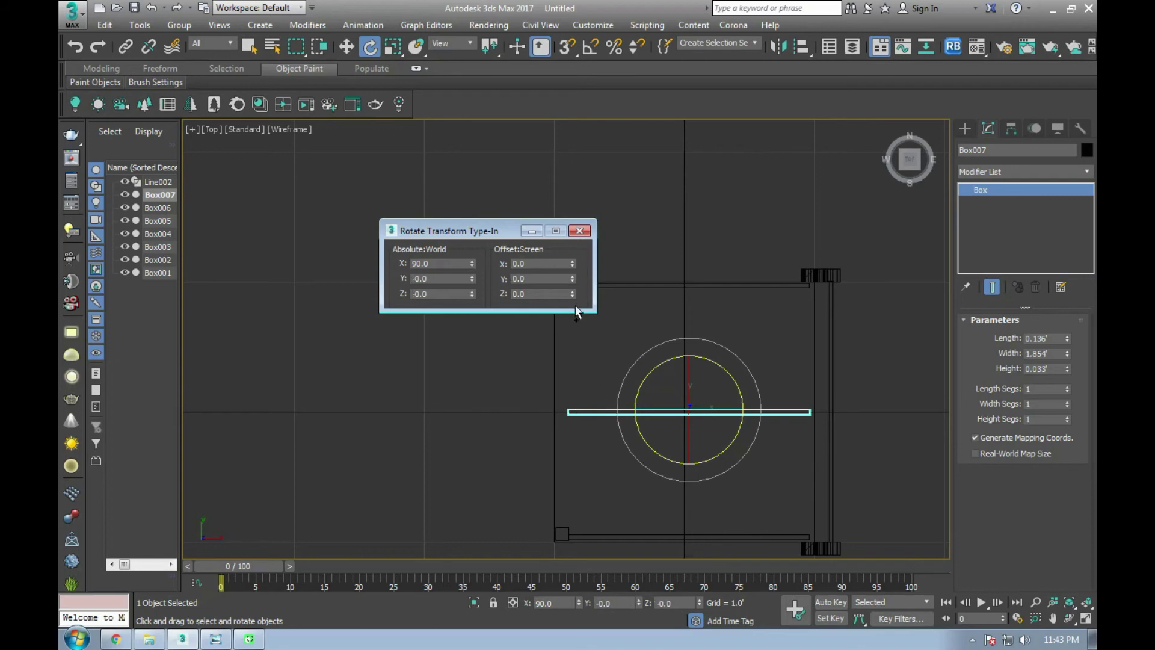
pyautogui.moveTo(572, 295); pyautogui.dragTo(543, 311)
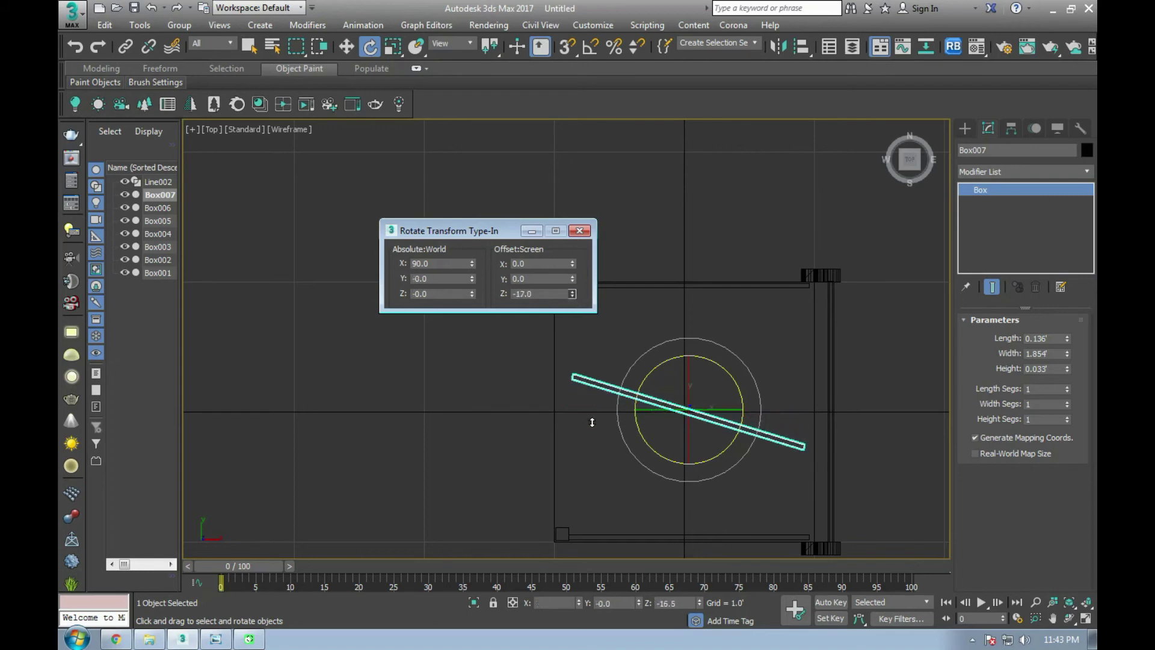
pyautogui.doubleClick(539, 298)
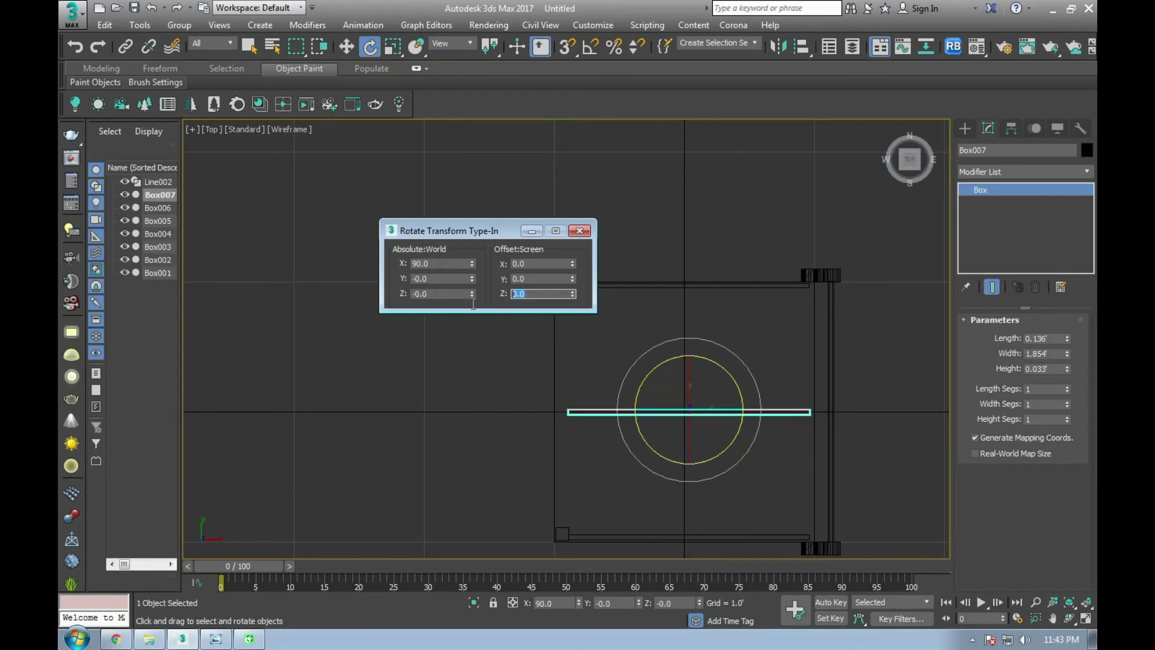
pyautogui.press('Return')
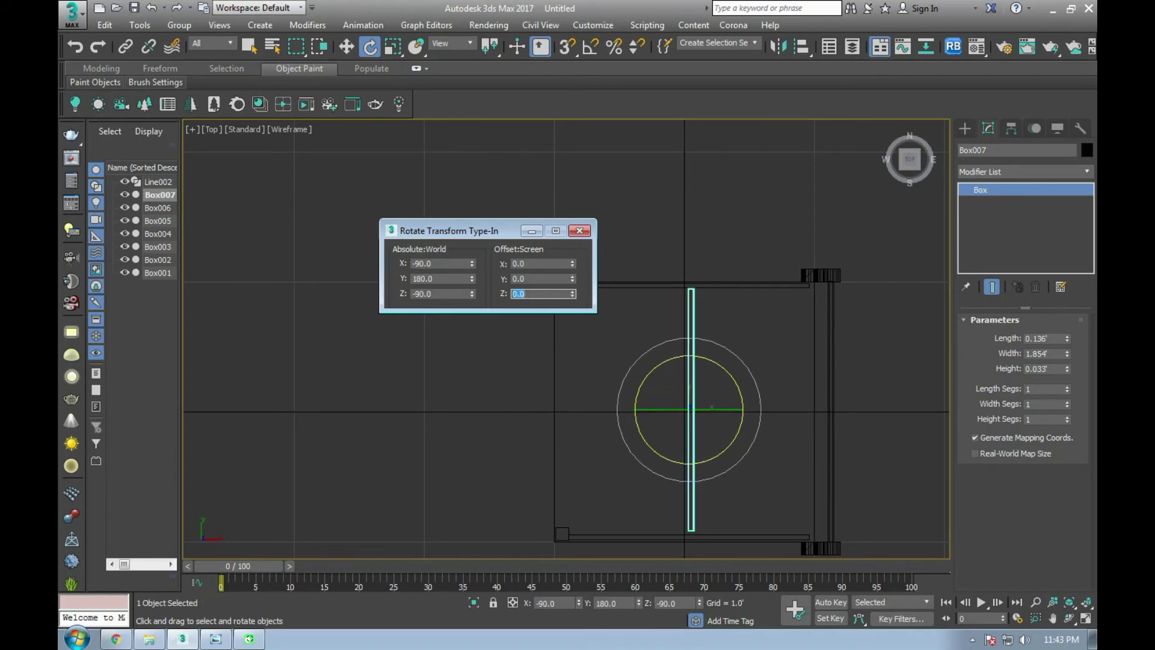
pyautogui.write('-90')
pyautogui.press('Return')
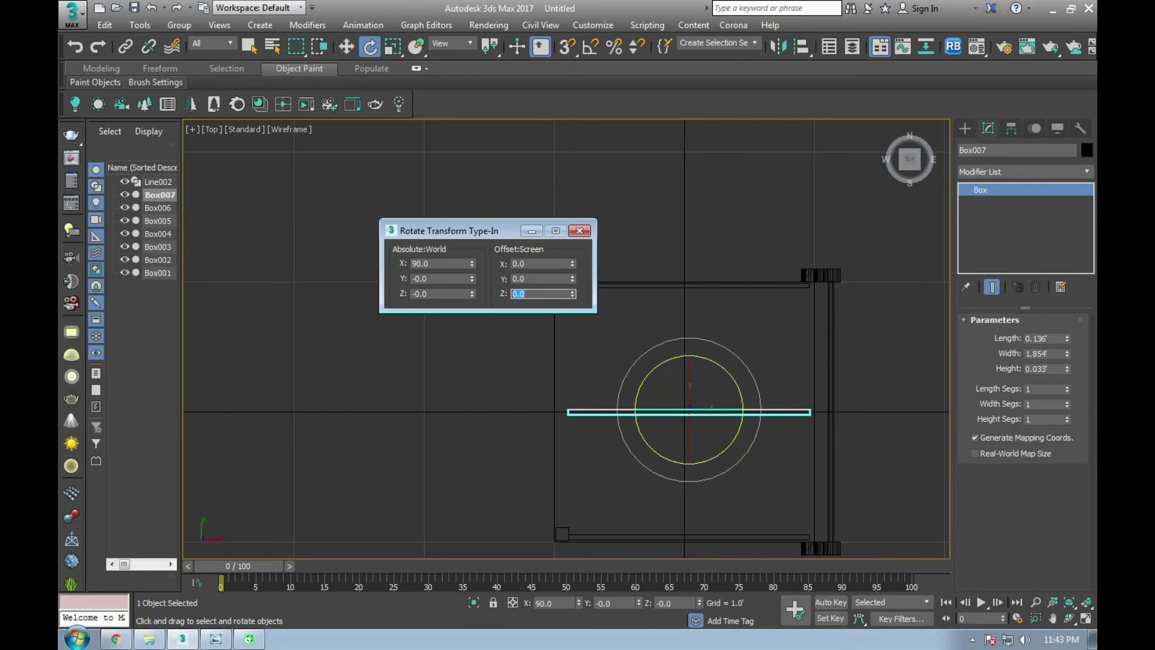
pyautogui.press('Return')
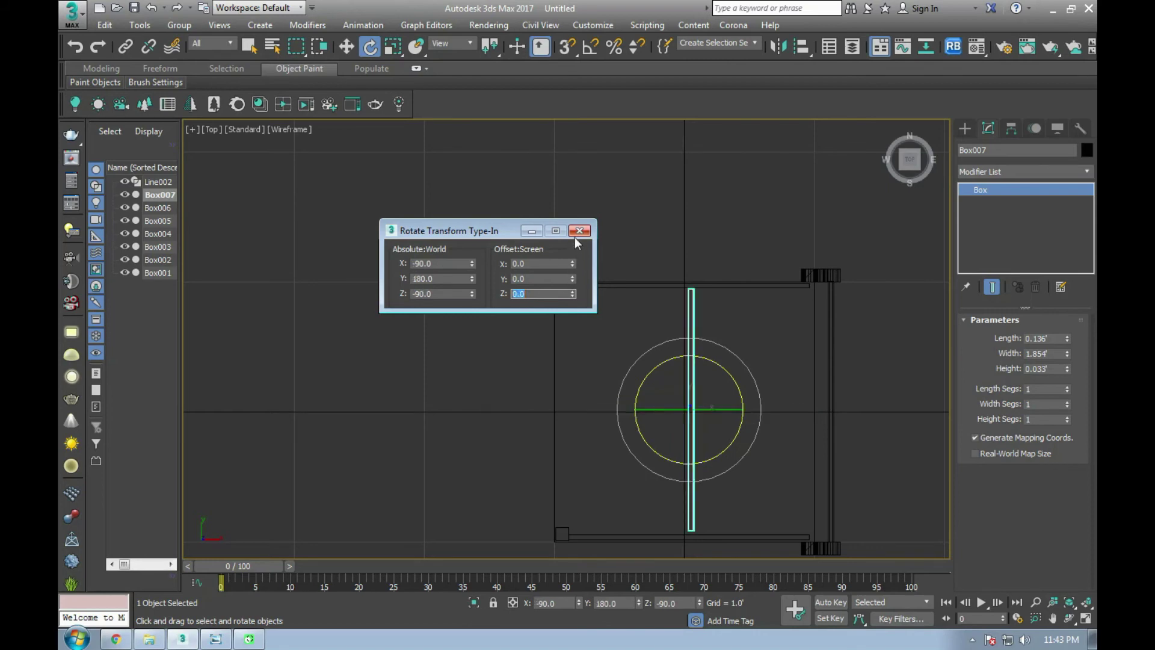
pyautogui.click(577, 232)
# Step: Slide Box007 left toward the seat's side edge
pyautogui.press('w')
pyautogui.scroll(2, 640, 448)
pyautogui.moveTo(750, 397); pyautogui.dragTo(568, 397)
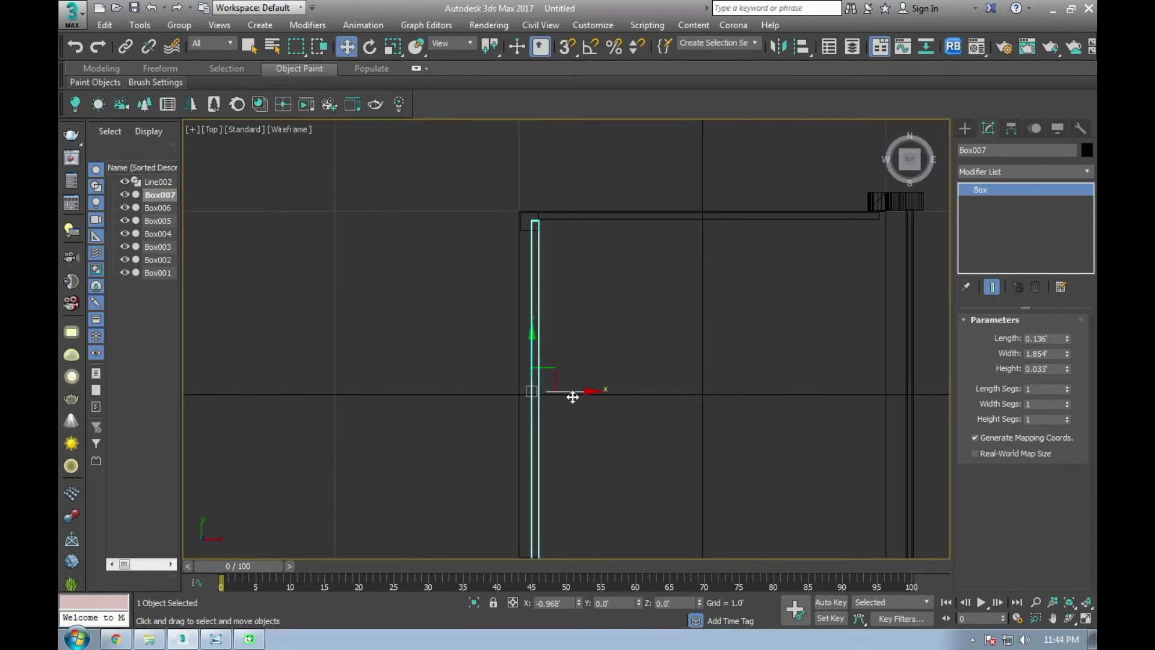
# Step: Slide Box007 left along X to line up with the left legs
pyautogui.scroll(-2, 568, 394)
pyautogui.scroll(3, 542, 385)
pyautogui.scroll(3, 532, 457)
pyautogui.scroll(1, 535, 480)
pyautogui.moveTo(536, 451); pyautogui.dragTo(506, 445)
# Step: Trim Box007's Width down to 1.781'
pyautogui.scroll(-2, 558, 512)
pyautogui.scroll(-2, 557, 513)
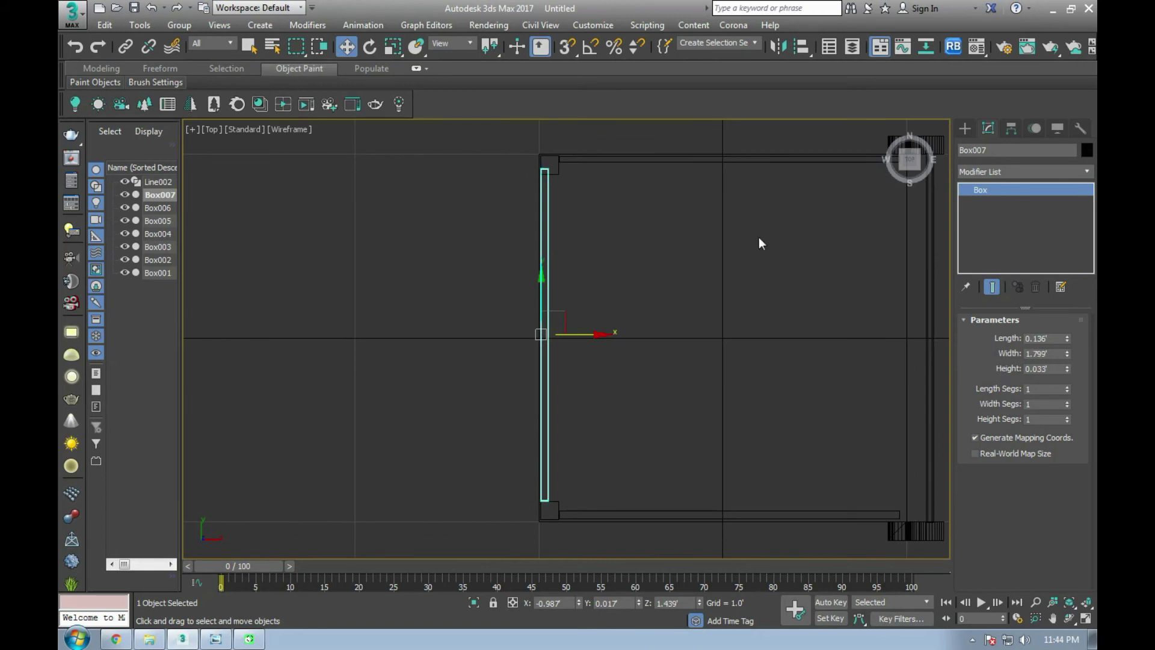
pyautogui.scroll(2, 633, 252)
pyautogui.scroll(2, 541, 250)
pyautogui.scroll(1, 577, 258)
pyautogui.click(1067, 355)
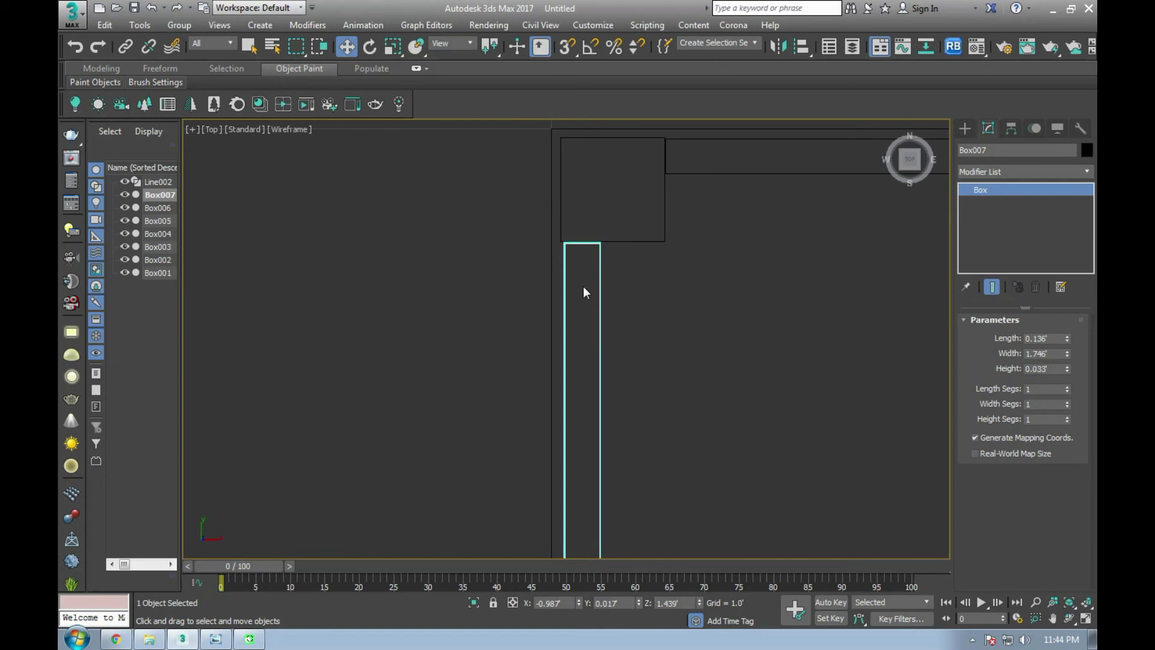
# Step: Nudge Box007 into final alignment under the seat's left edge
pyautogui.scroll(-2, 583, 263)
pyautogui.scroll(3, 597, 497)
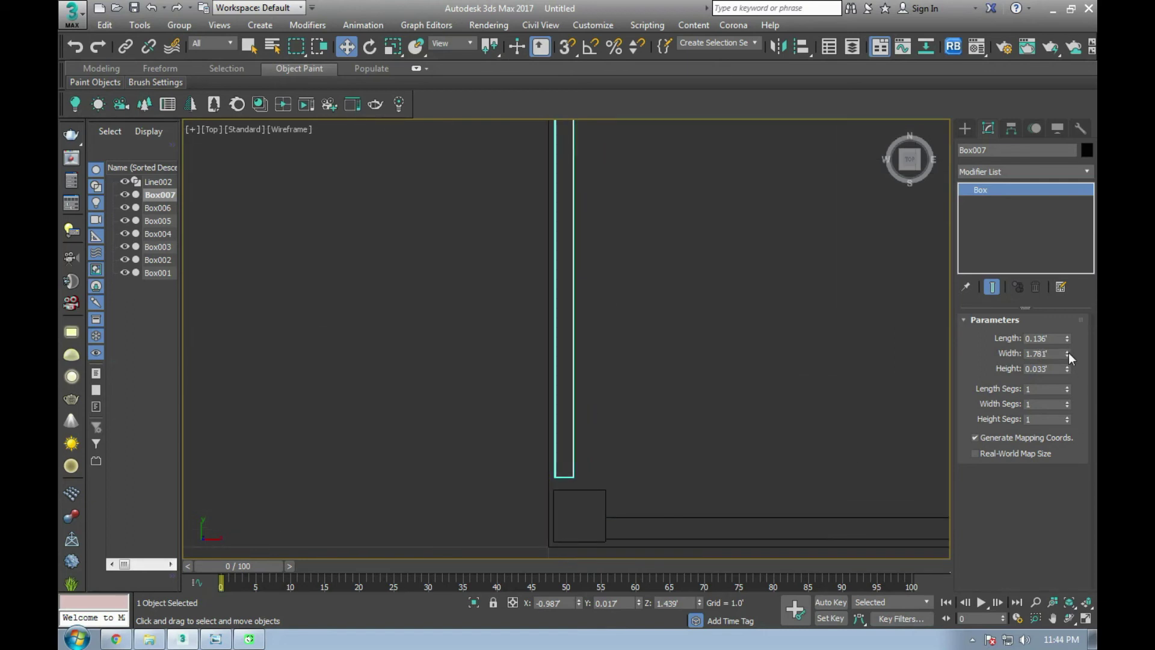
pyautogui.scroll(-2, 637, 337)
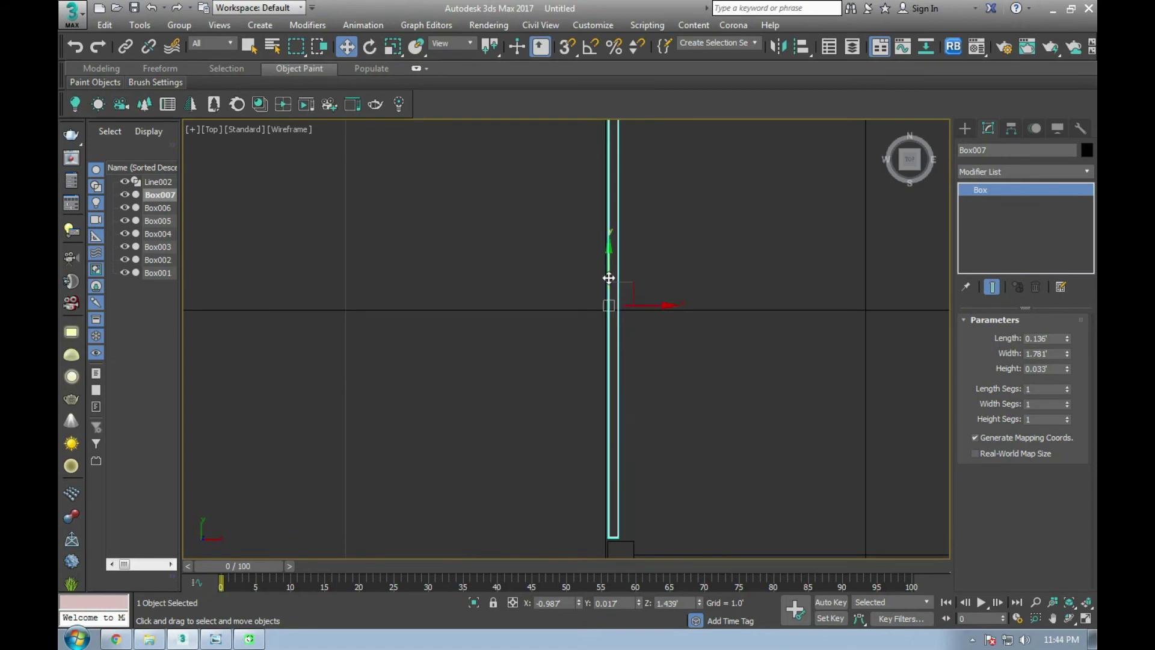
pyautogui.scroll(2, 611, 314)
pyautogui.scroll(3, 626, 245)
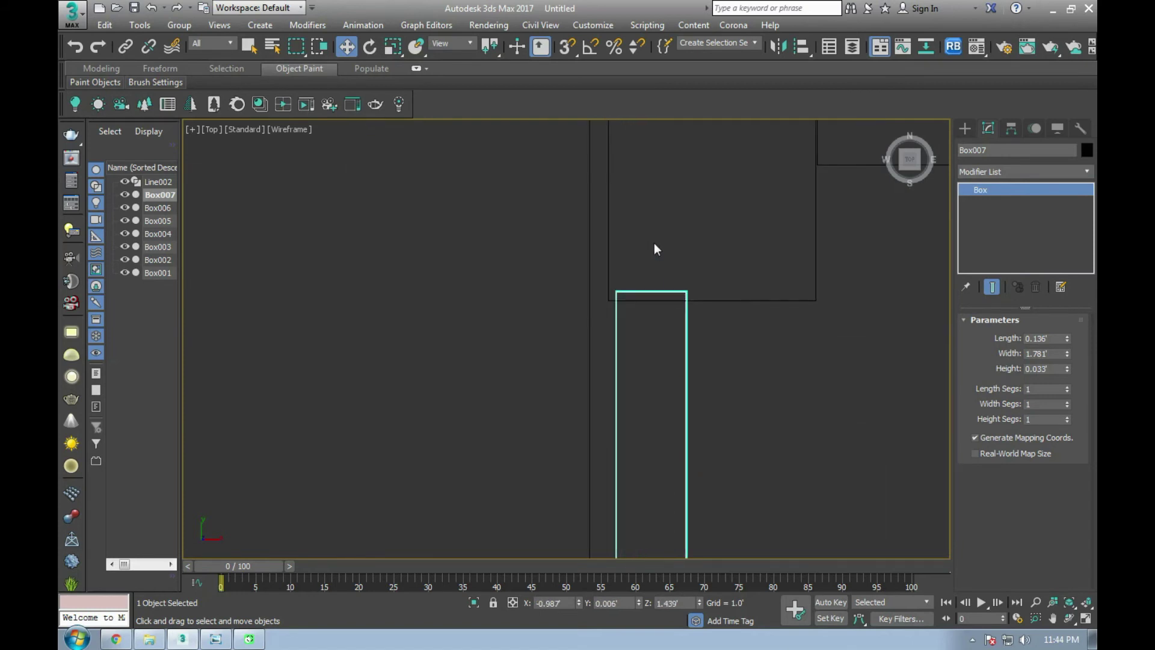
pyautogui.moveTo(688, 322); pyautogui.dragTo(688, 325)
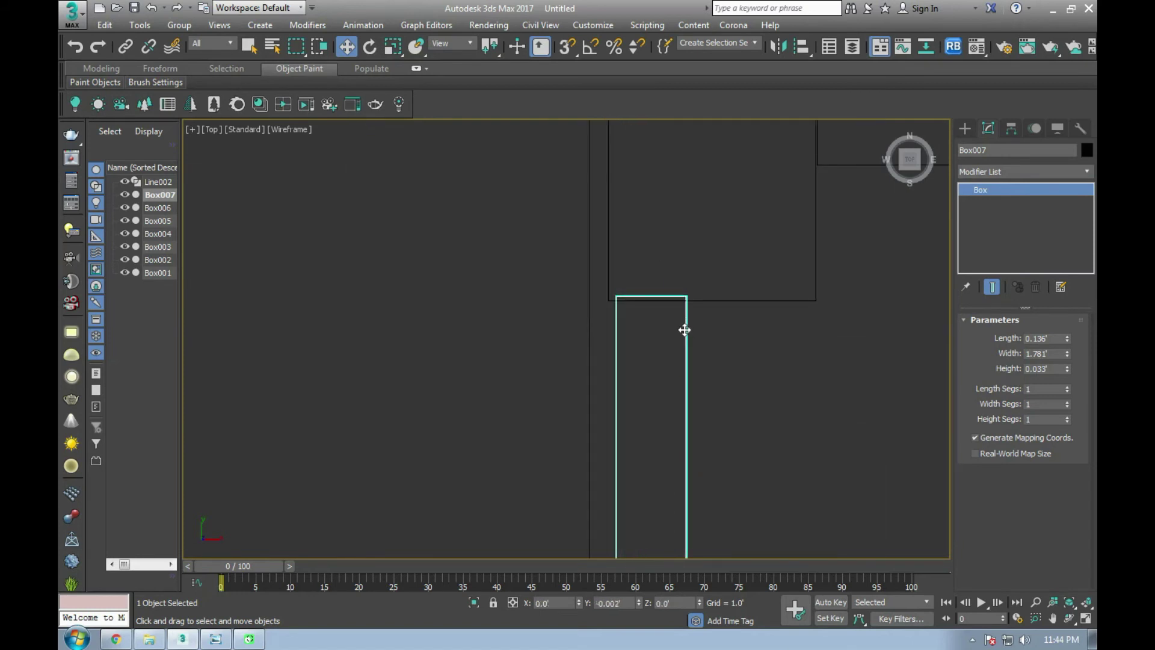
# Step: Orbit the whole chair in Perspective and compare the new apron with the reference render
pyautogui.hotkey('alt', 'w')
pyautogui.hotkey('alt', 'w')
pyautogui.hotkey('alt', 'w')
pyautogui.hotkey('alt', 'w')
pyautogui.keyDown('alt'); pyautogui.moveTo(698, 332); pyautogui.dragTo(308, 557, button='middle'); pyautogui.keyUp('alt')
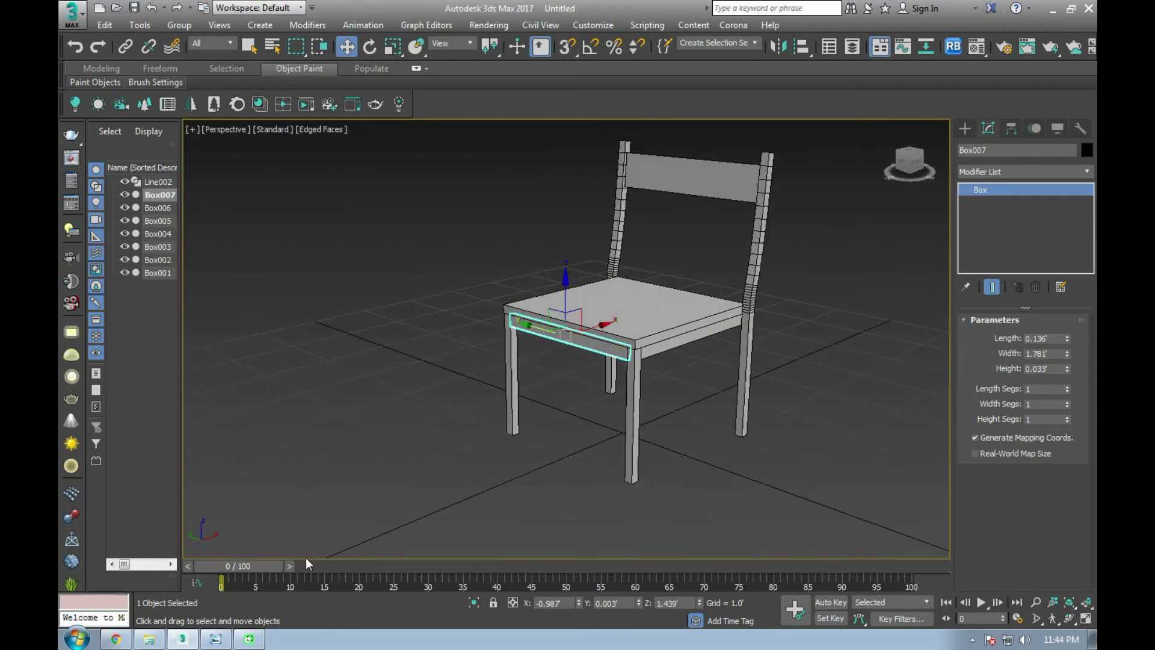
pyautogui.click(211, 645)
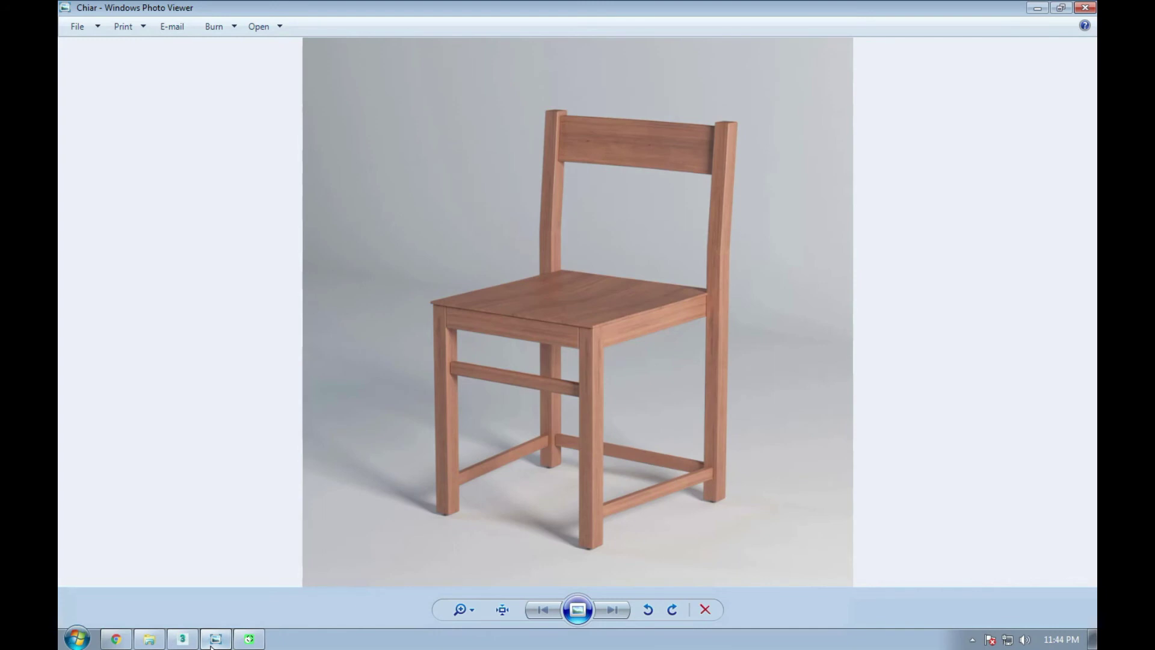
pyautogui.hotkey('alt', 'Tab')
pyautogui.hotkey('alt', 'w')
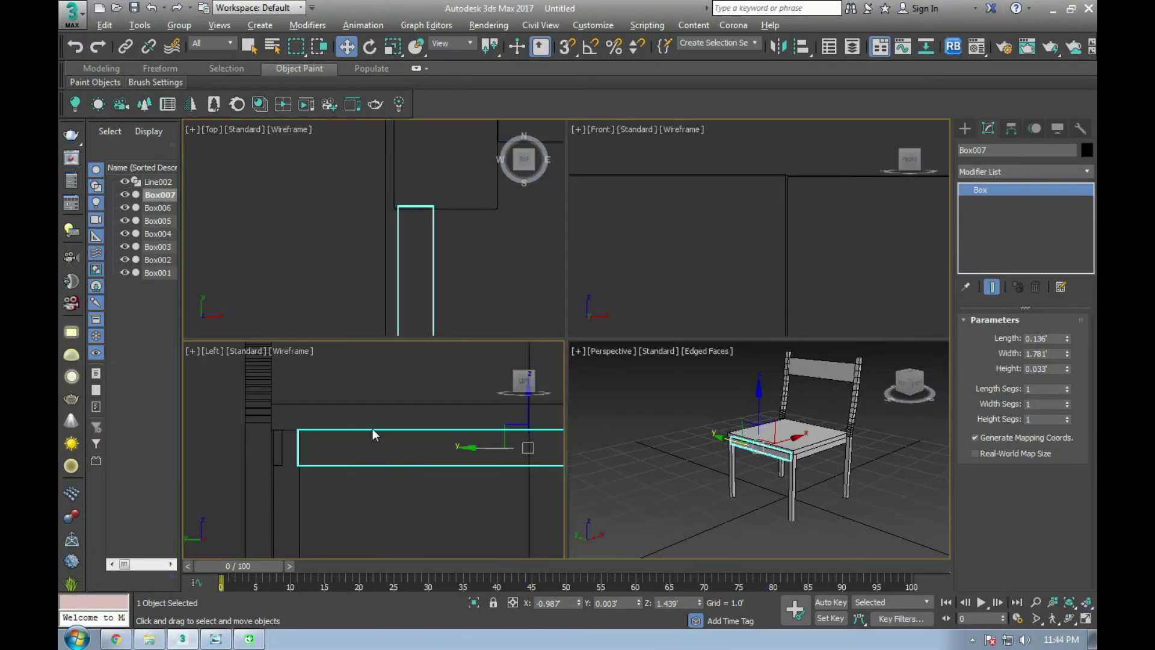
pyautogui.hotkey('alt', 'w')
pyautogui.scroll(2, 507, 288)
# Step: Shift-copy Box007 lower down the legs in the Left view as Box008
pyautogui.moveTo(504, 239); pyautogui.dragTo(510, 329)
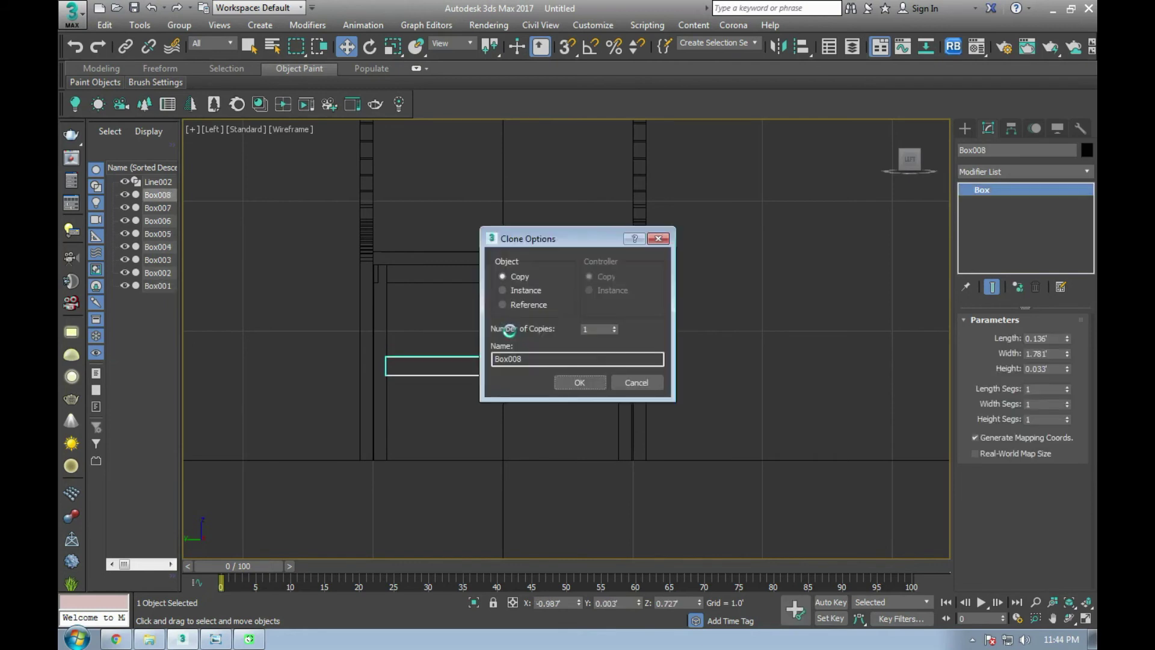
pyautogui.click(568, 382)
pyautogui.scroll(5, 620, 366)
pyautogui.press('f')
pyautogui.scroll(-4, 687, 284)
pyautogui.scroll(3, 661, 398)
pyautogui.scroll(2, 715, 394)
pyautogui.scroll(2, 720, 388)
# Step: Shift Box008 right, thin its Length to 0.08', and compare with the reference render
pyautogui.moveTo(698, 336); pyautogui.dragTo(738, 339)
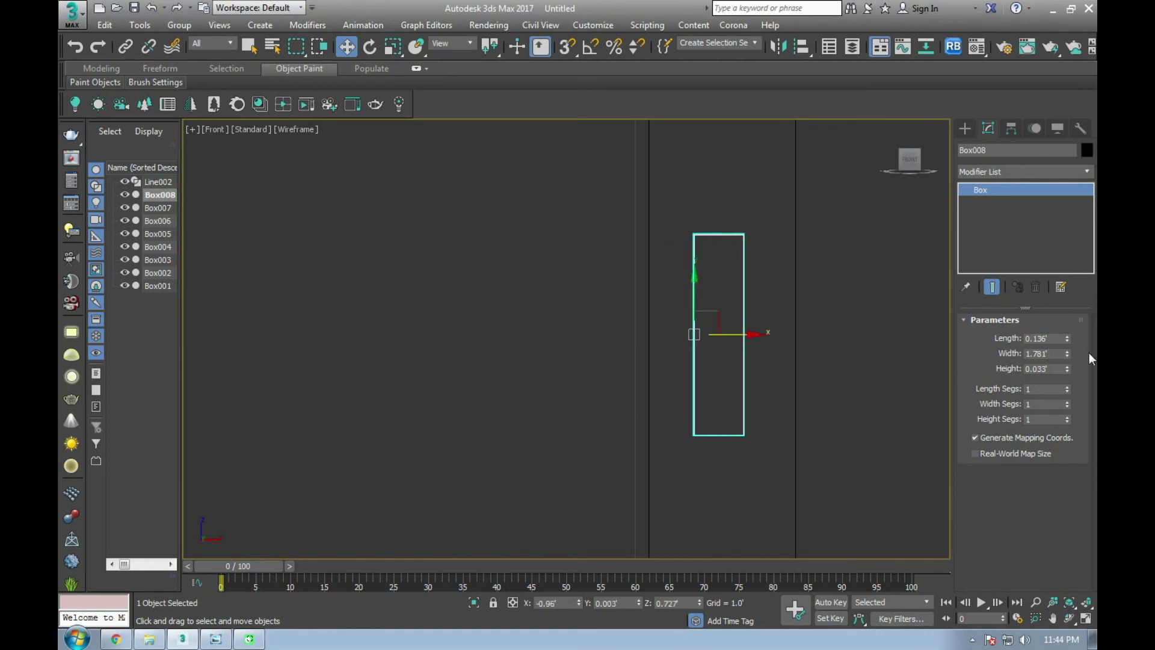
pyautogui.moveTo(1067, 338); pyautogui.dragTo(1077, 373)
pyautogui.hotkey('alt', 'w')
pyautogui.hotkey('alt', 'w')
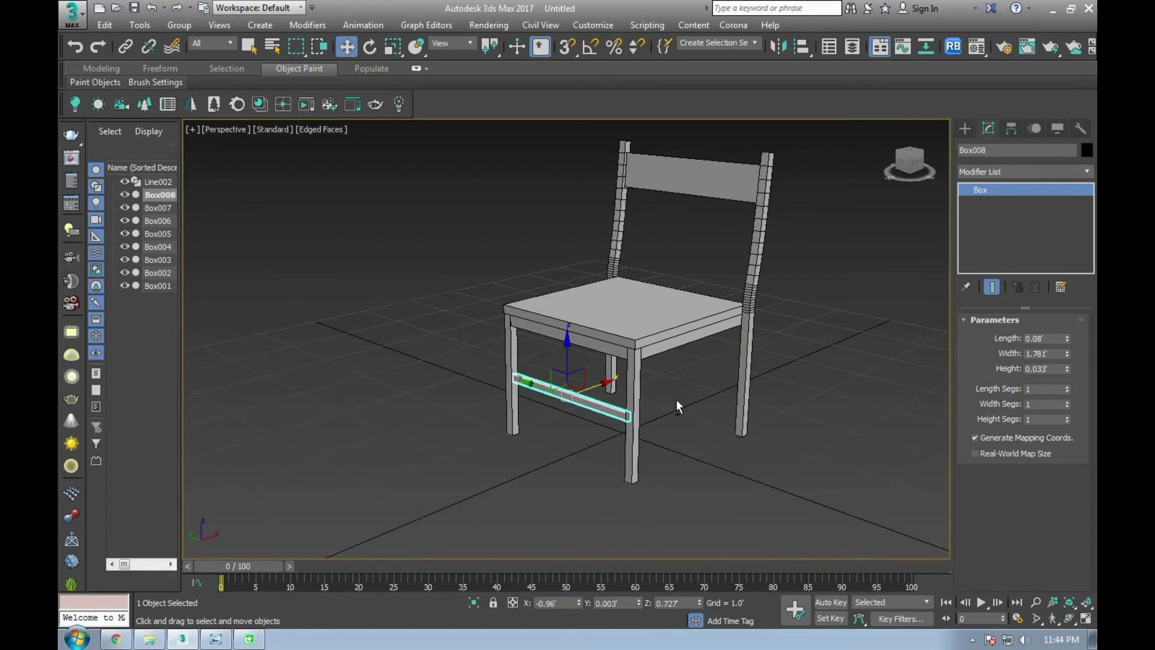
pyautogui.click(215, 639)
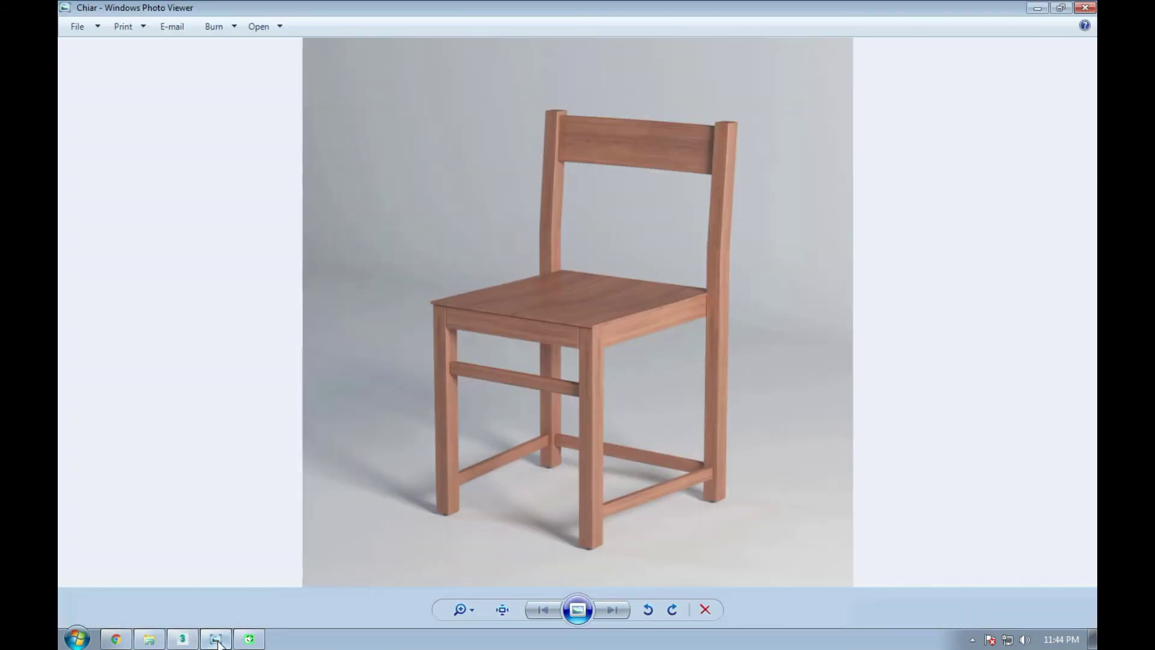
pyautogui.hotkey('alt', 'Tab')
pyautogui.hotkey('alt', 'w')
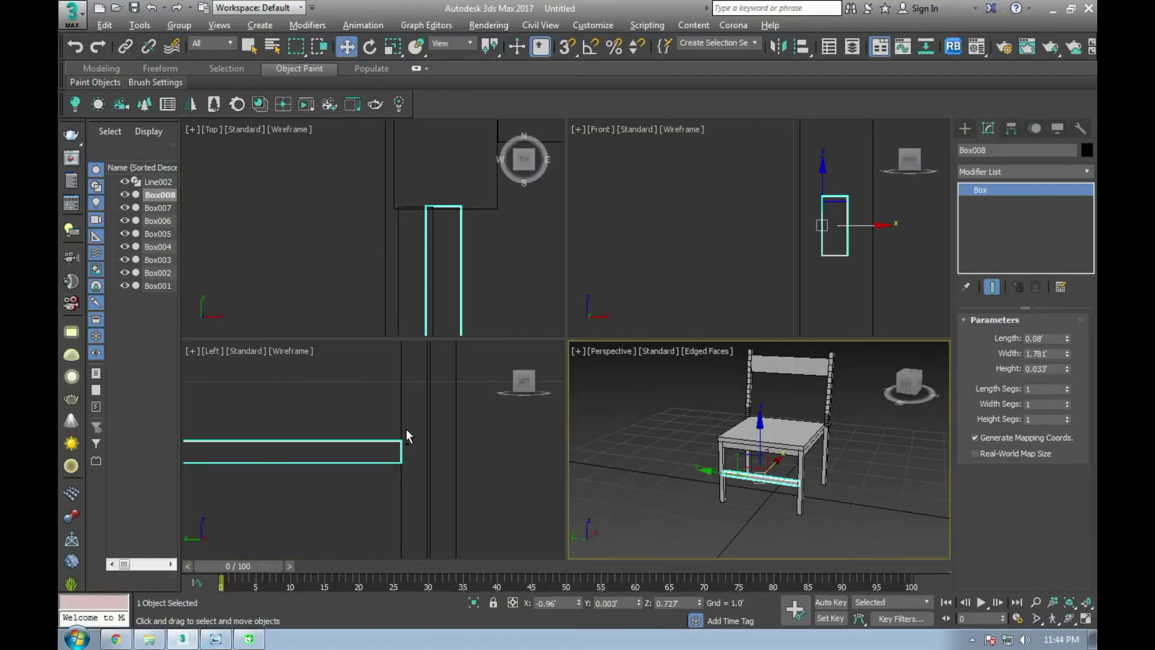
# Step: Raise Box008 up the legs to Z 0.955' in the Left view
pyautogui.rightClick(406, 429)
pyautogui.hotkey('alt', 'w')
pyautogui.scroll(-3, 624, 306)
pyautogui.scroll(5, 553, 303)
pyautogui.moveTo(549, 308); pyautogui.dragTo(551, 250)
pyautogui.hotkey('alt', 'w')
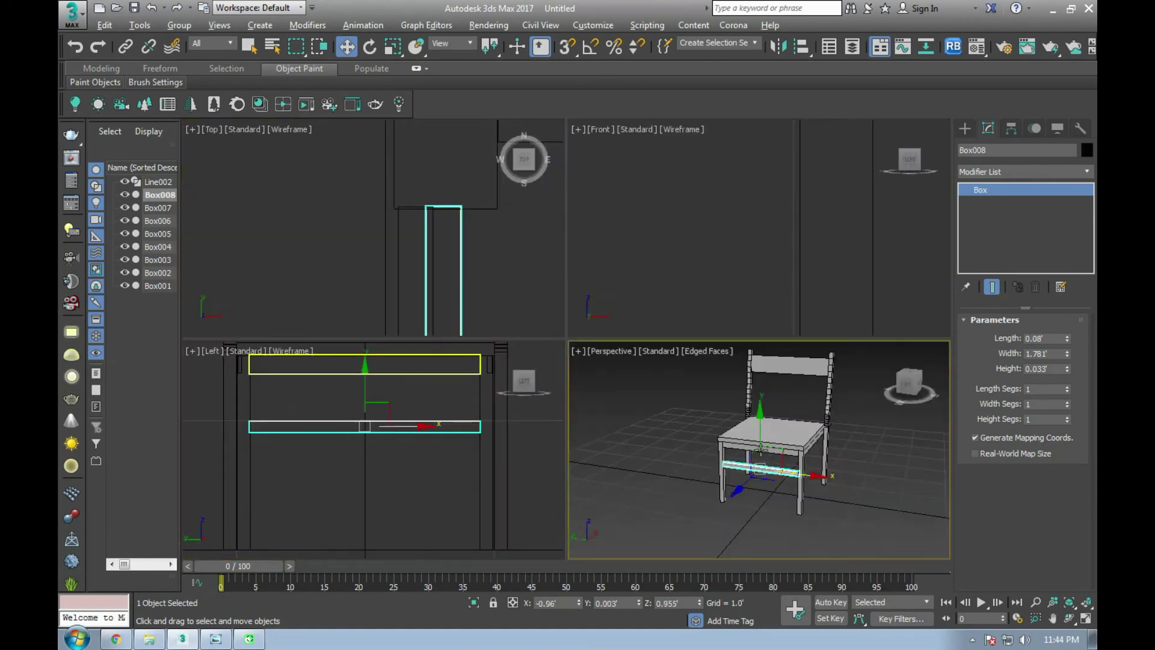
pyautogui.hotkey('alt', 'w')
pyautogui.scroll(1, 665, 400)
pyautogui.scroll(4, 653, 396)
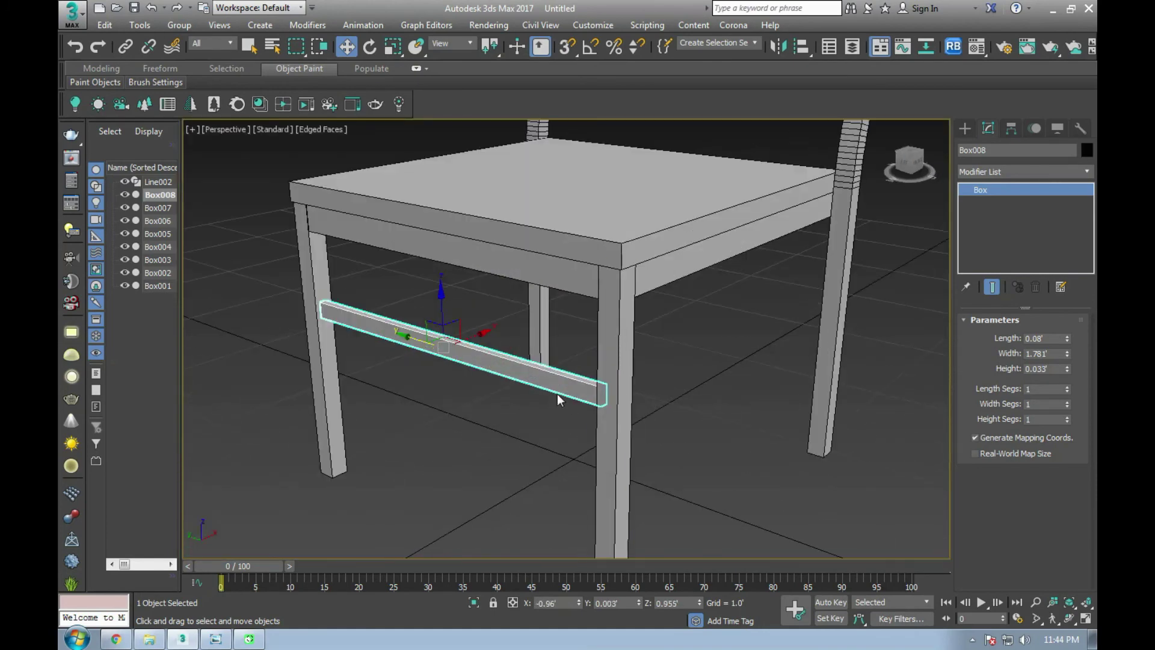
# Step: Check against the reference render and select seat aprons Box005 and Box006 together
pyautogui.click(713, 260)
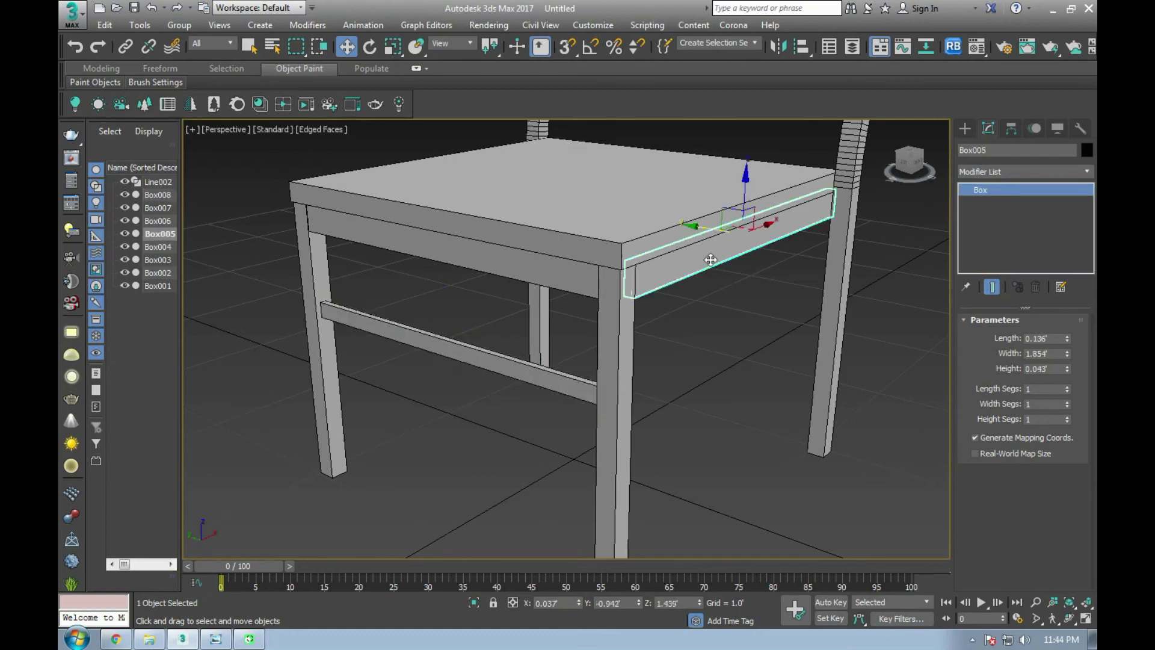
pyautogui.hotkey('alt', 'Tab')
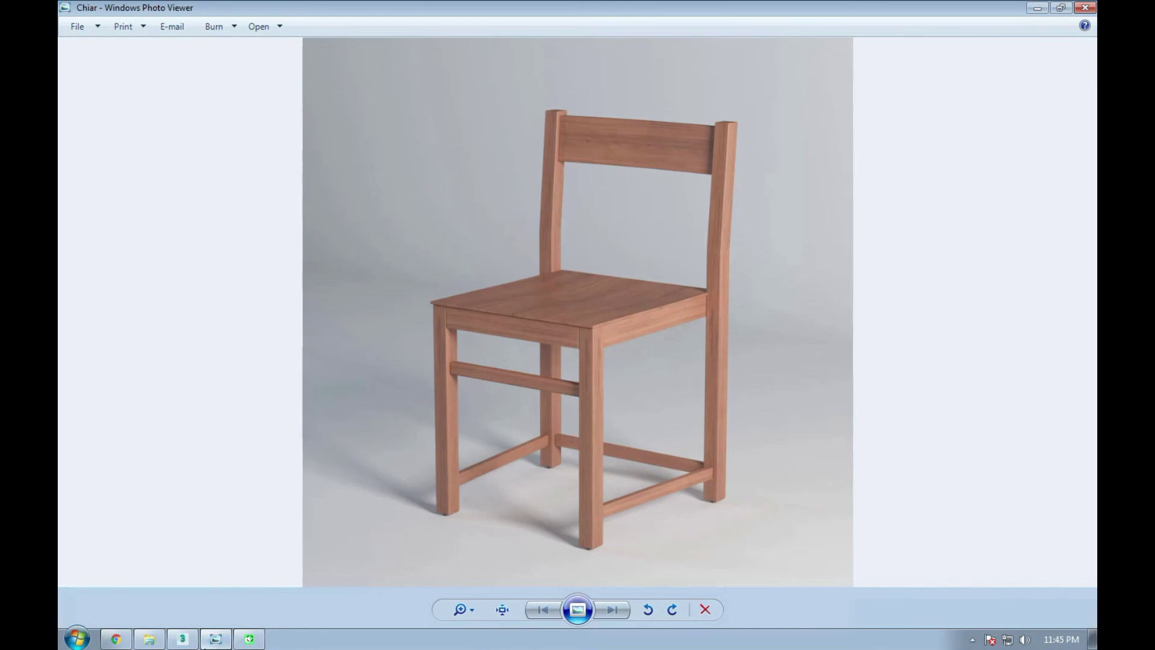
pyautogui.click(182, 638)
pyautogui.keyDown('alt'); pyautogui.moveTo(726, 244); pyautogui.dragTo(723, 202, button='middle'); pyautogui.keyUp('alt')
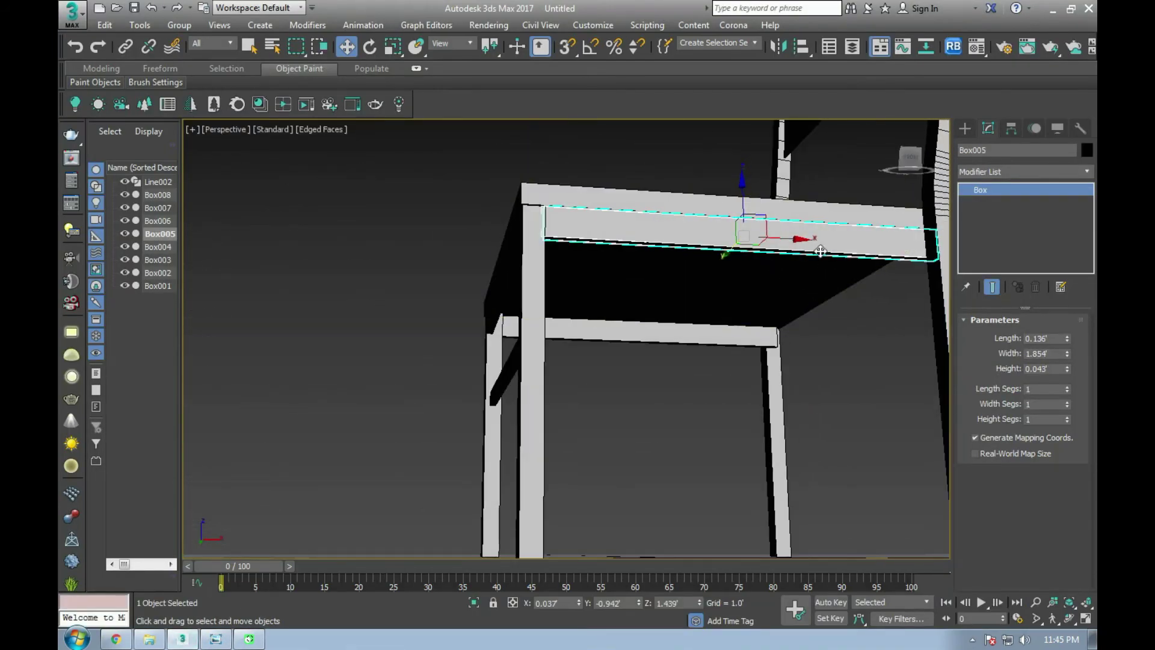
pyautogui.keyDown('ctrl'); pyautogui.click(727, 335); pyautogui.keyUp('ctrl')
# Step: Shift-copy both seat aprons down near the floor as Box009 and Box010
pyautogui.hotkey('alt', 'w')
pyautogui.hotkey('alt', 'w')
pyautogui.scroll(3, 712, 258)
pyautogui.scroll(3, 712, 258)
pyautogui.scroll(2, 746, 217)
pyautogui.moveTo(746, 217); pyautogui.dragTo(758, 482)
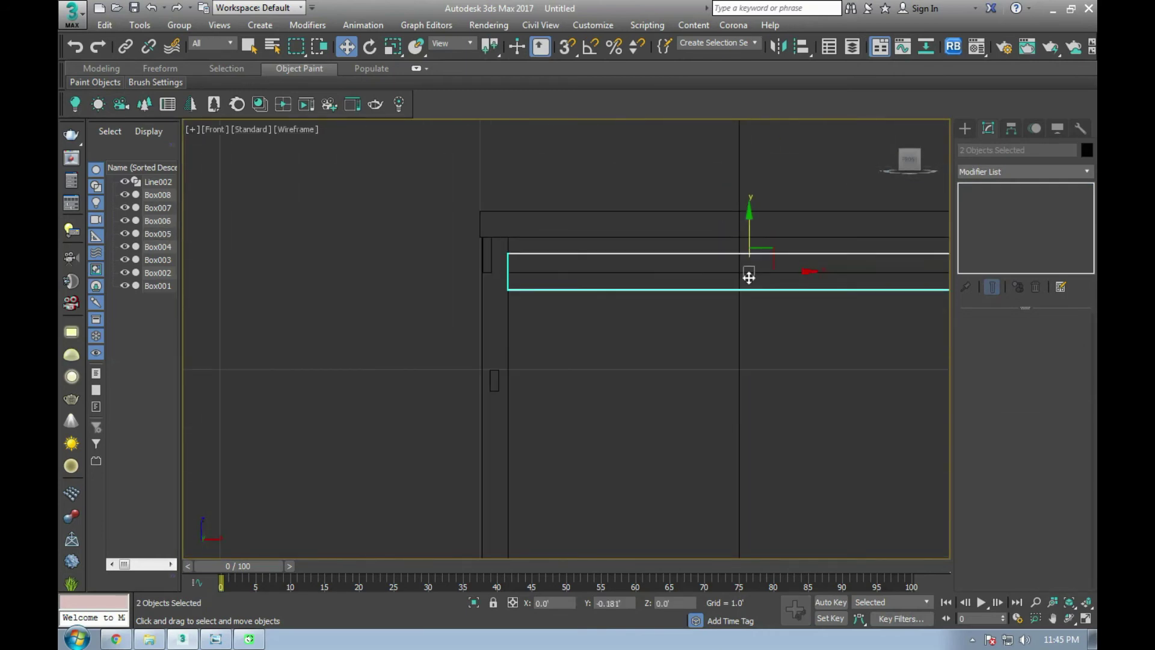
pyautogui.click(596, 382)
pyautogui.scroll(-4, 632, 391)
pyautogui.scroll(3, 670, 413)
pyautogui.moveTo(670, 413); pyautogui.dragTo(673, 434)
# Step: Scale the copied rails thinner on Y and inspect them in Perspective
pyautogui.press('p')
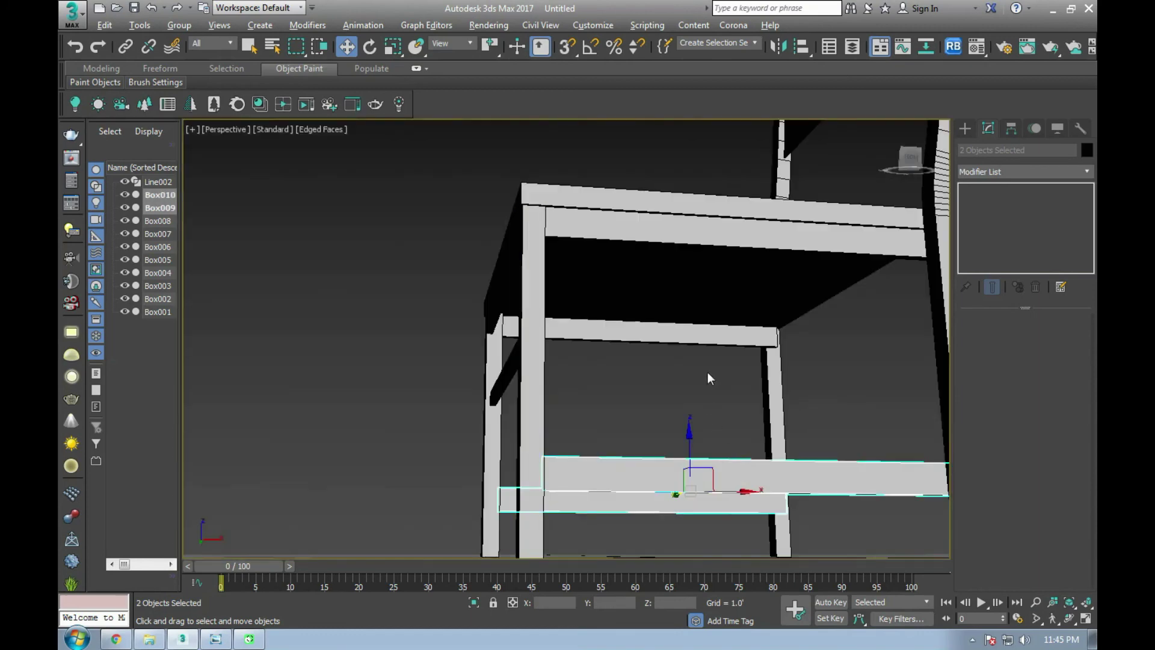
pyautogui.press('f')
pyautogui.press('r')
pyautogui.moveTo(665, 395); pyautogui.dragTo(667, 434)
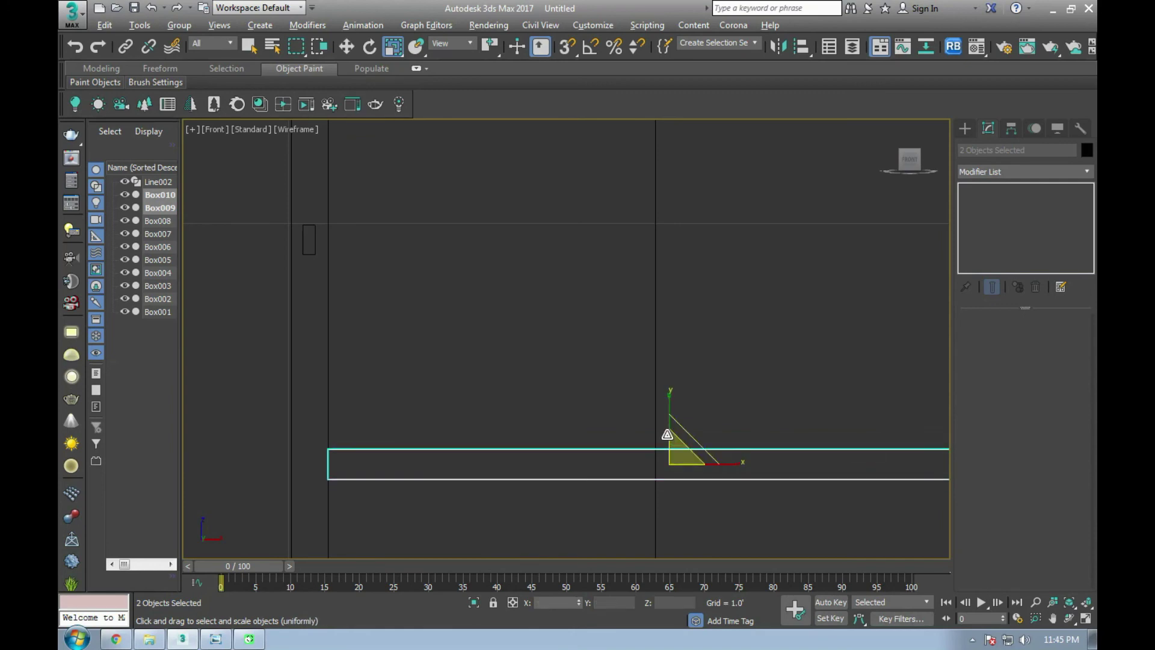
pyautogui.press('p')
pyautogui.scroll(-3, 694, 442)
pyautogui.keyDown('alt'); pyautogui.moveTo(686, 438); pyautogui.dragTo(669, 362, button='middle'); pyautogui.keyUp('alt')
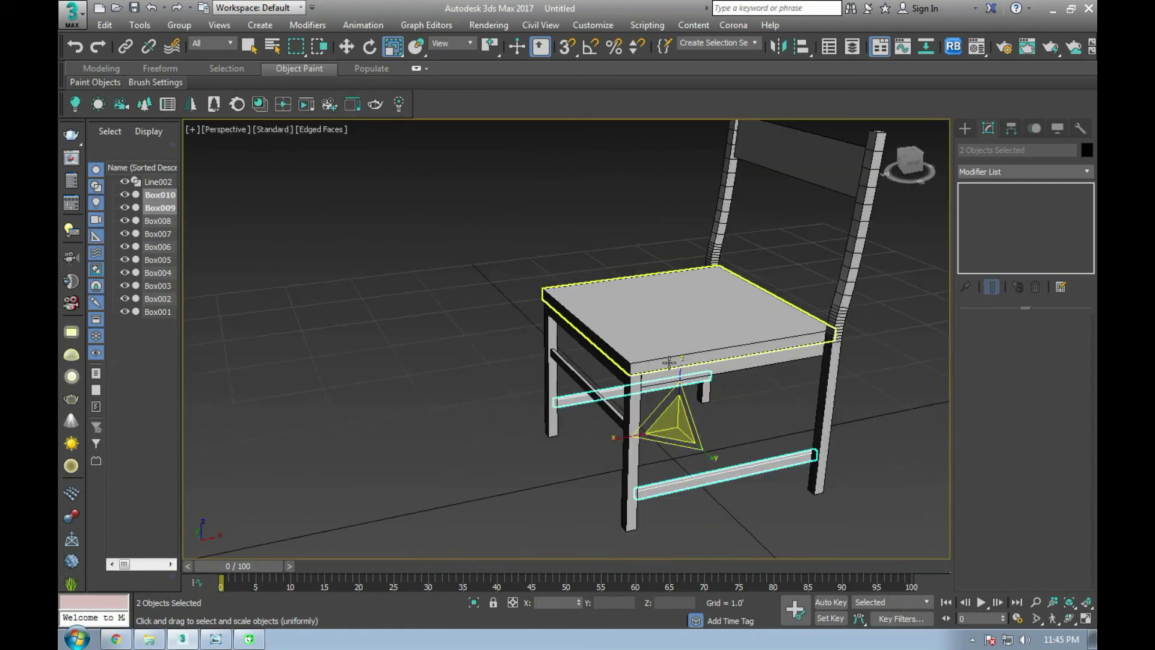
pyautogui.click(701, 476)
# Step: Shift-copy the lower rail toward the seat's middle in Top view as Box011
pyautogui.press('w')
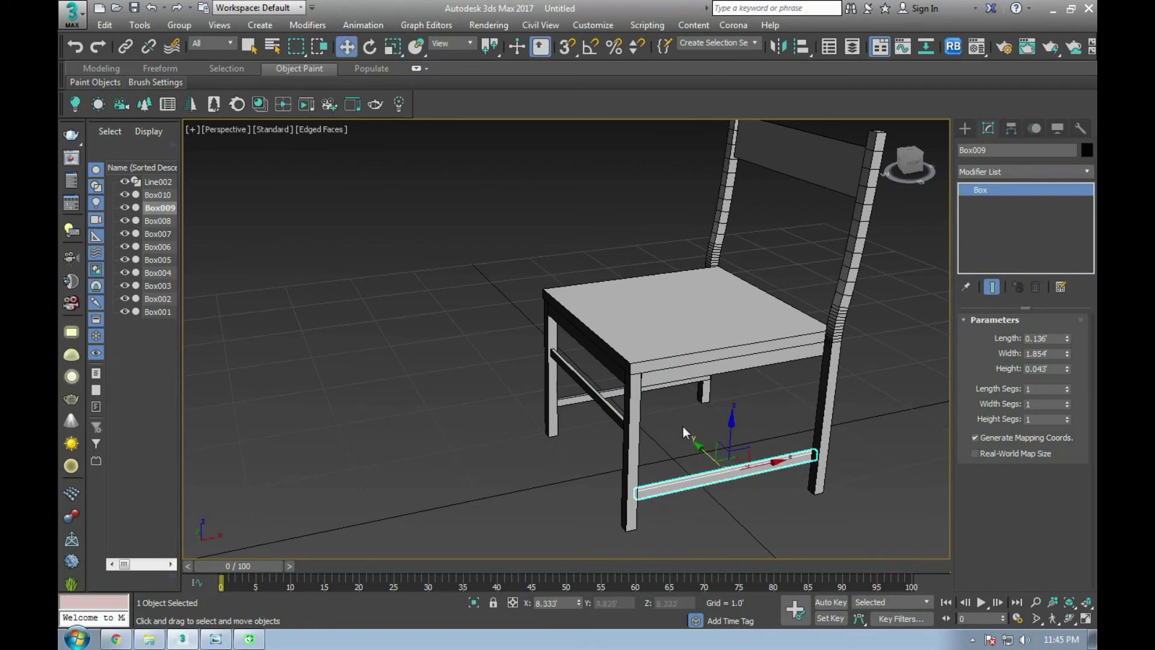
pyautogui.hotkey('alt', 'w')
pyautogui.rightClick(483, 309)
pyautogui.hotkey('alt', 'w')
pyautogui.scroll(-3, 496, 311)
pyautogui.scroll(-3, 615, 426)
pyautogui.keyDown('shift'); pyautogui.moveTo(584, 402); pyautogui.dragTo(583, 337); pyautogui.keyUp('shift')
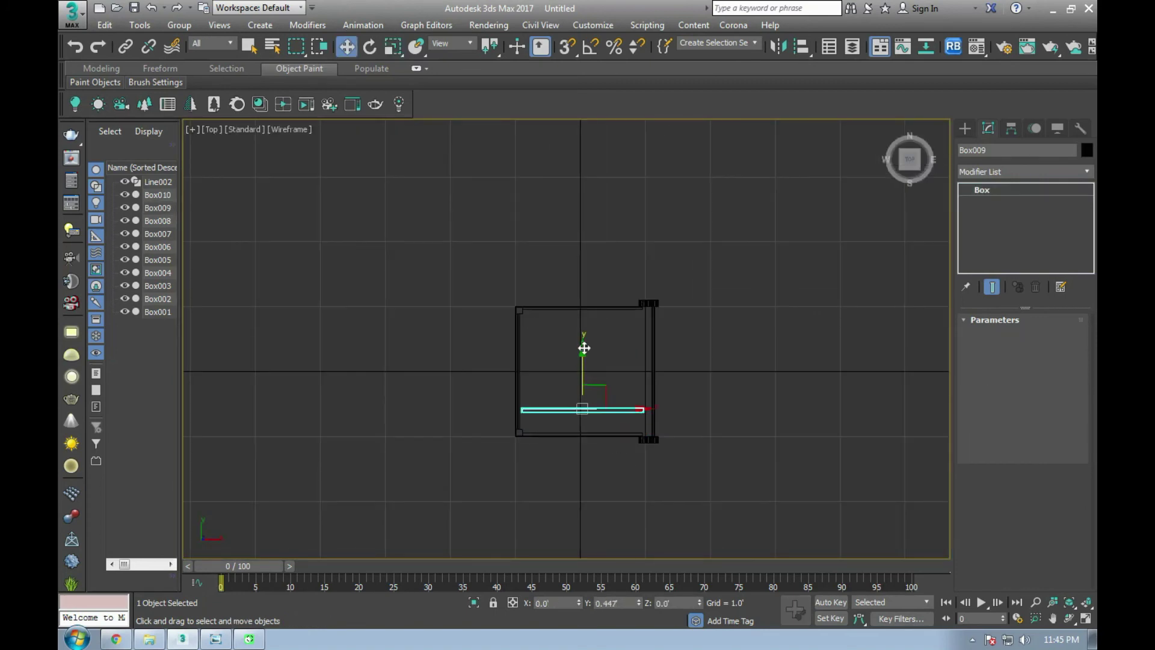
pyautogui.click(579, 379)
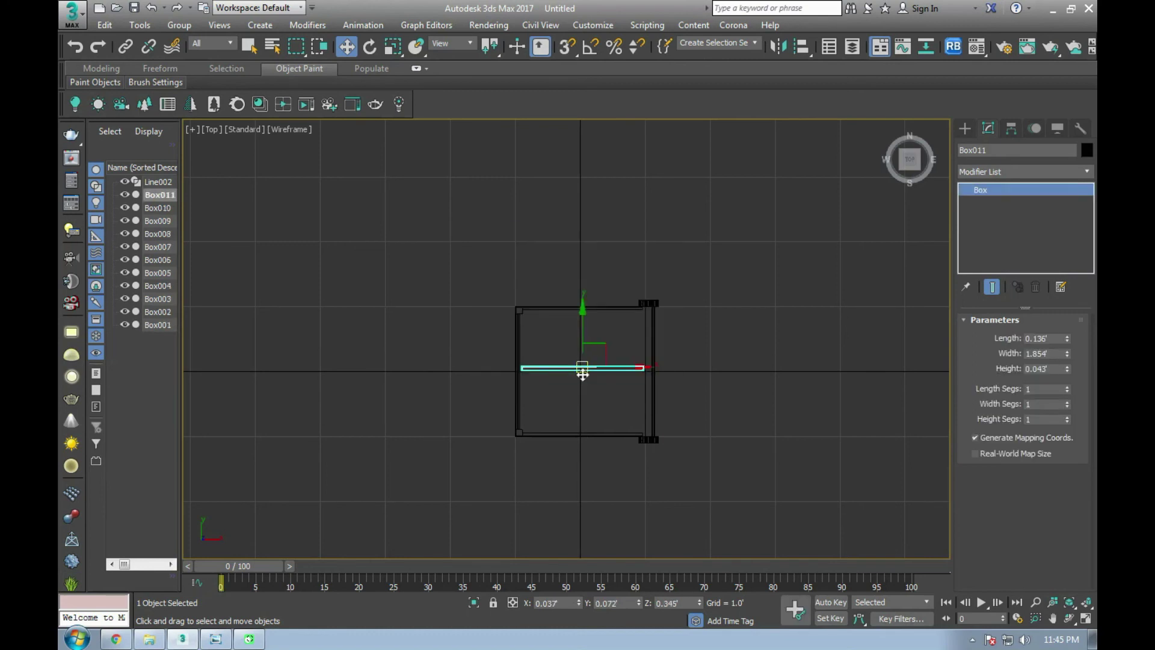
# Step: Rotate Box011 90° about Z
pyautogui.rightClick(370, 46)
pyautogui.doubleClick(544, 295)
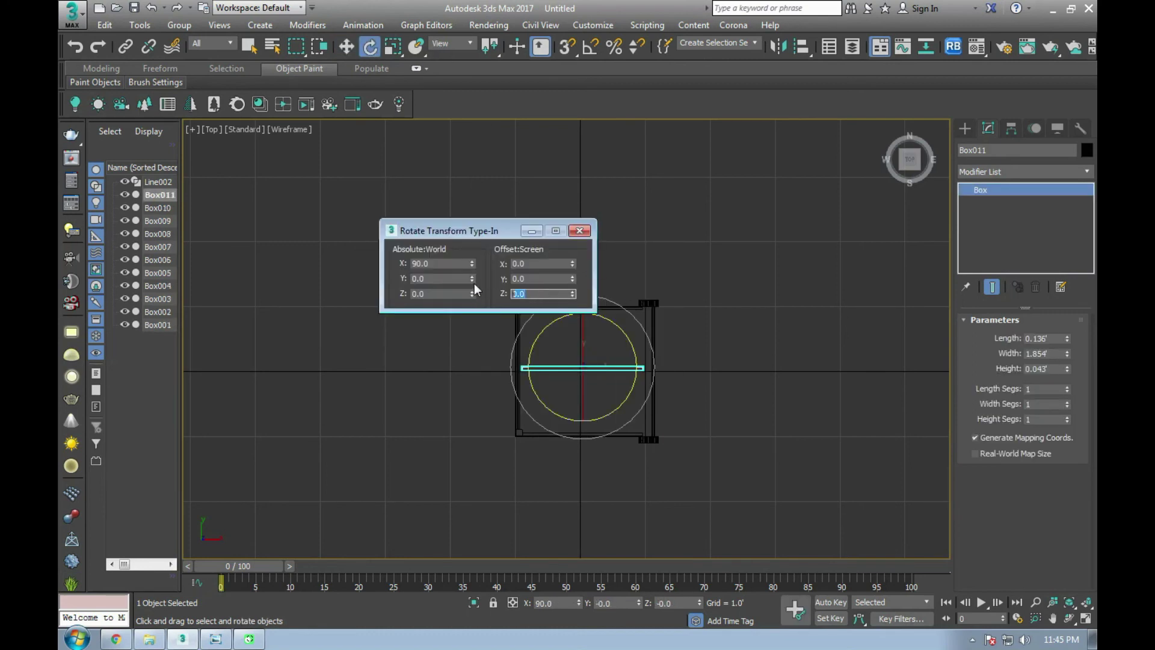
pyautogui.write('90')
pyautogui.press('Return')
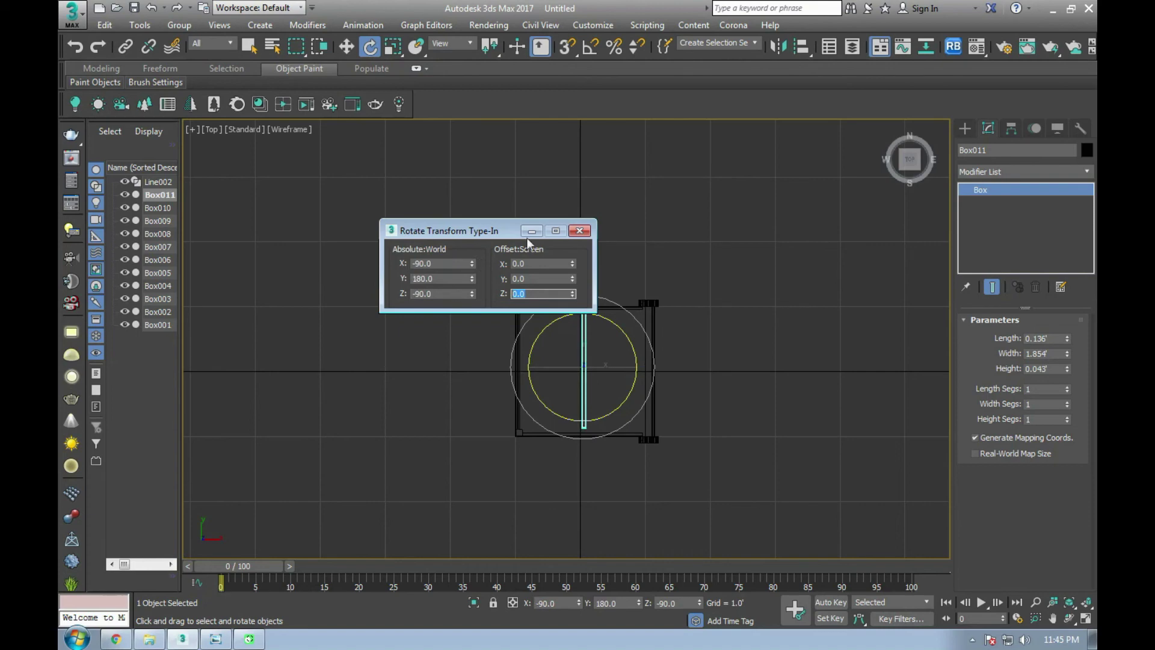
pyautogui.click(579, 231)
# Step: Slide Box011 sideways in the Top and Front views toward the legs
pyautogui.press('w')
pyautogui.scroll(3, 661, 402)
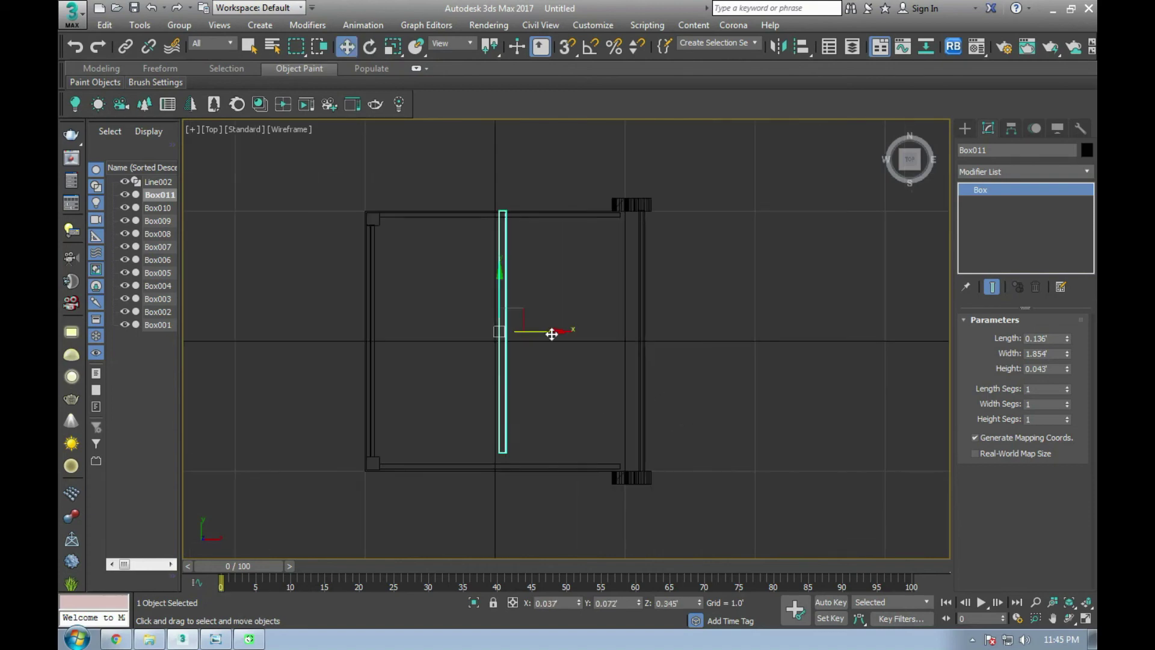
pyautogui.moveTo(552, 334); pyautogui.dragTo(684, 343)
pyautogui.hotkey('alt', 'w')
pyautogui.rightClick(691, 262)
pyautogui.hotkey('alt', 'w')
pyautogui.scroll(3, 691, 262)
pyautogui.scroll(3, 476, 275)
pyautogui.moveTo(761, 349); pyautogui.dragTo(648, 347)
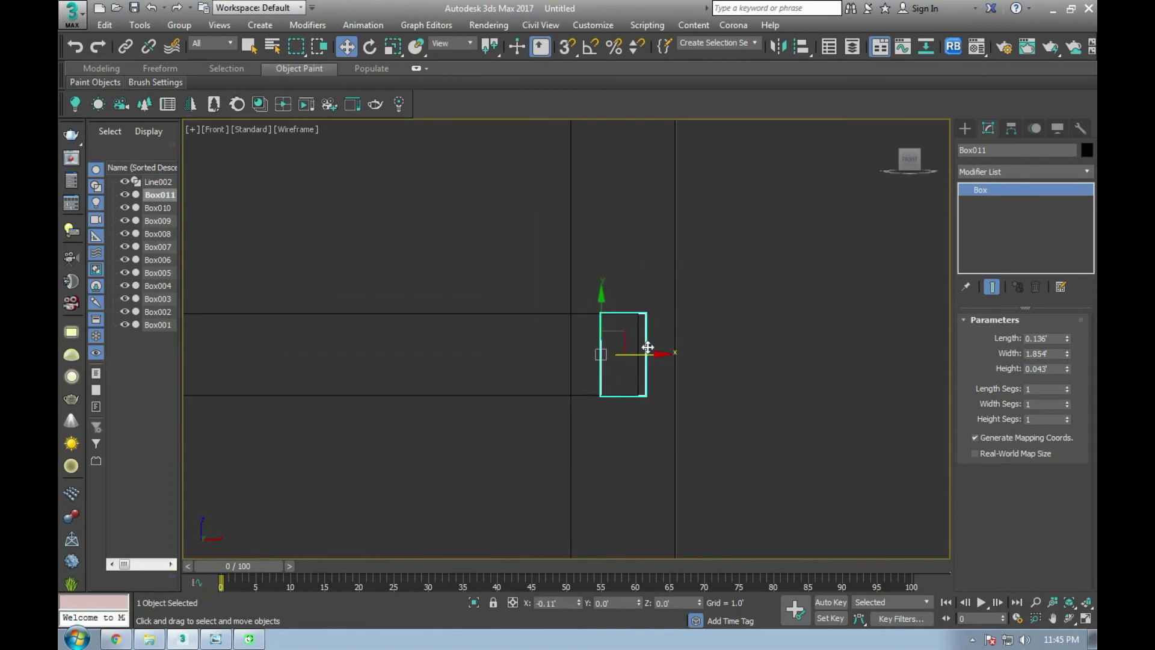
# Step: Position Box011 between the legs and increase its Width from 1.854' to 2.021'
pyautogui.hotkey('alt', 'w')
pyautogui.rightClick(725, 443)
pyautogui.hotkey('alt', 'w')
pyautogui.moveTo(760, 438)
pyautogui.keyDown('alt'); pyautogui.mouseDown(button='middle')
pyautogui.moveTo(571, 430)
pyautogui.moveTo(540, 348)
pyautogui.moveTo(696, 364)
pyautogui.moveTo(681, 328)
pyautogui.mouseUp(button='middle'); pyautogui.keyUp('alt')
pyautogui.scroll(5, 683, 325)
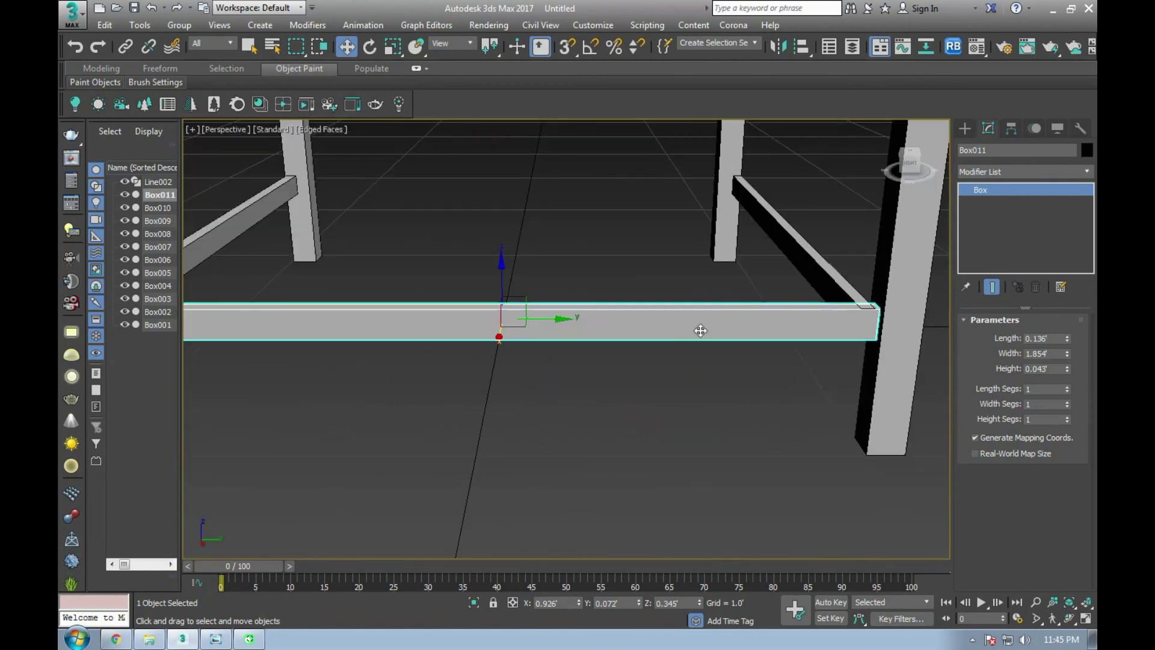
pyautogui.scroll(-3, 701, 331)
pyautogui.moveTo(607, 321)
pyautogui.mouseDown()
pyautogui.moveTo(570, 320)
pyautogui.moveTo(588, 320)
pyautogui.mouseUp()
pyautogui.moveTo(1067, 359); pyautogui.dragTo(1065, 346)
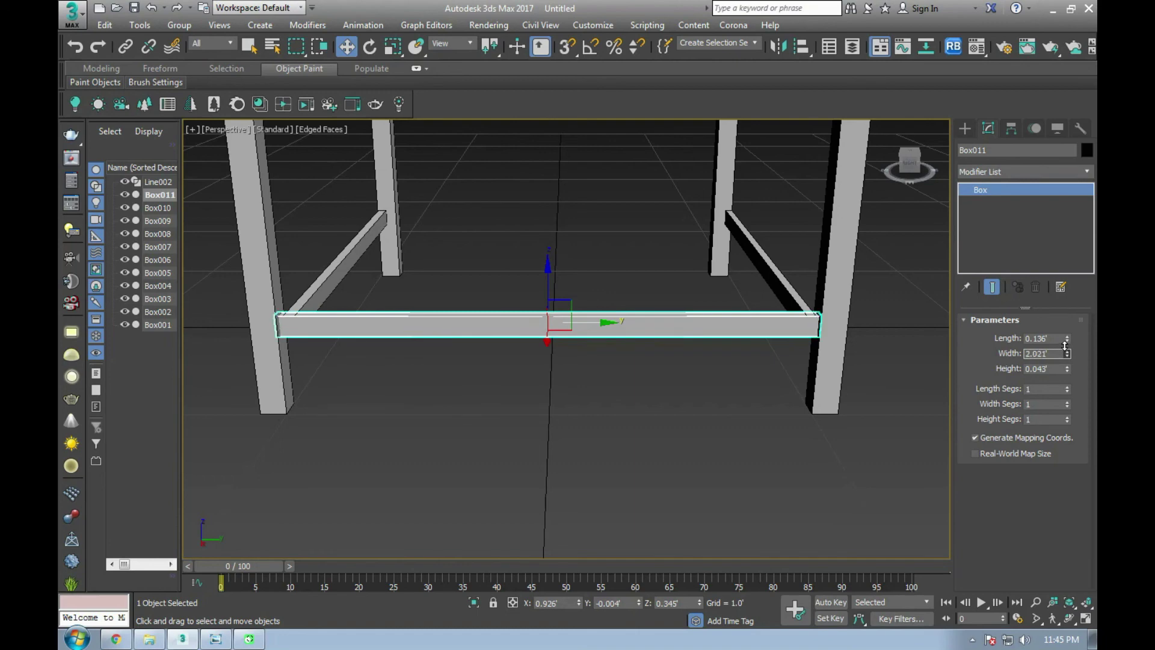
# Step: Check Box011's alignment in Top view and orbit to a front three-quarter chair view
pyautogui.hotkey('alt', 'w')
pyautogui.hotkey('alt', 'w')
pyautogui.scroll(5, 632, 241)
pyautogui.scroll(3, 607, 215)
pyautogui.hotkey('alt', 'w')
pyautogui.hotkey('alt', 'w')
pyautogui.keyDown('alt'); pyautogui.moveTo(542, 387); pyautogui.dragTo(658, 391, button='middle'); pyautogui.keyUp('alt')
pyautogui.scroll(-5, 573, 381)
pyautogui.moveTo(572, 382)
pyautogui.keyDown('alt'); pyautogui.mouseDown(button='middle')
pyautogui.moveTo(616, 374)
pyautogui.moveTo(612, 361)
pyautogui.moveTo(623, 381)
pyautogui.mouseUp(button='middle'); pyautogui.keyUp('alt')
# Step: Fine-tune the chair framing and create physical camera PhysCamera001 from the view
pyautogui.scroll(2, 623, 385)
pyautogui.scroll(1, 620, 373)
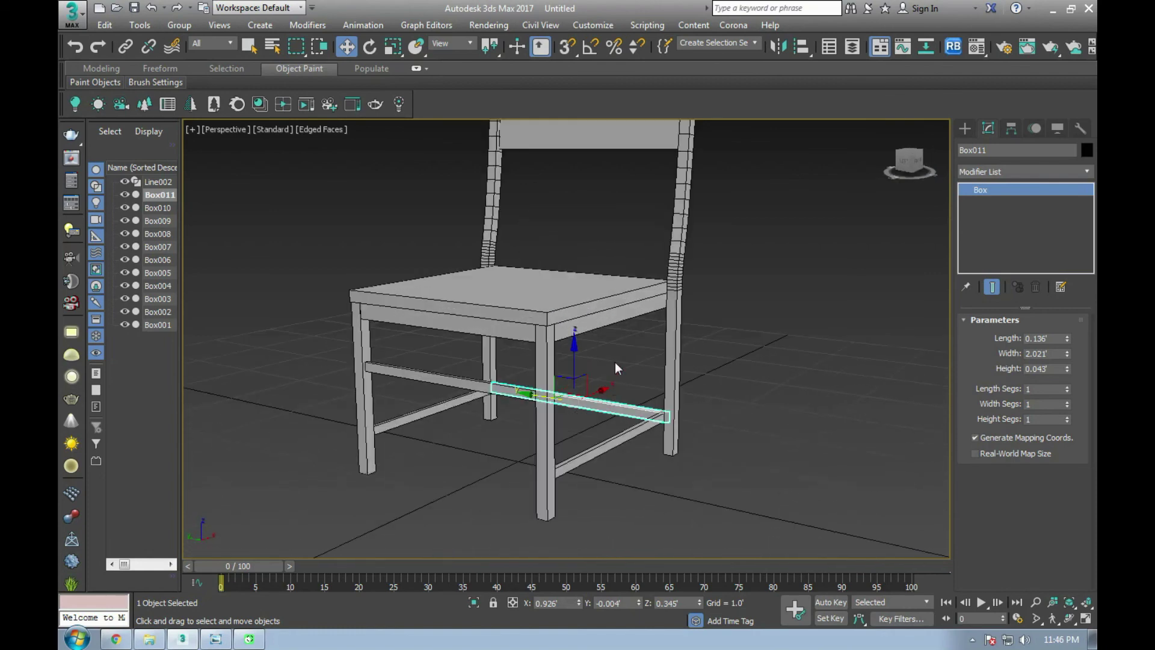
pyautogui.scroll(1, 624, 379)
pyautogui.scroll(-1, 625, 379)
pyautogui.scroll(-2, 624, 381)
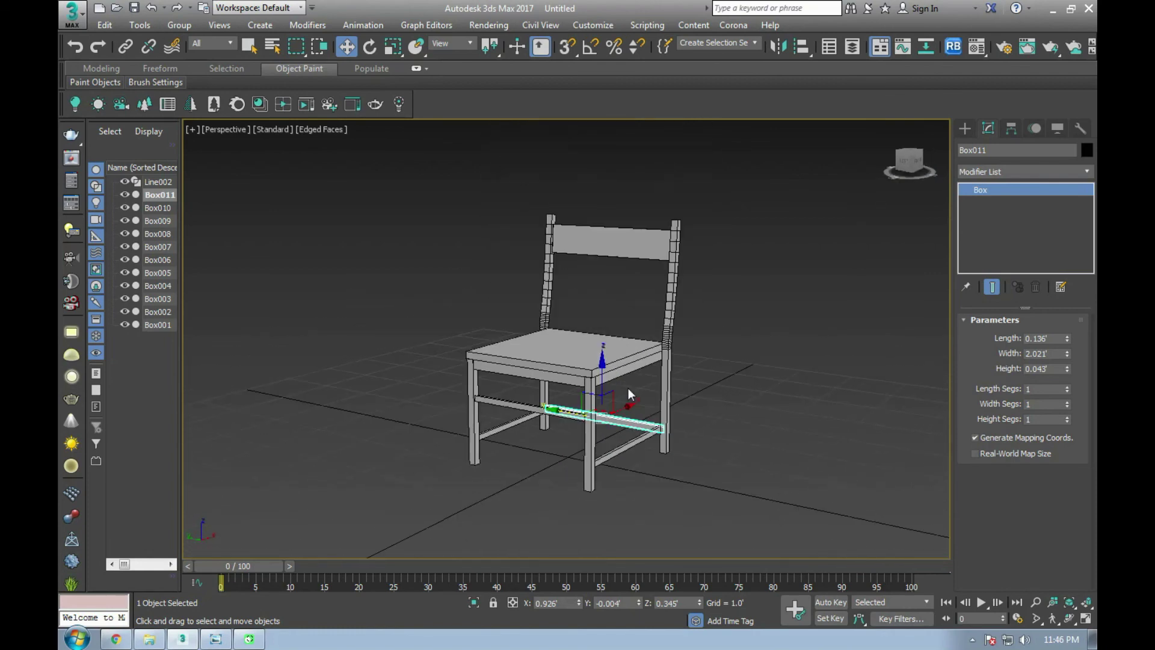
pyautogui.moveTo(624, 381); pyautogui.dragTo(624, 379, button='middle')
pyautogui.hotkey('ctrl', 'c')
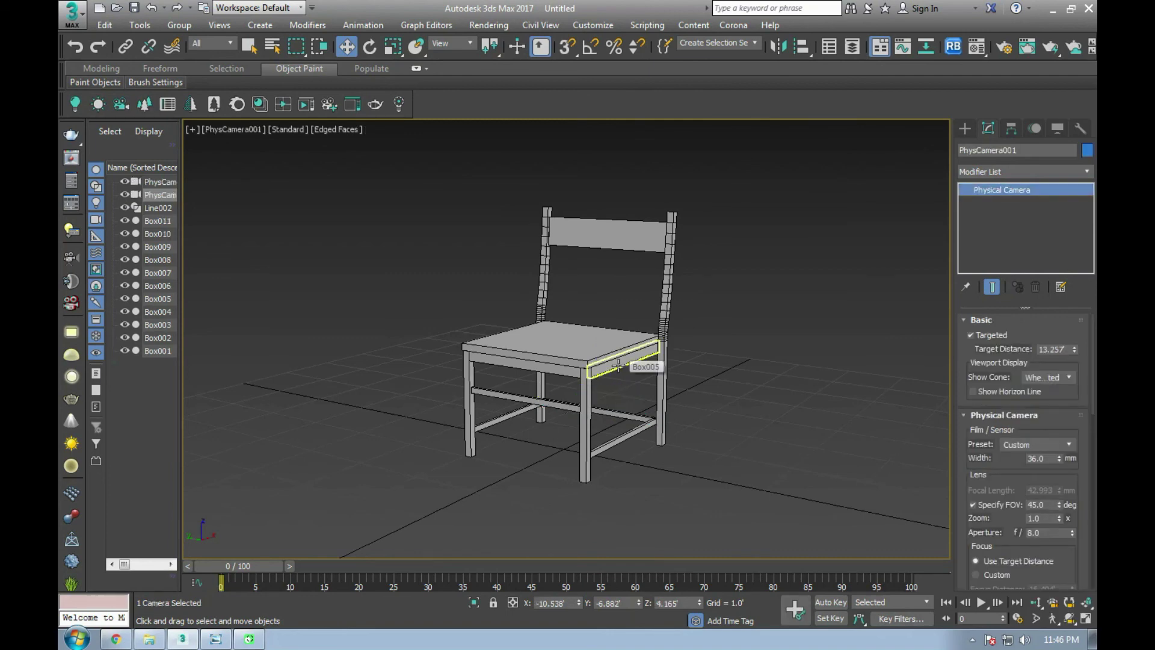
# Step: Narrow PhysCamera001's field of view to 33° so the chair fills the frame
pyautogui.hotkey('ctrl', 'z')
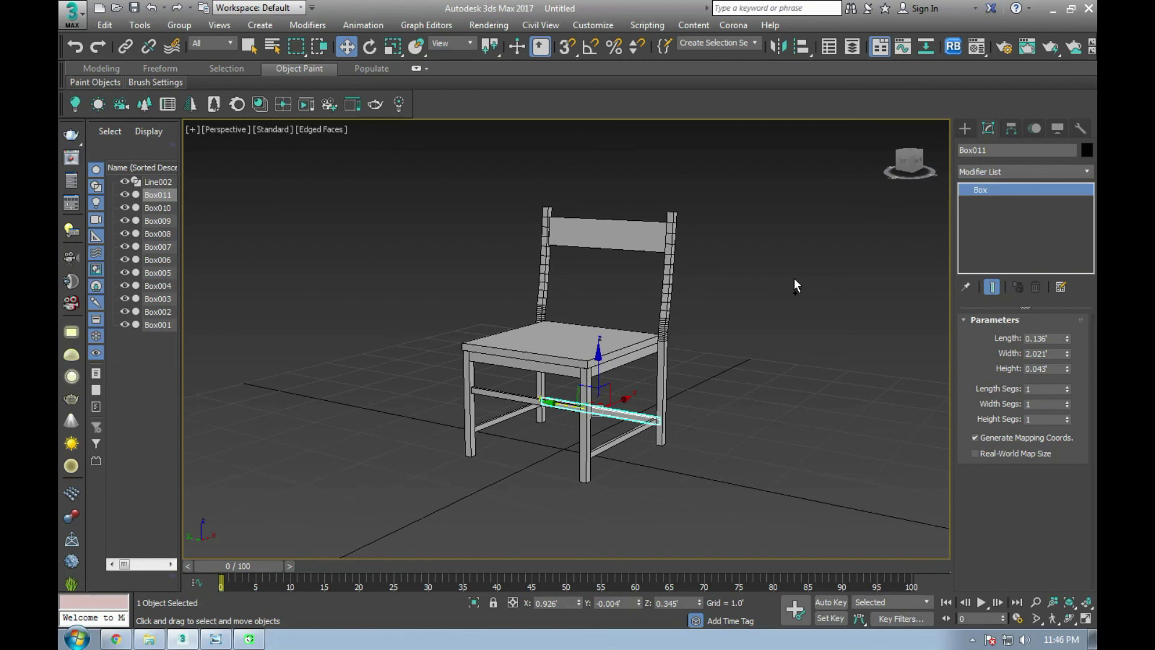
pyautogui.hotkey('ctrl', 'y')
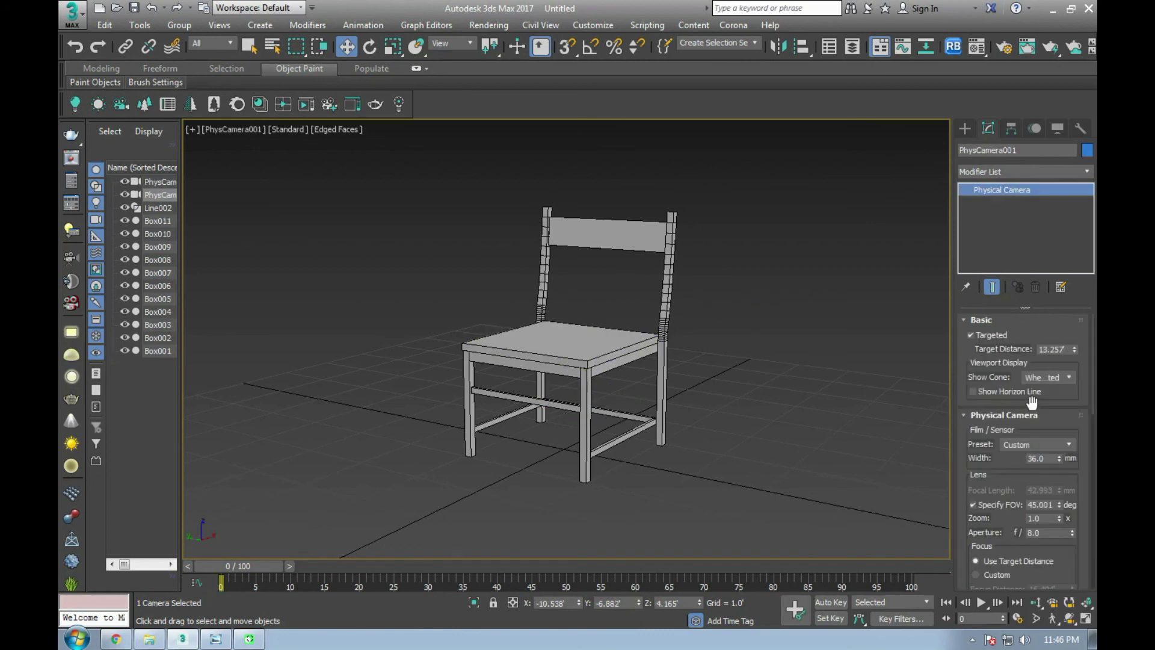
pyautogui.moveTo(1025, 466); pyautogui.dragTo(1009, 326)
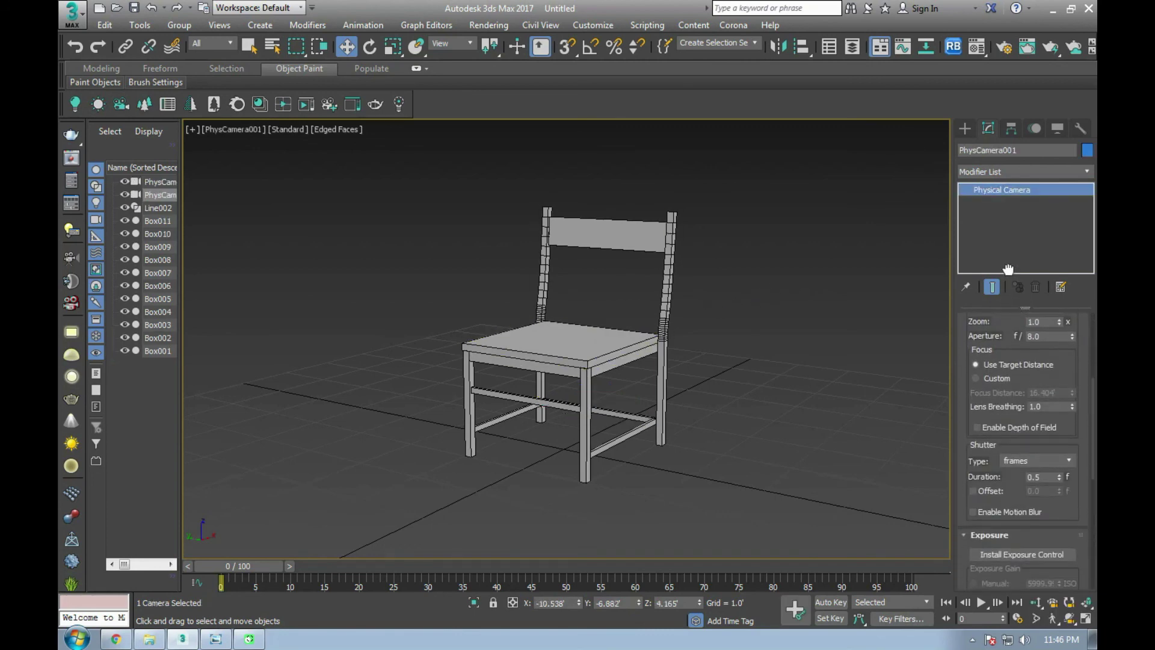
pyautogui.click(1059, 363)
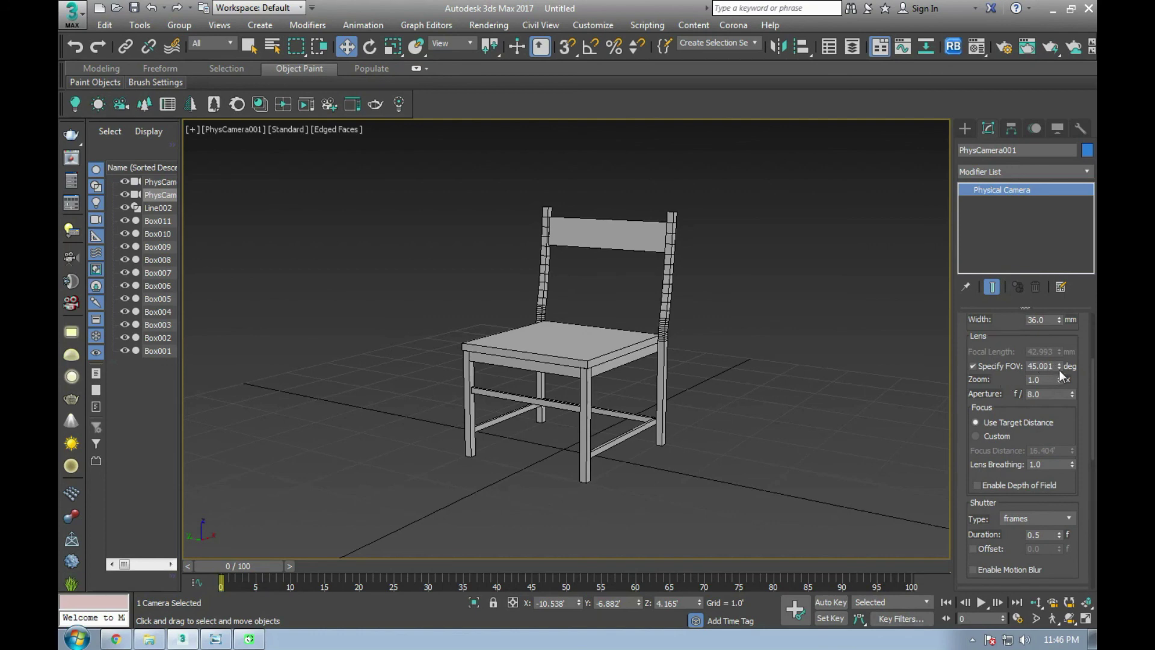
pyautogui.moveTo(1059, 363); pyautogui.dragTo(709, 396)
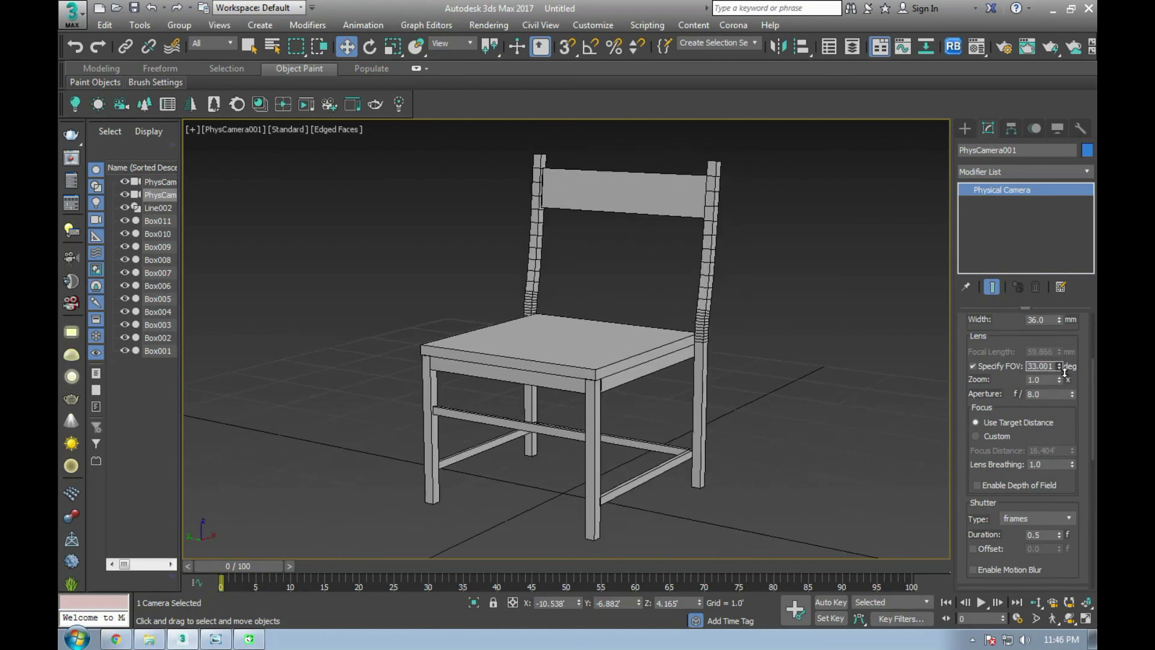
# Step: Deselect the camera and region-select all chair parts
pyautogui.click(782, 335)
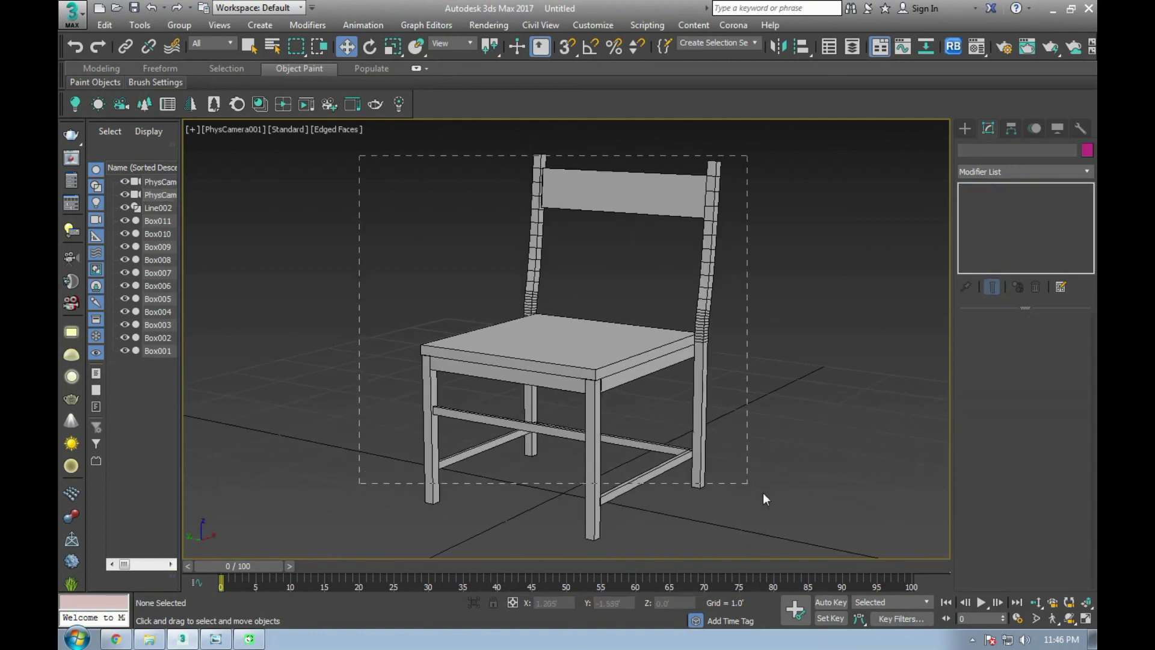
pyautogui.moveTo(763, 494); pyautogui.dragTo(775, 497)
pyautogui.press('m')
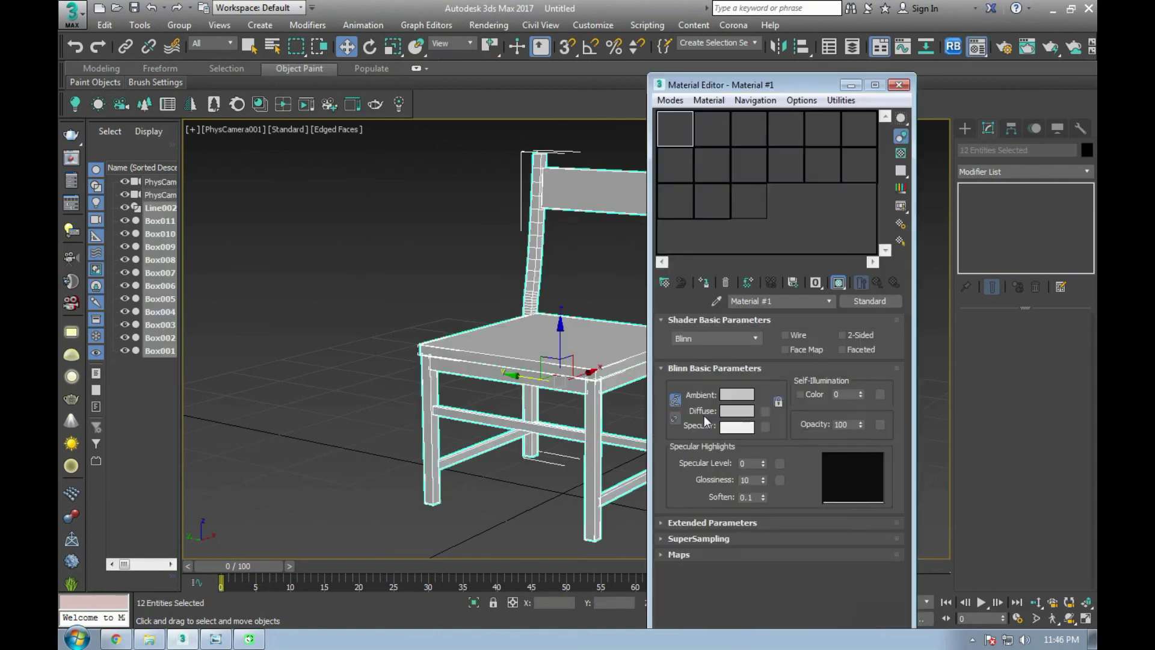
# Step: Assign all chair parts a Standard material with the Seamless-Wood-Texture-3 bitmap as diffuse map
pyautogui.click(868, 303)
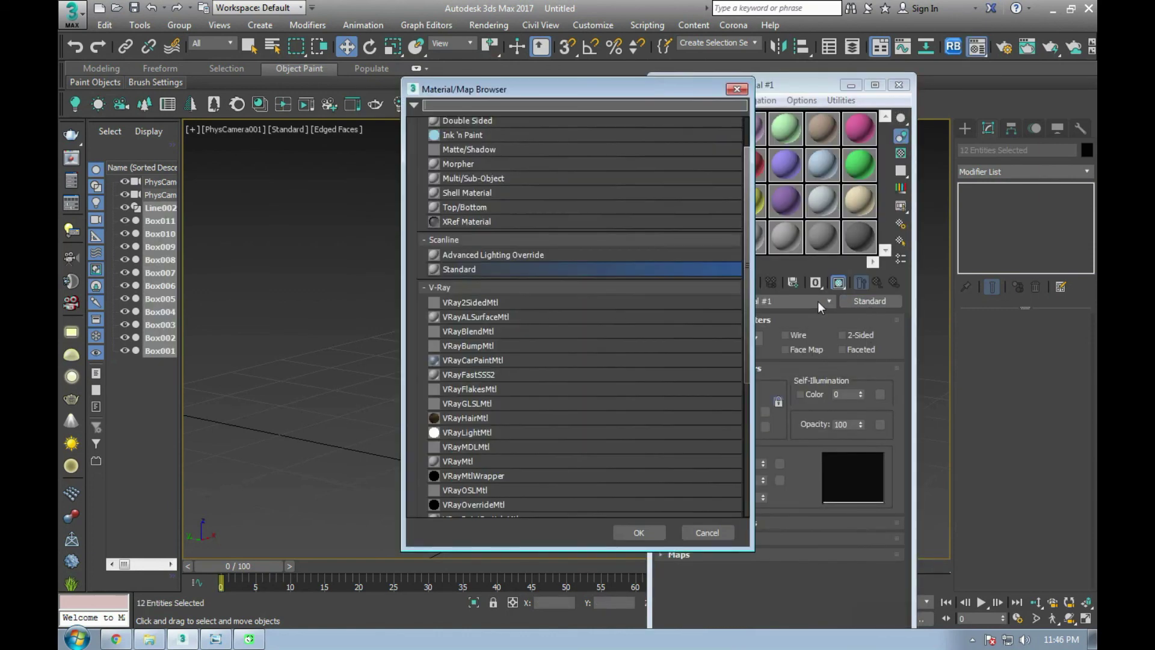
pyautogui.scroll(2, 493, 264)
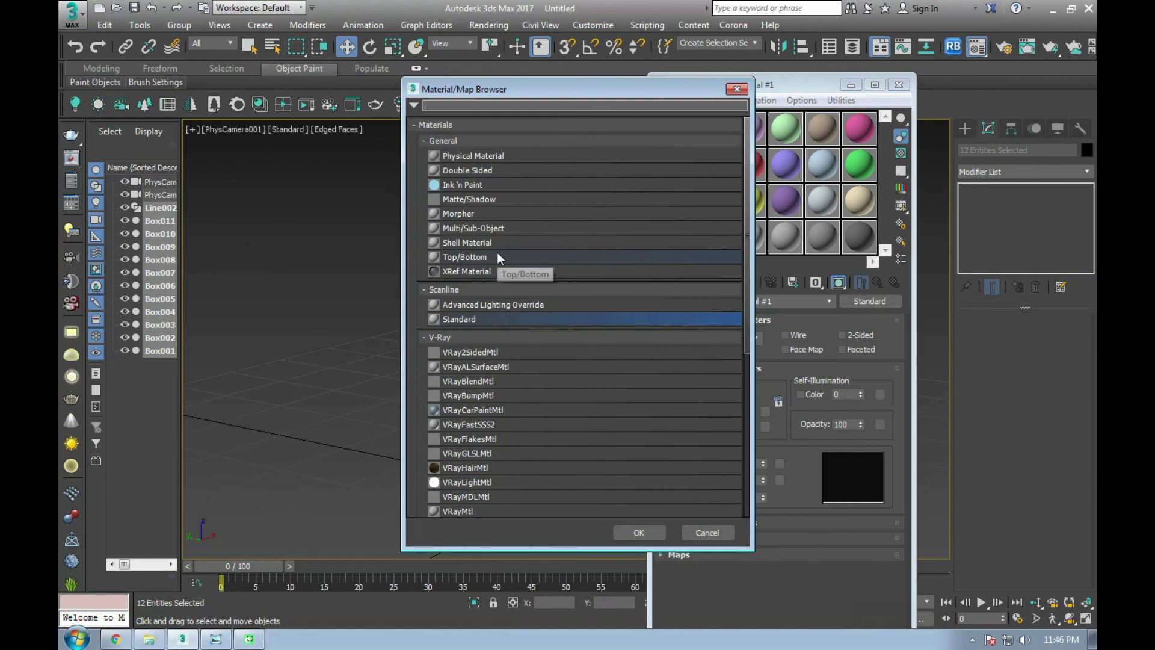
pyautogui.click(702, 533)
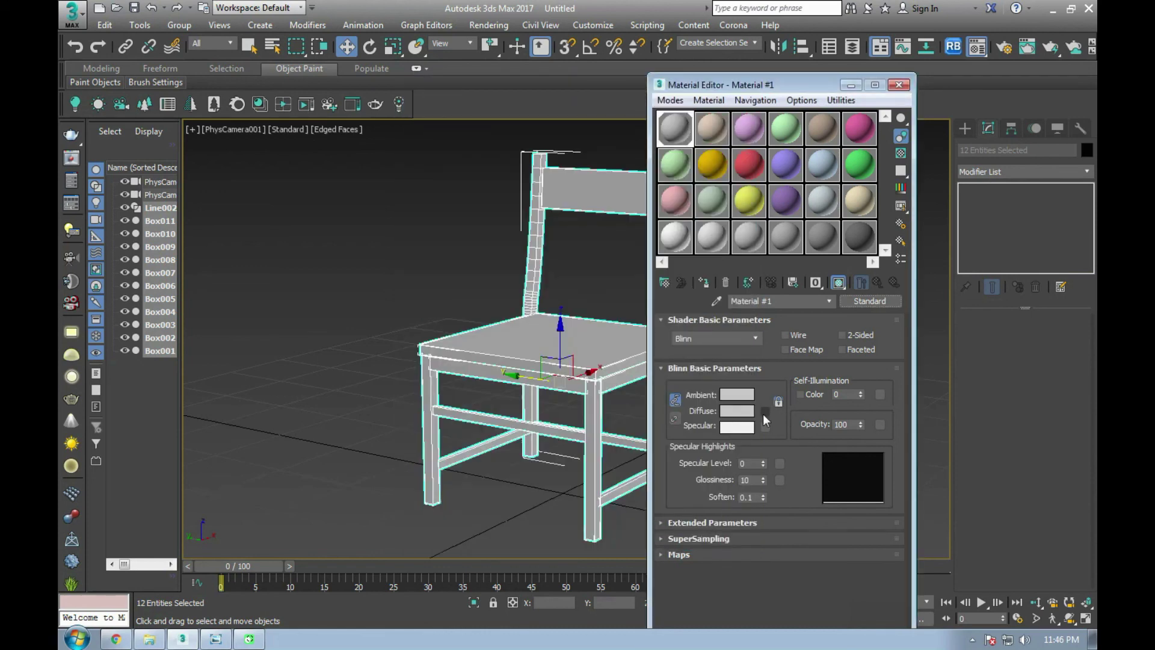
pyautogui.click(764, 414)
pyautogui.doubleClick(449, 155)
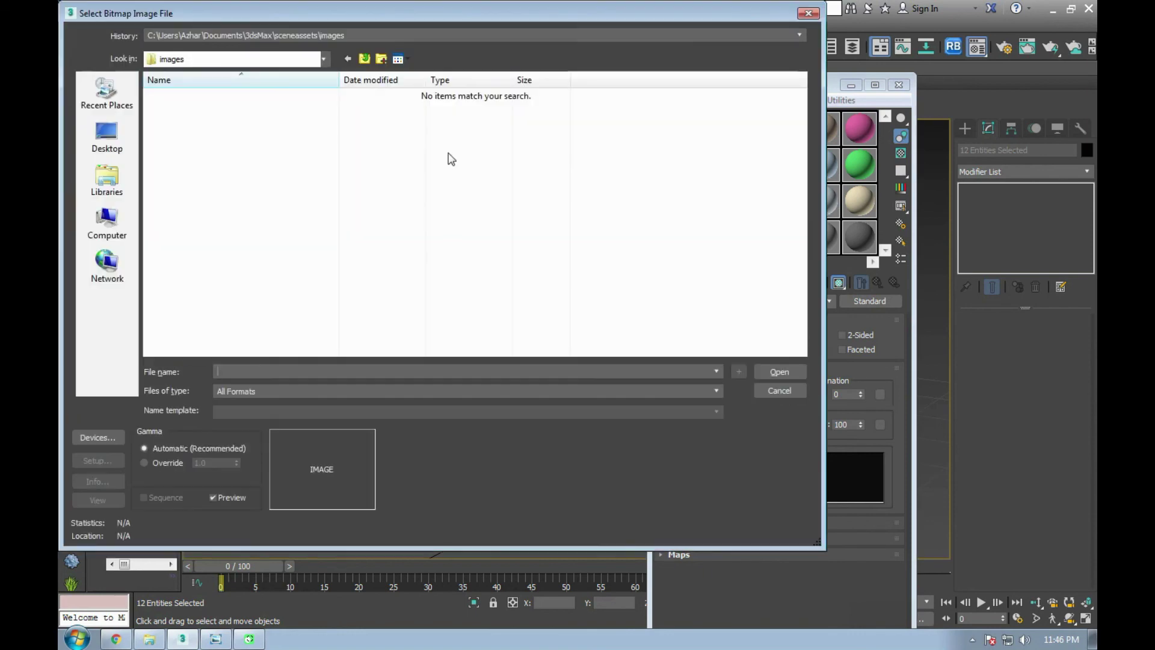
pyautogui.click(107, 138)
pyautogui.click(661, 174)
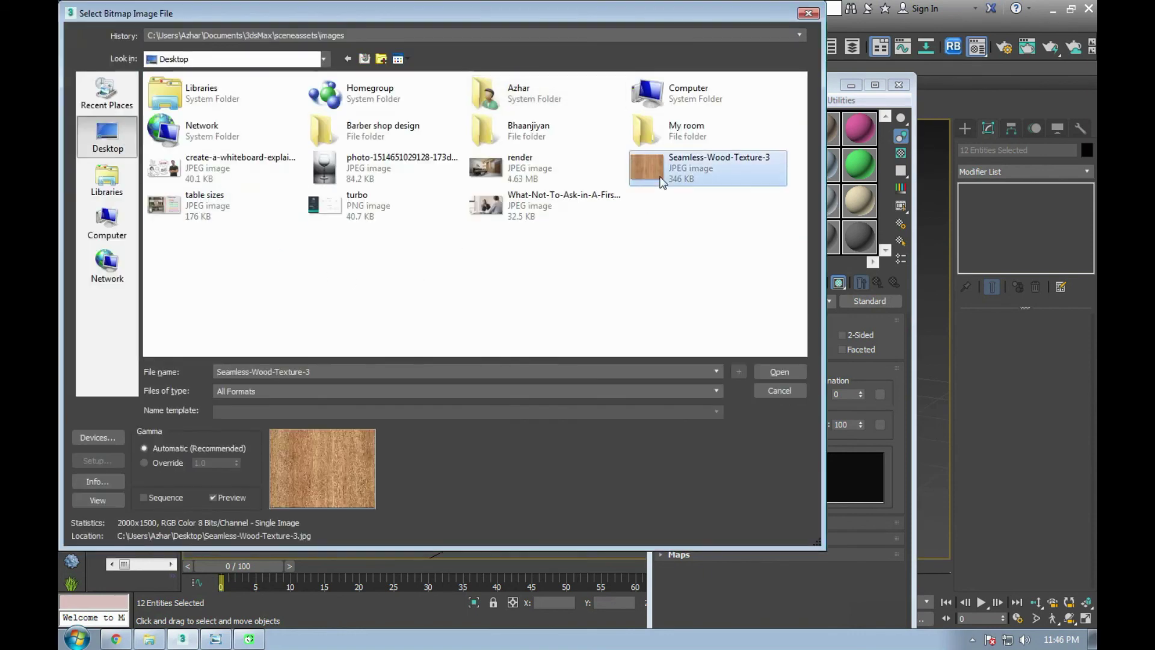
pyautogui.click(765, 374)
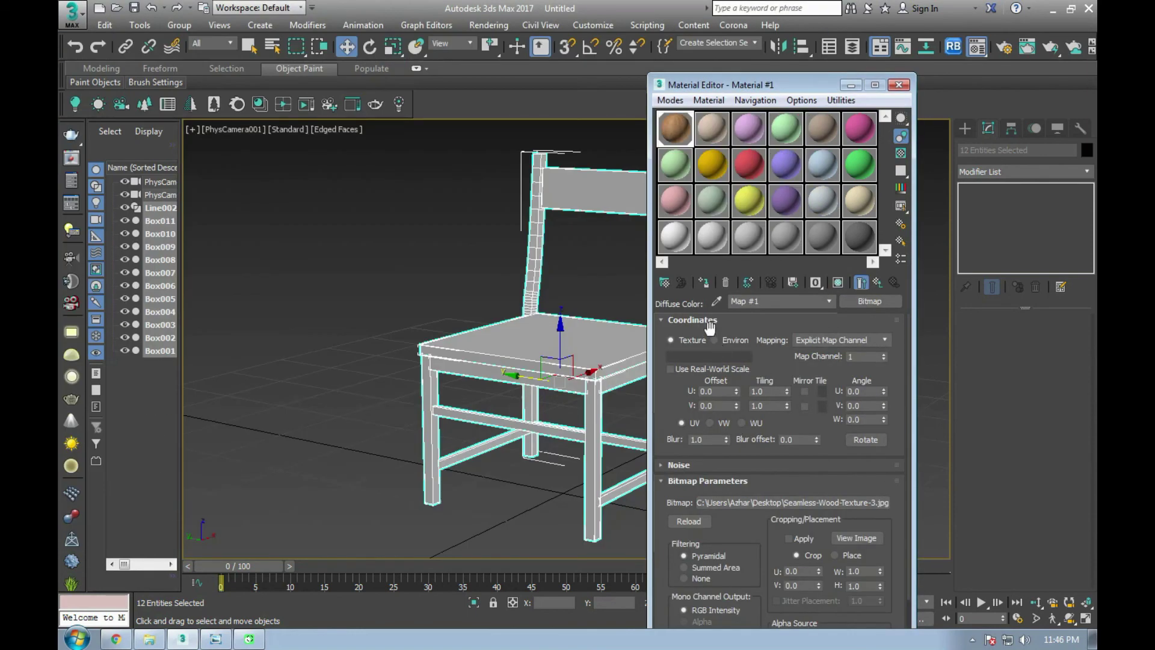
pyautogui.click(703, 282)
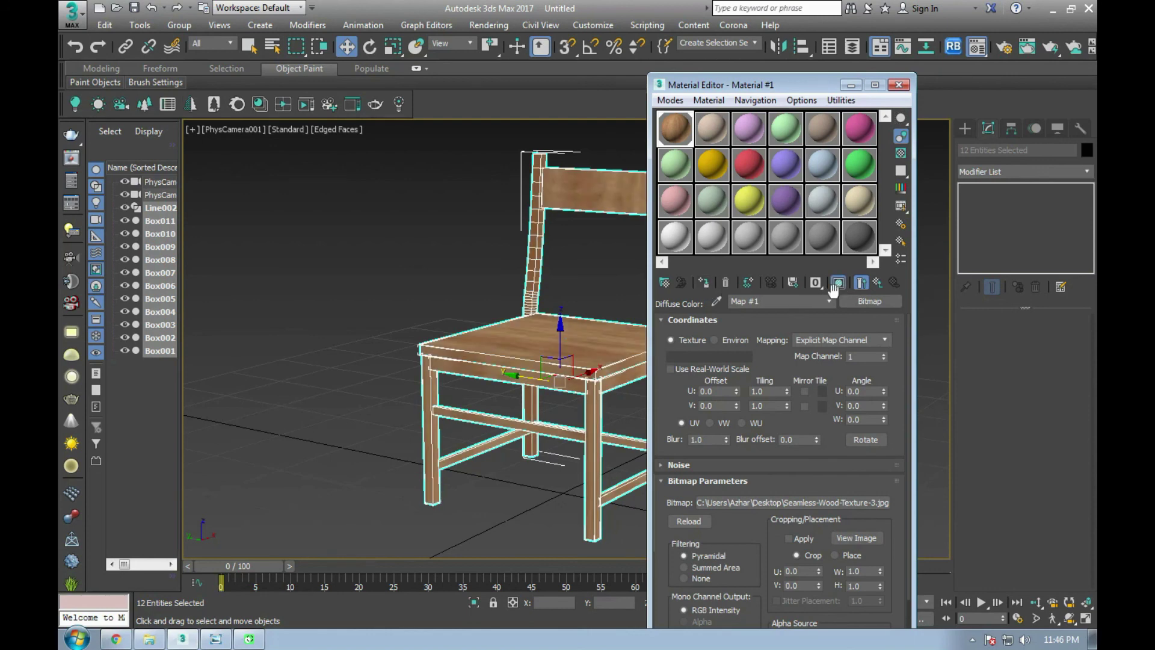
pyautogui.click(851, 85)
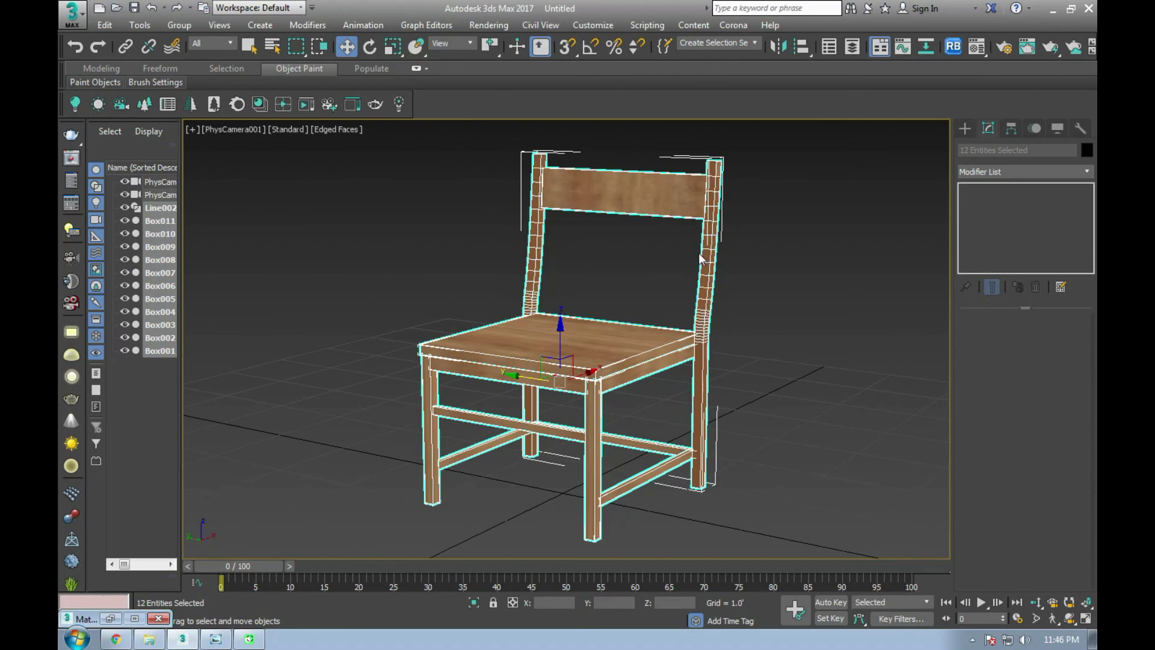
pyautogui.press('p')
pyautogui.moveTo(693, 258)
pyautogui.keyDown('alt'); pyautogui.mouseDown(button='middle')
pyautogui.moveTo(650, 308)
pyautogui.moveTo(687, 340)
pyautogui.moveTo(575, 320)
pyautogui.mouseUp(button='middle'); pyautogui.keyUp('alt')
pyautogui.scroll(5, 599, 321)
pyautogui.scroll(-5, 598, 321)
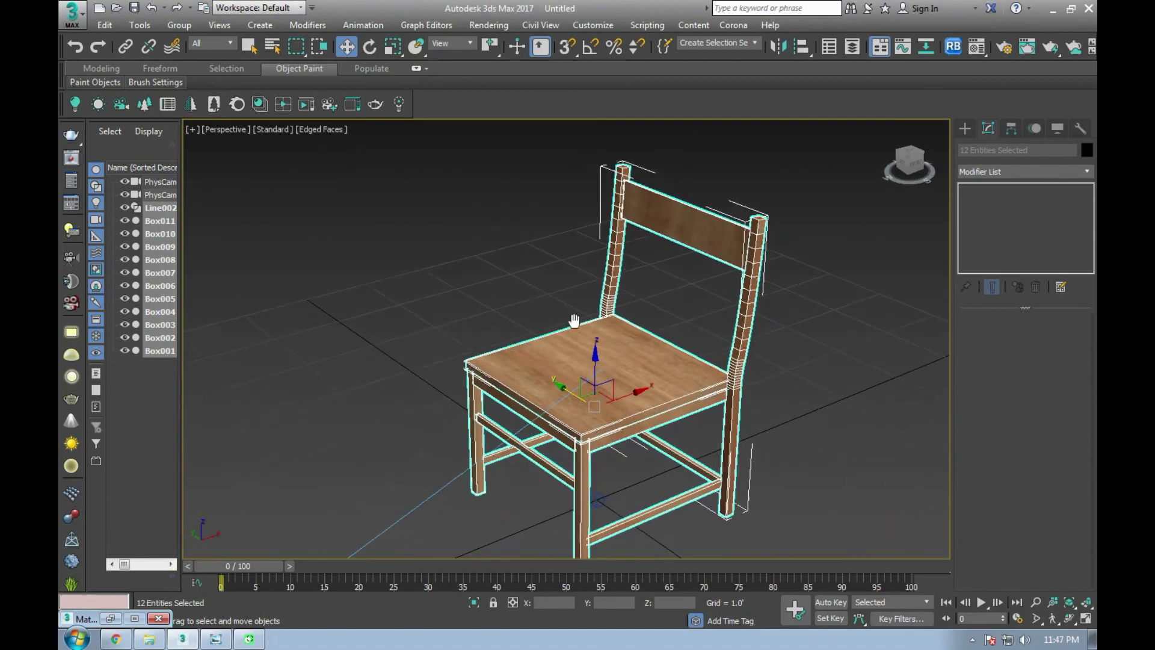
pyautogui.scroll(-2, 572, 298)
pyautogui.scroll(-2, 572, 296)
pyautogui.scroll(-1, 572, 296)
pyautogui.moveTo(583, 306)
pyautogui.keyDown('alt'); pyautogui.mouseDown(button='middle')
pyautogui.moveTo(593, 284)
pyautogui.moveTo(594, 308)
pyautogui.moveTo(615, 326)
pyautogui.mouseUp(button='middle'); pyautogui.keyUp('alt')
pyautogui.scroll(5, 615, 326)
pyautogui.moveTo(532, 309)
pyautogui.keyDown('alt'); pyautogui.mouseDown(button='middle')
pyautogui.moveTo(621, 313)
pyautogui.moveTo(587, 333)
pyautogui.moveTo(516, 338)
pyautogui.mouseUp(button='middle'); pyautogui.keyUp('alt')
pyautogui.scroll(-3, 560, 276)
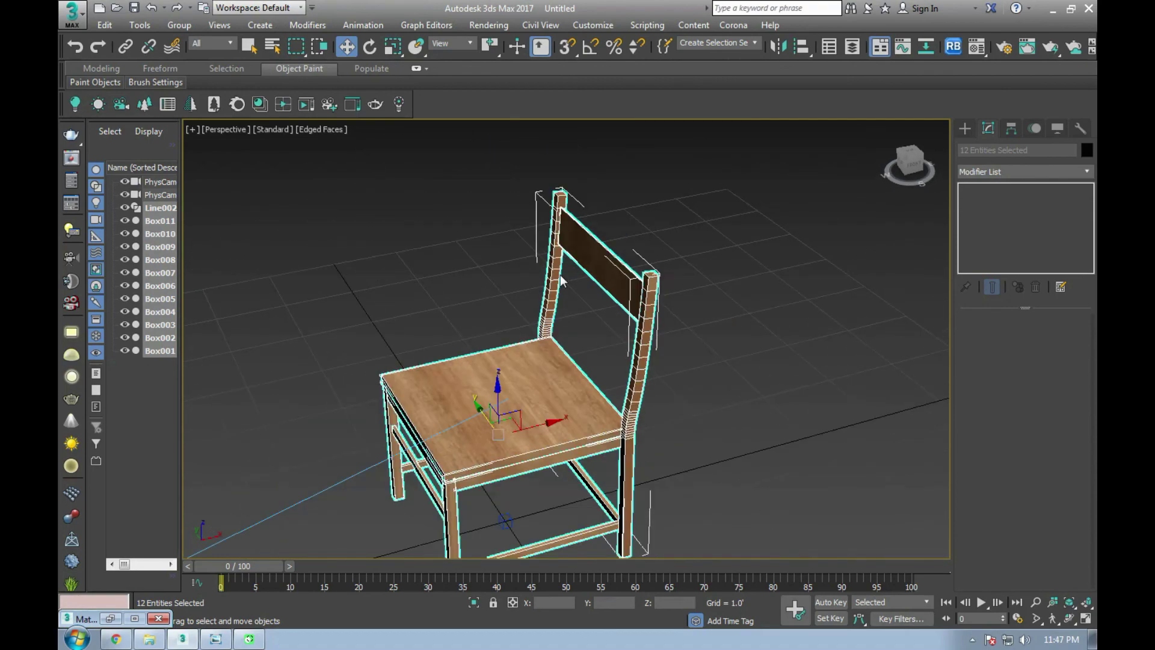
pyautogui.scroll(6, 649, 302)
pyautogui.click(649, 295)
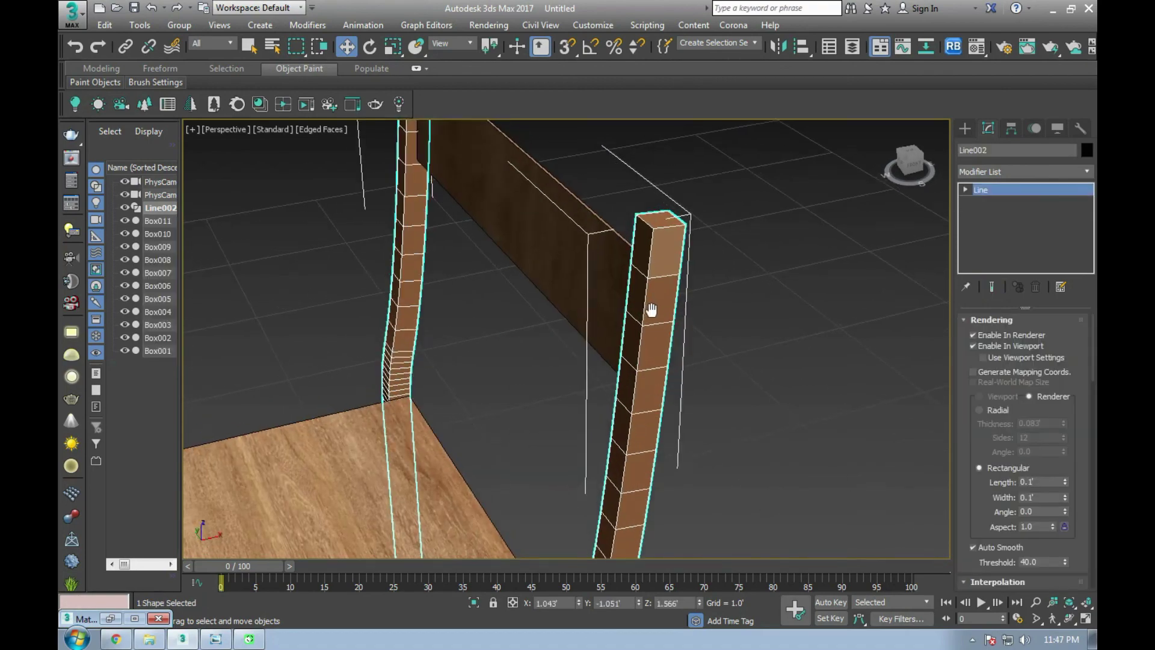
pyautogui.keyDown('alt'); pyautogui.moveTo(653, 307); pyautogui.dragTo(651, 310, button='middle'); pyautogui.keyUp('alt')
pyautogui.moveTo(609, 341)
pyautogui.mouseDown(button='middle')
pyautogui.moveTo(626, 289)
pyautogui.moveTo(633, 325)
pyautogui.mouseUp(button='middle')
pyautogui.scroll(2, 625, 289)
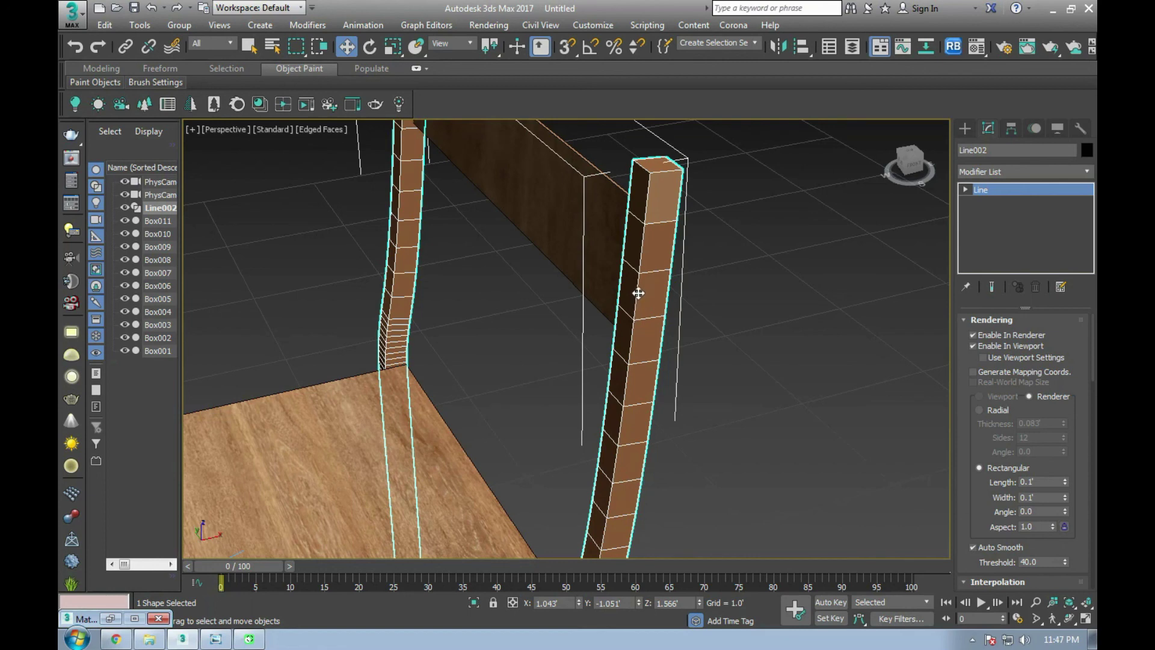
pyautogui.moveTo(641, 288); pyautogui.dragTo(649, 312, button='middle')
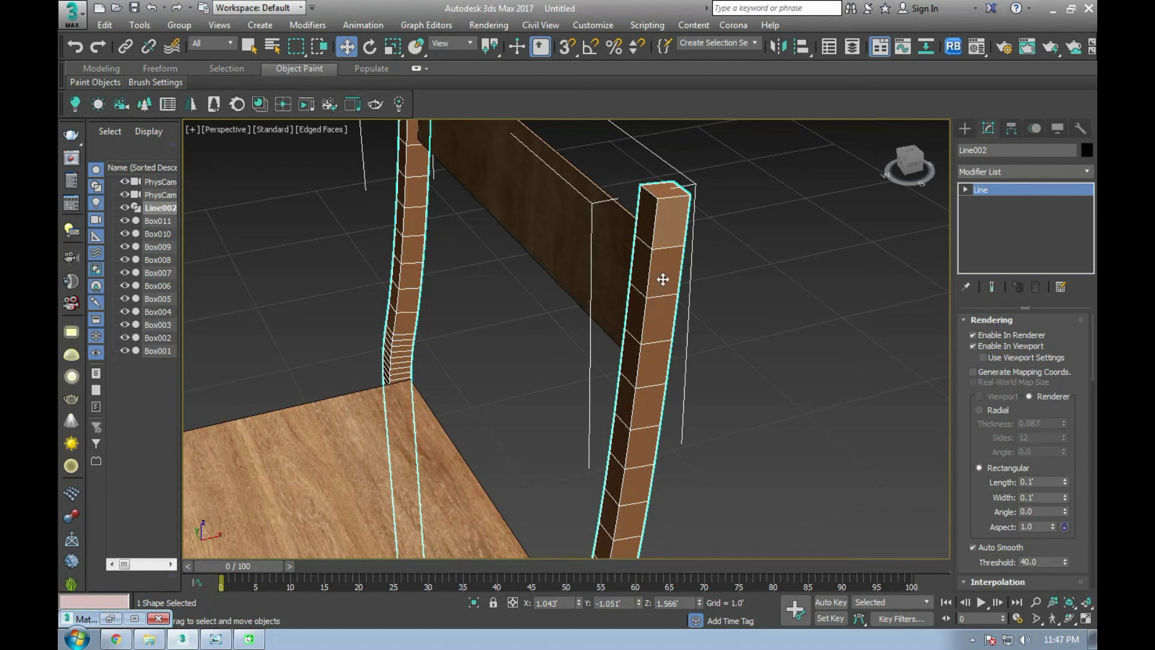
pyautogui.scroll(-3, 661, 279)
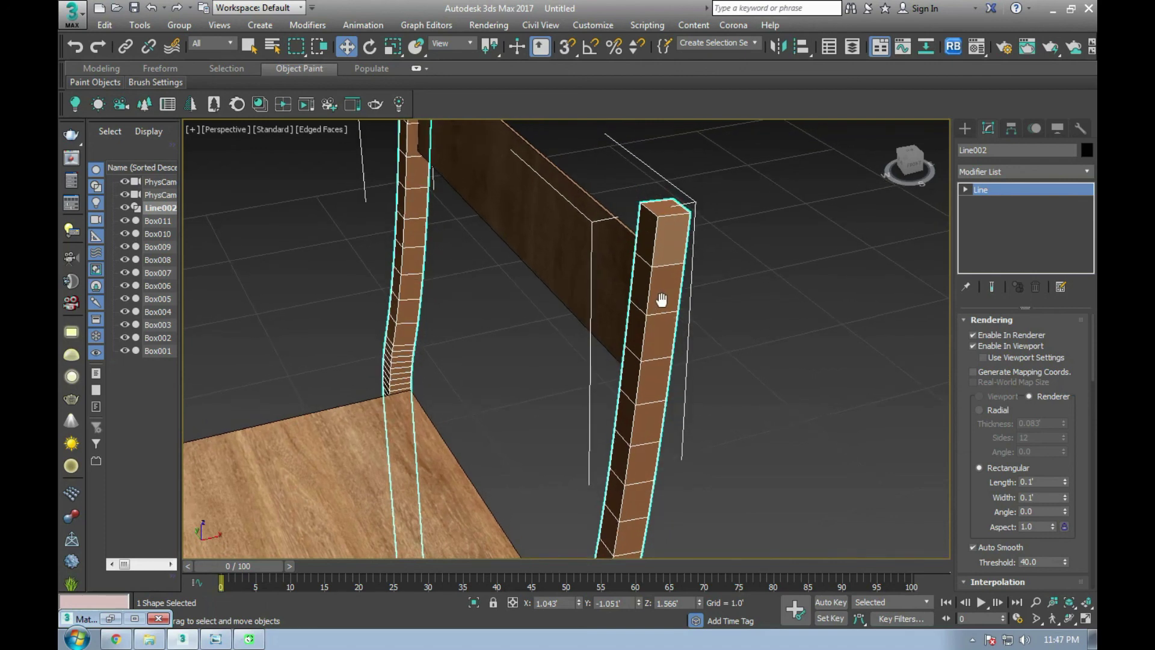
pyautogui.scroll(-2, 666, 309)
pyautogui.scroll(-3, 691, 296)
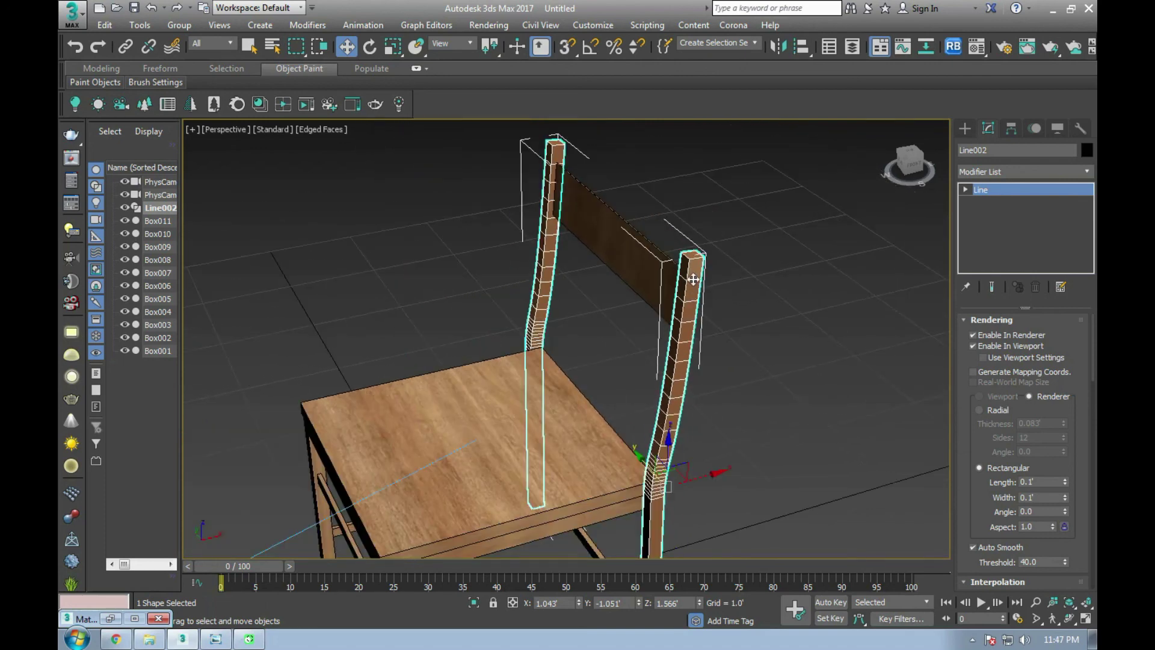